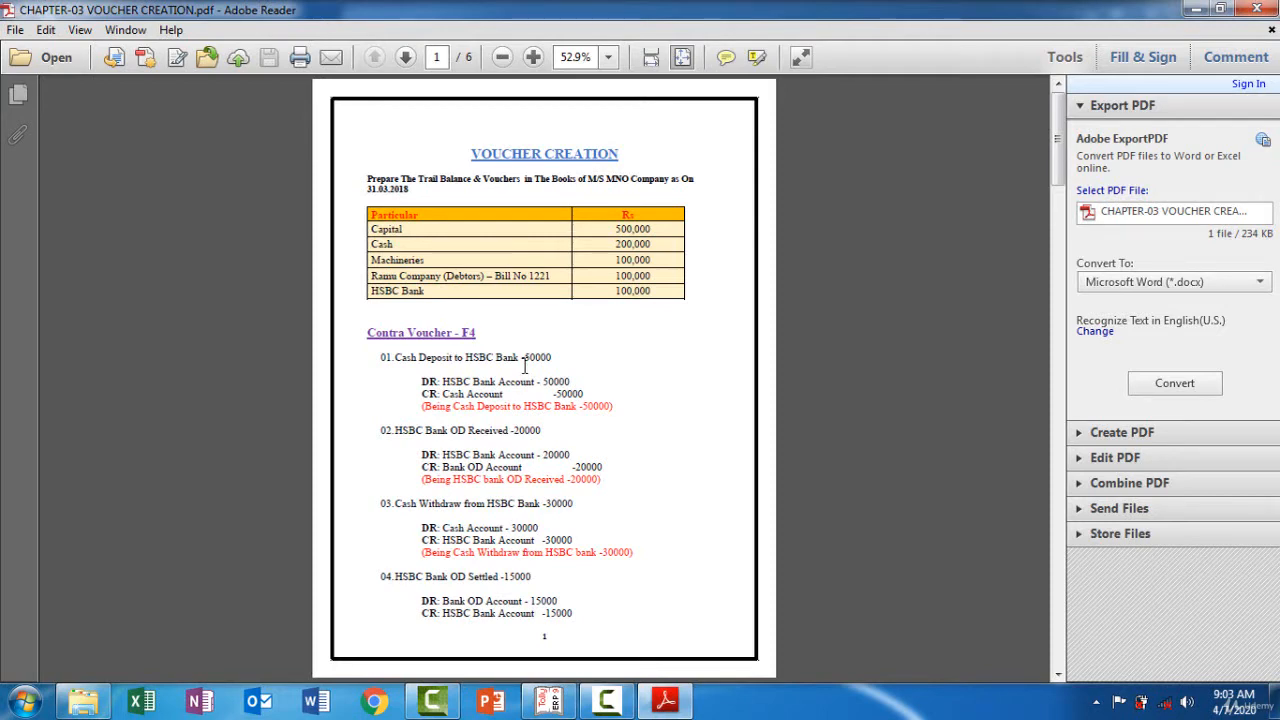
pyautogui.click(547, 703)
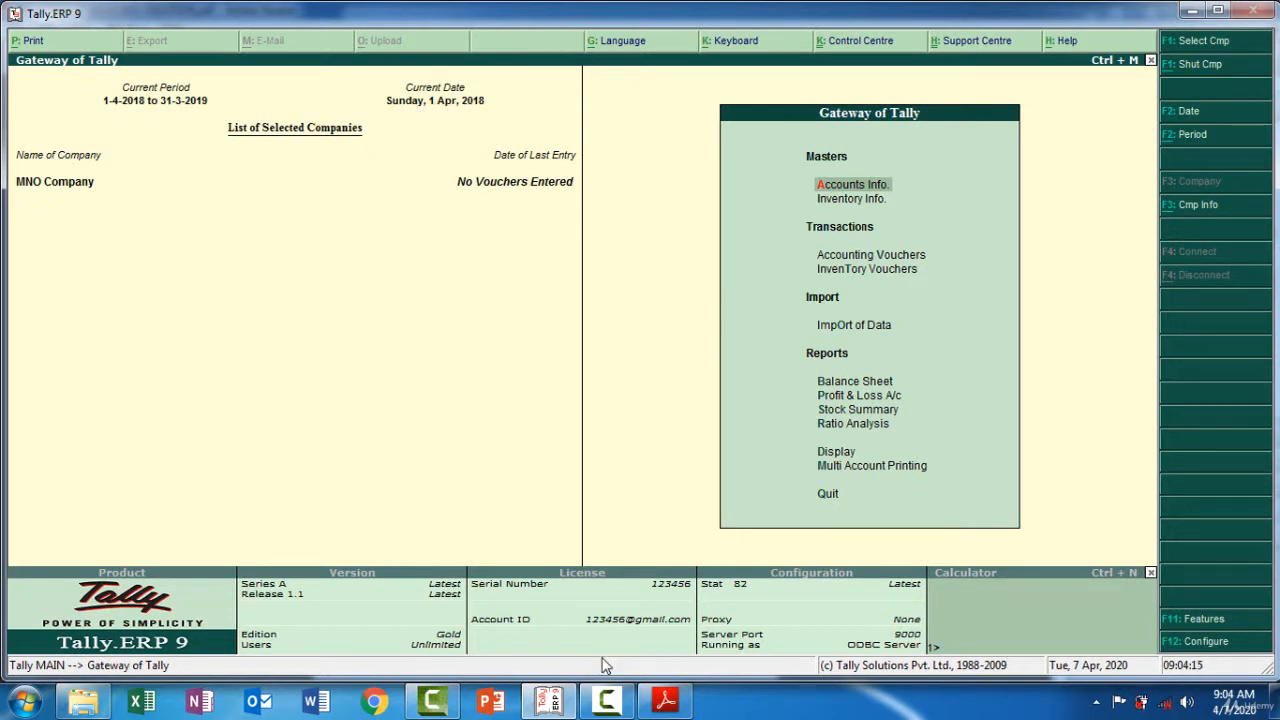
pyautogui.click(660, 705)
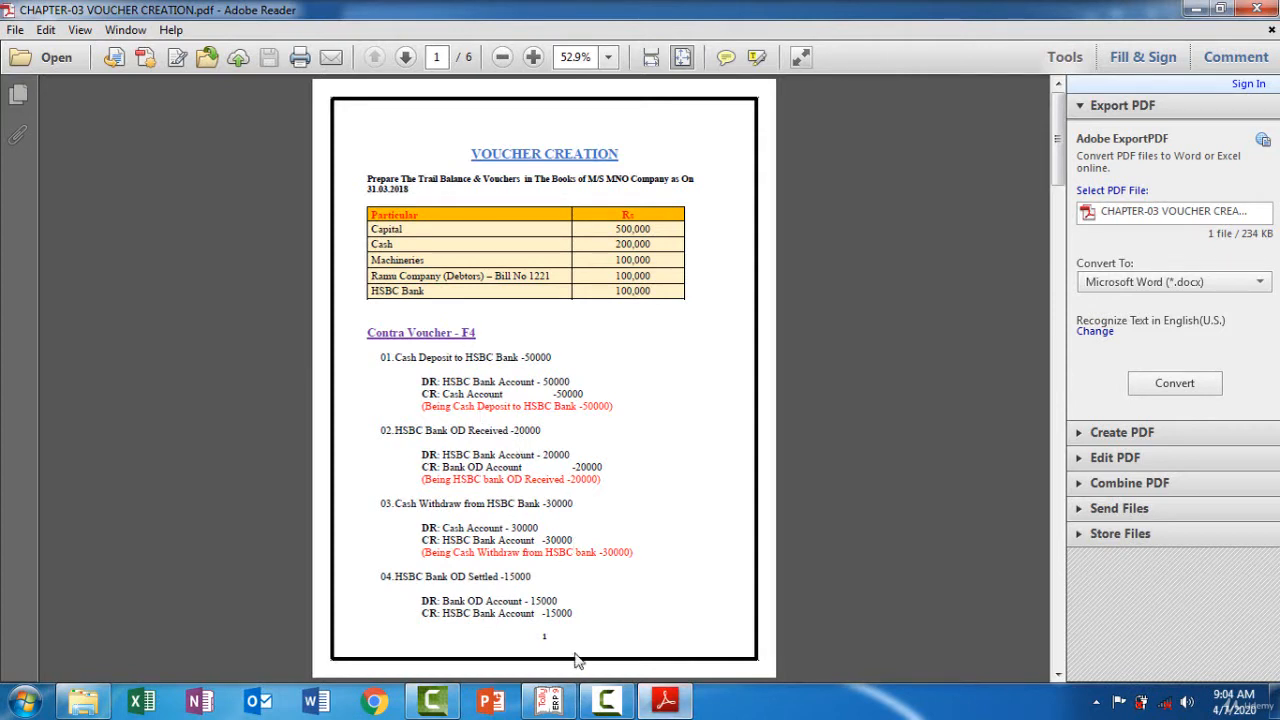
pyautogui.click(607, 705)
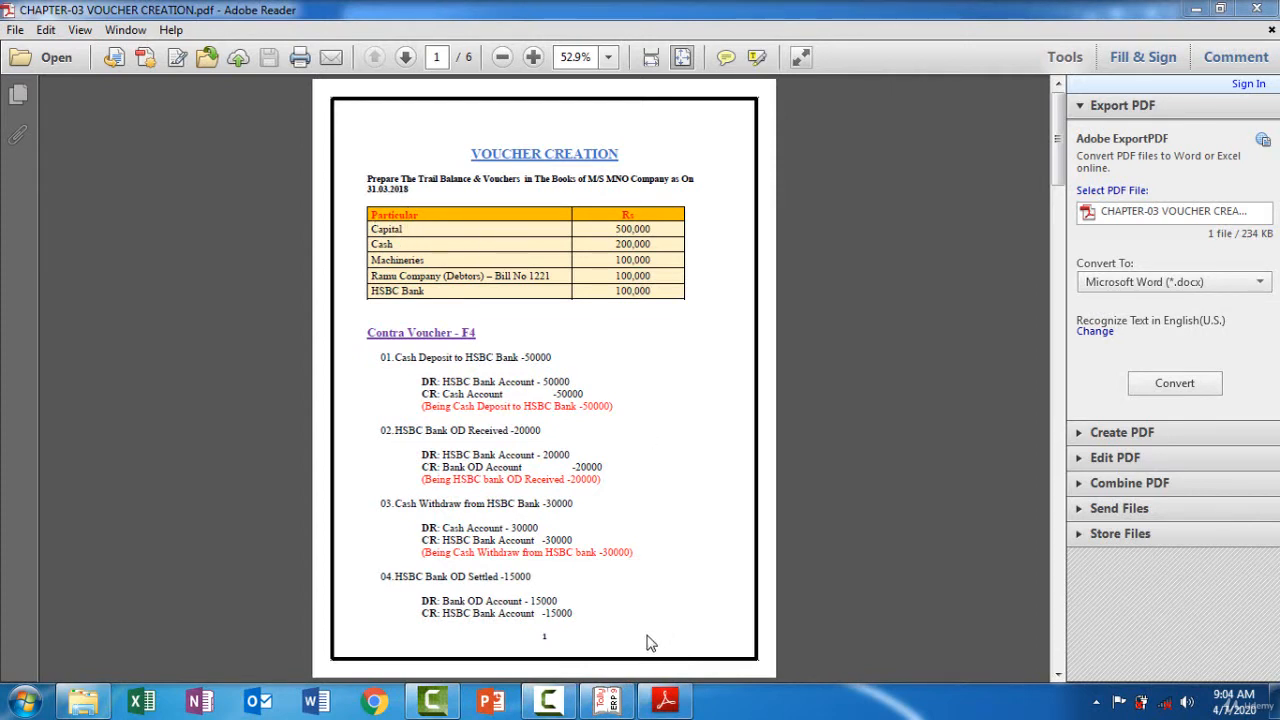
# Step: Switch to Tally.ERP 9 and open the form for creating a single ledger in MNO Company
pyautogui.click(617, 703)
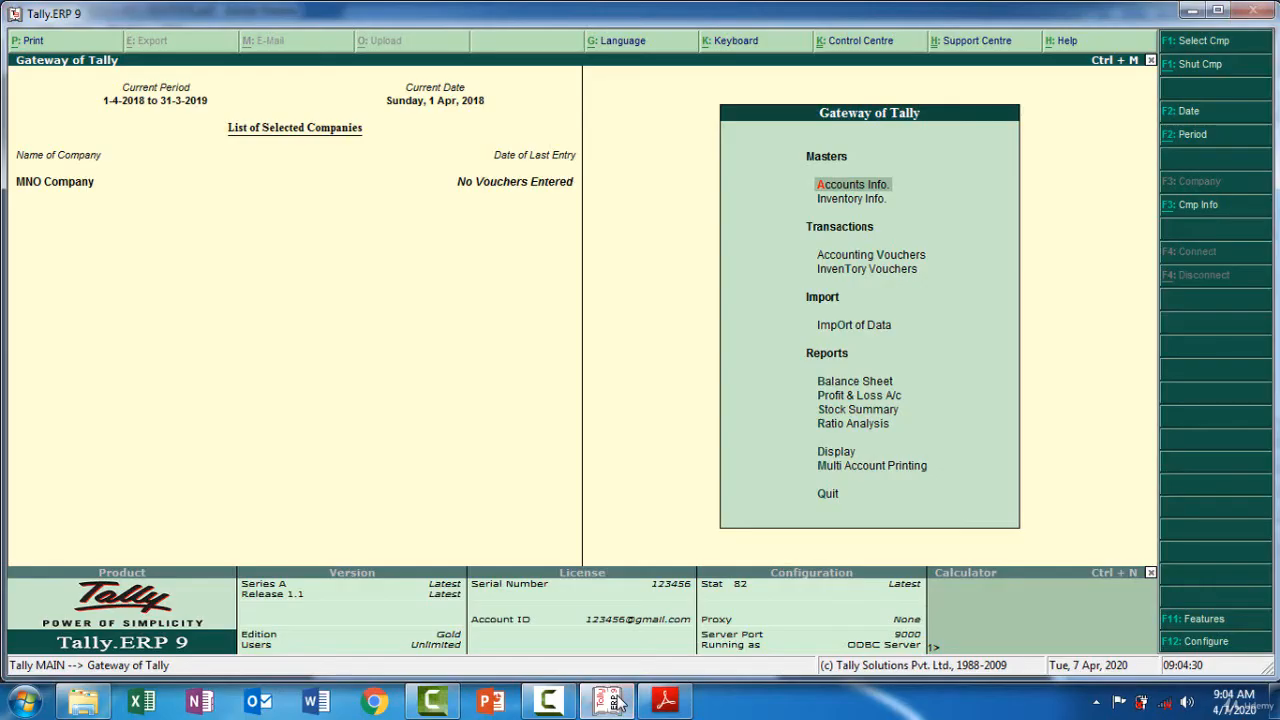
pyautogui.click(849, 190)
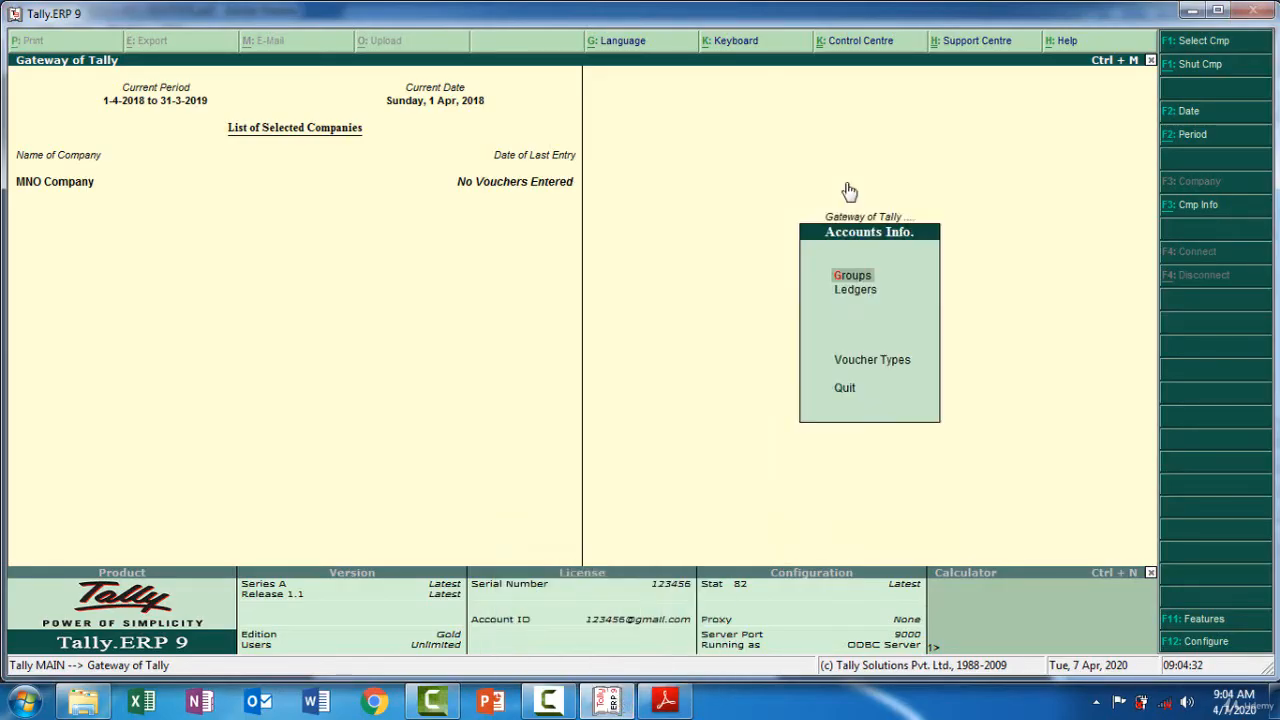
pyautogui.click(852, 294)
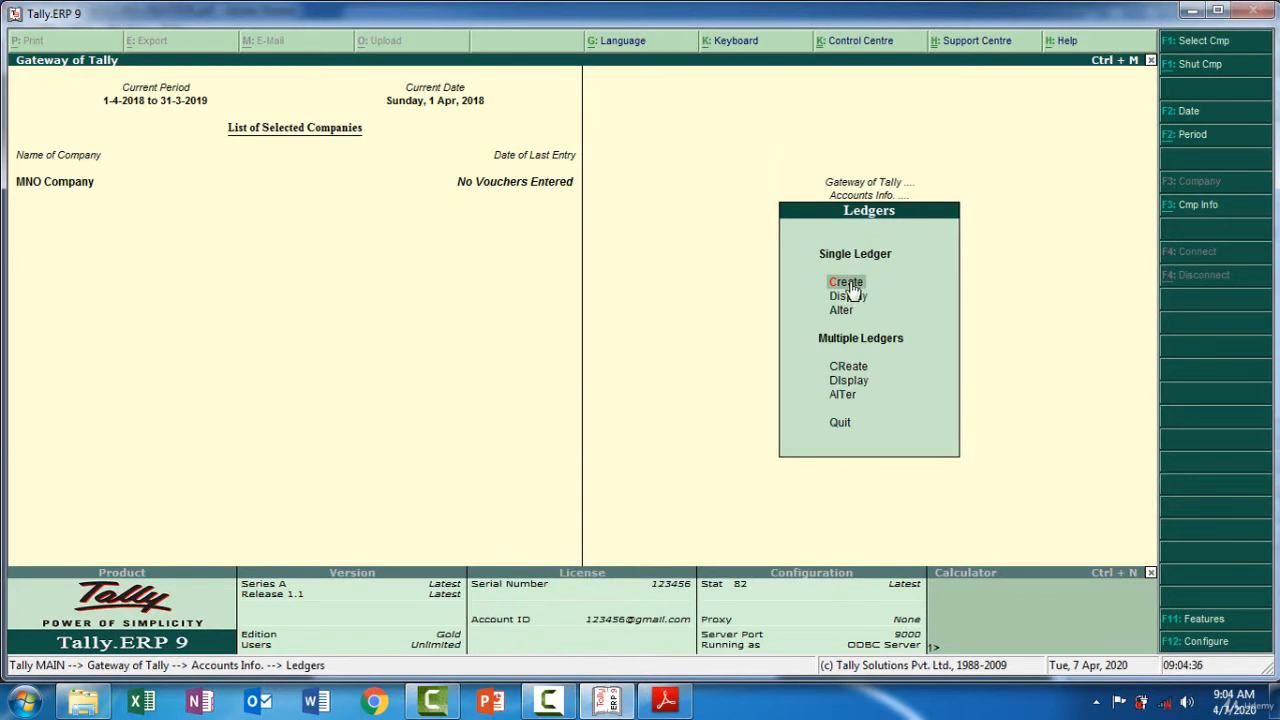
pyautogui.click(848, 284)
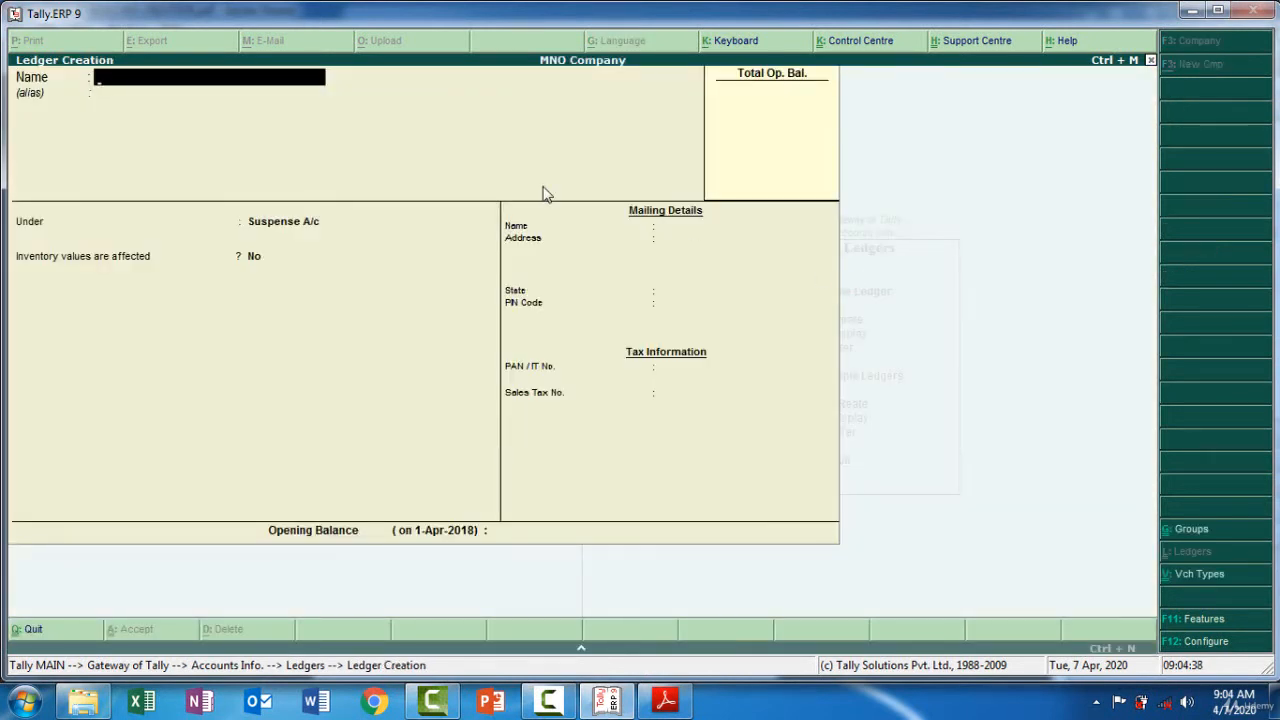
# Step: Name the new ledger Capital and place it under the Capital Account group
pyautogui.write('Capital')
pyautogui.press('Return')
pyautogui.press('Return')
pyautogui.write('Ca')
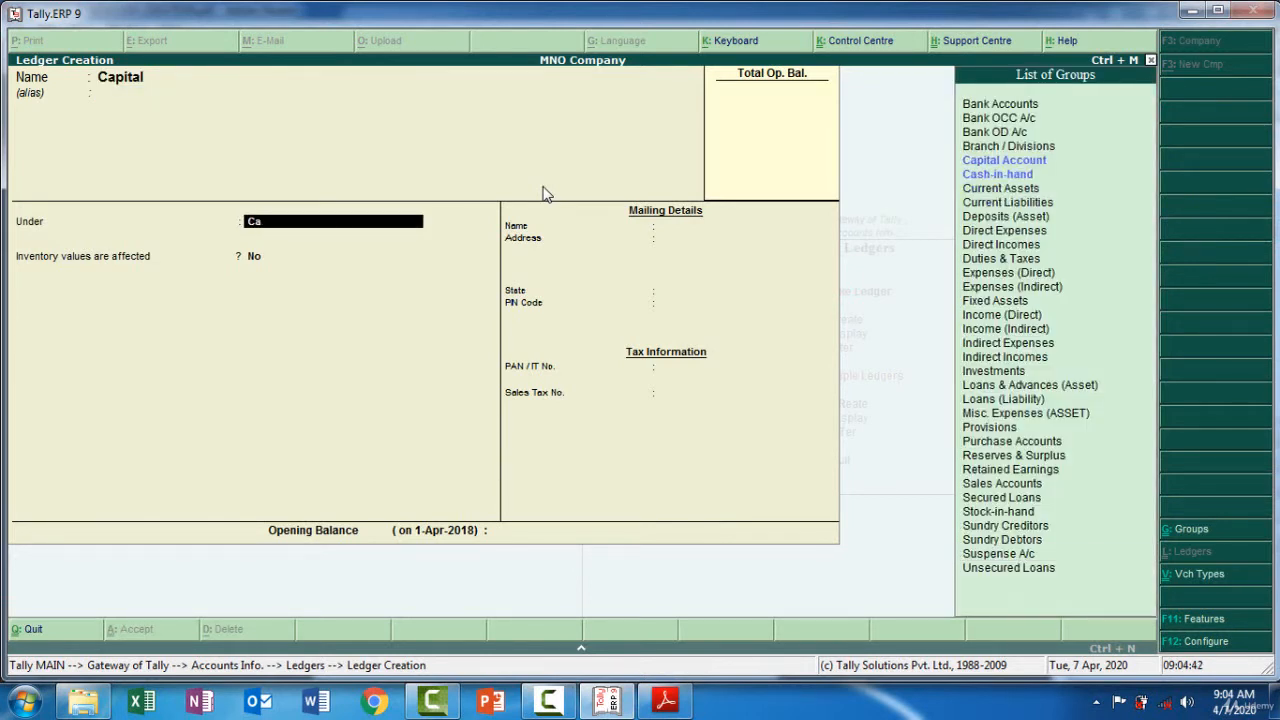
pyautogui.press('Return')
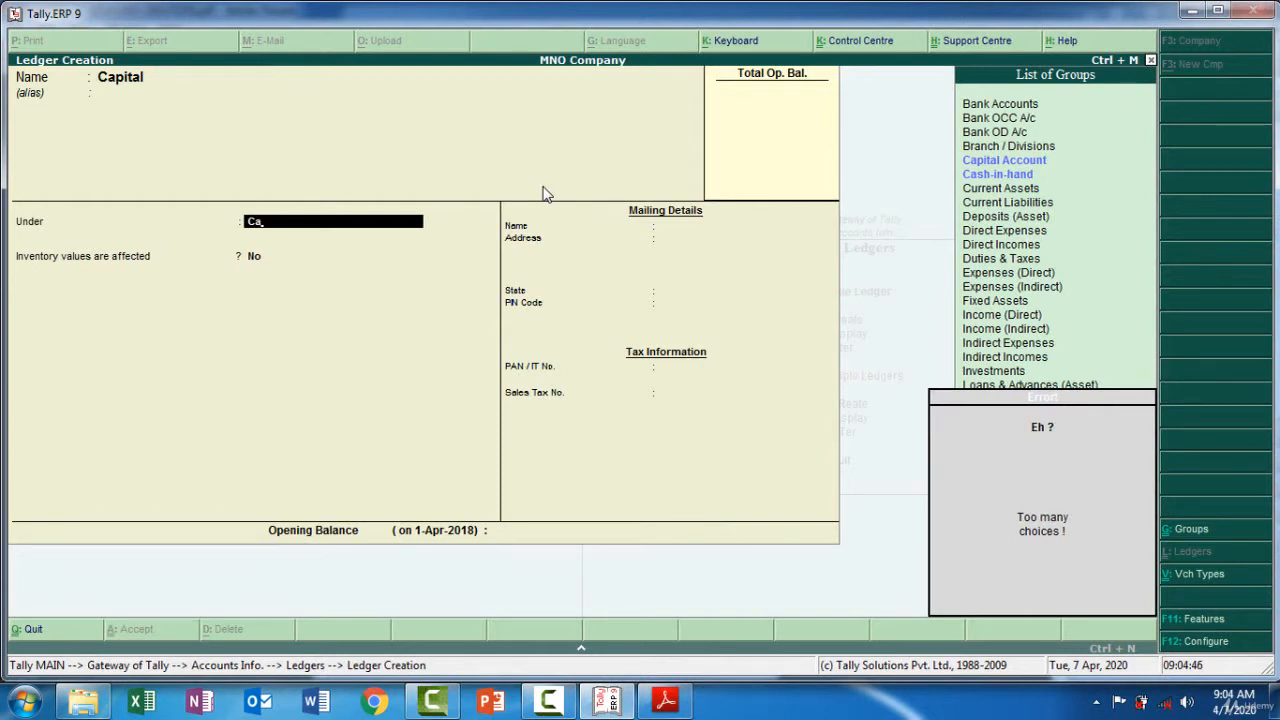
pyautogui.press('BackSpace')
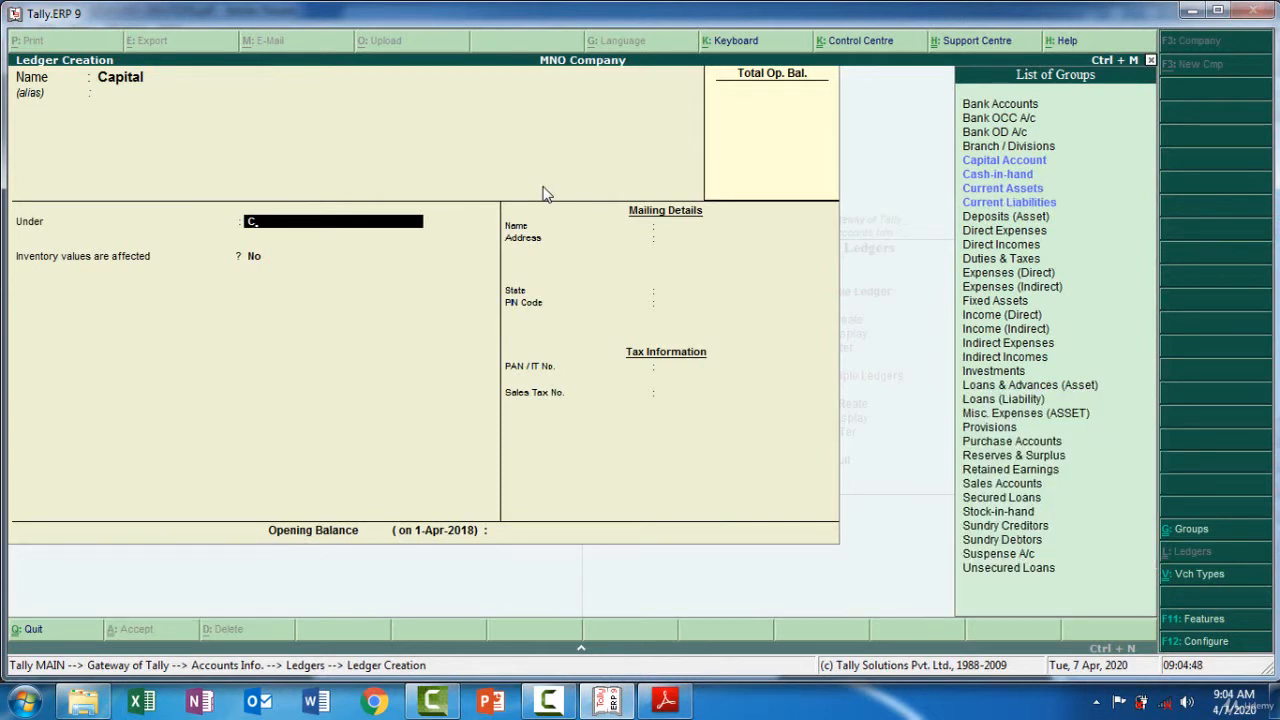
pyautogui.press('Down')
pyautogui.press('Return')
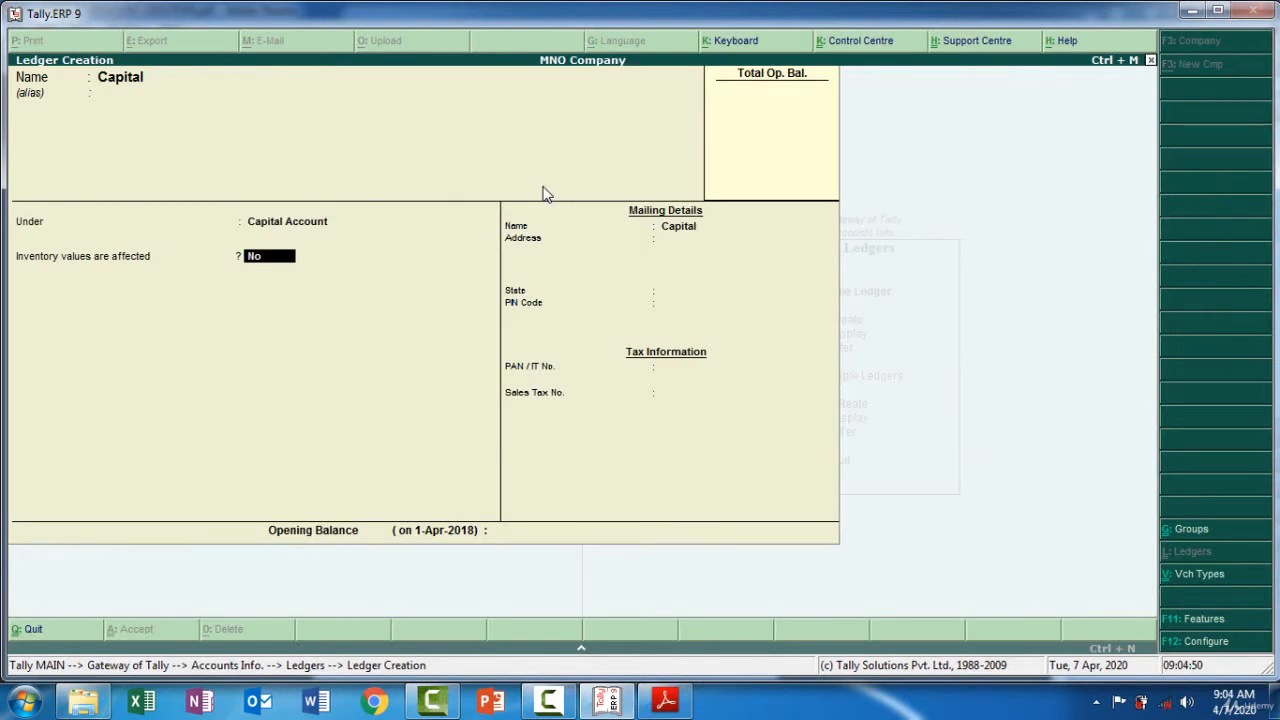
# Step: Set the Capital ledger's state to Not Applicable and its opening balance to 5,00,000 Cr, and save the ledger
pyautogui.press('Return')
pyautogui.press('Return')
pyautogui.press('Return')
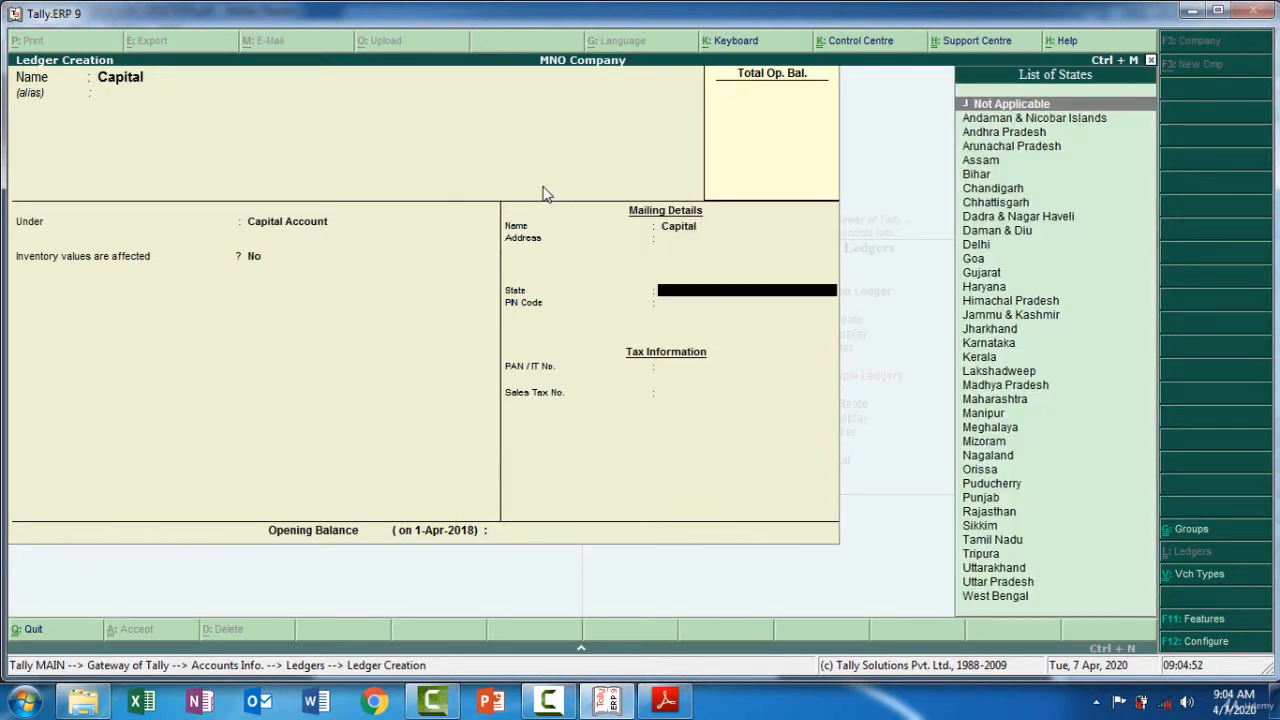
pyautogui.press('Return')
pyautogui.press('Return')
pyautogui.press('Return')
pyautogui.press('Return')
pyautogui.write('5')
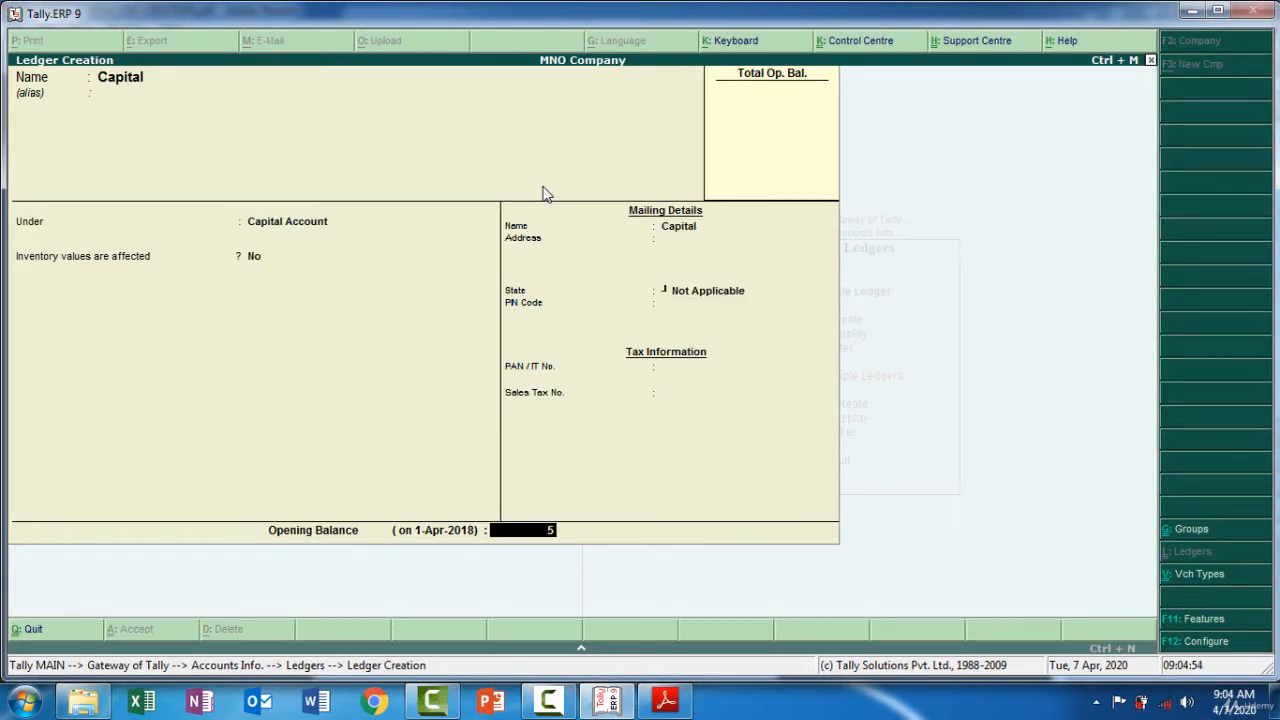
pyautogui.write('00000')
pyautogui.press('Return')
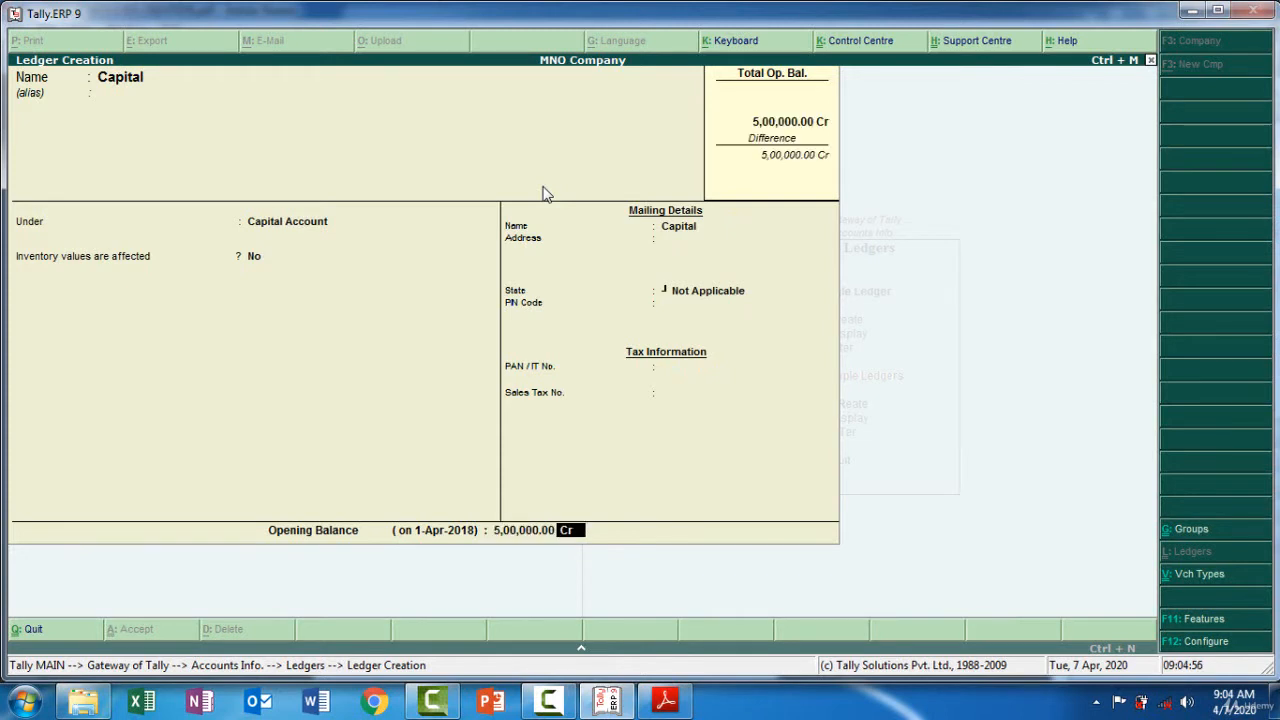
pyautogui.press('Return')
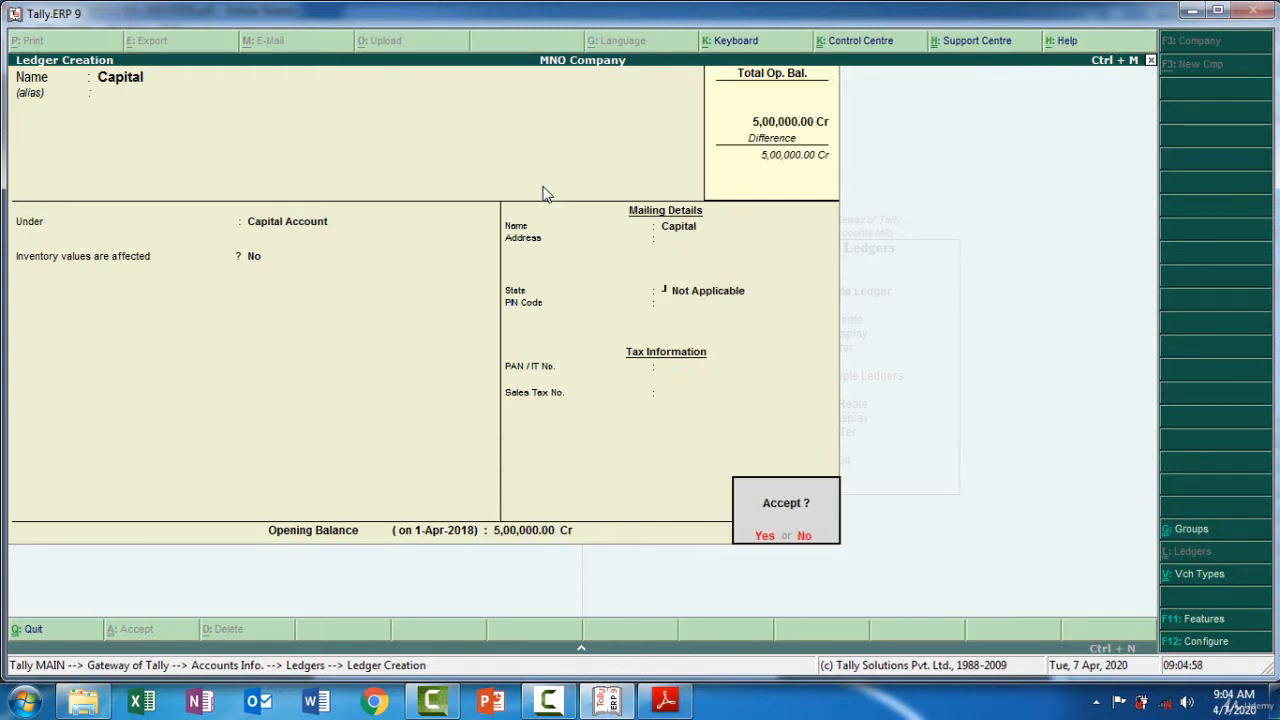
pyautogui.press('Return')
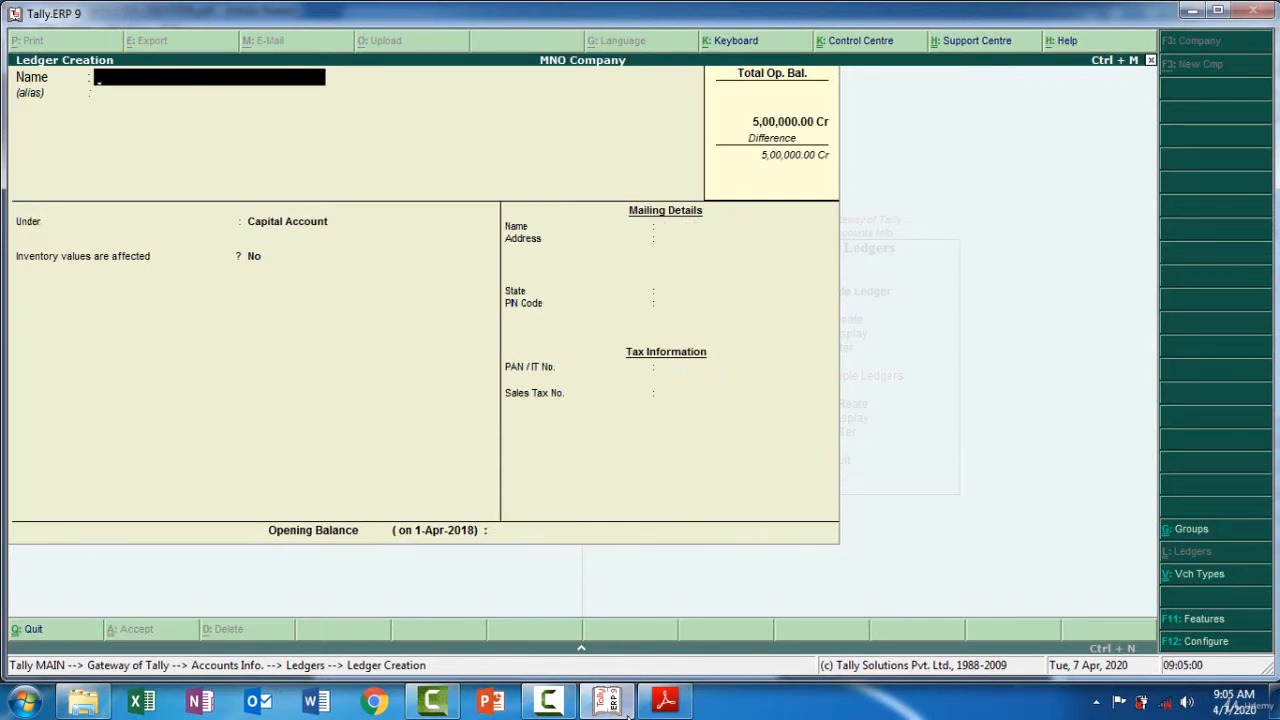
# Step: Check the opening items in the voucher creation PDF, and open the existing Cash ledger's opening balance for editing in Tally.ERP 9
pyautogui.click(652, 708)
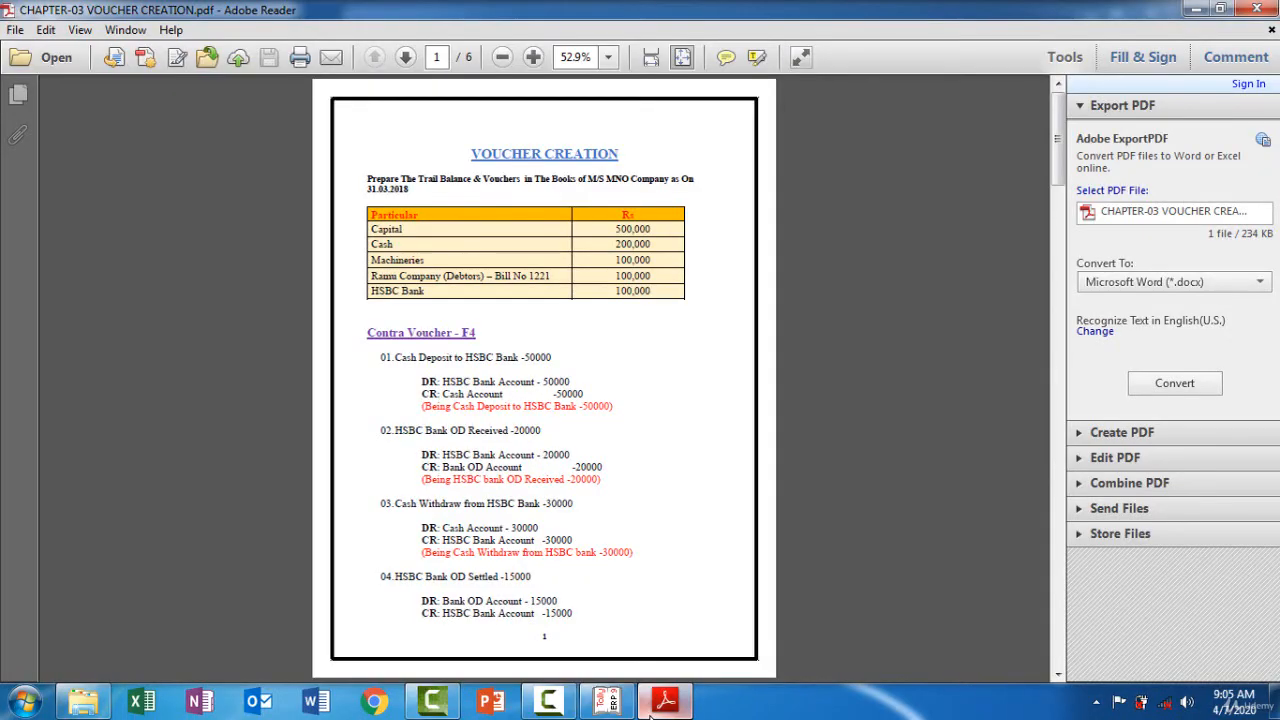
pyautogui.click(651, 710)
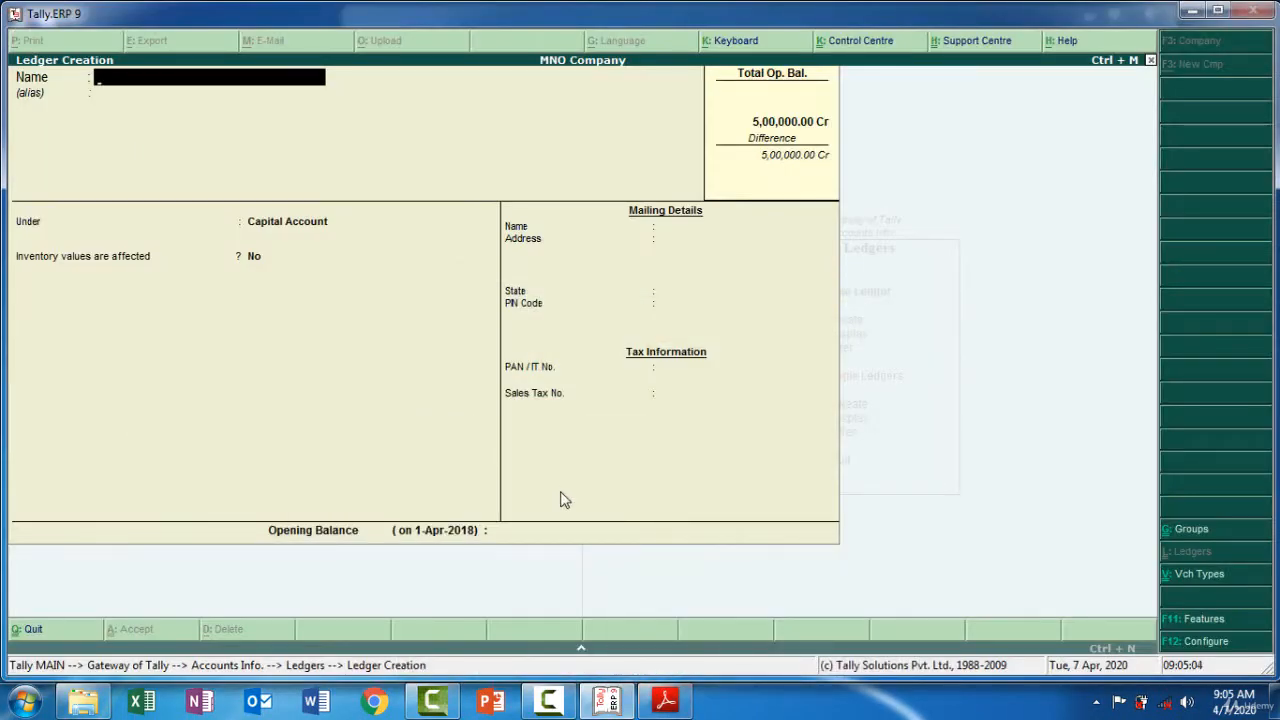
pyautogui.press('pageup')
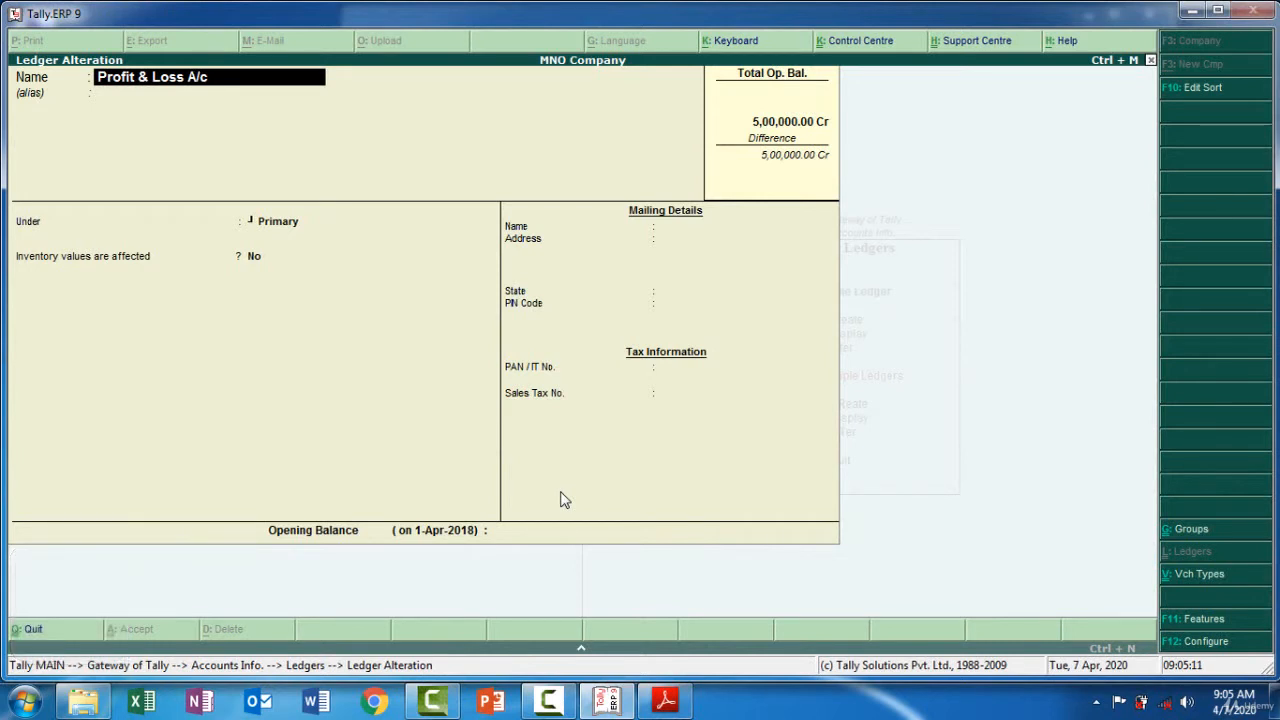
pyautogui.press('pageup')
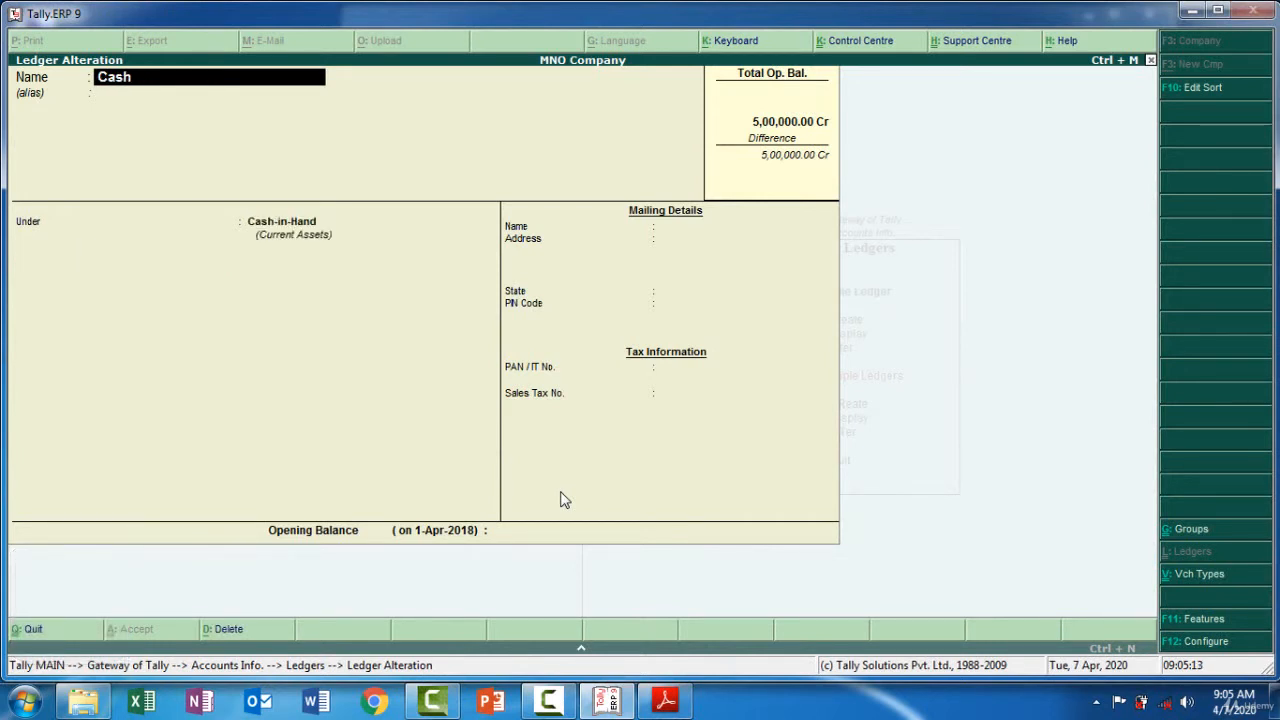
pyautogui.press('Return')
pyautogui.press('Return')
pyautogui.press('Return')
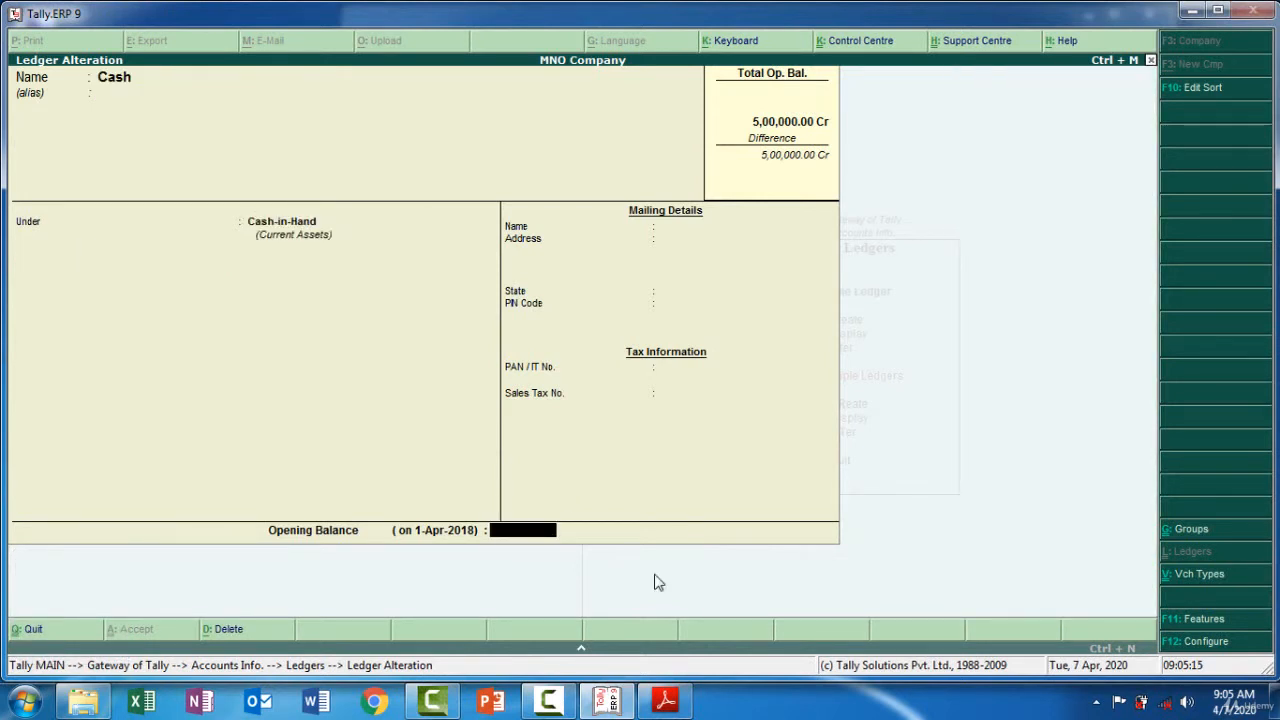
# Step: Set the Cash ledger's opening balance to 2,00,000 Dr as listed in the PDF and save the ledger
pyautogui.click(668, 704)
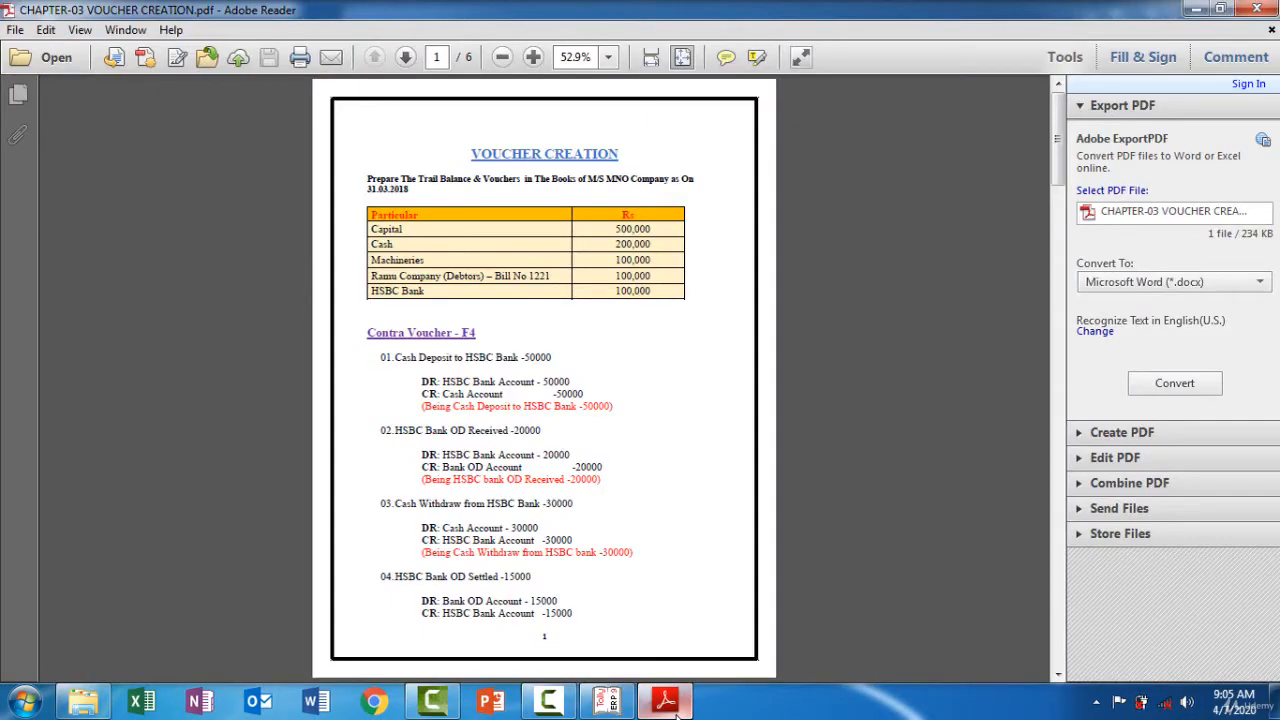
pyautogui.click(668, 704)
pyautogui.write('200')
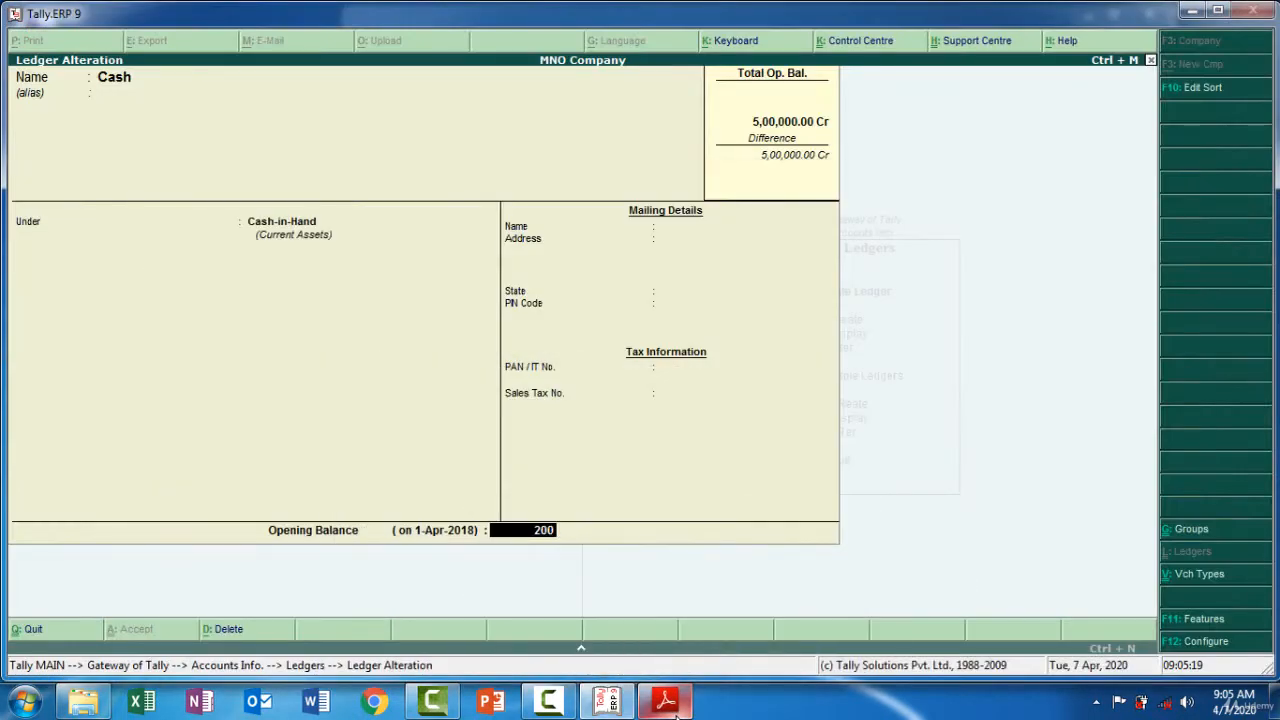
pyautogui.write('000')
pyautogui.press('Return')
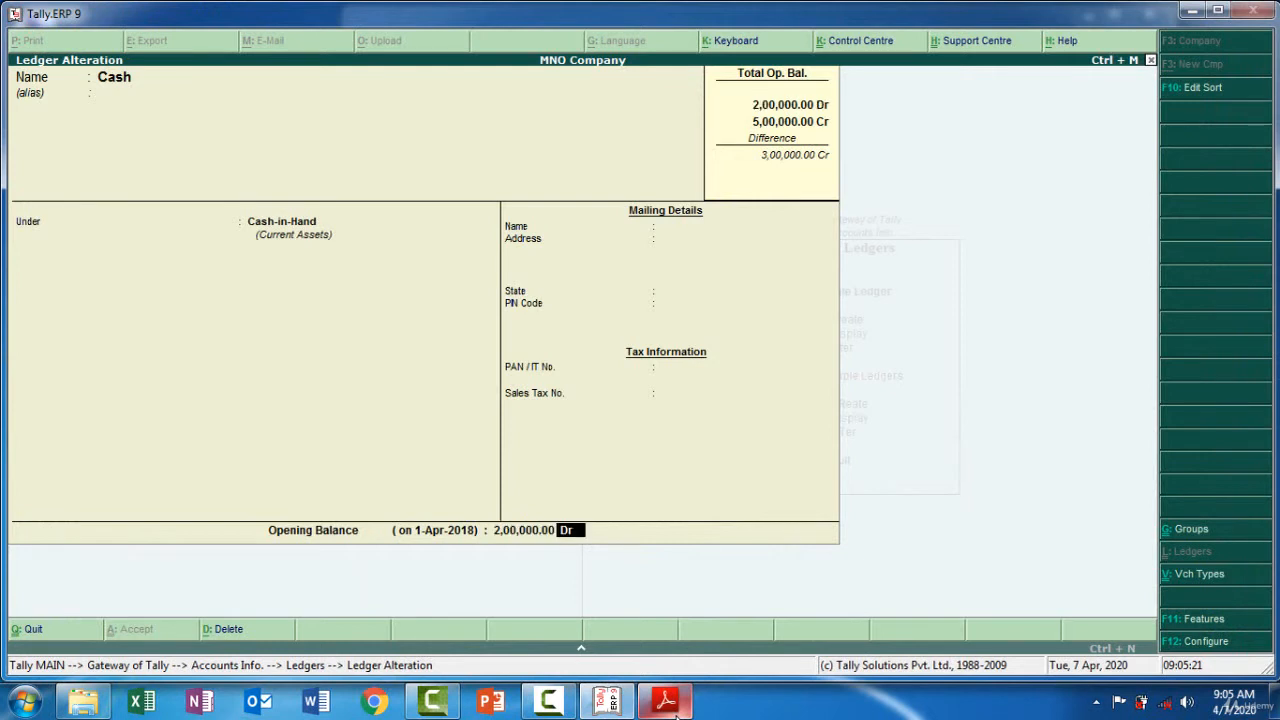
pyautogui.press('Return')
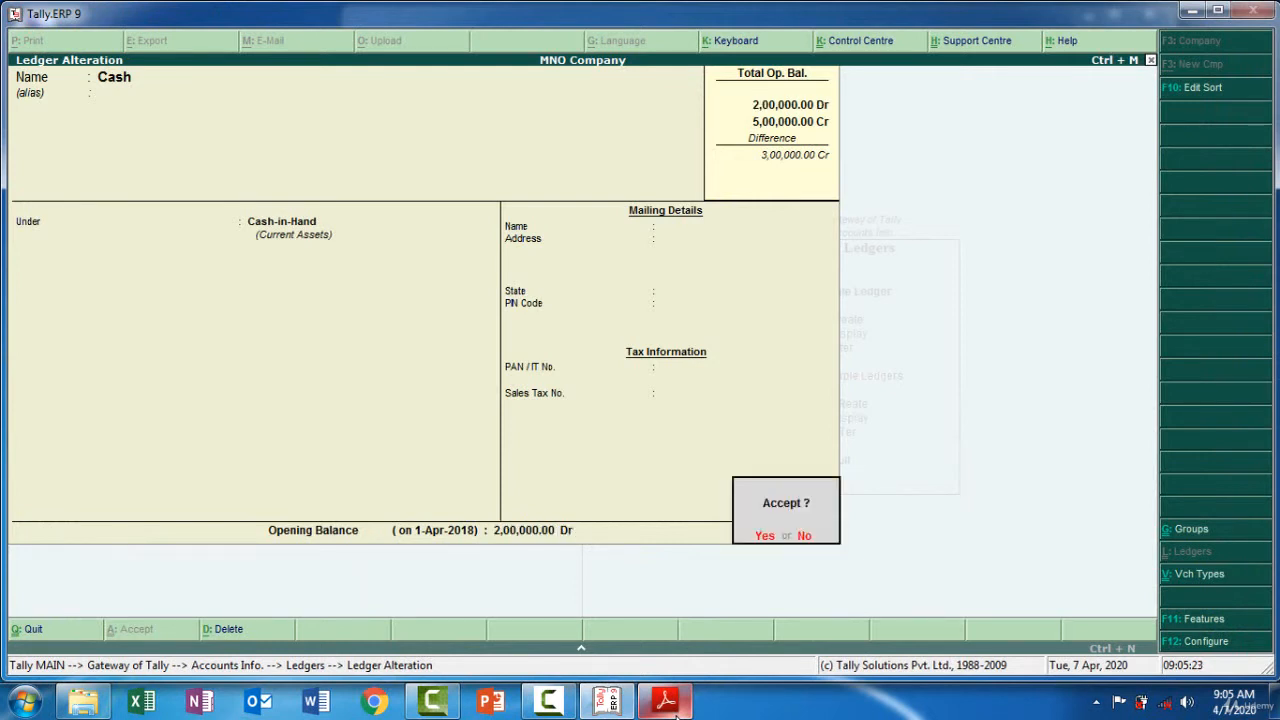
pyautogui.press('Return')
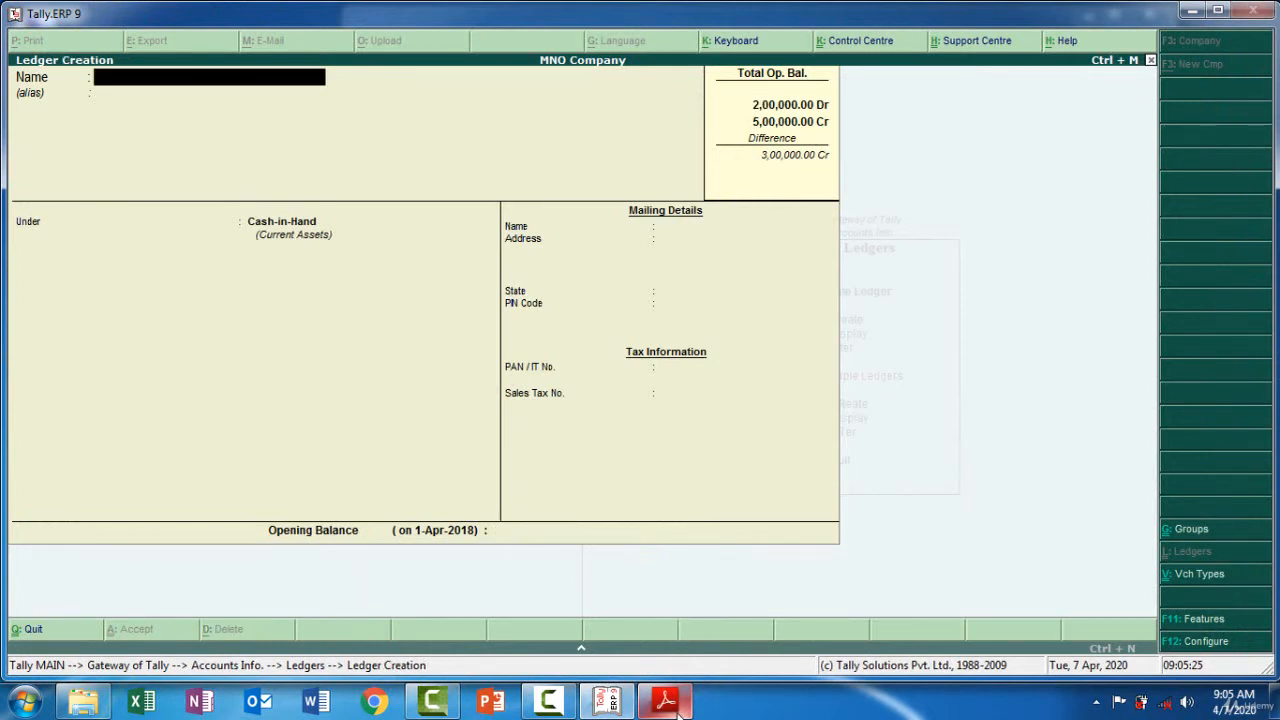
# Step: Copy the item name Machineries from the PDF table and paste it as the new ledger's name in Tally.ERP 9
pyautogui.click(676, 710)
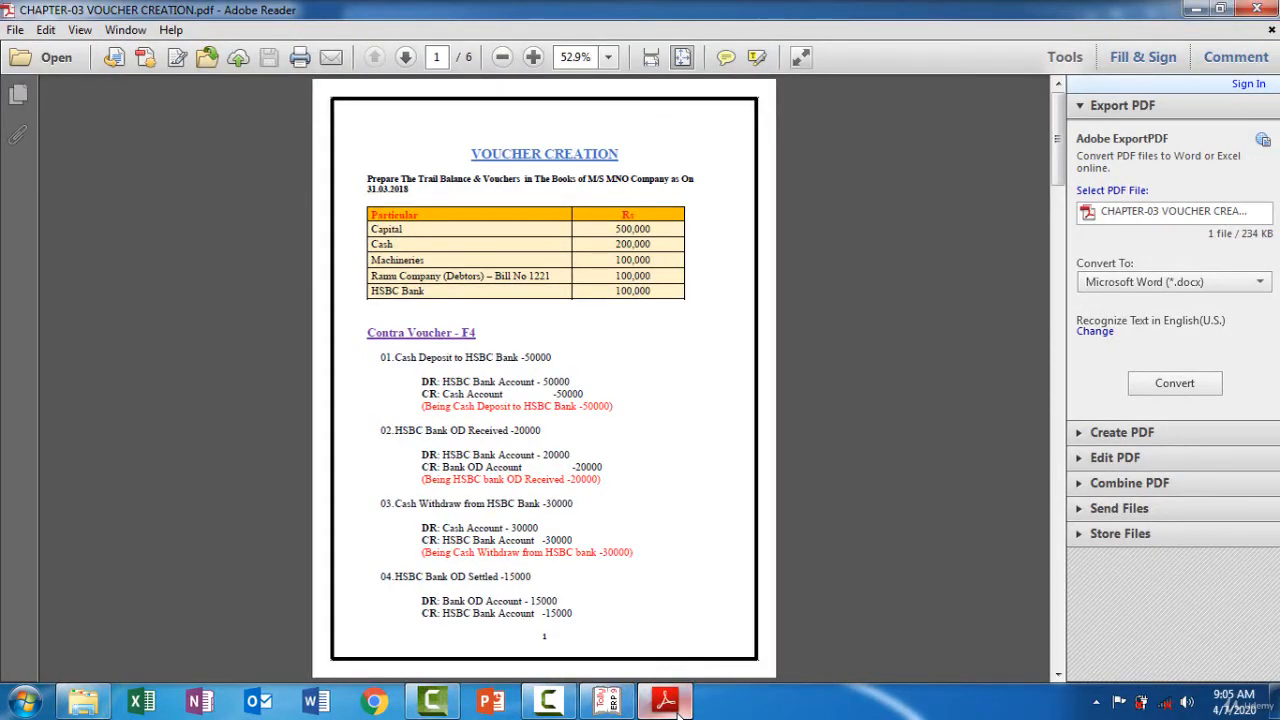
pyautogui.click(677, 706)
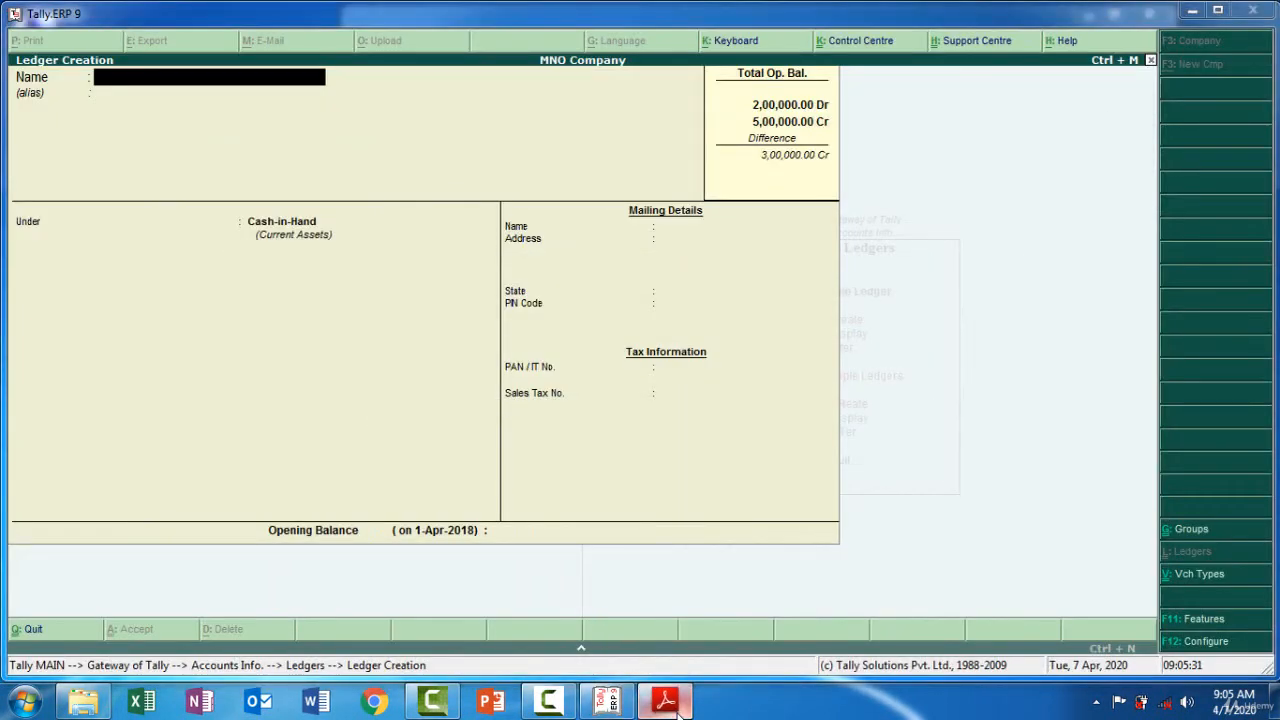
pyautogui.click(677, 706)
pyautogui.moveTo(433, 260); pyautogui.dragTo(368, 252)
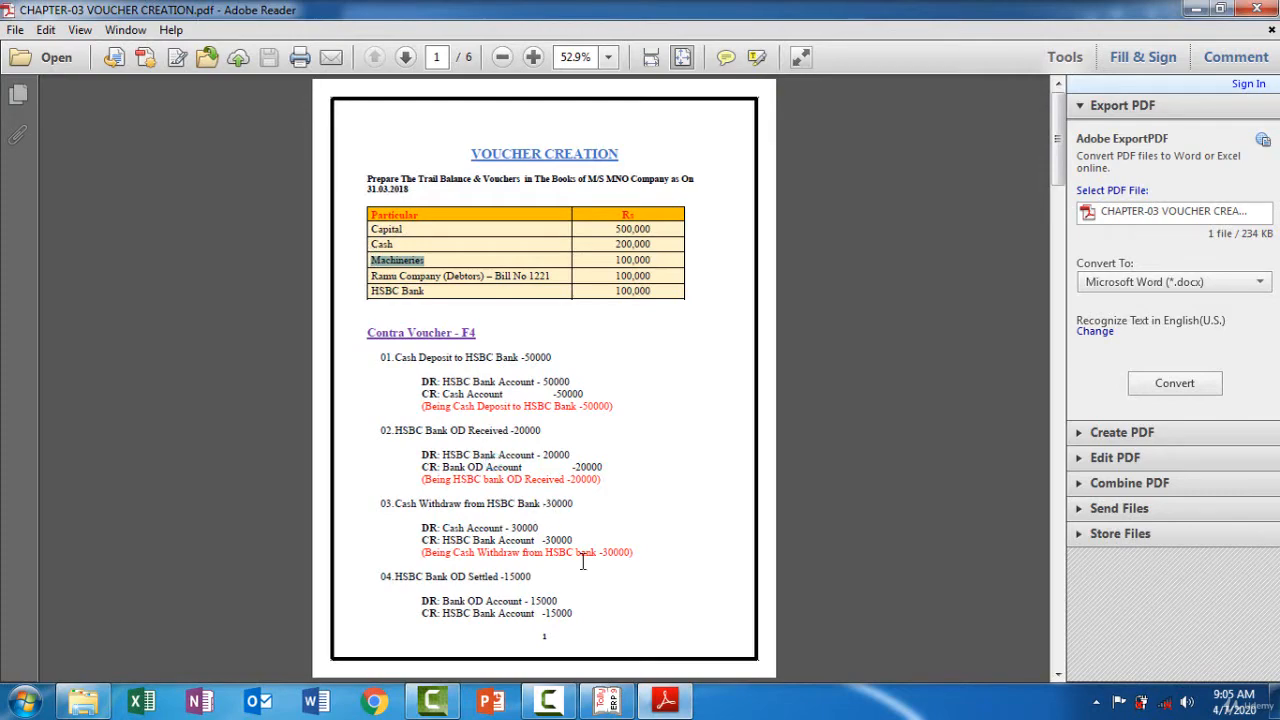
pyautogui.click(608, 700)
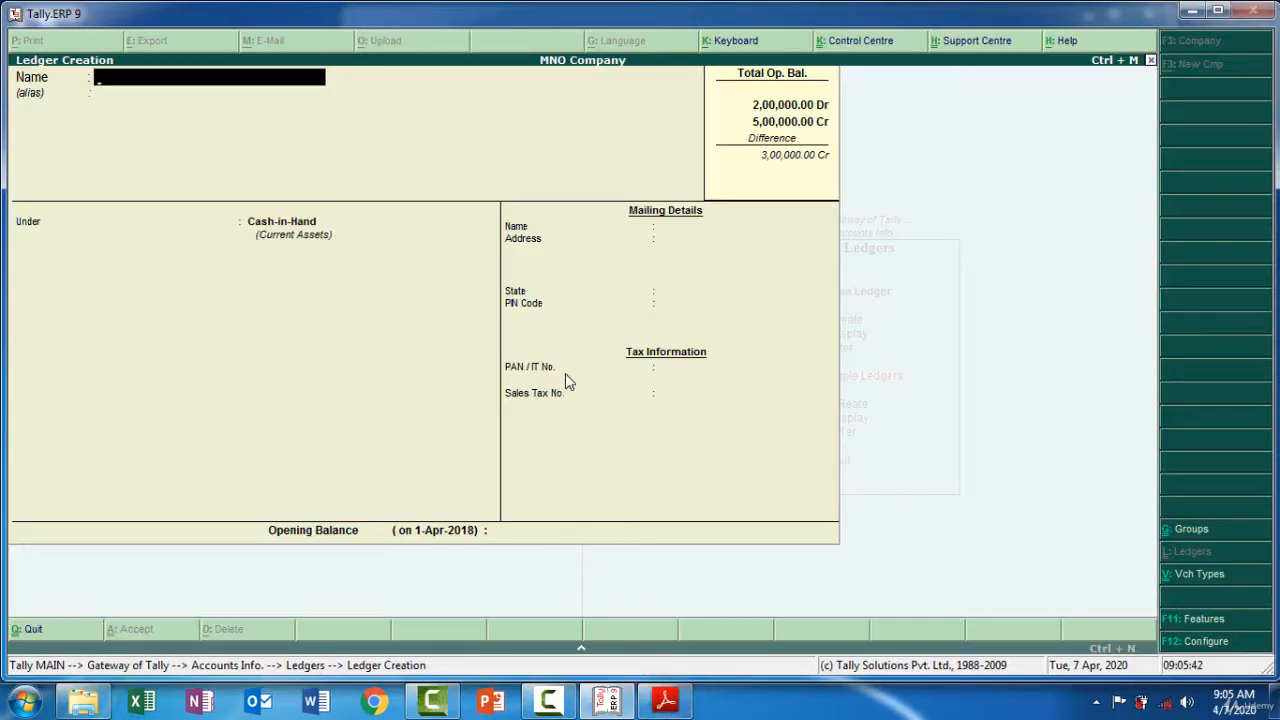
pyautogui.hotkey('ctrl', 'alt', 'v')
pyautogui.press('Return')
pyautogui.press('Return')
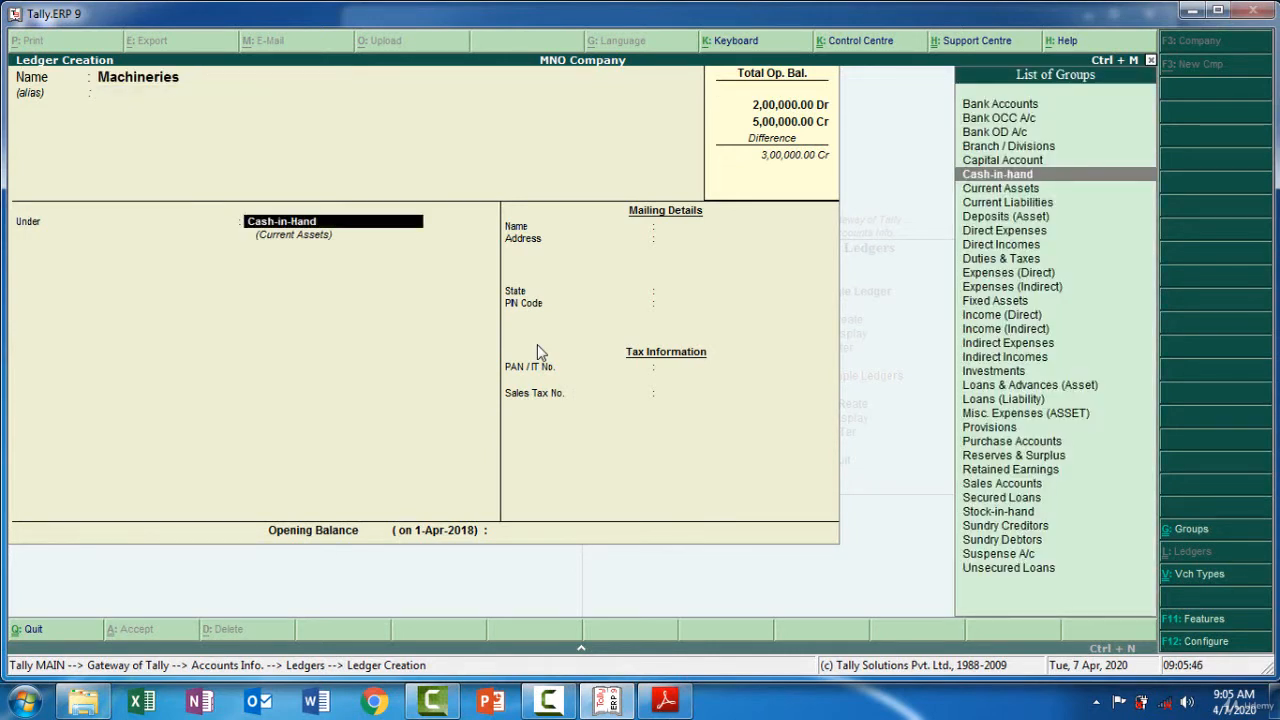
# Step: Place the new Machineries ledger under the Fixed Assets group
pyautogui.write('Fix')
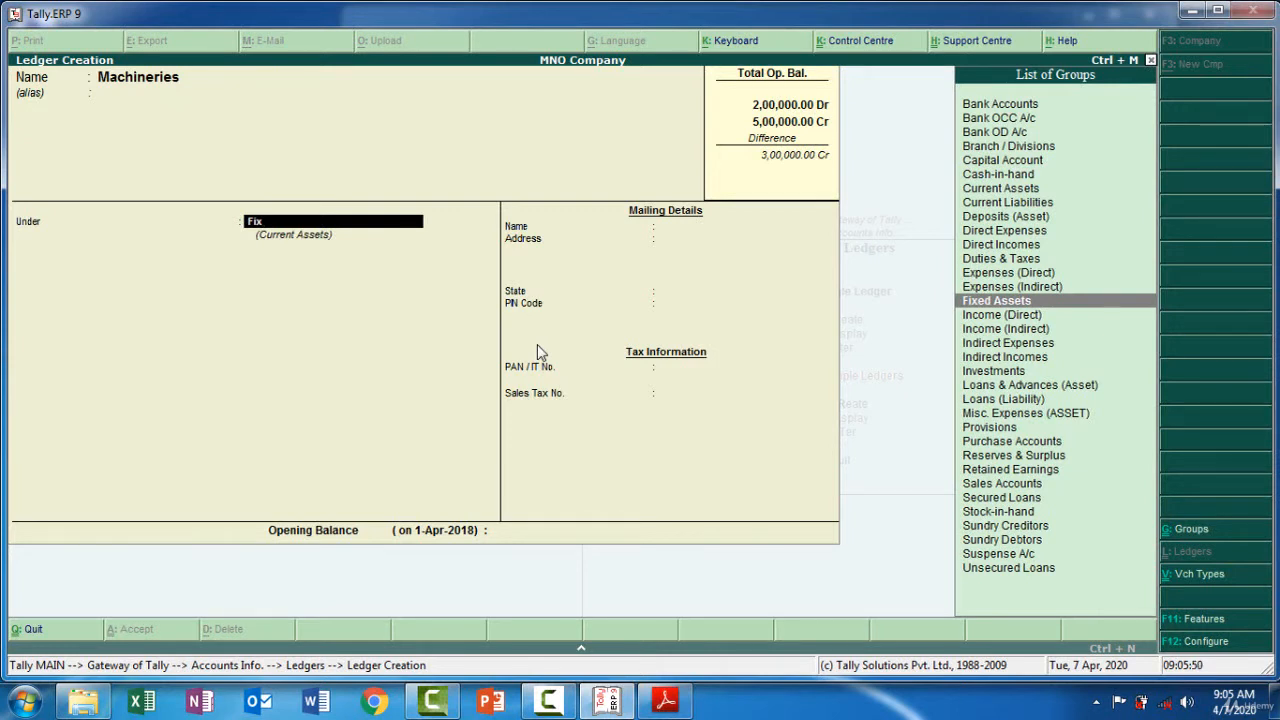
pyautogui.press('Return')
pyautogui.press('Return')
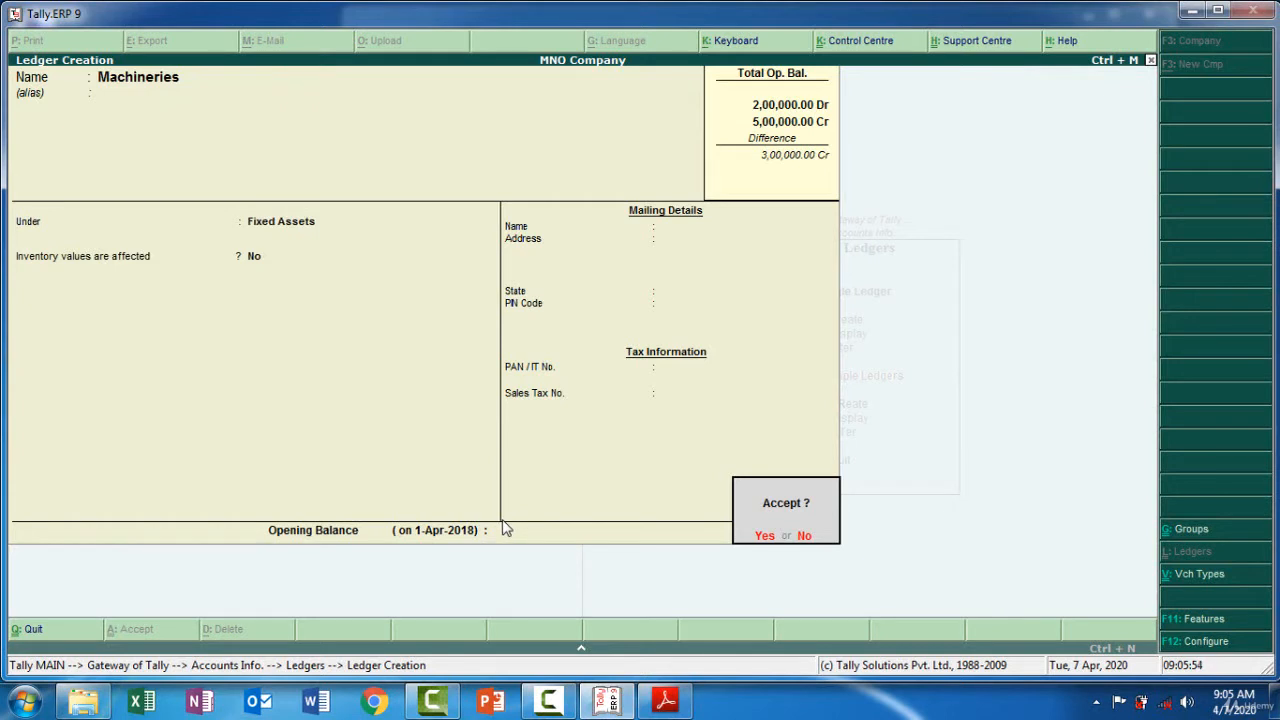
# Step: Return to the Machineries ledger form, set its opening balance to 1,00,000 Dr and save the ledger
pyautogui.click(801, 536)
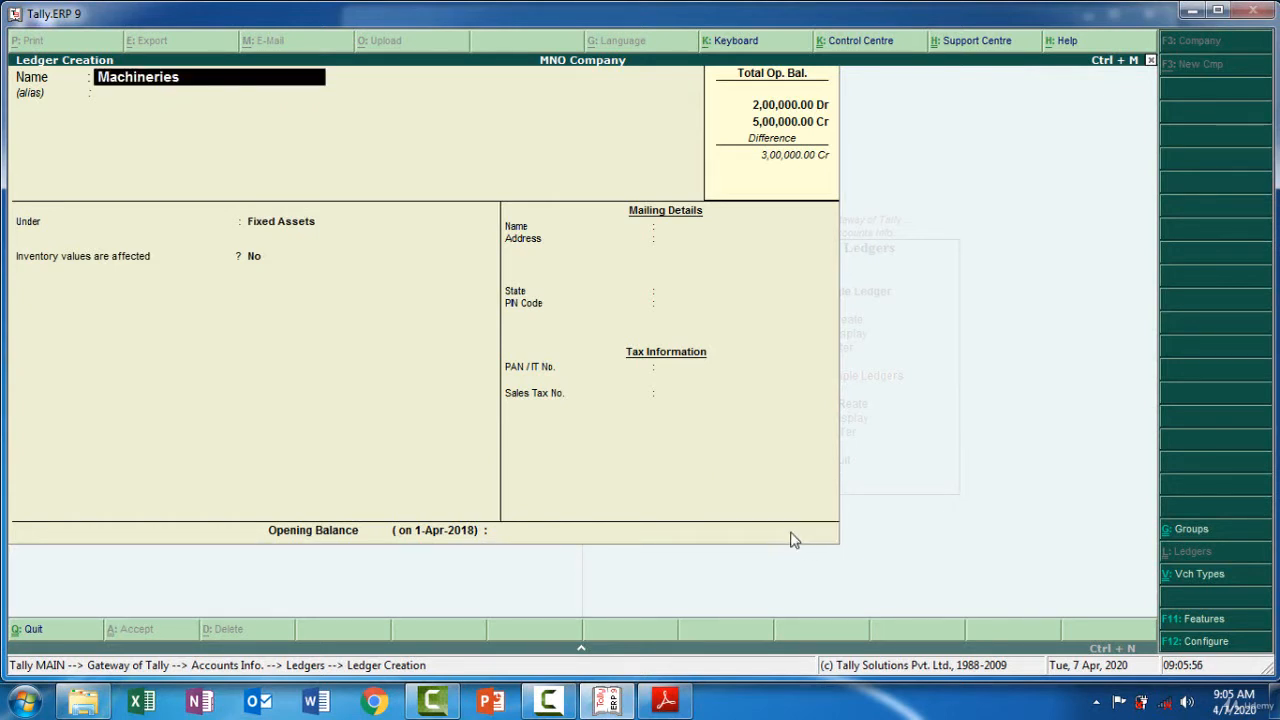
pyautogui.click(493, 537)
pyautogui.write('1,00,00')
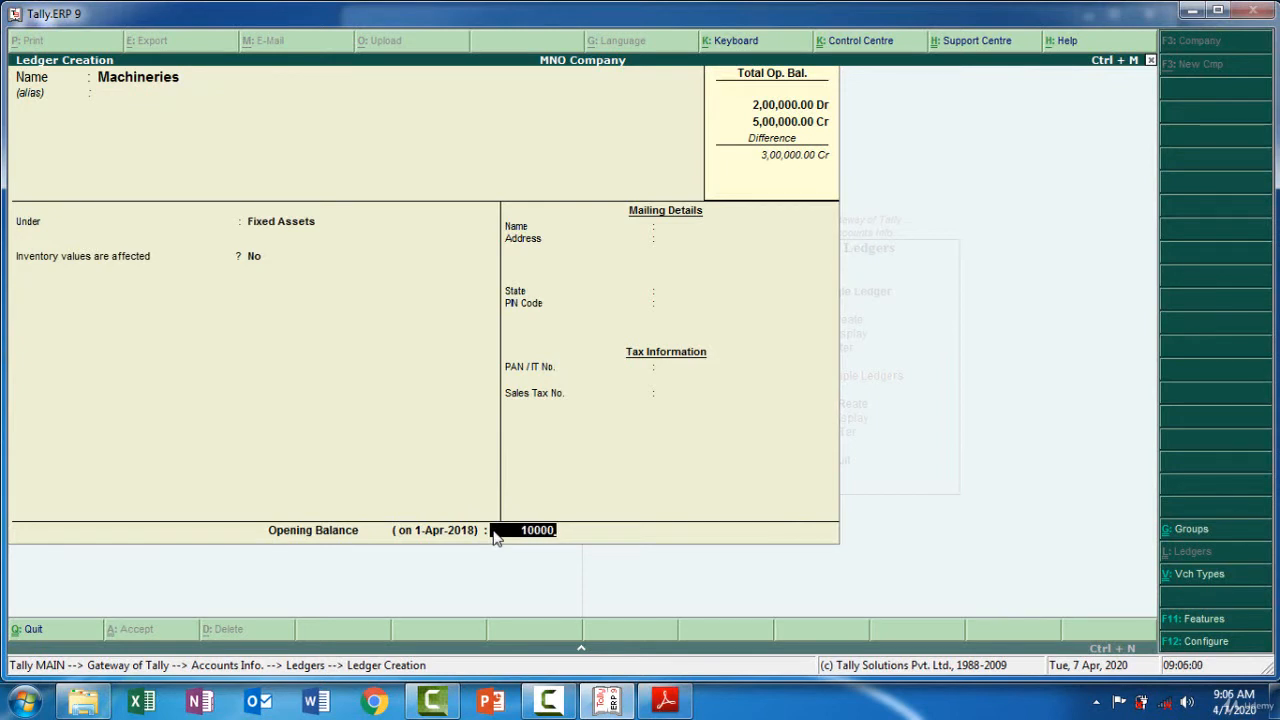
pyautogui.write('0')
pyautogui.press('Return')
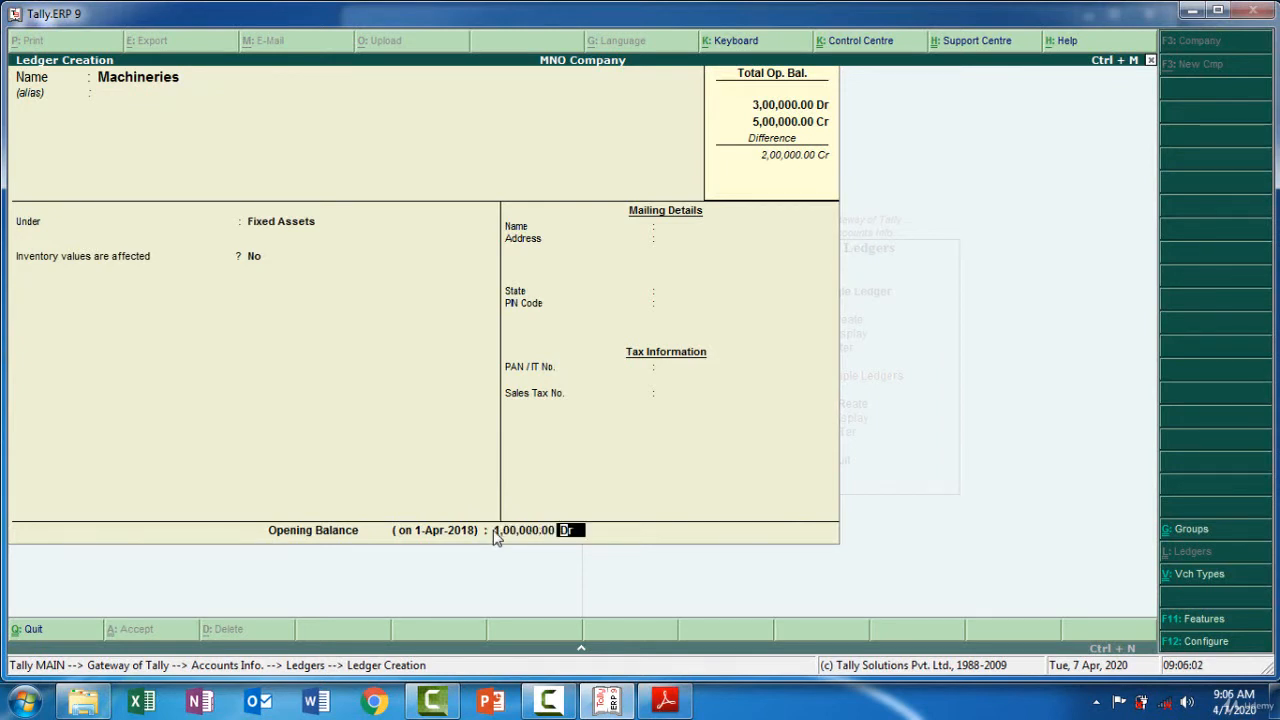
pyautogui.press('Return')
pyautogui.press('Return')
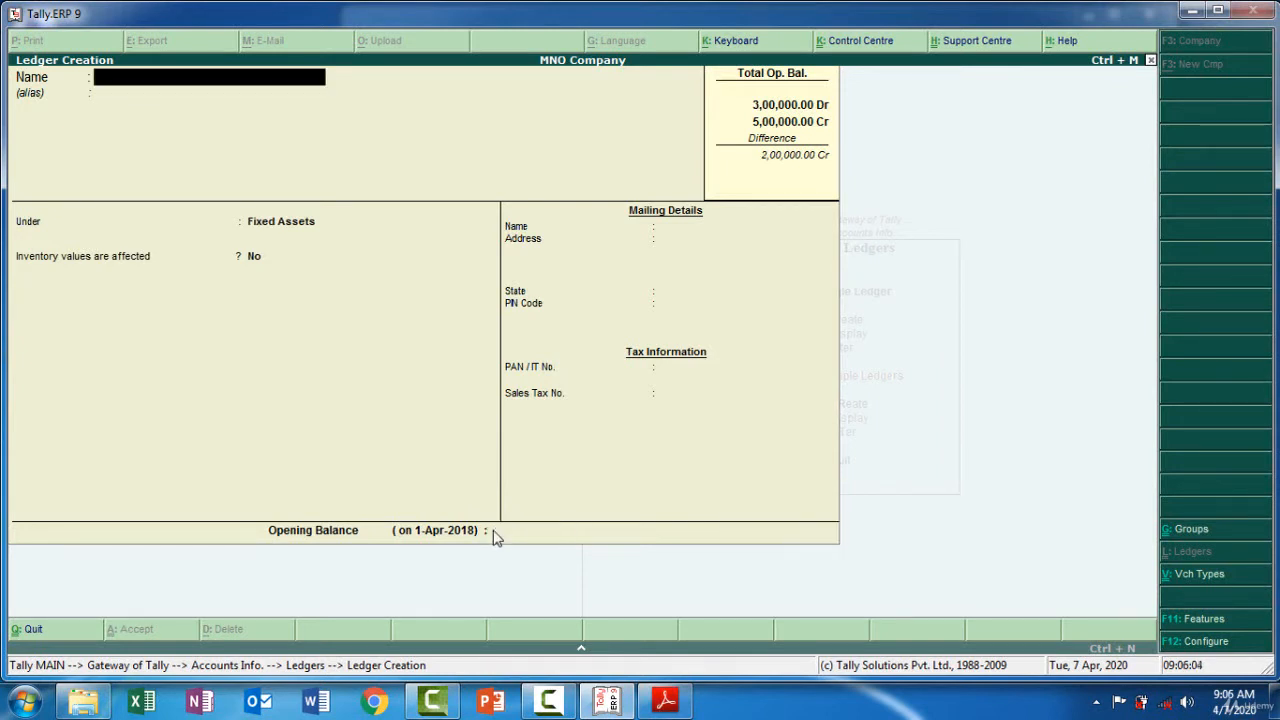
# Step: Copy the name Ramu Company from the PDF table and paste it as the new ledger's name in Tally.ERP 9
pyautogui.click(665, 702)
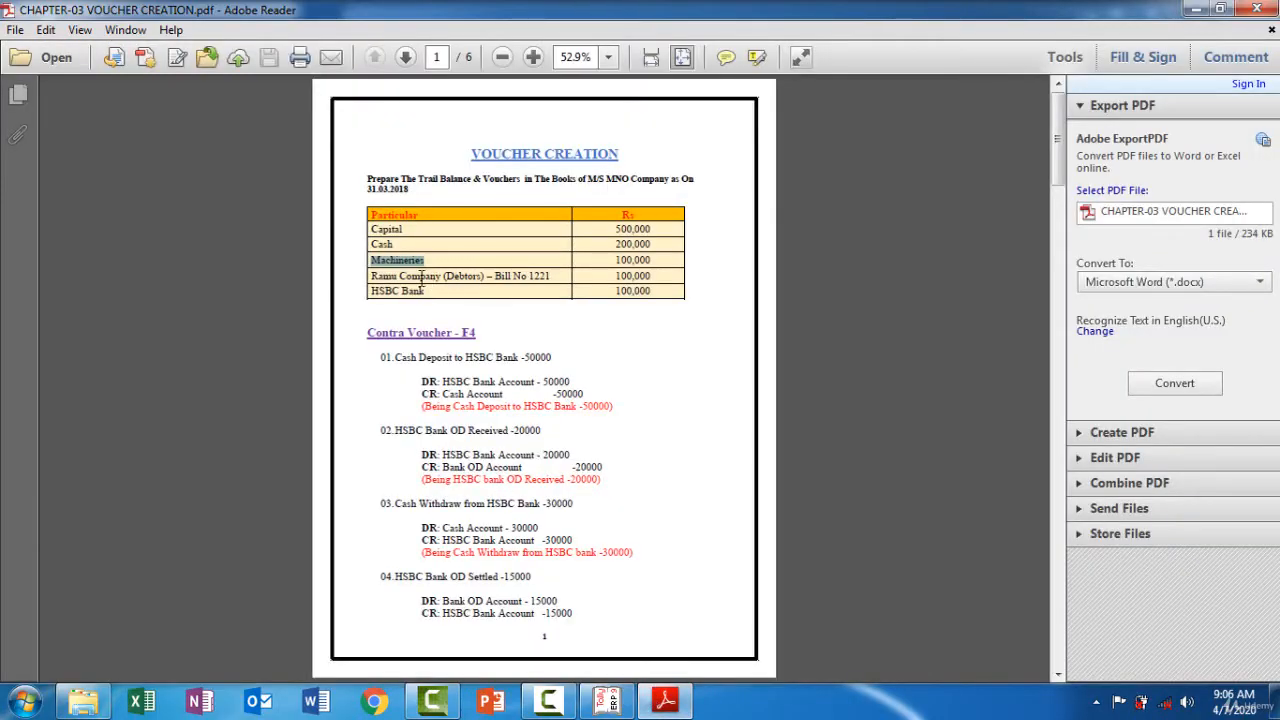
pyautogui.moveTo(441, 276); pyautogui.dragTo(371, 270)
pyautogui.hotkey('ctrl', 'c')
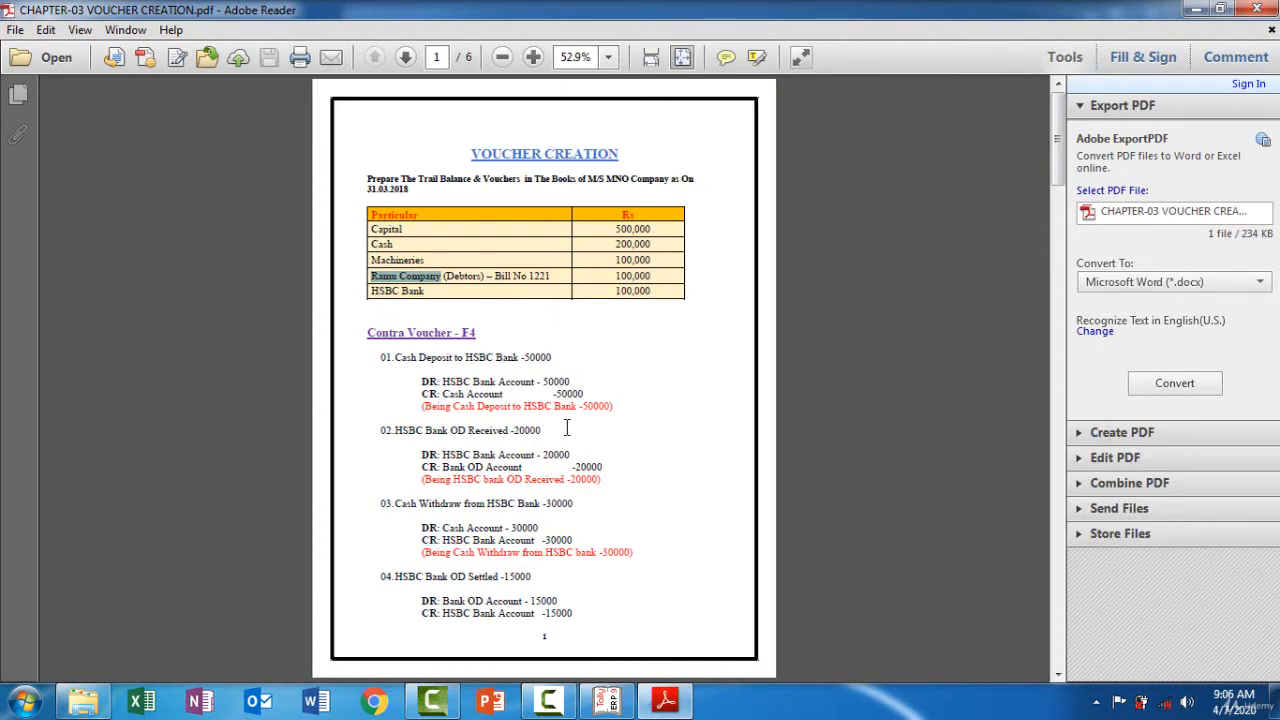
pyautogui.click(682, 697)
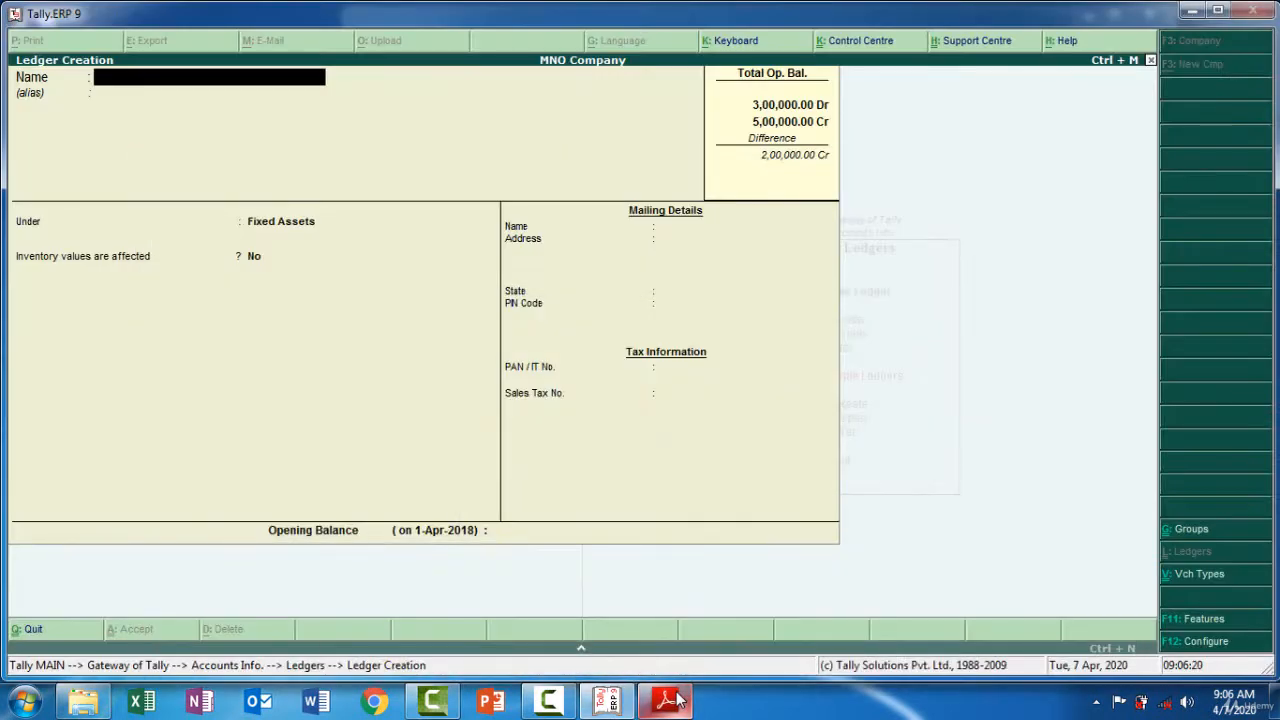
pyautogui.hotkey('ctrl', 'v')
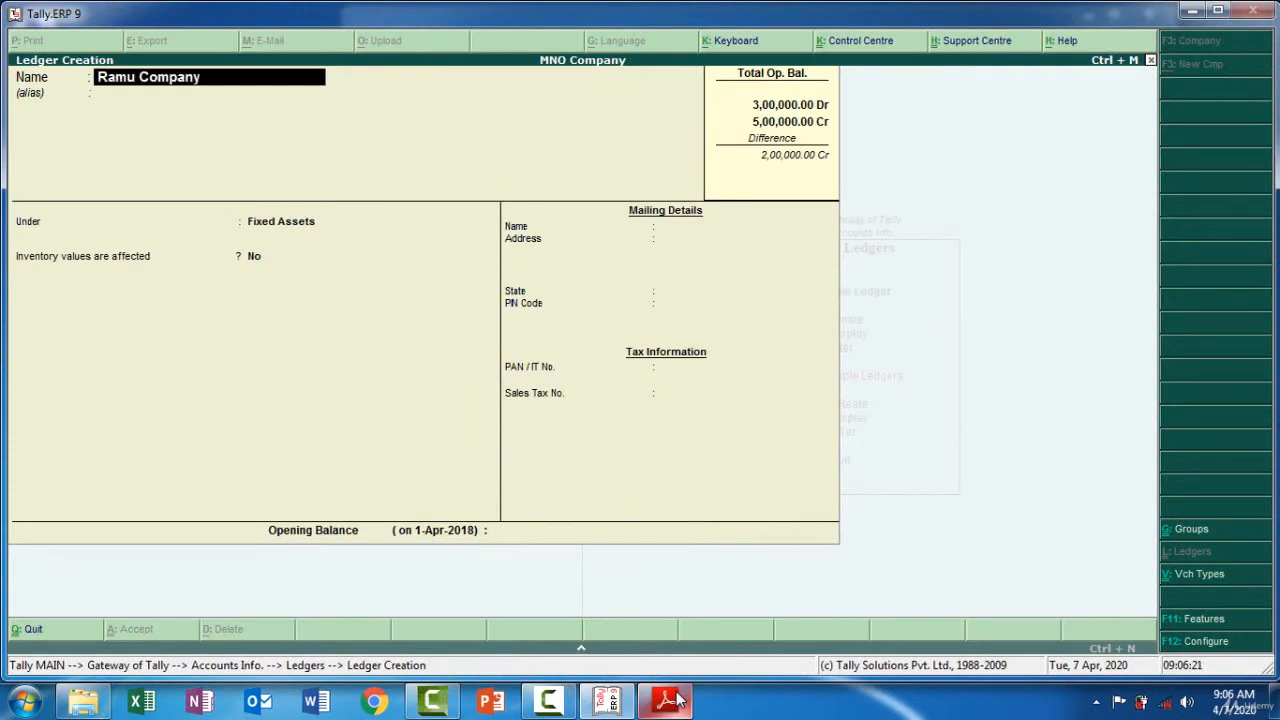
pyautogui.press('Return')
pyautogui.press('Return')
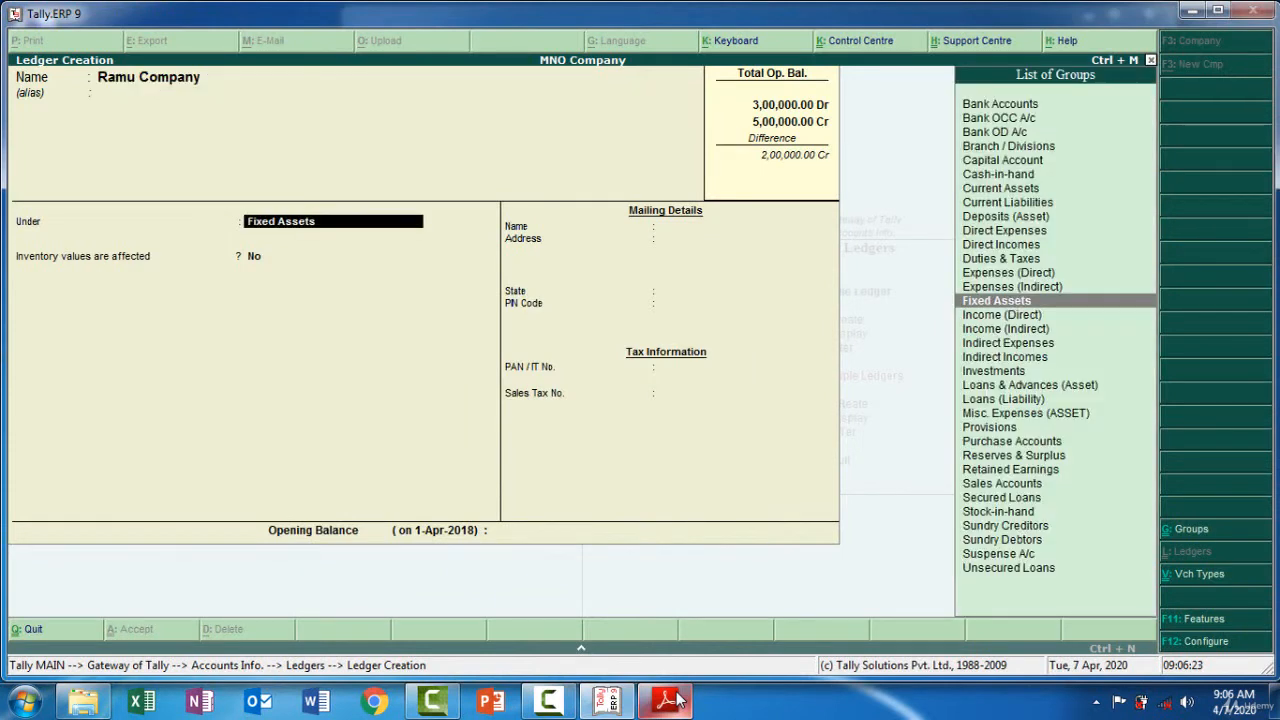
# Step: Place the Ramu Company ledger under Sundry Debtors, keep bill-by-bill balances at Yes, and set the state to Not Applicable
pyautogui.write('Su')
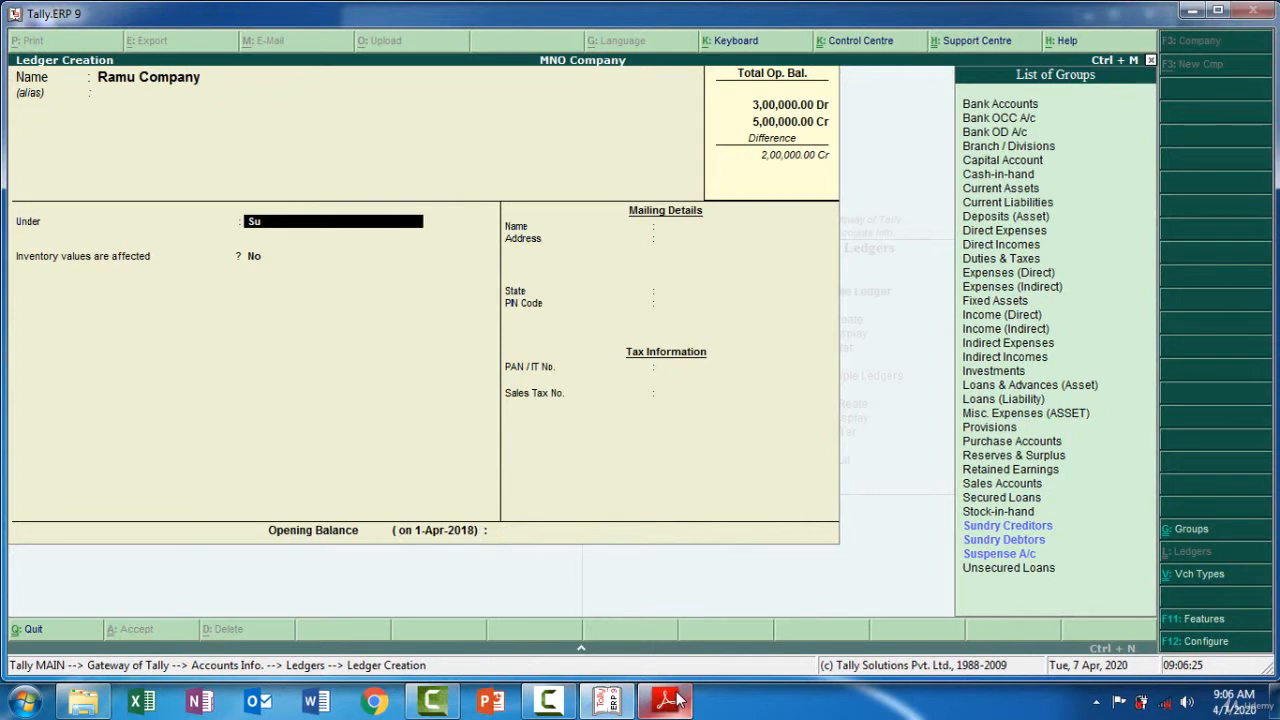
pyautogui.press('Down')
pyautogui.press('Return')
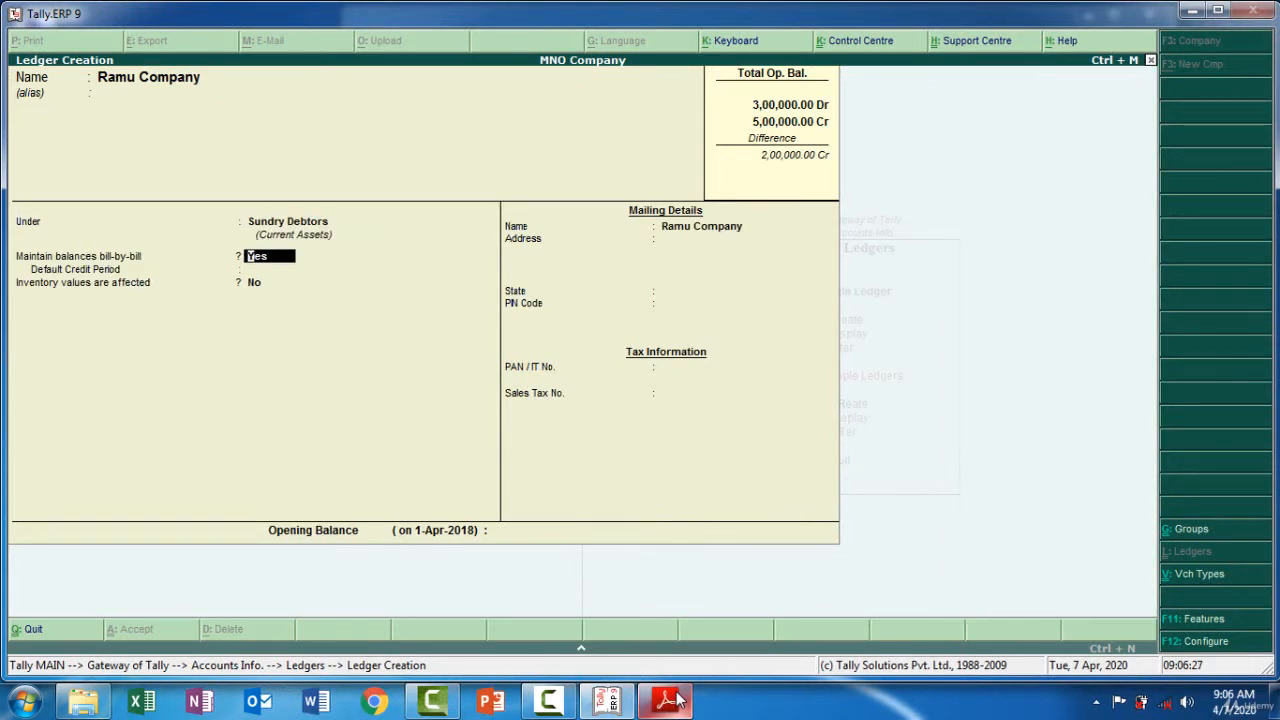
pyautogui.press('Return')
pyautogui.press('Return')
pyautogui.press('Return')
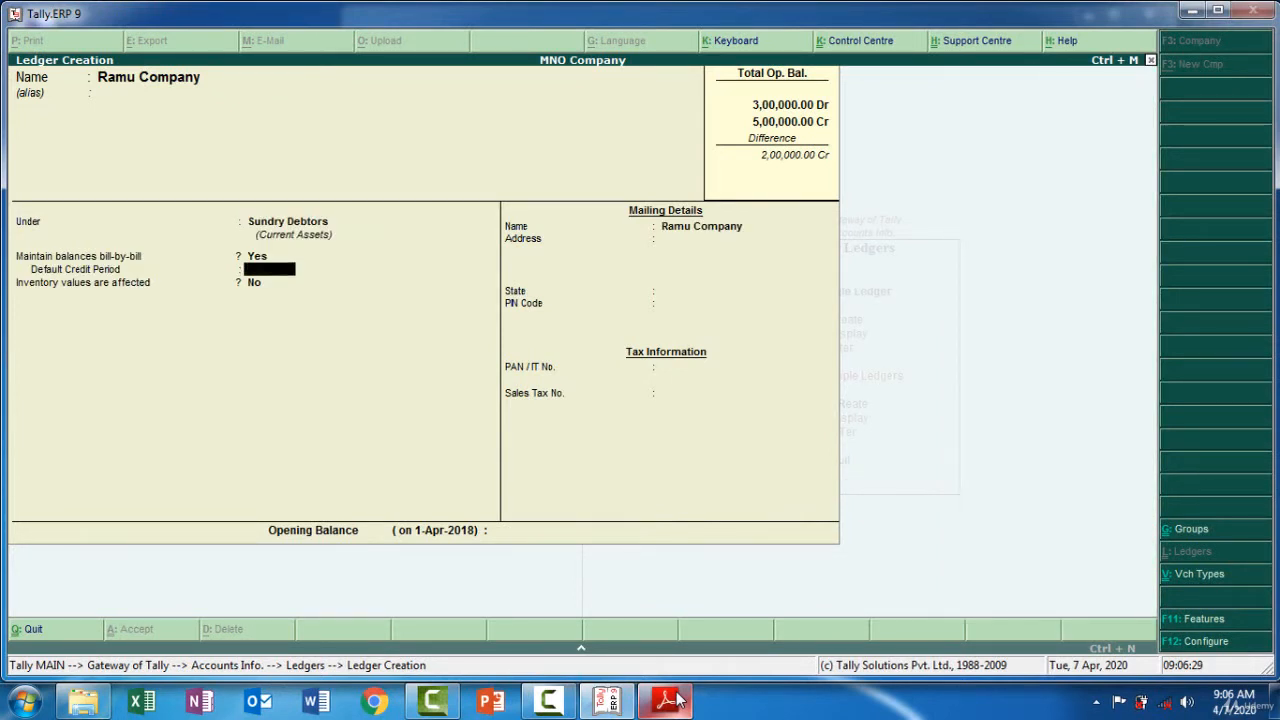
pyautogui.press('Return')
pyautogui.press('Return')
pyautogui.press('Return')
pyautogui.press('Return')
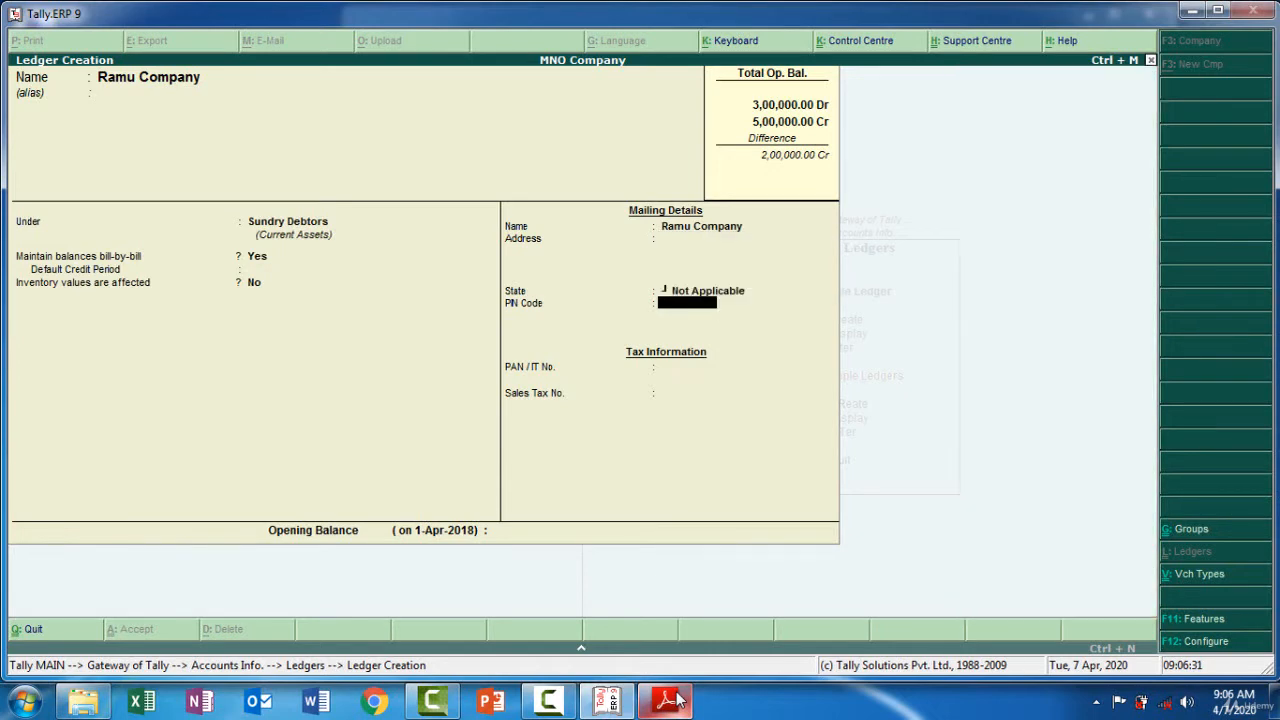
pyautogui.press('Return')
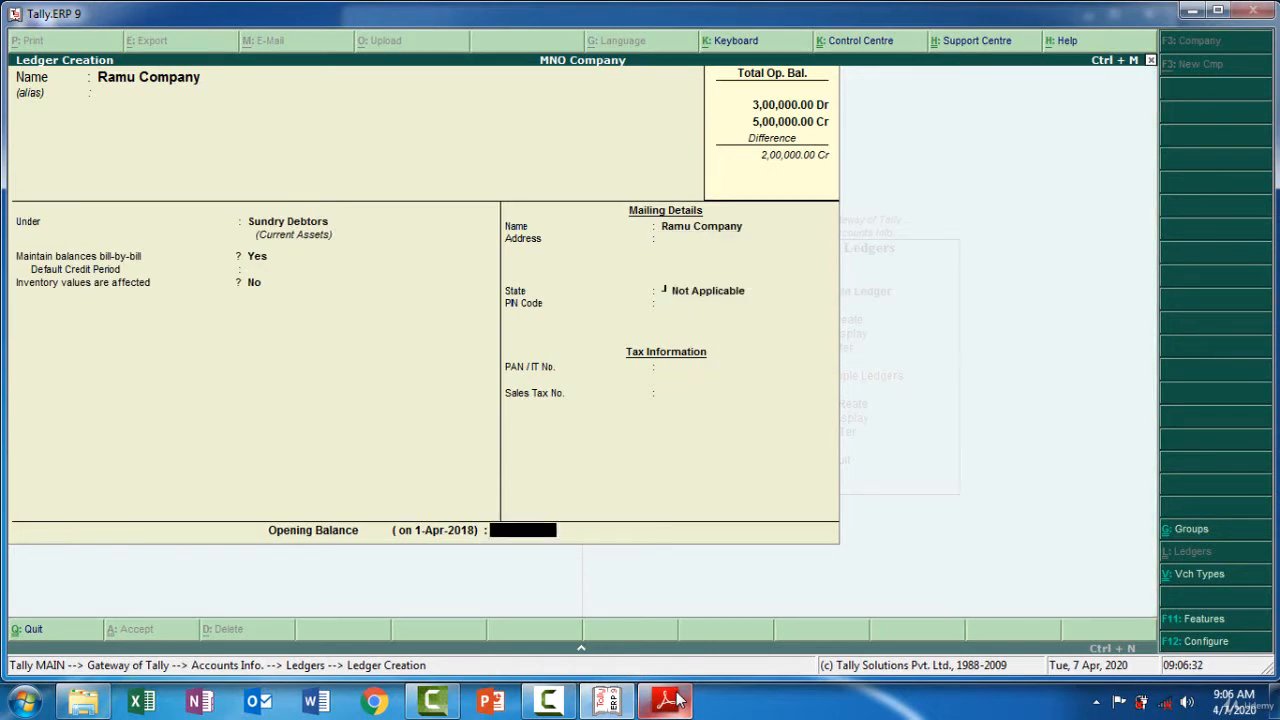
# Step: Check Ramu Company's amount in the PDF, enter an opening balance of 1,00,000 Dr, and accept 31/3/2018 as the bill date
pyautogui.click(668, 700)
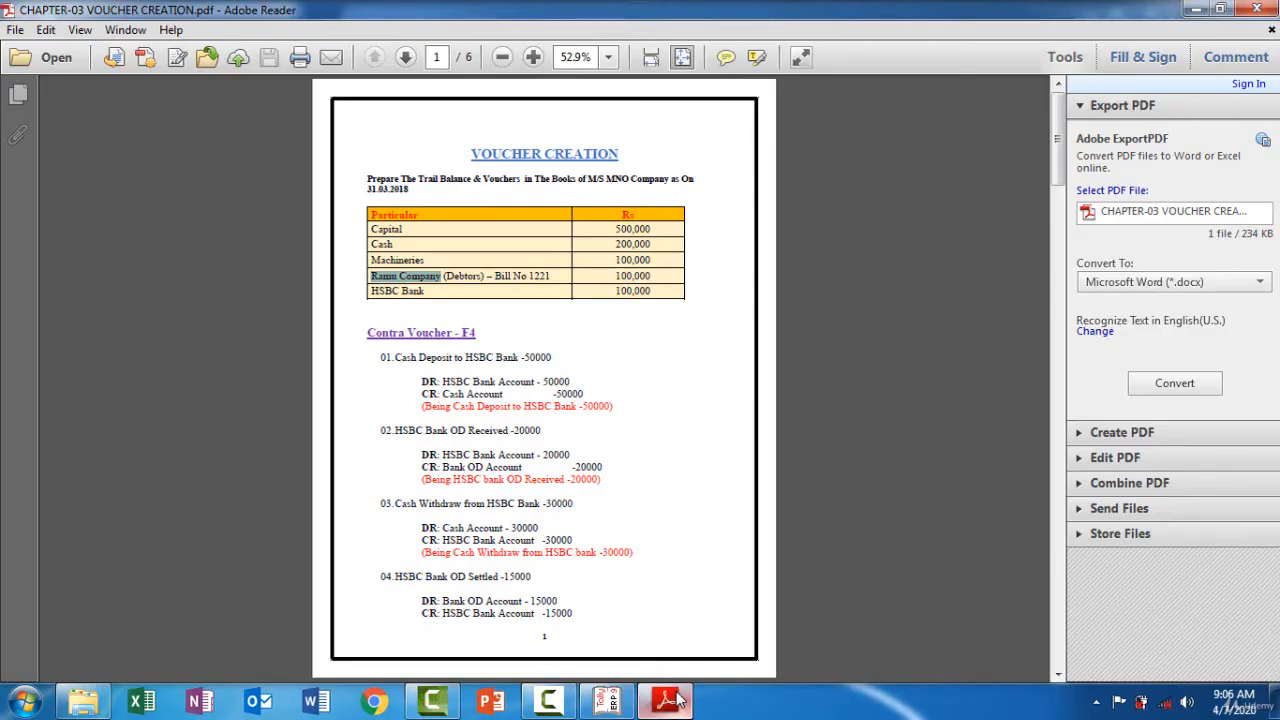
pyautogui.click(677, 700)
pyautogui.write('100000')
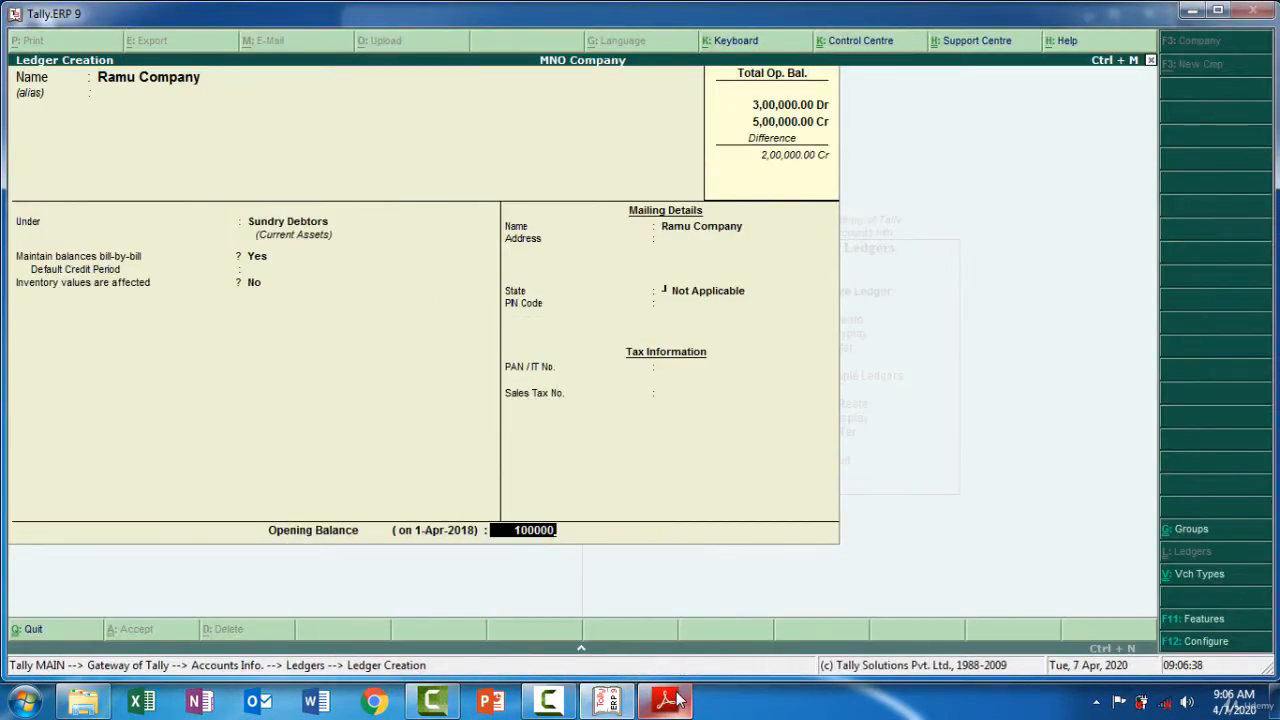
pyautogui.press('Return')
pyautogui.press('Return')
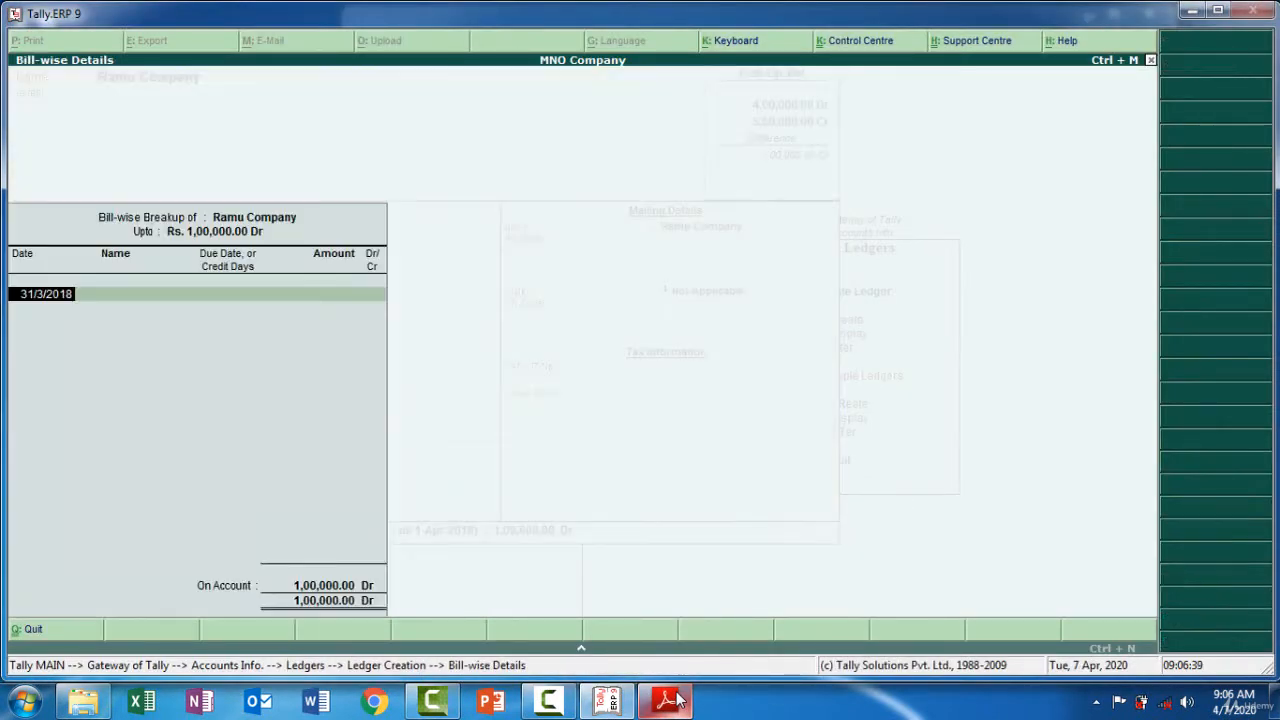
pyautogui.press('Return')
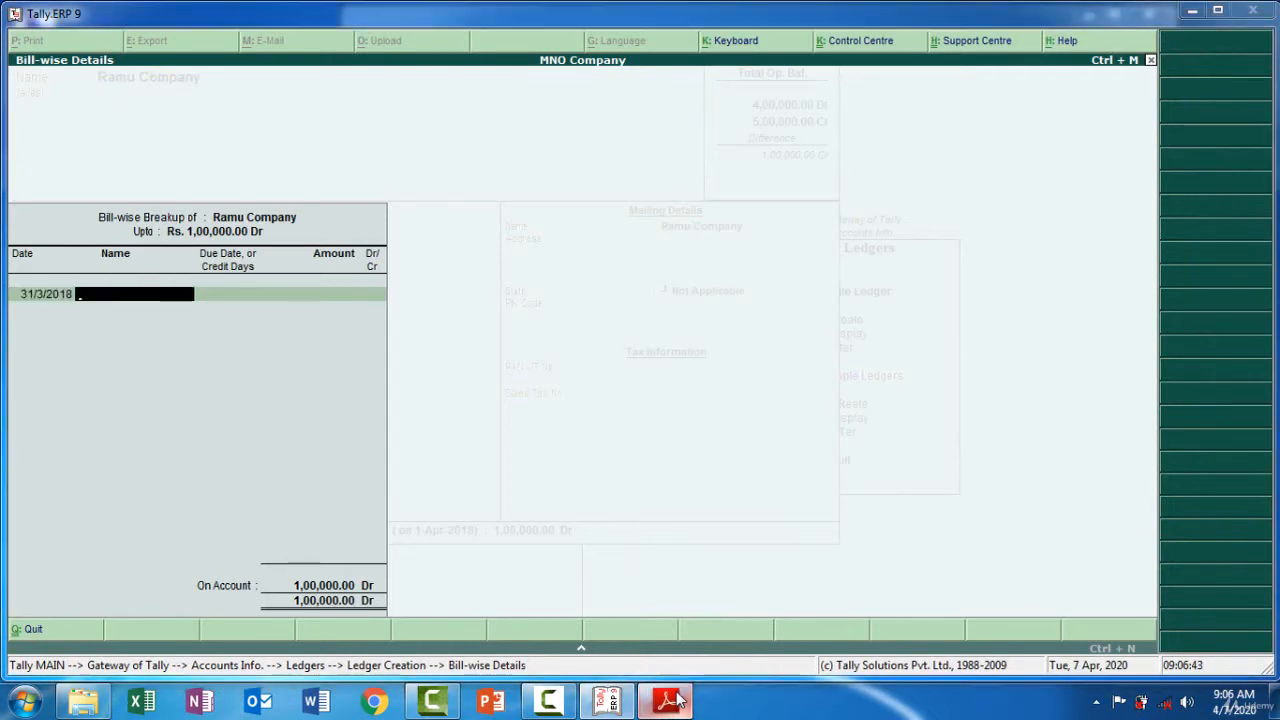
# Step: Enter the PDF's bill number 1221 as the bill name for the full 1,00,000 Dr, due 31-Mar-2018, and save the Ramu Company ledger
pyautogui.click(672, 700)
pyautogui.click(672, 700)
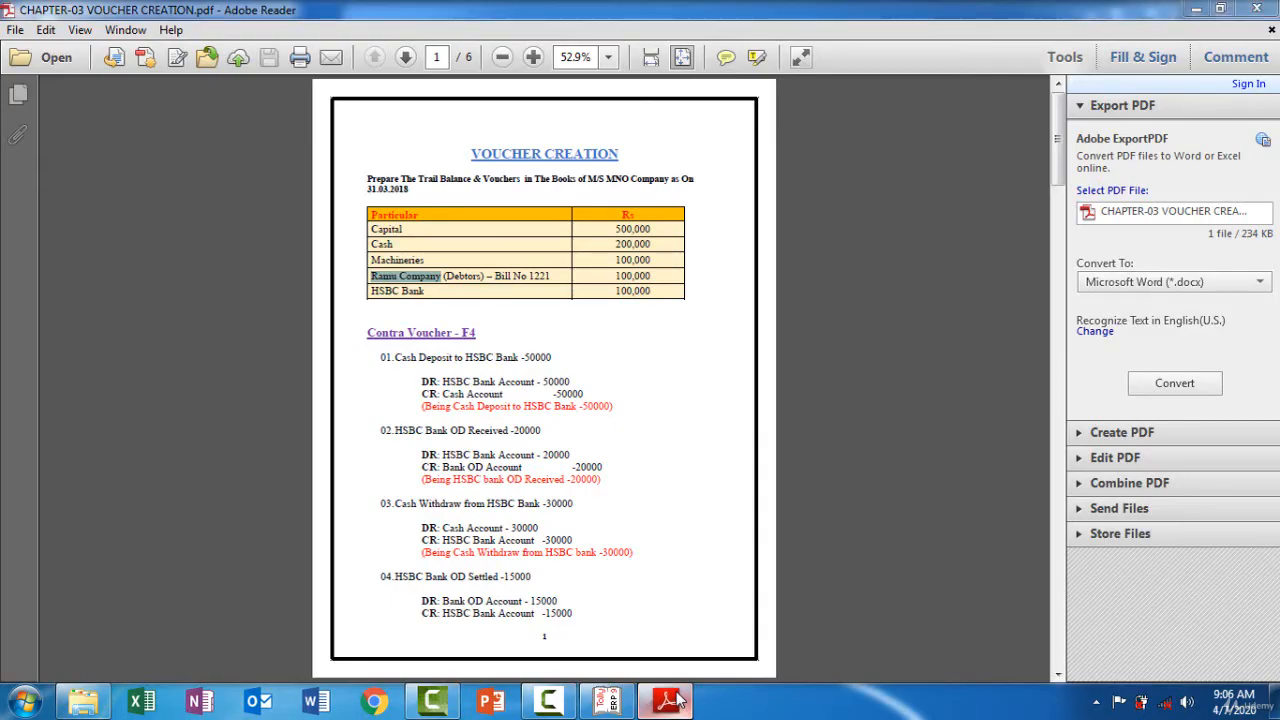
pyautogui.write('1221')
pyautogui.press('Return')
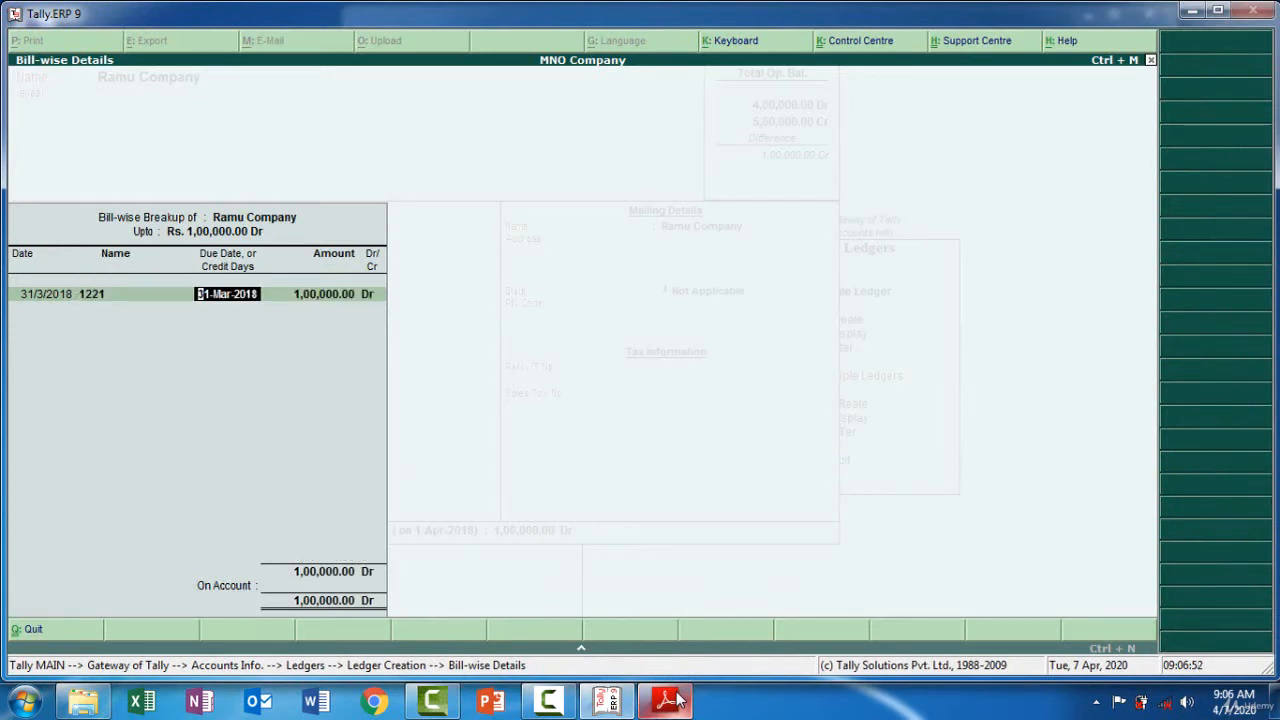
pyautogui.press('Return')
pyautogui.press('Return')
pyautogui.press('Return')
pyautogui.press('Return')
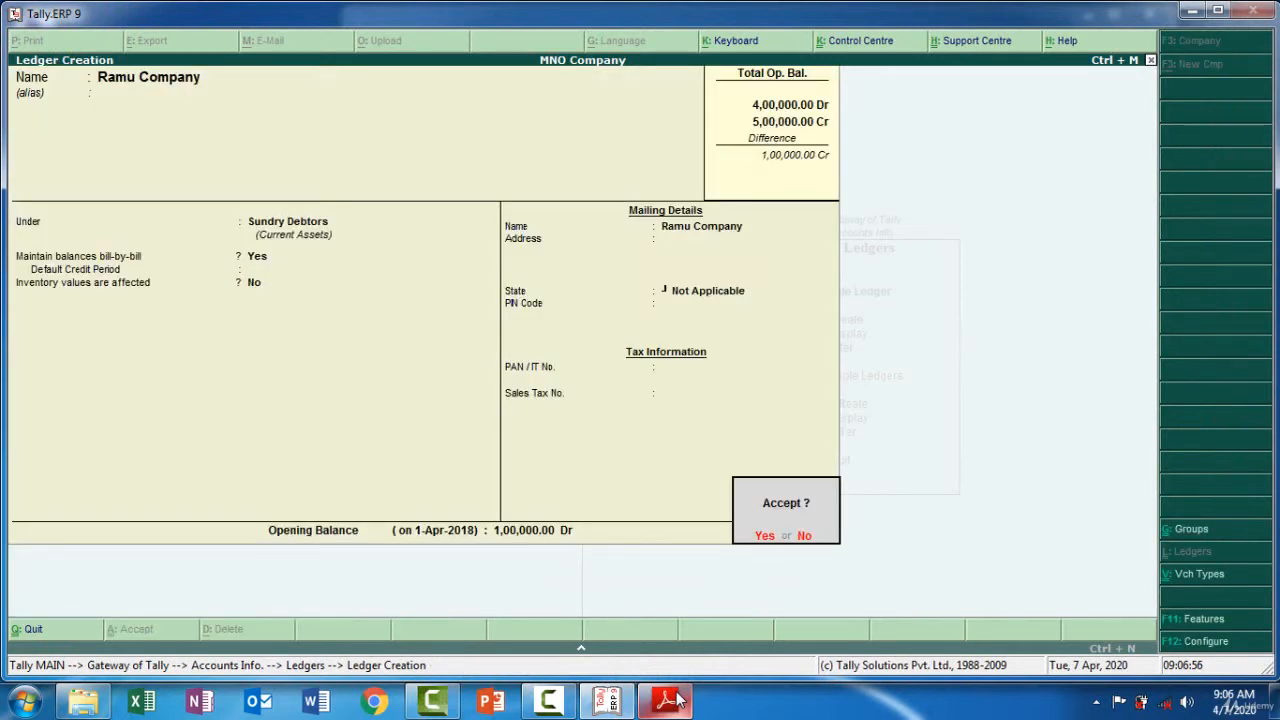
pyautogui.press('Return')
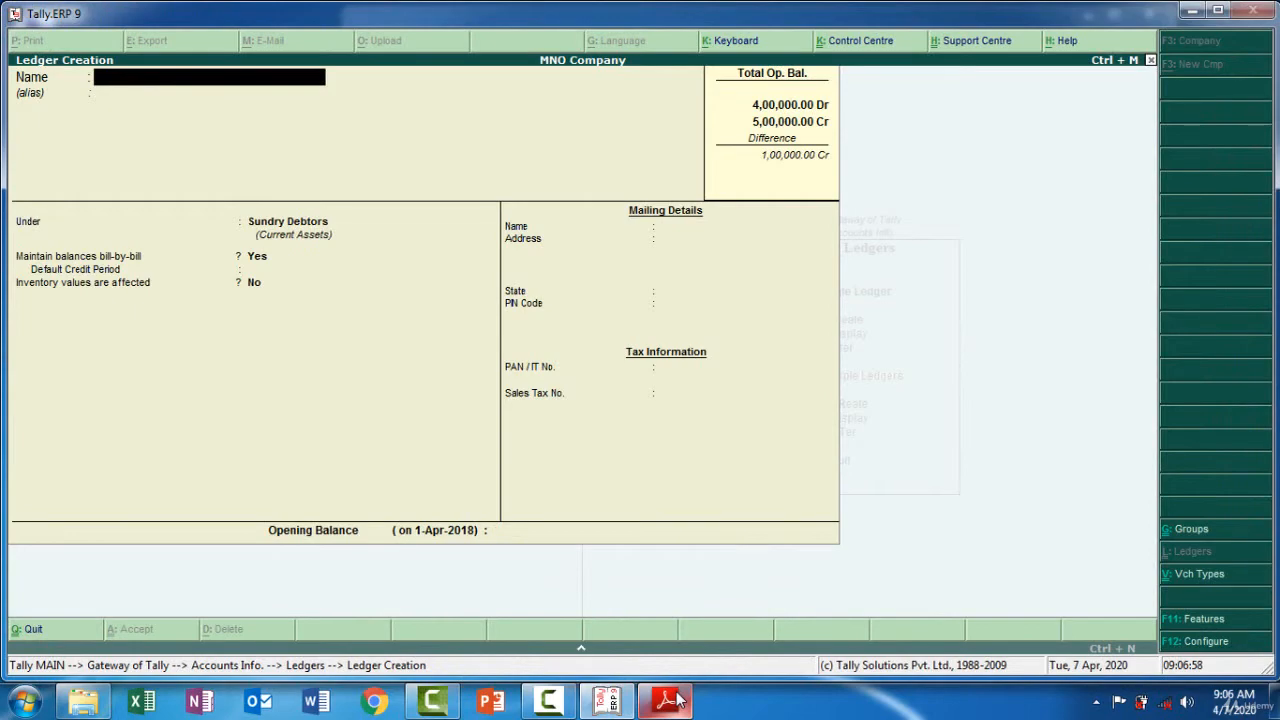
# Step: Copy the name HSBC Bank from the PDF table and paste it as the new ledger's name in Tally.ERP 9
pyautogui.click(669, 700)
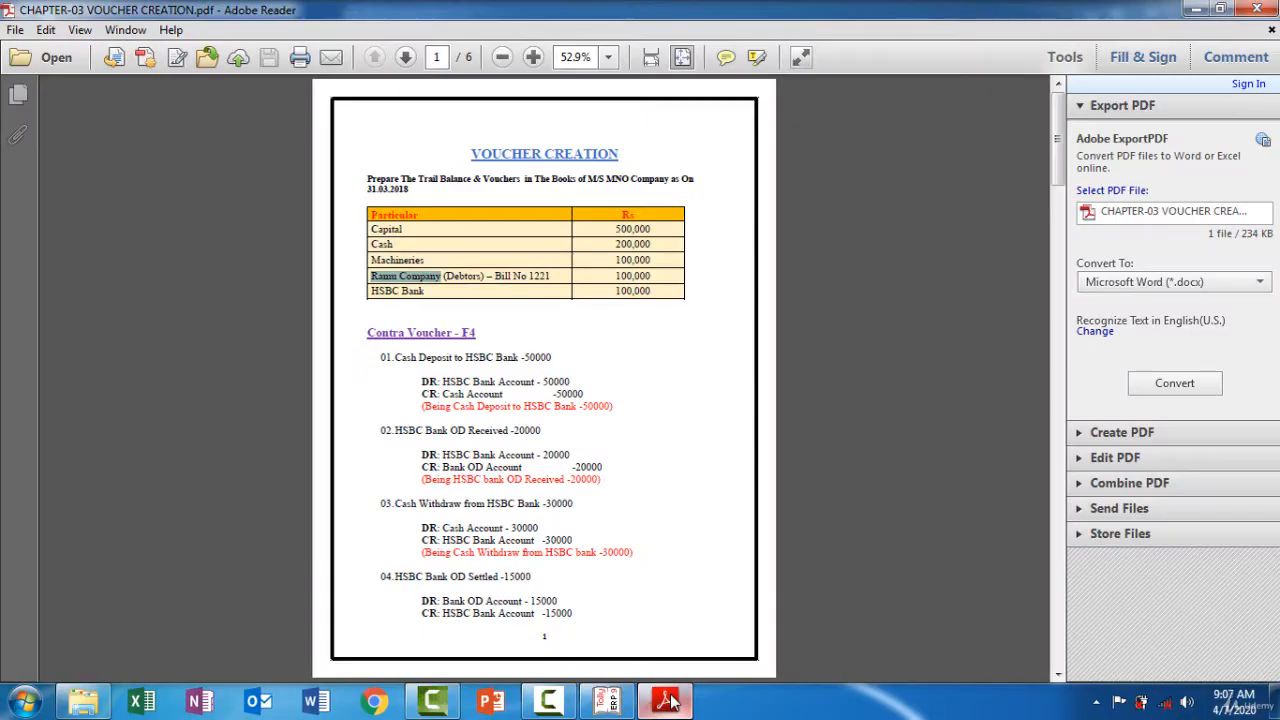
pyautogui.click(669, 700)
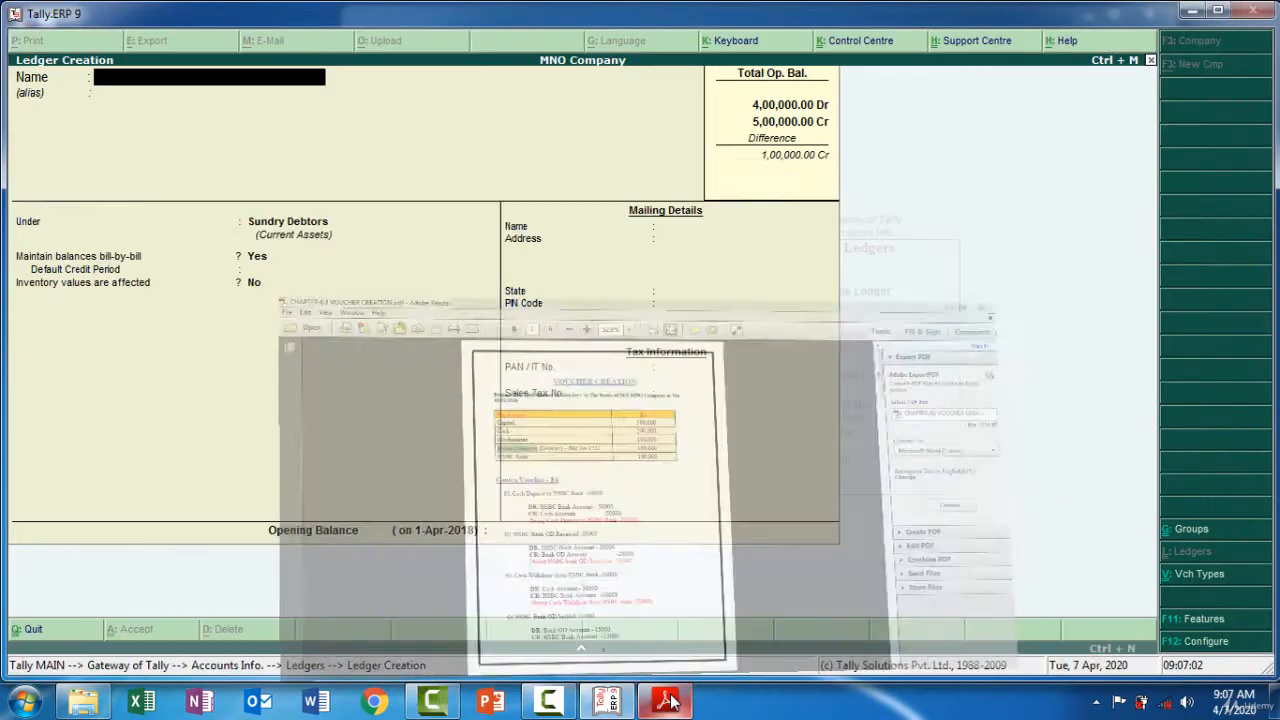
pyautogui.click(669, 700)
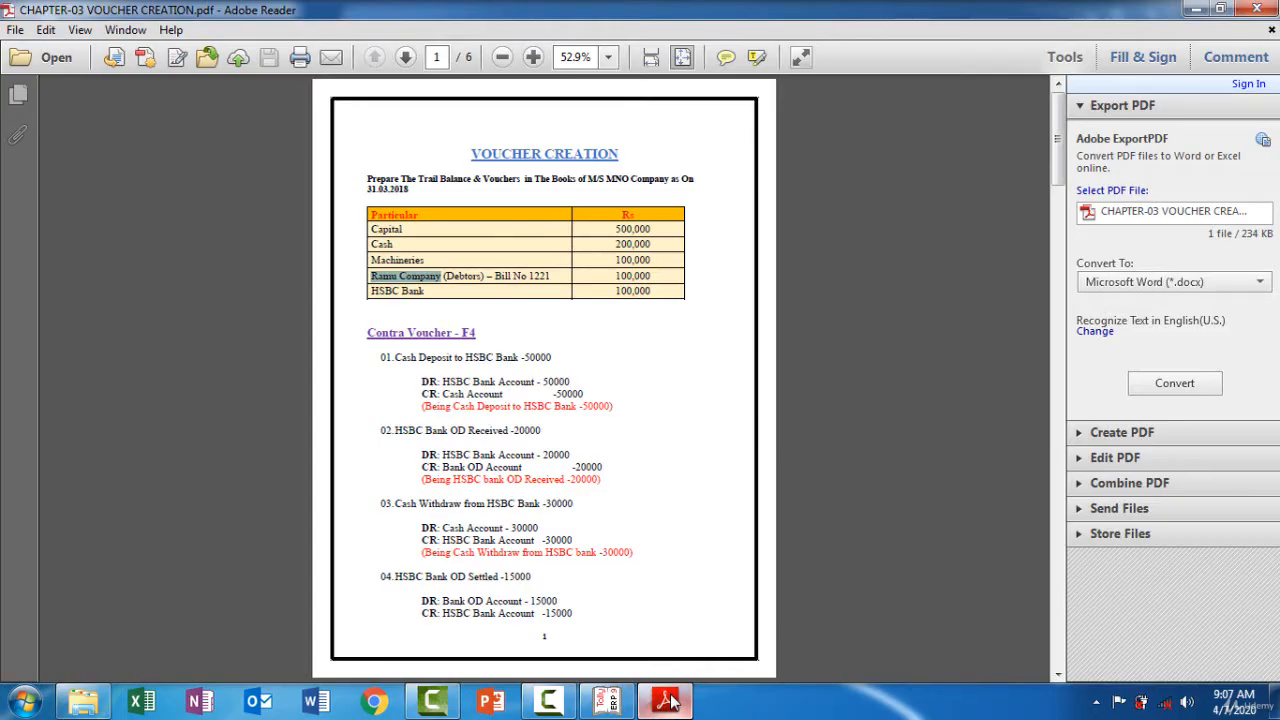
pyautogui.moveTo(438, 290); pyautogui.dragTo(371, 291)
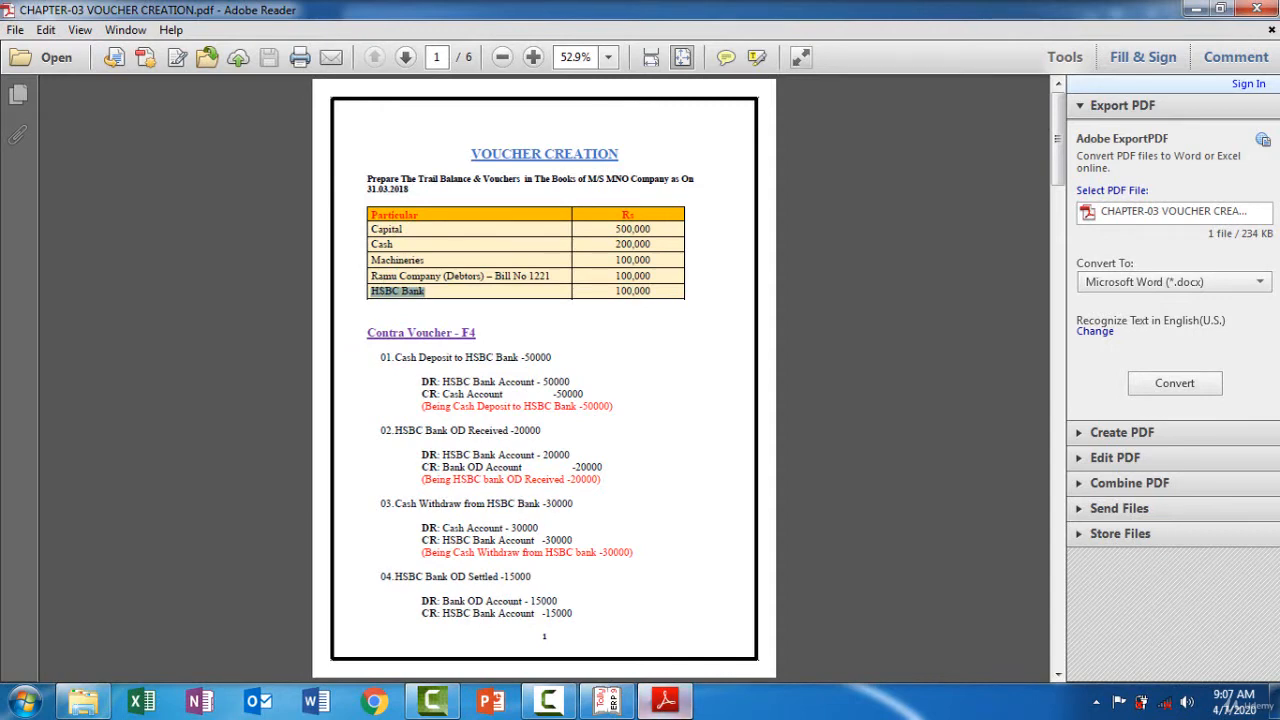
pyautogui.click(650, 627)
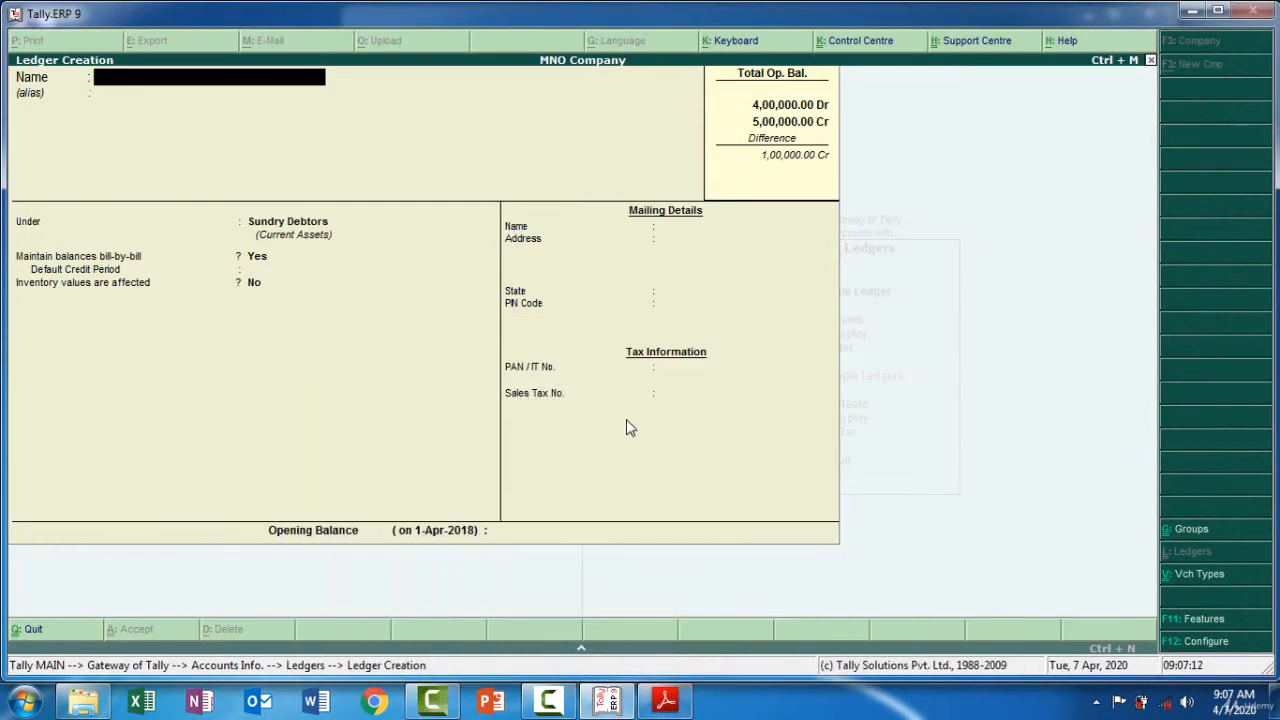
pyautogui.hotkey('ctrl', 'alt', 'v')
pyautogui.press('Return')
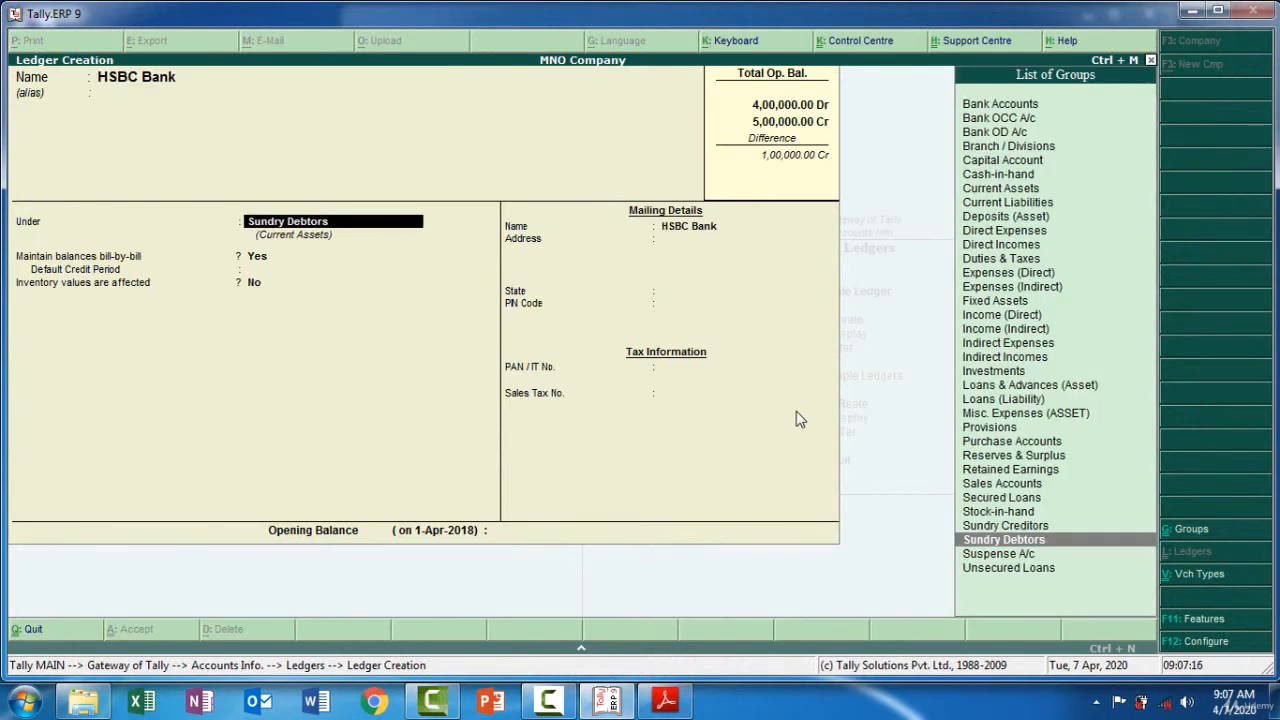
# Step: Place the HSBC Bank ledger under Bank Accounts, keep 1-Apr-2018 as the reconciliation date, and set the state to Not Applicable
pyautogui.write('Ba')
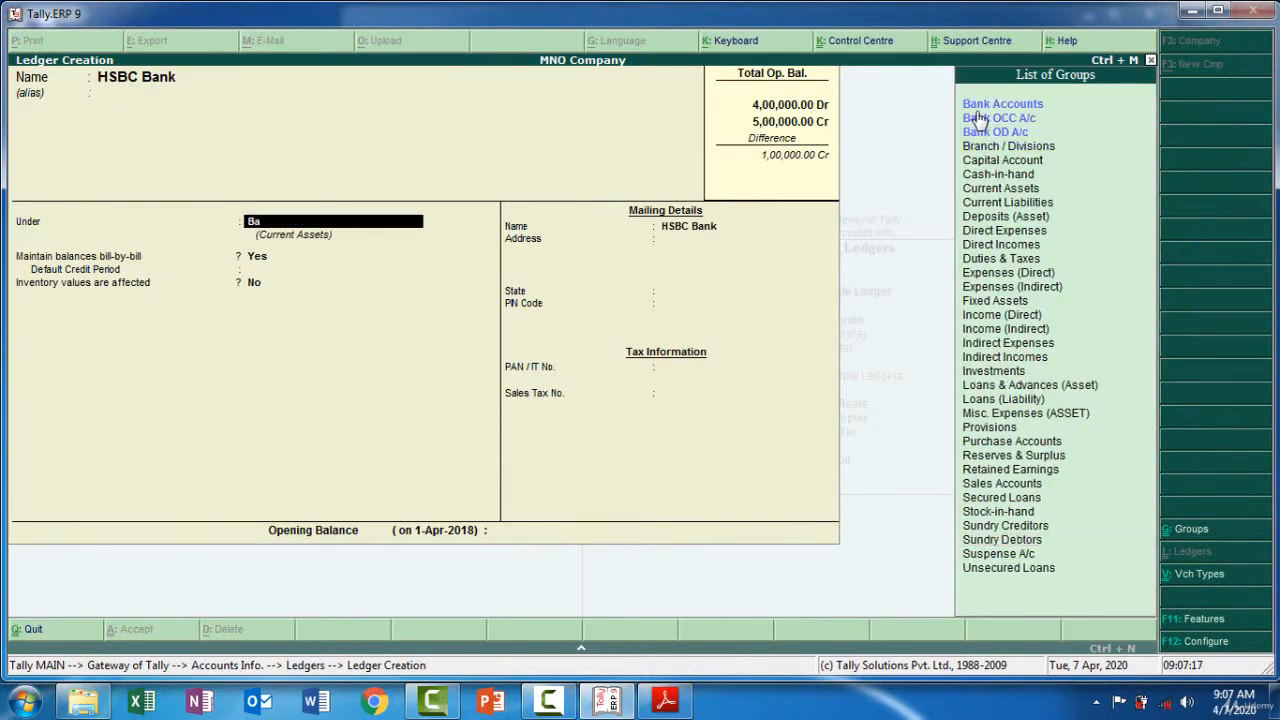
pyautogui.click(1000, 104)
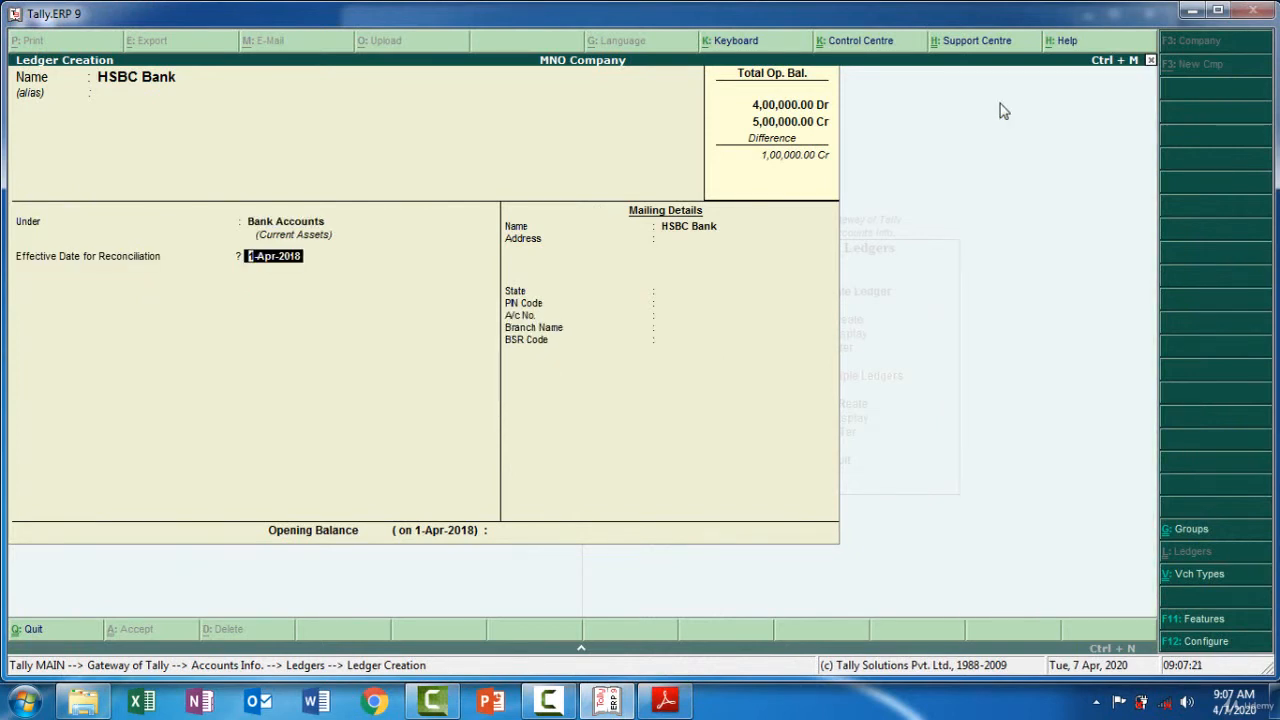
pyautogui.press('Return')
pyautogui.press('Return')
pyautogui.press('Return')
pyautogui.press('Return')
pyautogui.press('Return')
pyautogui.press('Return')
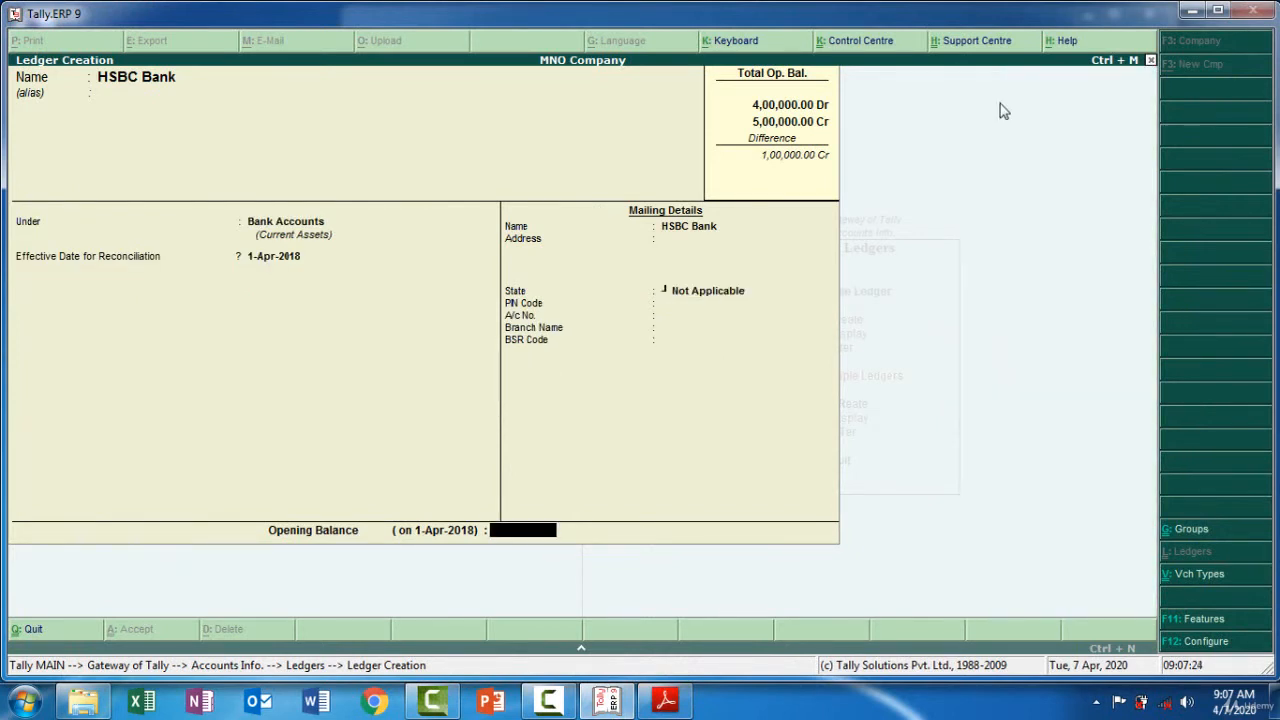
# Step: Set the HSBC Bank ledger's opening balance to 1,00,000 Dr and save the ledger
pyautogui.write('100000')
pyautogui.press('Return')
pyautogui.press('Return')
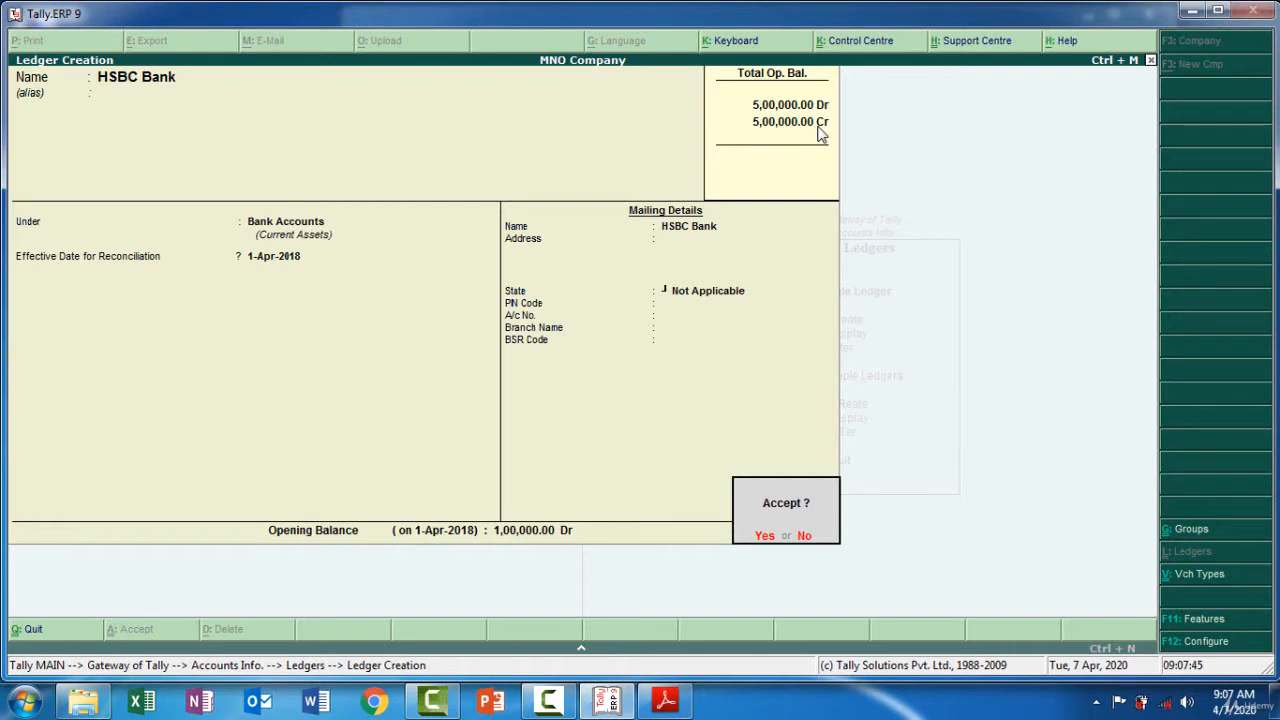
pyautogui.press('y')
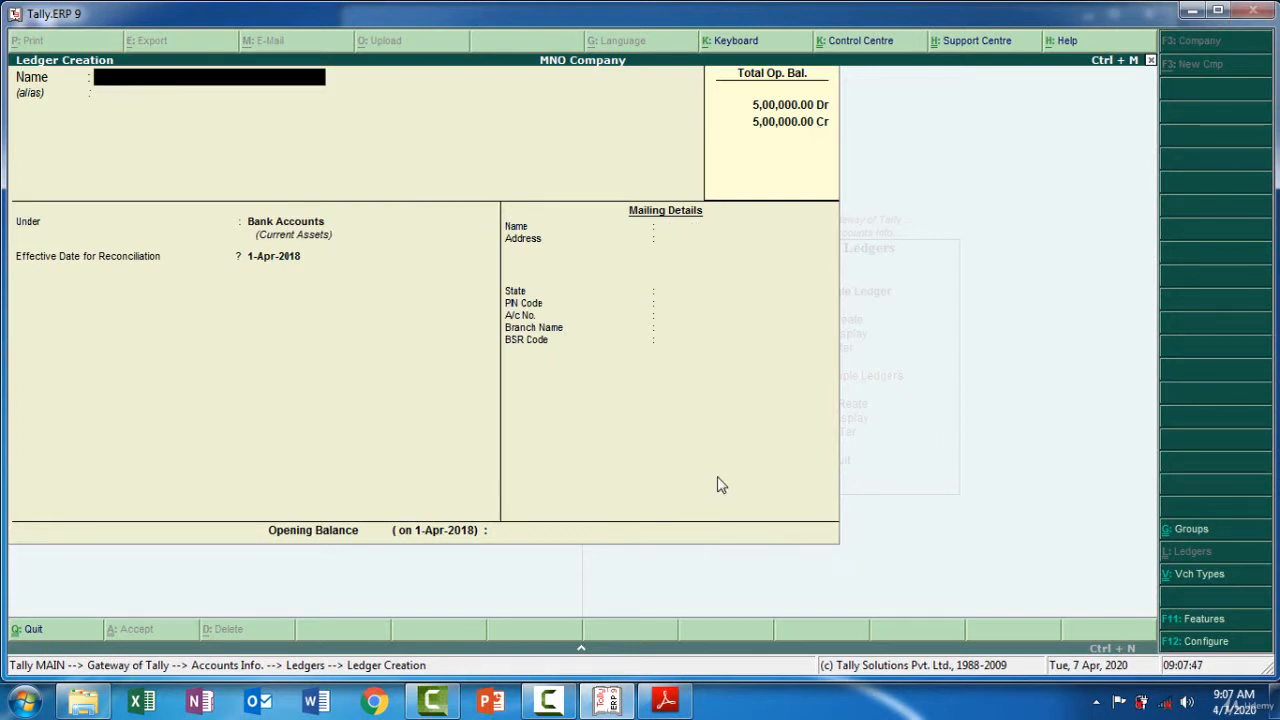
# Step: Check the contra exercises in the PDF, then return to Tally.ERP 9, leave ledger creation and open Accounting Vouchers
pyautogui.moveTo(665, 705)
pyautogui.click(670, 605)
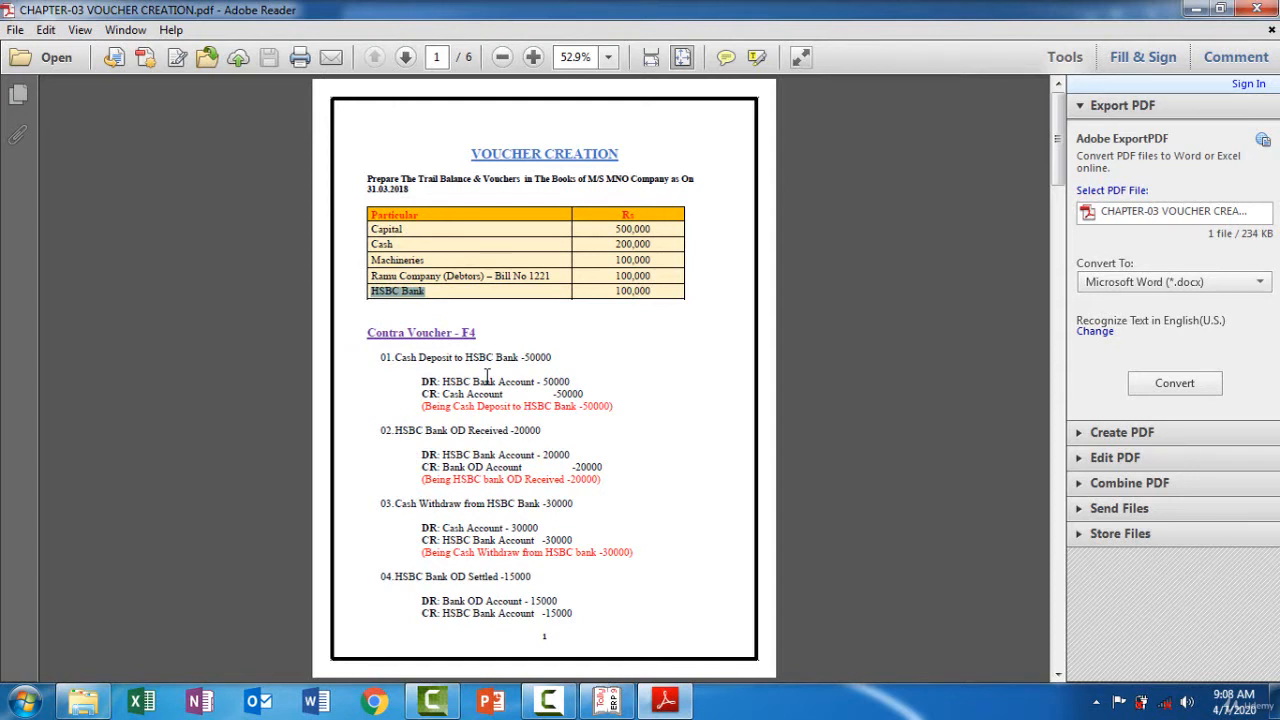
pyautogui.click(614, 702)
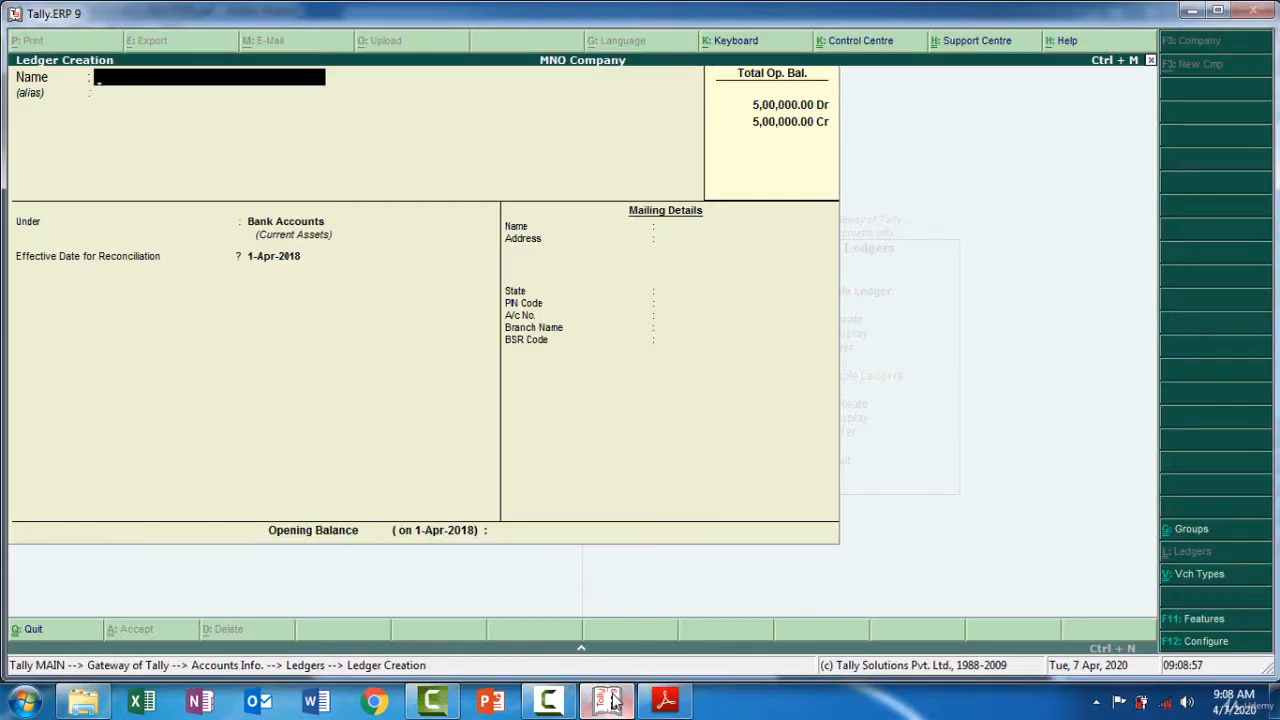
pyautogui.press('Escape')
pyautogui.press('Escape')
pyautogui.press('Escape')
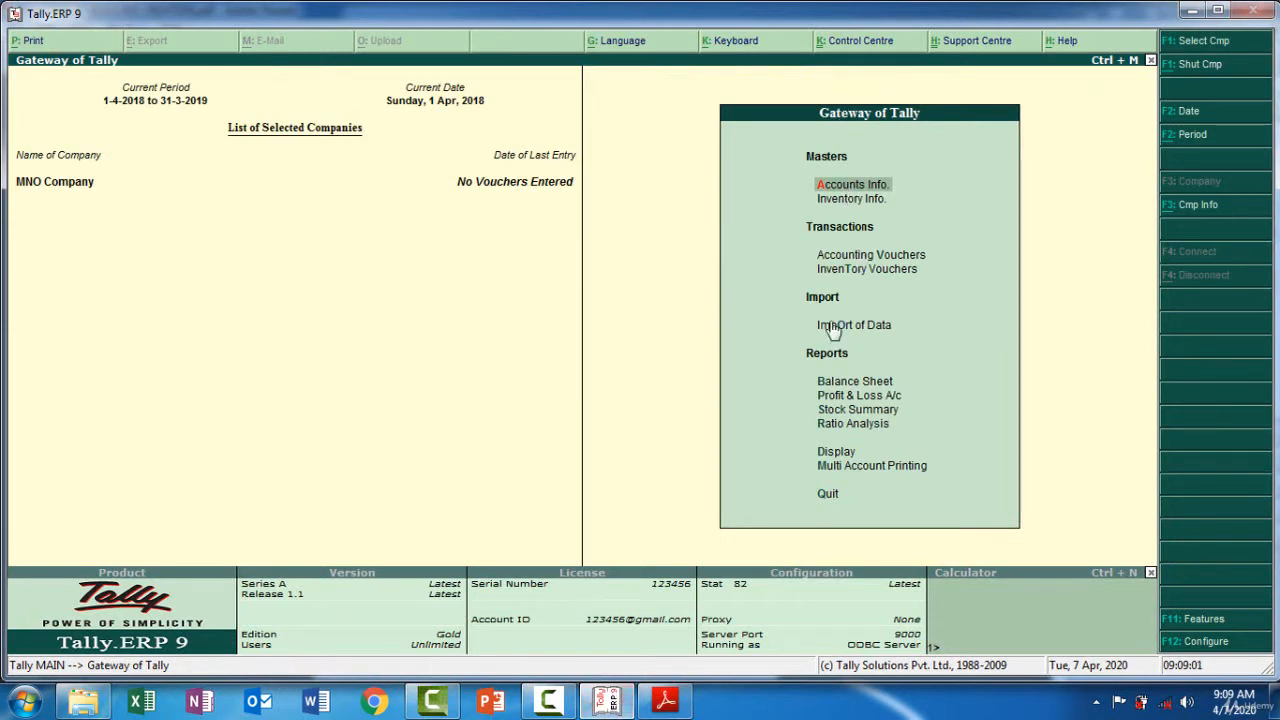
pyautogui.click(872, 255)
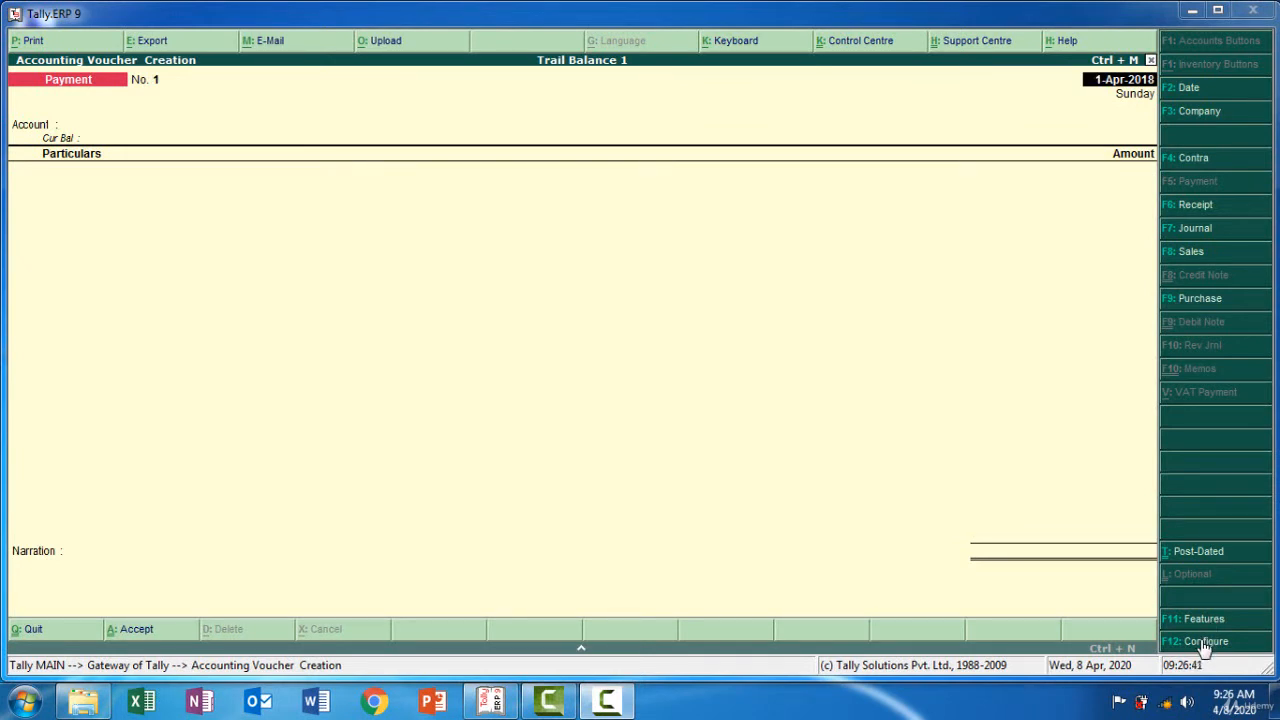
# Step: Configure voucher entry with single entry mode for Pymt/Rcpt/Contra set to No, keeping all other options as they are
pyautogui.press('F12')
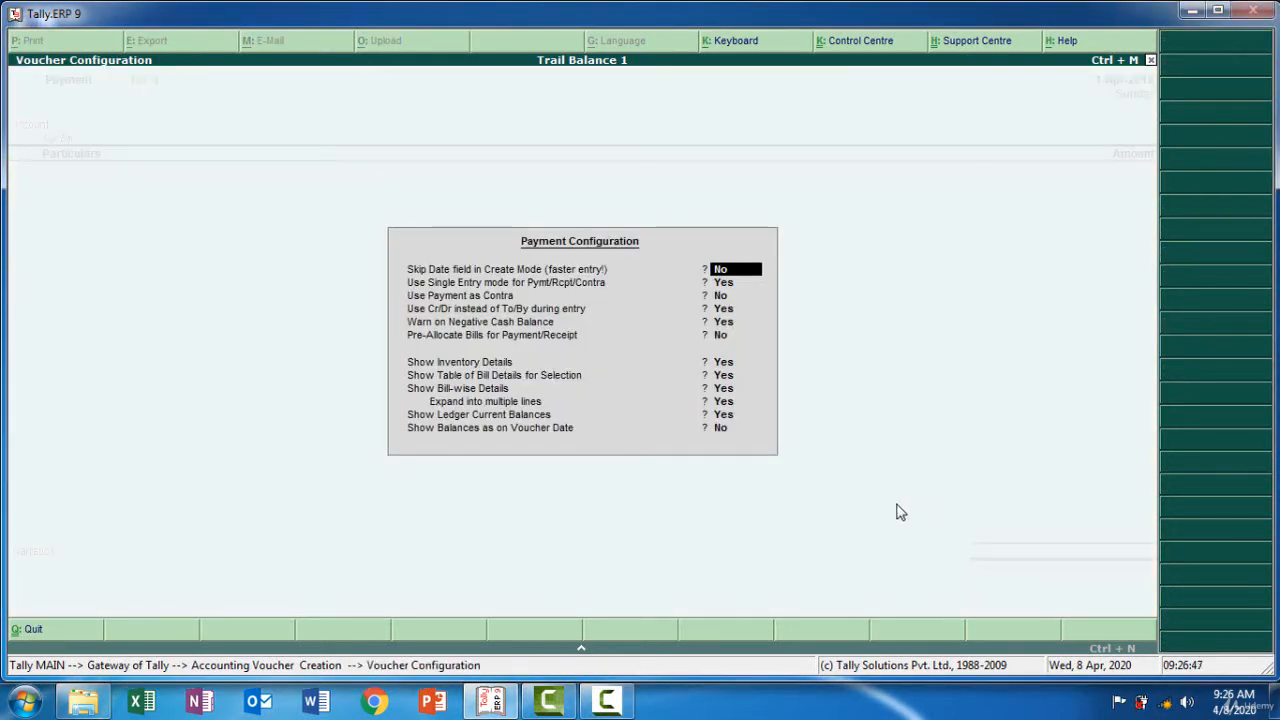
pyautogui.press('Return')
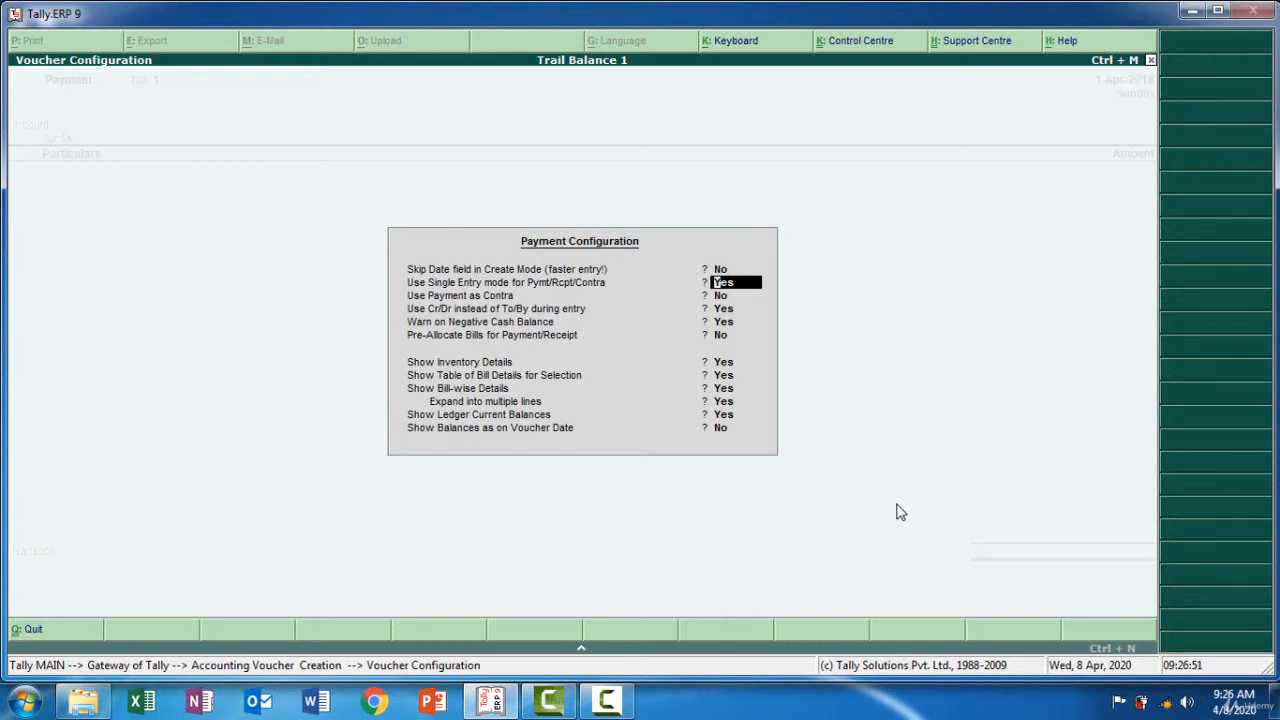
pyautogui.write('n')
pyautogui.press('Return')
pyautogui.press('Return')
pyautogui.press('Return')
pyautogui.press('Return')
pyautogui.press('Return')
pyautogui.press('Return')
pyautogui.press('Return')
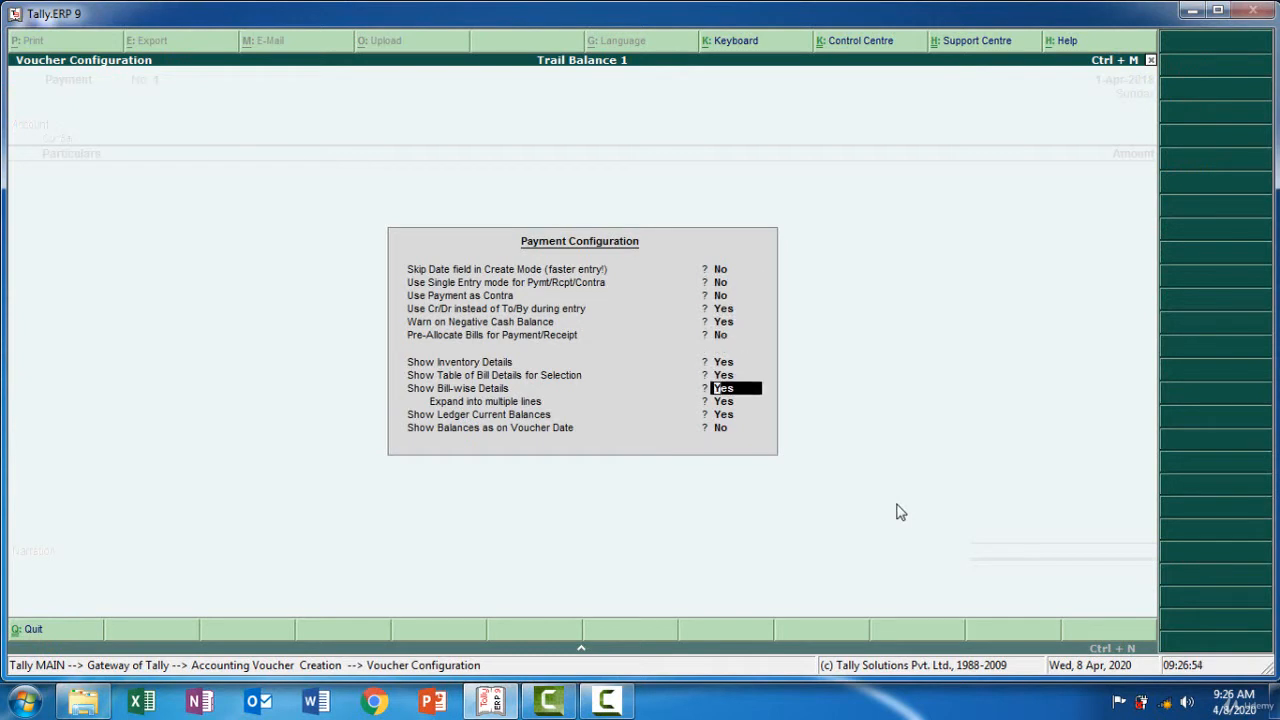
pyautogui.press('Return')
pyautogui.press('Return')
pyautogui.press('Return')
pyautogui.press('Return')
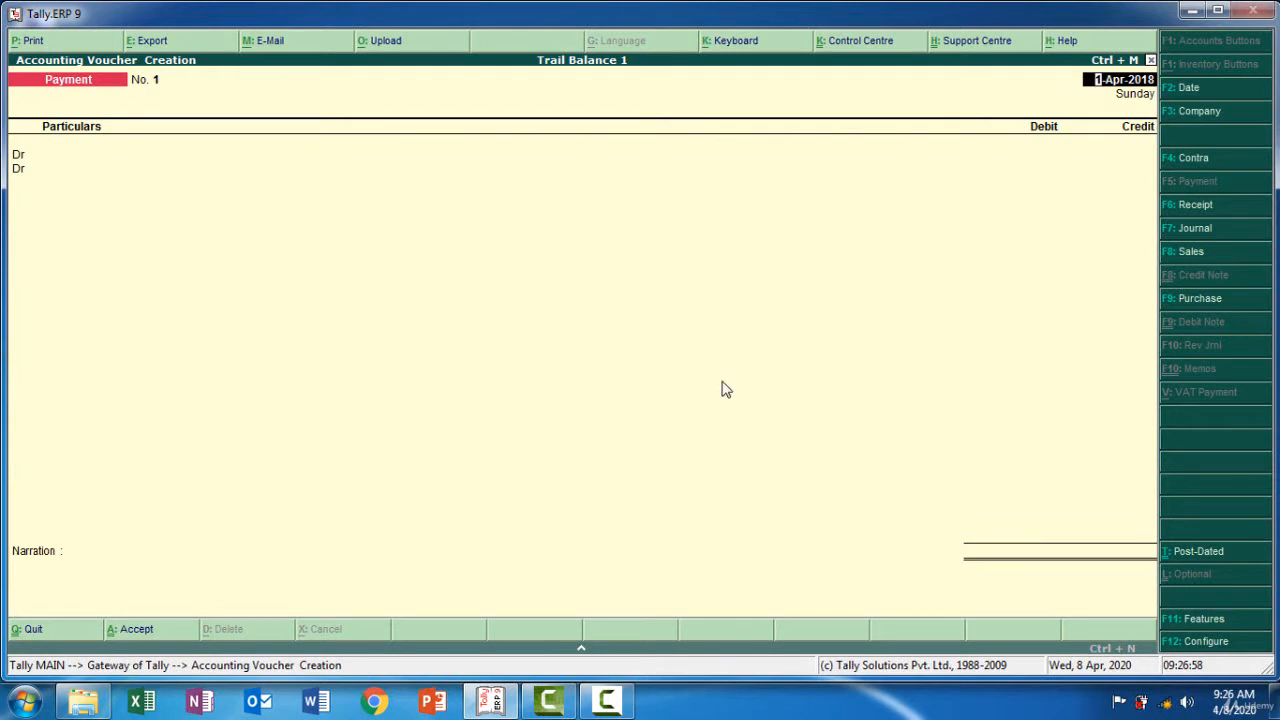
# Step: Switch to a contra voucher and credit Cash with 50,000, following the PDF's first contra exercise
pyautogui.click(1193, 161)
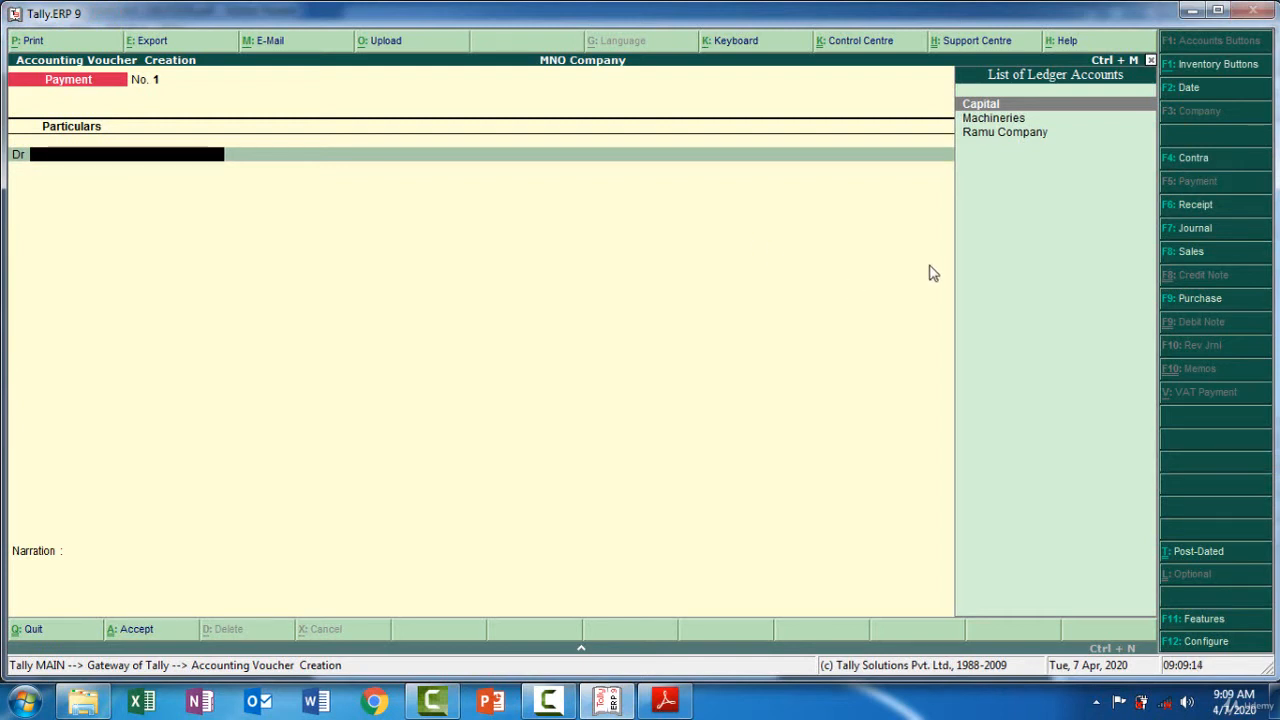
pyautogui.press('F4')
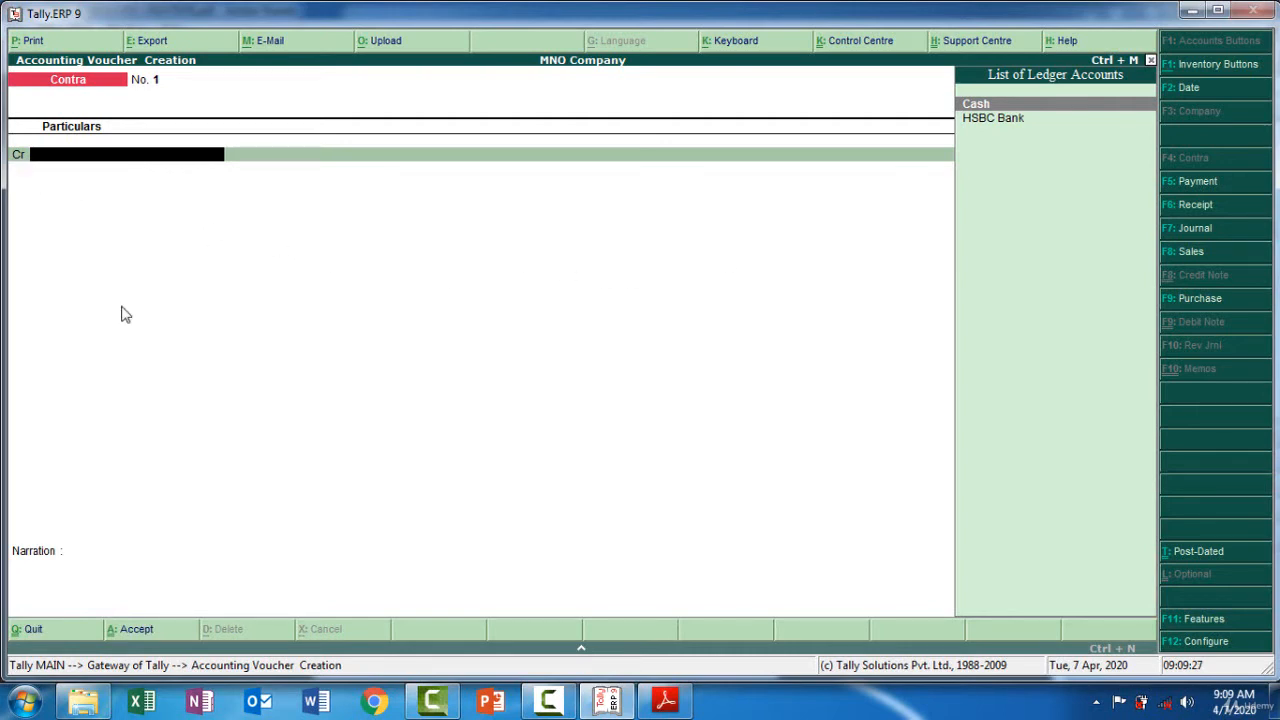
pyautogui.click(660, 702)
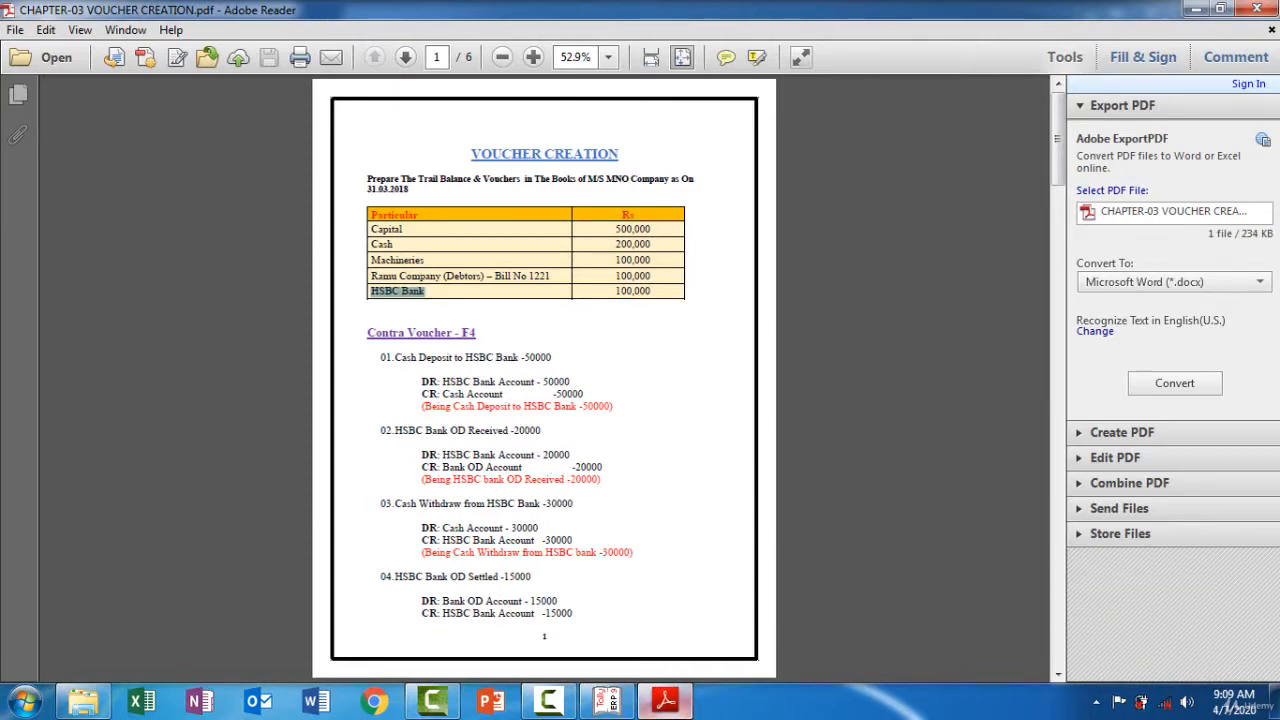
pyautogui.click(684, 700)
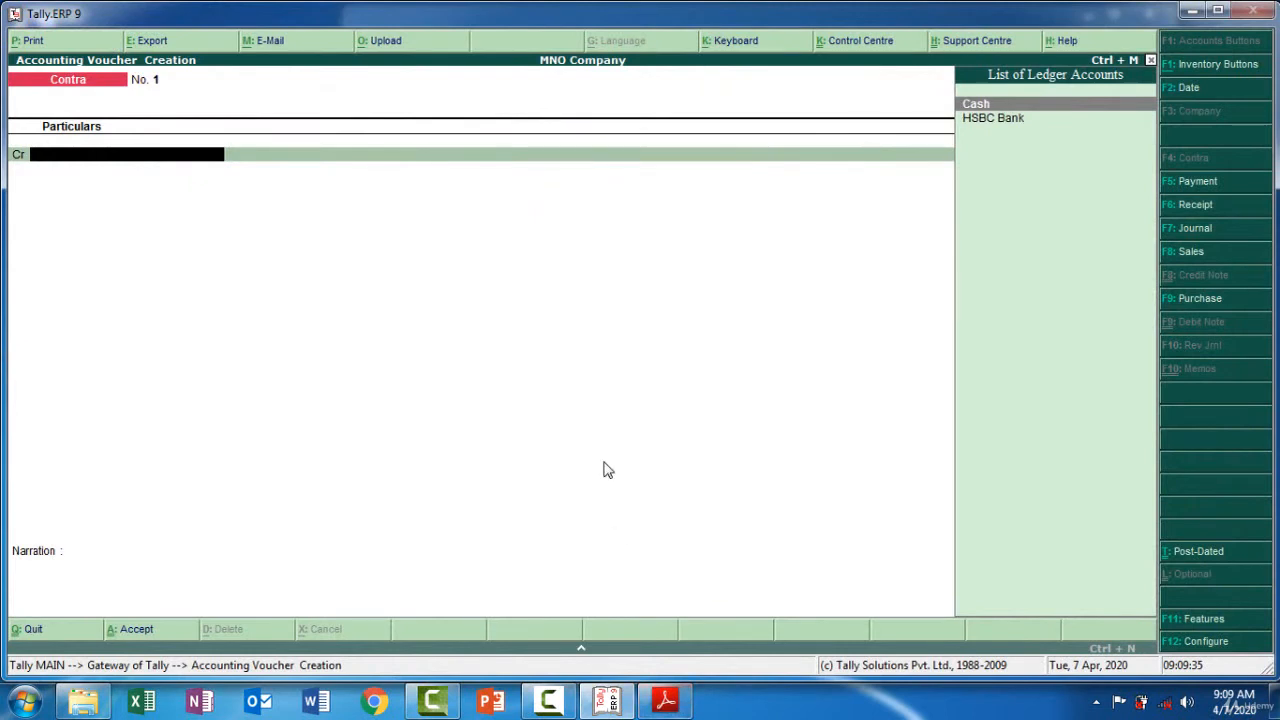
pyautogui.write('C')
pyautogui.press('Return')
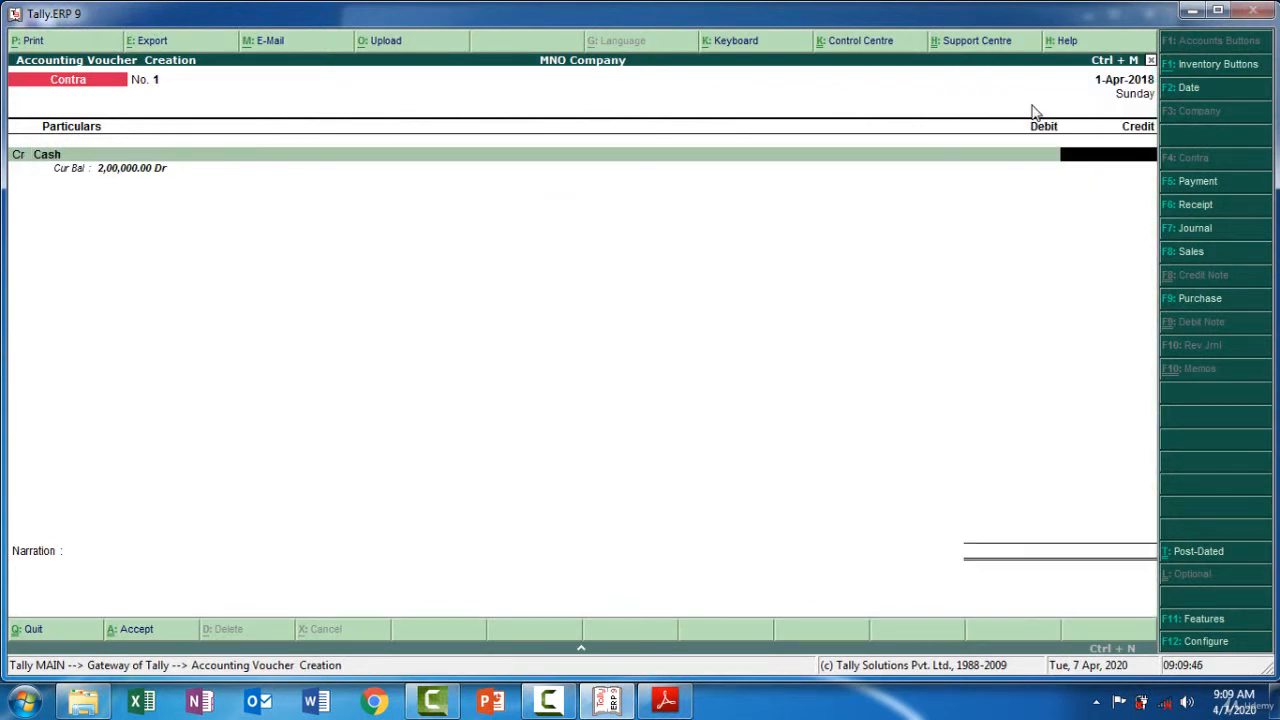
pyautogui.click(680, 702)
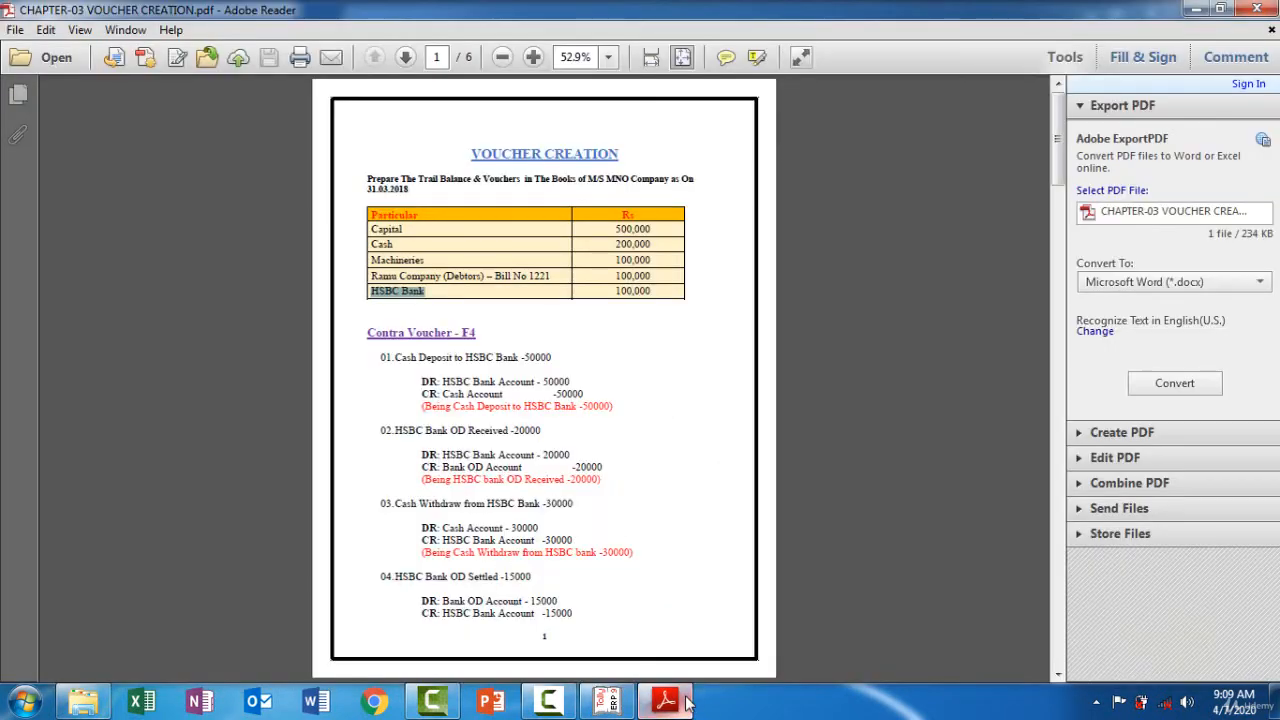
pyautogui.click(686, 703)
pyautogui.write('50000')
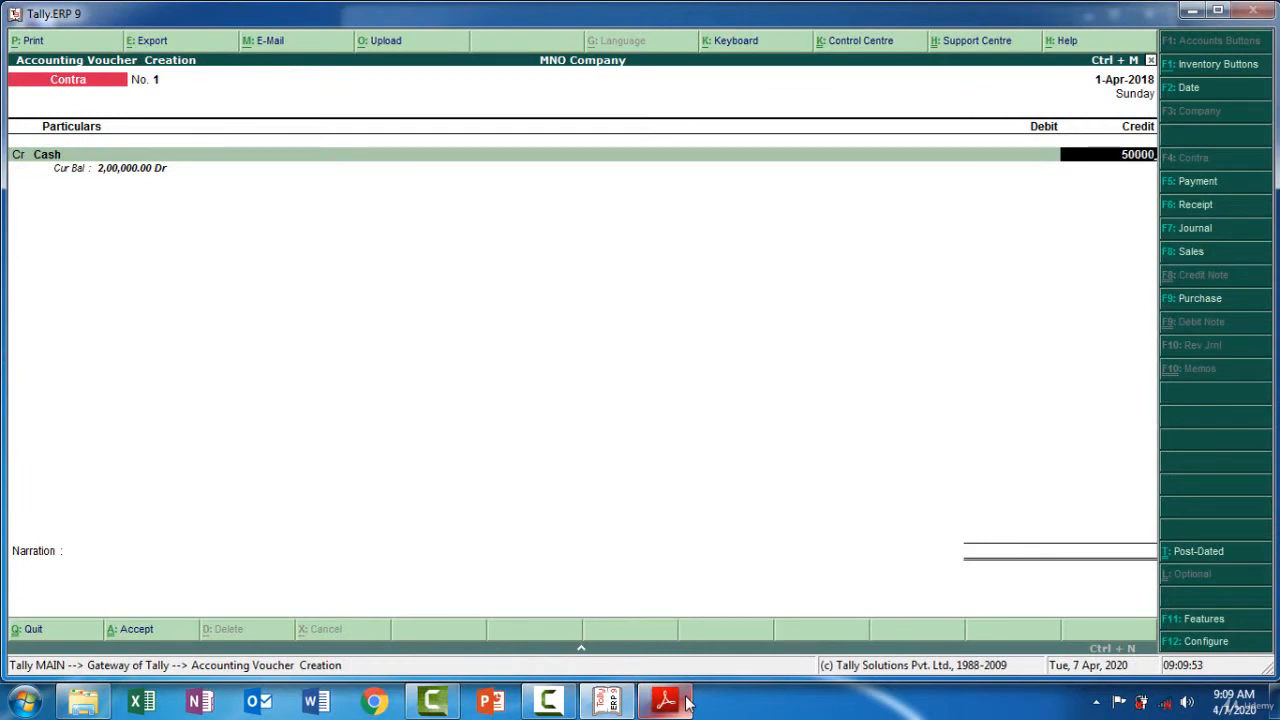
pyautogui.press('Return')
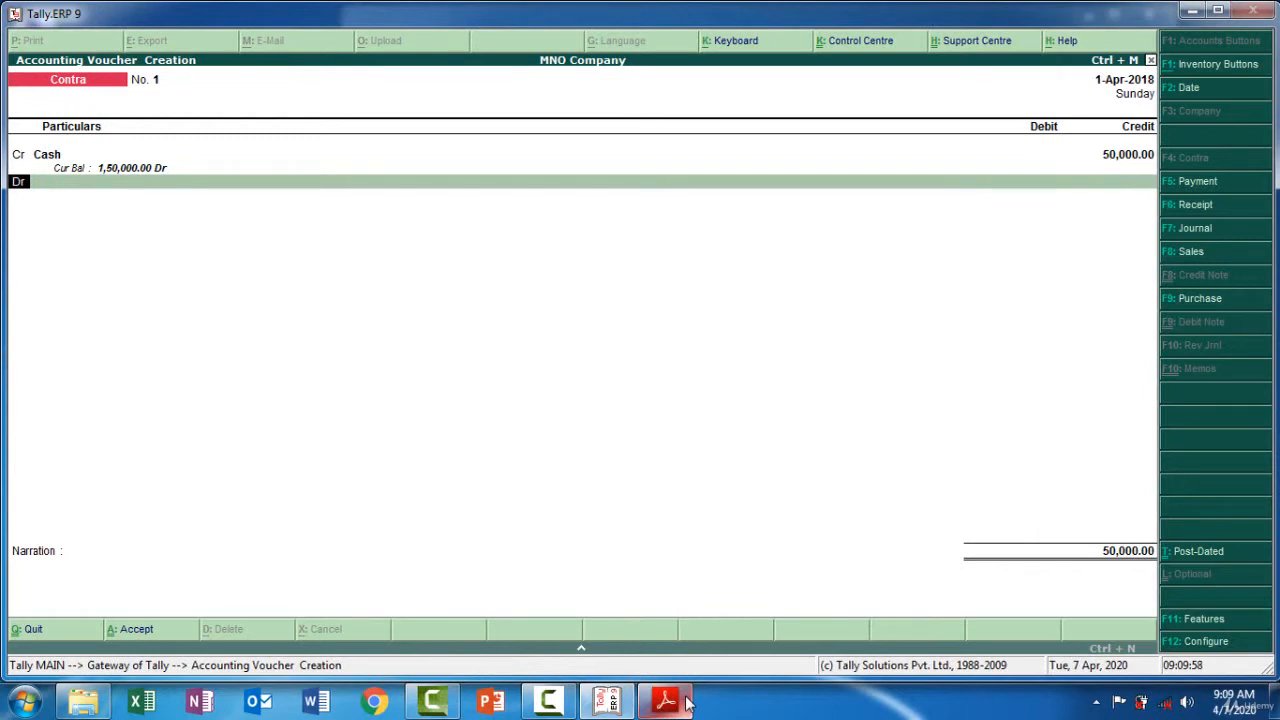
# Step: Add a debit line for HSBC Bank with 50,000 to the contra voucher
pyautogui.press('Return')
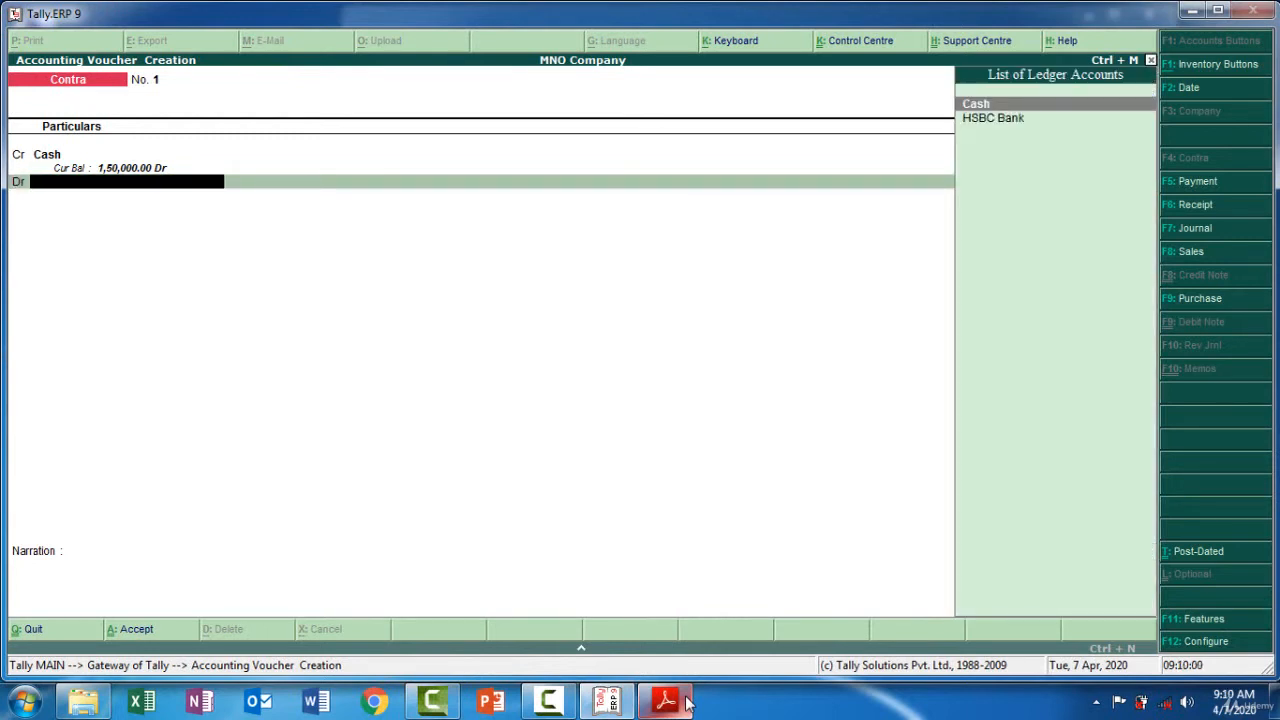
pyautogui.press('Down')
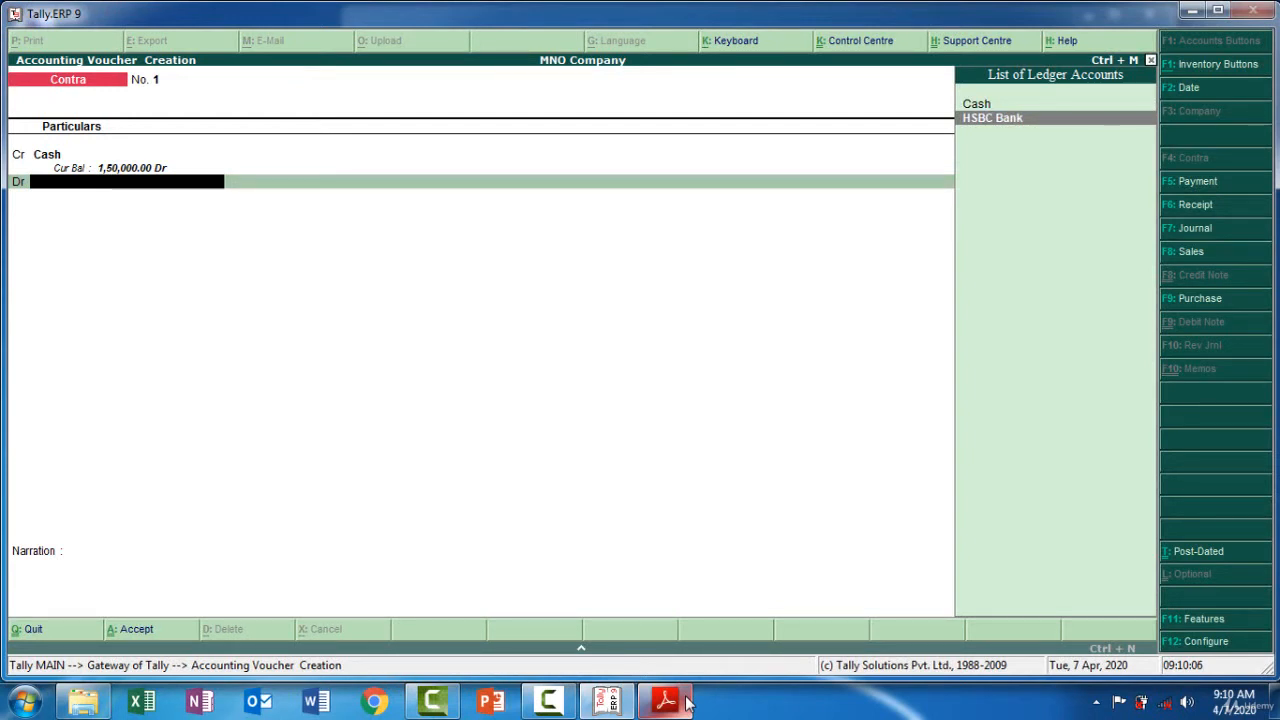
pyautogui.press('Return')
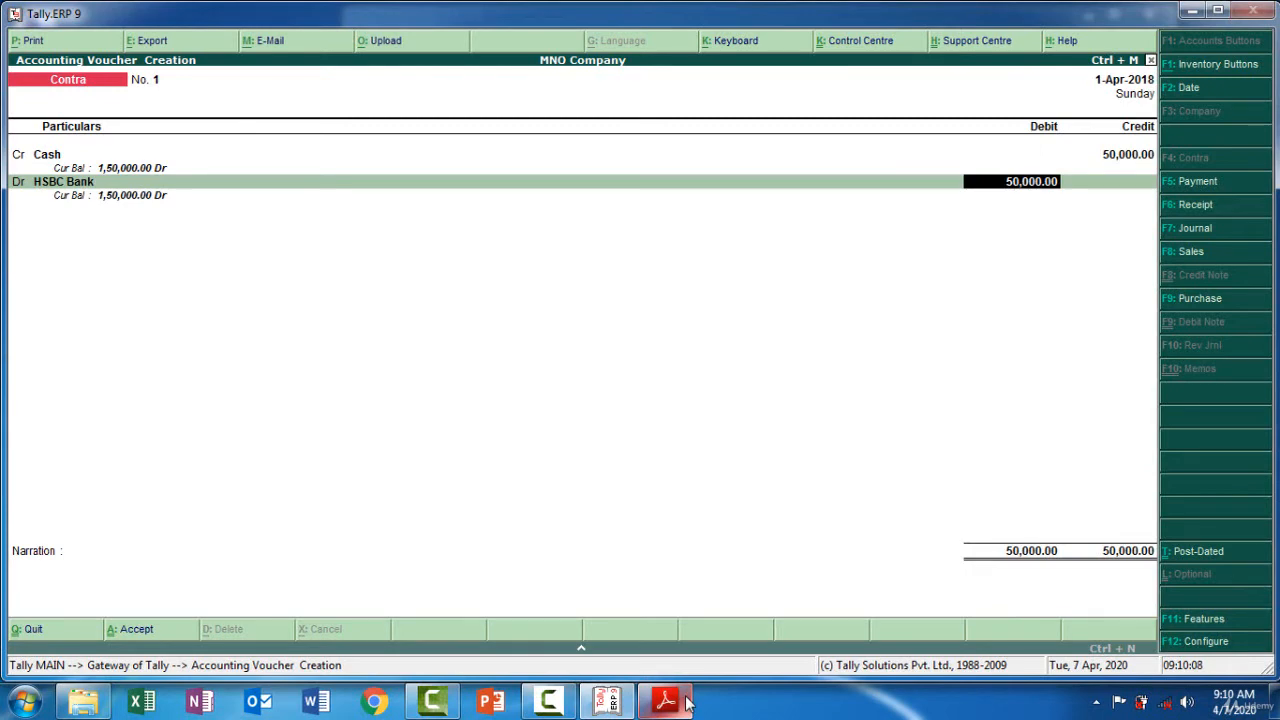
pyautogui.press('Return')
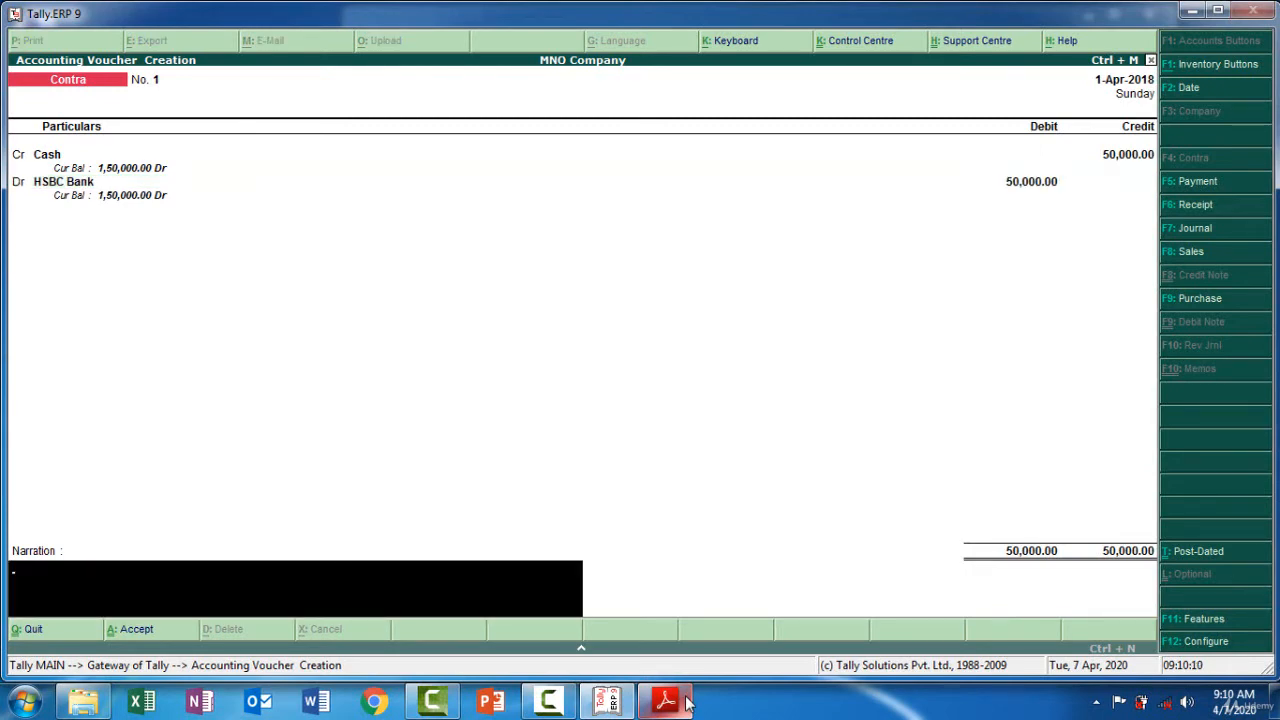
# Step: Copy the PDF's narration "Being Cash Deposit to HSBC Bank -50000" into the contra voucher in Tally.ERP 9 and save it
pyautogui.click(665, 701)
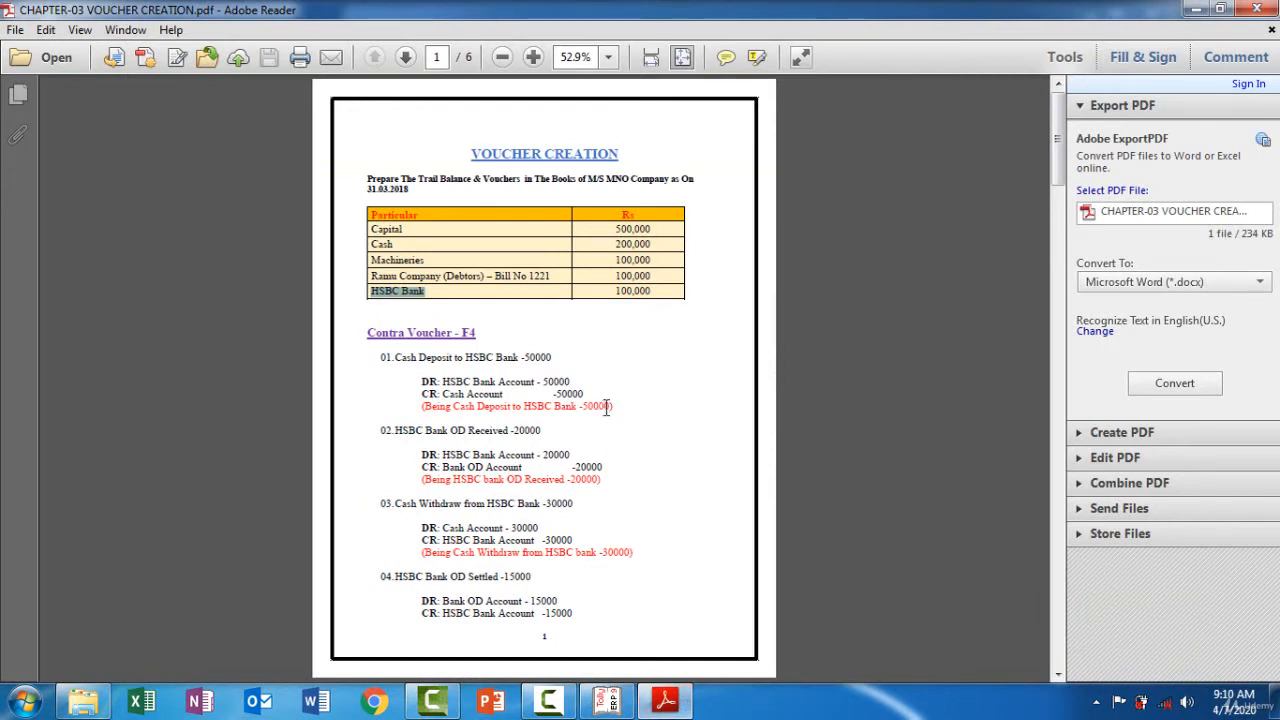
pyautogui.moveTo(612, 406); pyautogui.dragTo(432, 410)
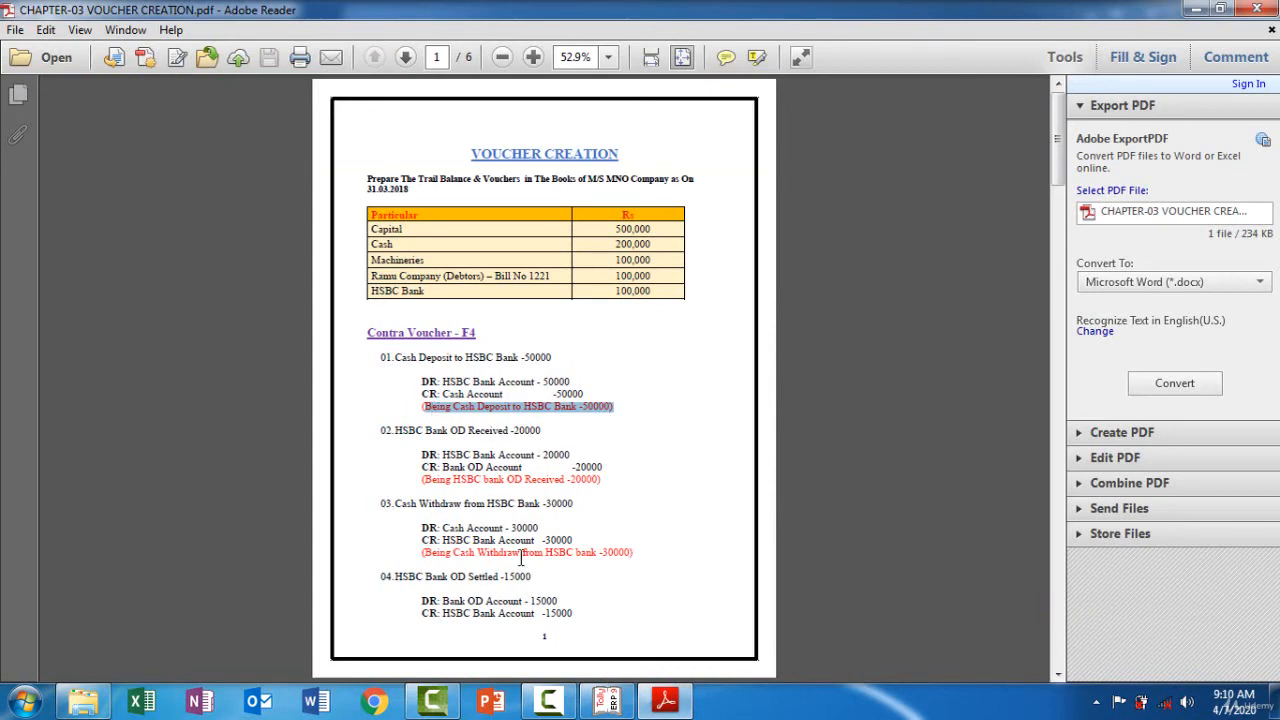
pyautogui.click(665, 701)
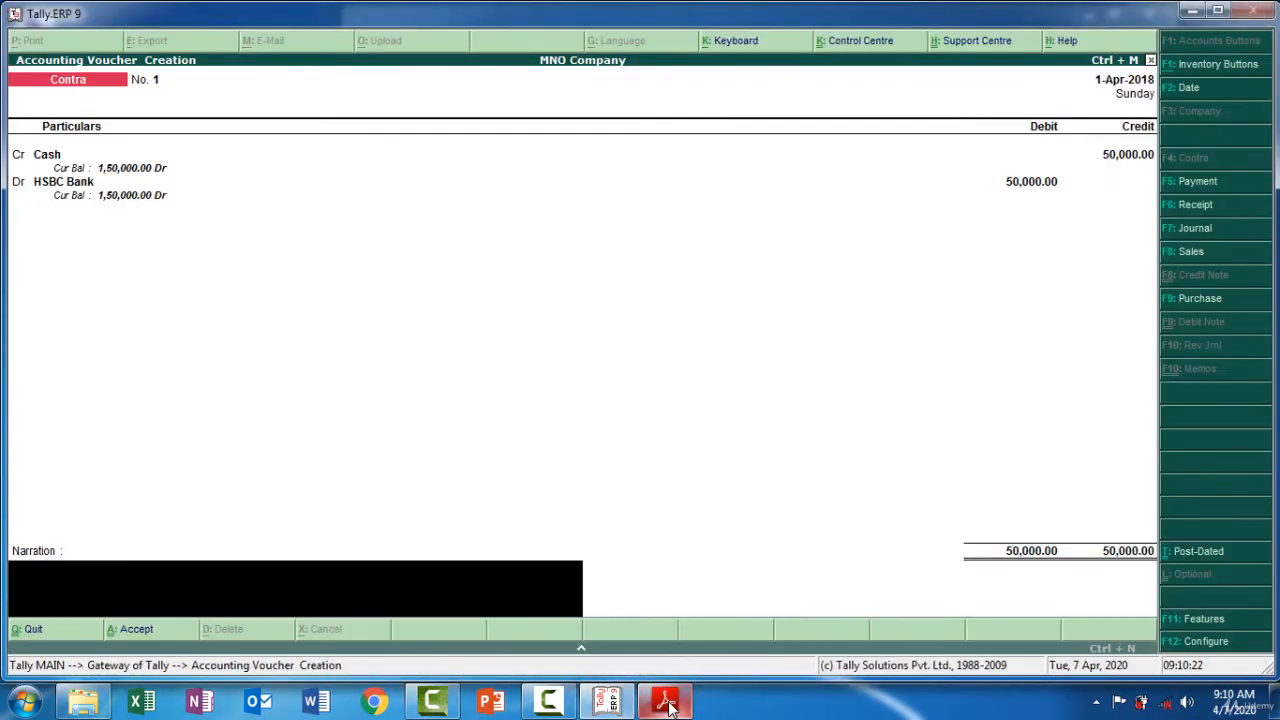
pyautogui.hotkey('ctrl', 'alt', 'v')
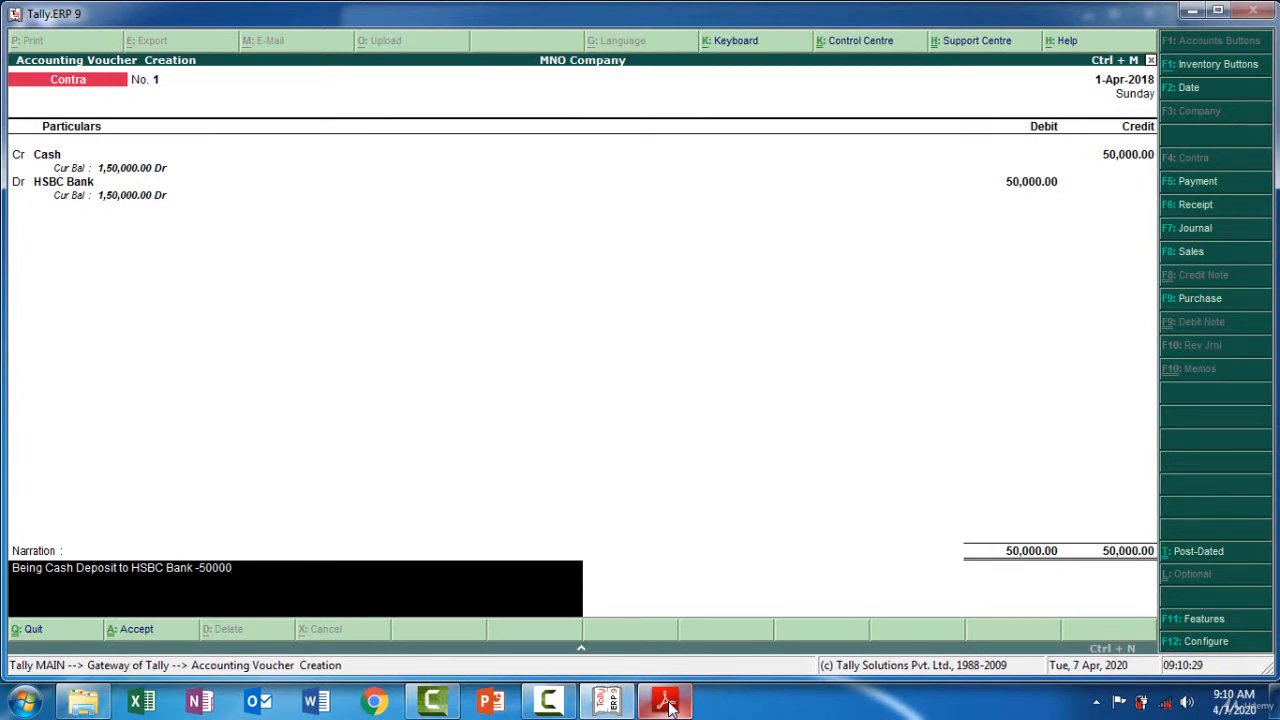
pyautogui.press('Return')
pyautogui.press('Return')
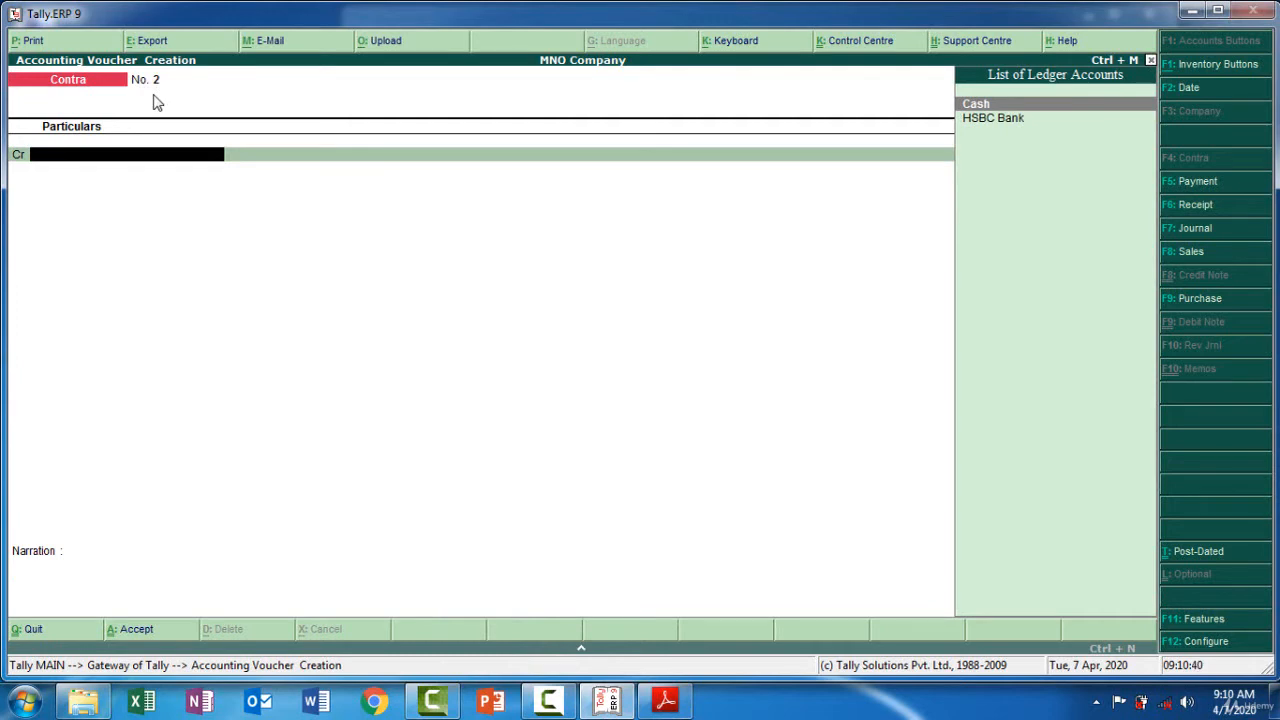
# Step: Check the PDF's second contra exercise and start a new ledger named Bank OD from the credit line in Tally.ERP 9
pyautogui.click(667, 703)
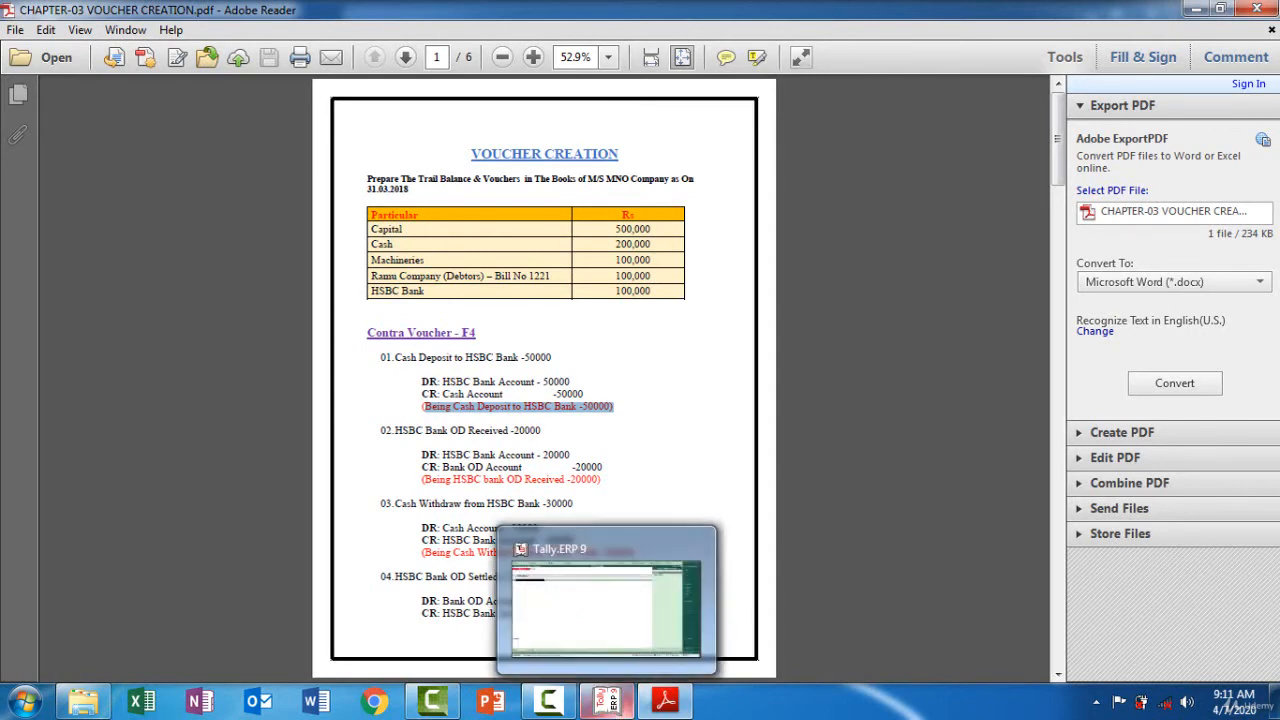
pyautogui.click(608, 700)
pyautogui.click(608, 700)
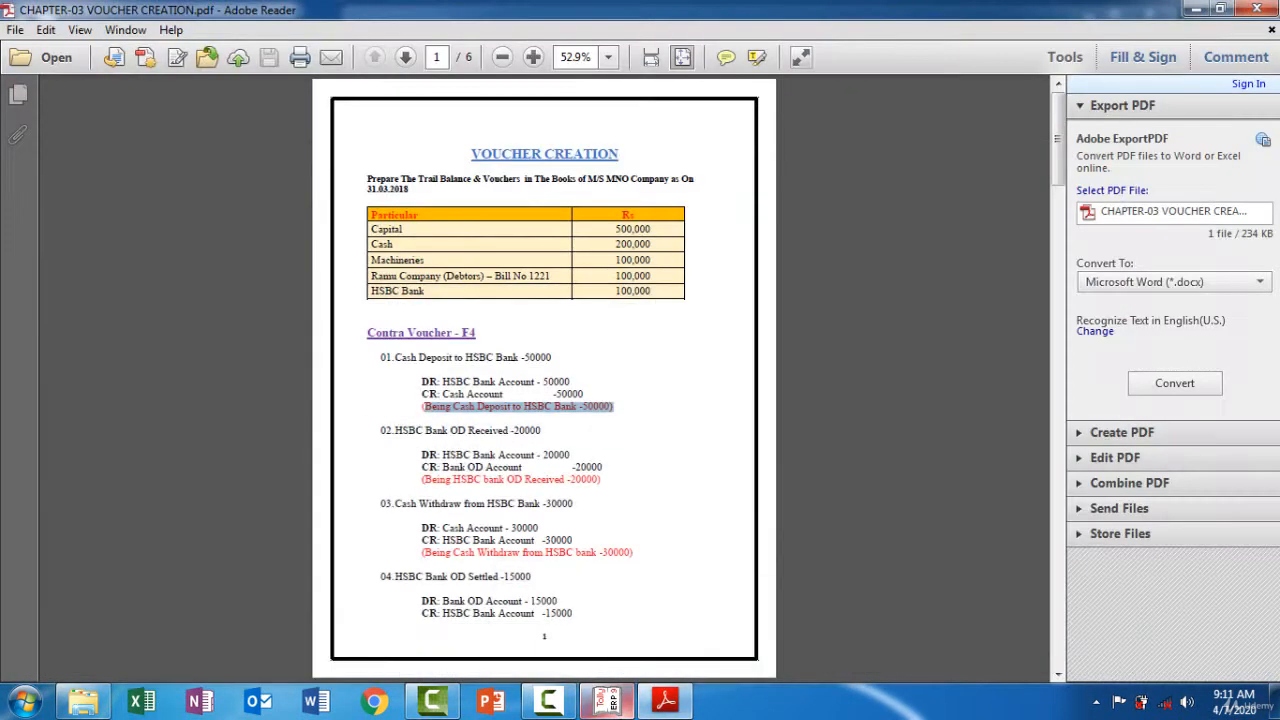
pyautogui.click(608, 700)
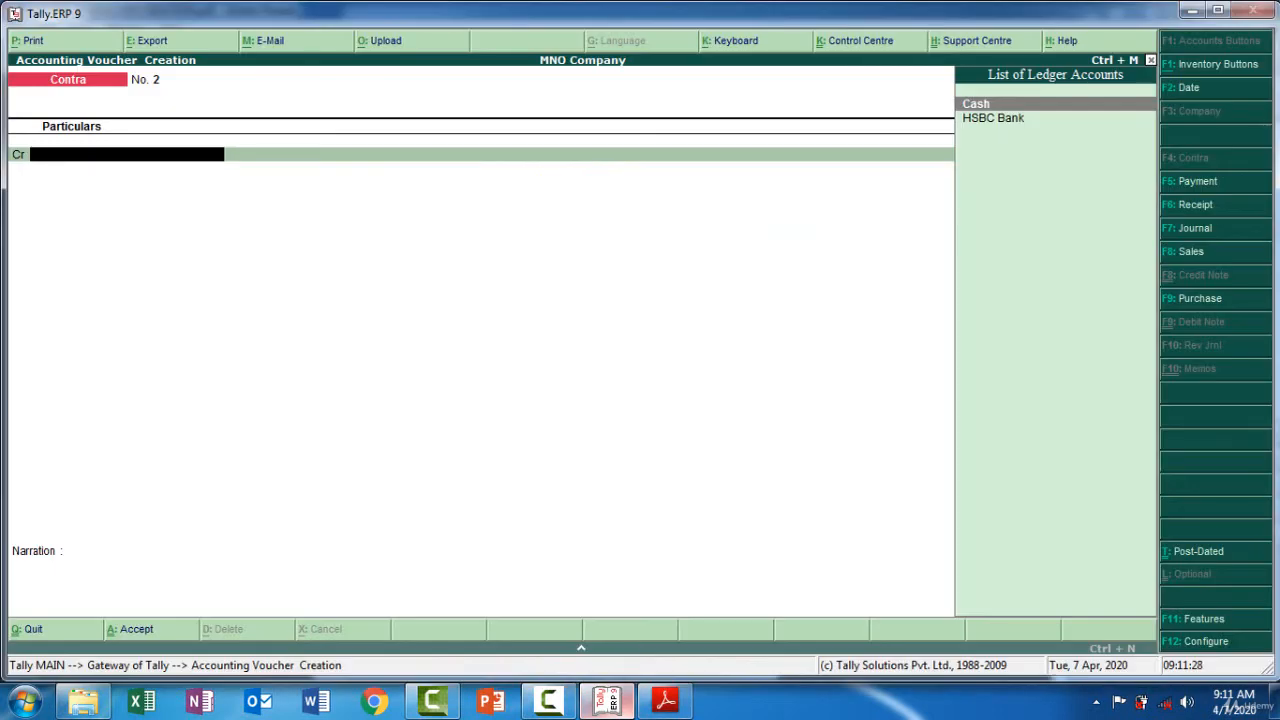
pyautogui.click(608, 700)
pyautogui.click(608, 700)
pyautogui.hotkey('alt', 'c')
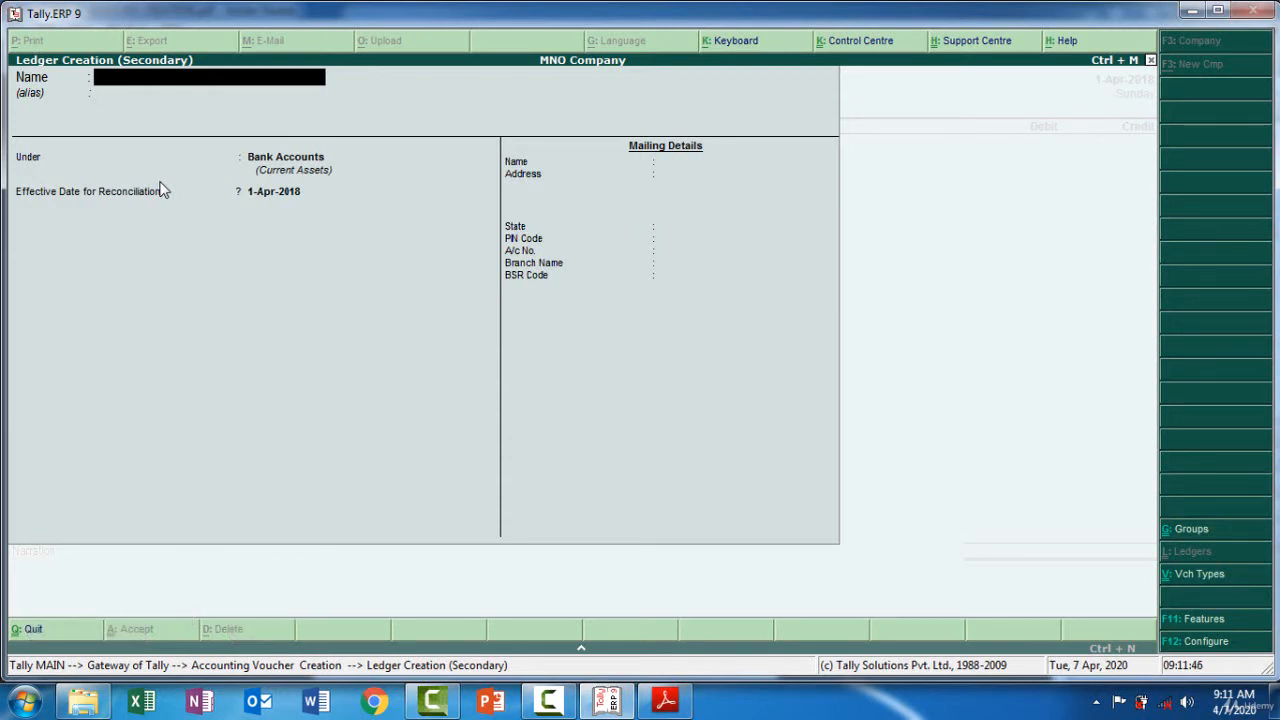
pyautogui.write('Ba')
pyautogui.write('nk of')
pyautogui.press('BackSpace')
pyautogui.press('BackSpace')
pyautogui.write('OD')
pyautogui.press('Return')
pyautogui.press('Return')
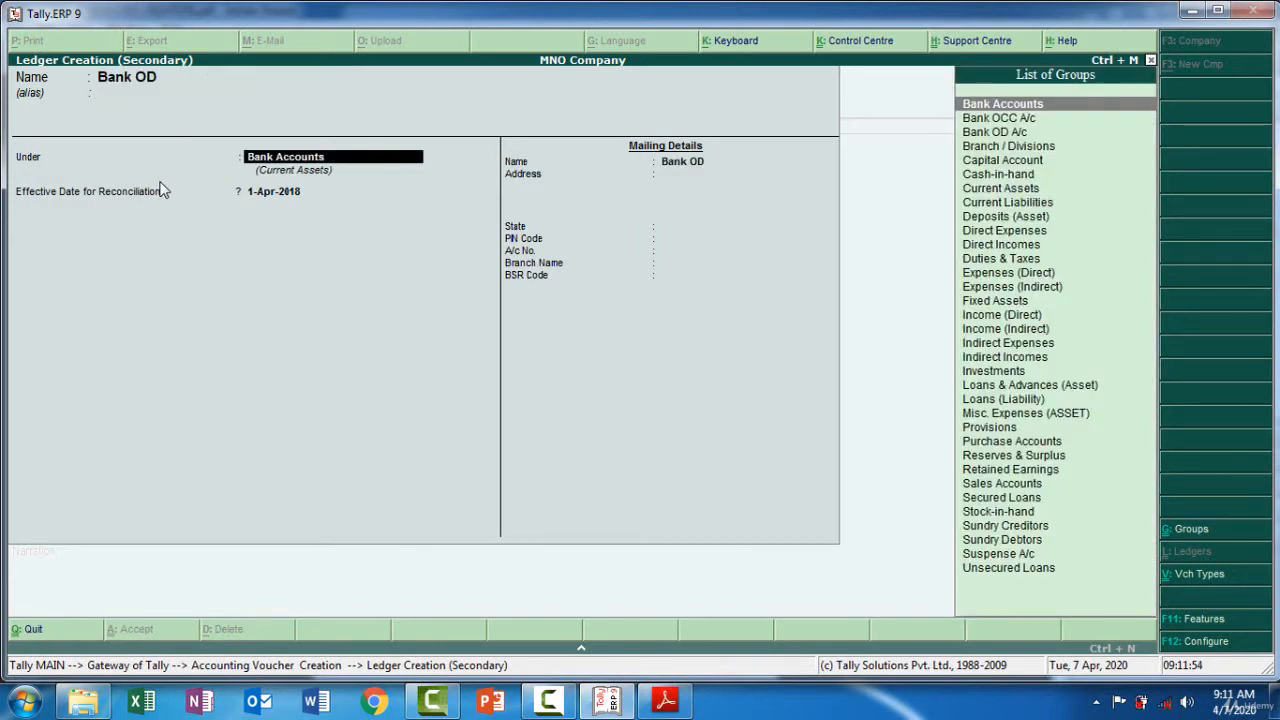
# Step: Place the Bank OD ledger under Bank OD A/c, keep 1-Apr-2018 for reconciliation, set the state to Not Applicable, and save it
pyautogui.write('Ba')
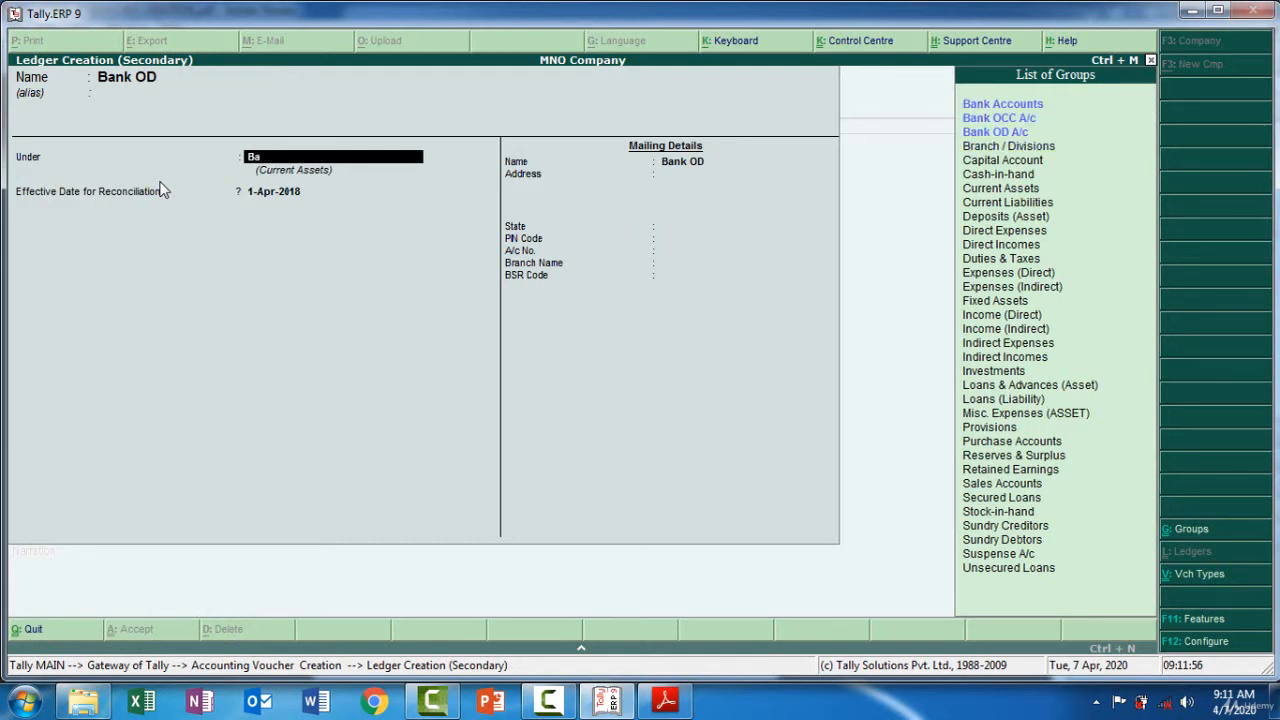
pyautogui.press('Down')
pyautogui.press('Down')
pyautogui.press('Return')
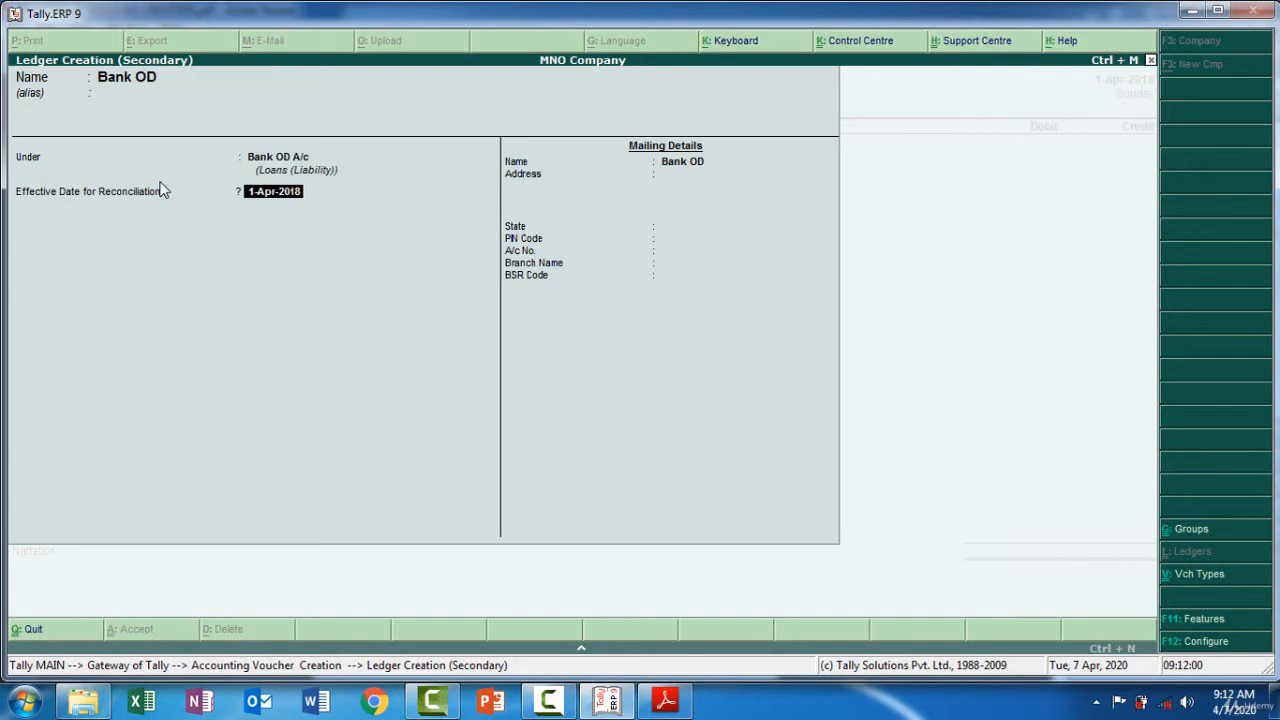
pyautogui.press('Return')
pyautogui.press('Return')
pyautogui.press('Return')
pyautogui.press('Return')
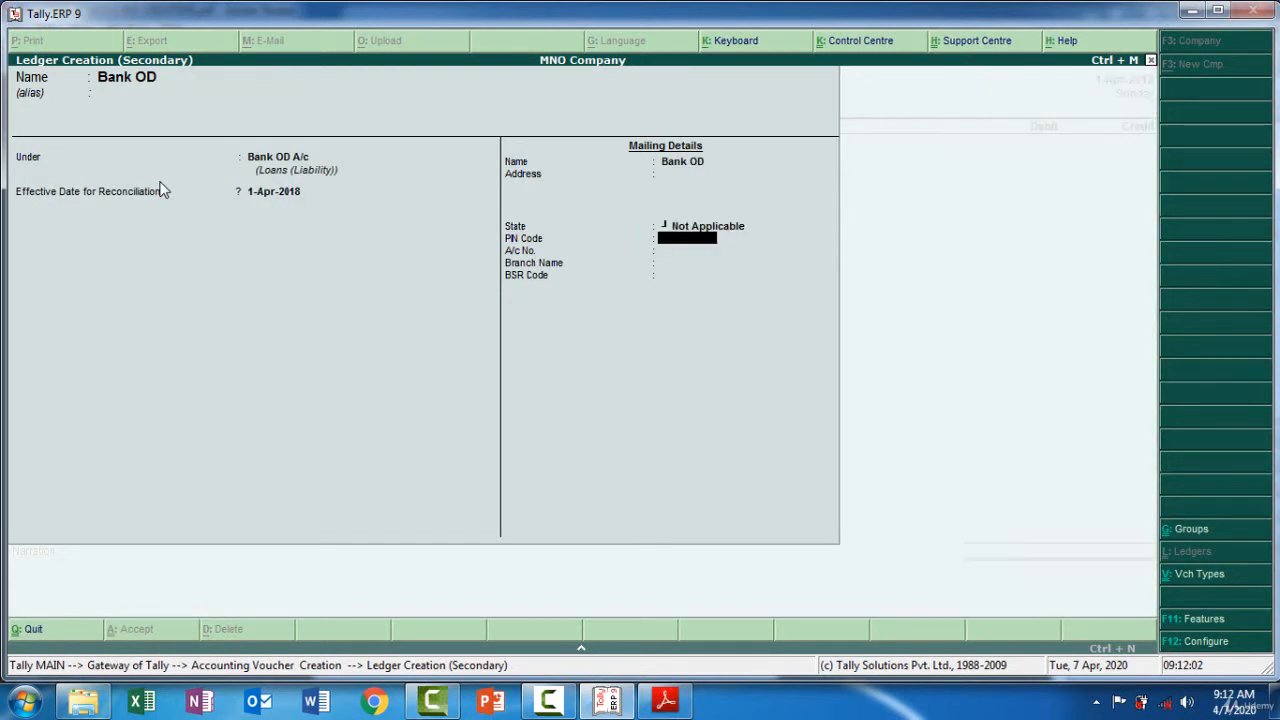
pyautogui.press('Return')
pyautogui.press('Return')
pyautogui.press('Return')
pyautogui.press('Return')
pyautogui.press('Return')
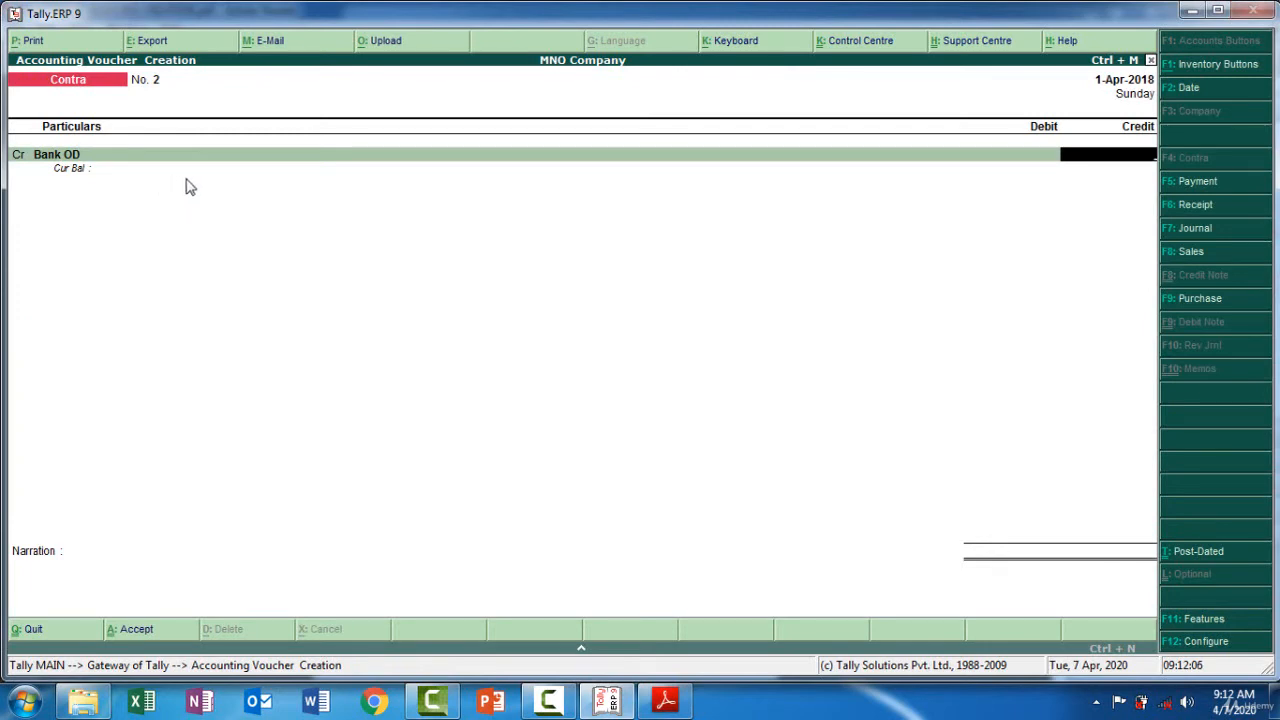
# Step: Check the second contra exercise in the PDF and credit Bank OD with 20,000 in the Tally.ERP 9 voucher
pyautogui.click(670, 704)
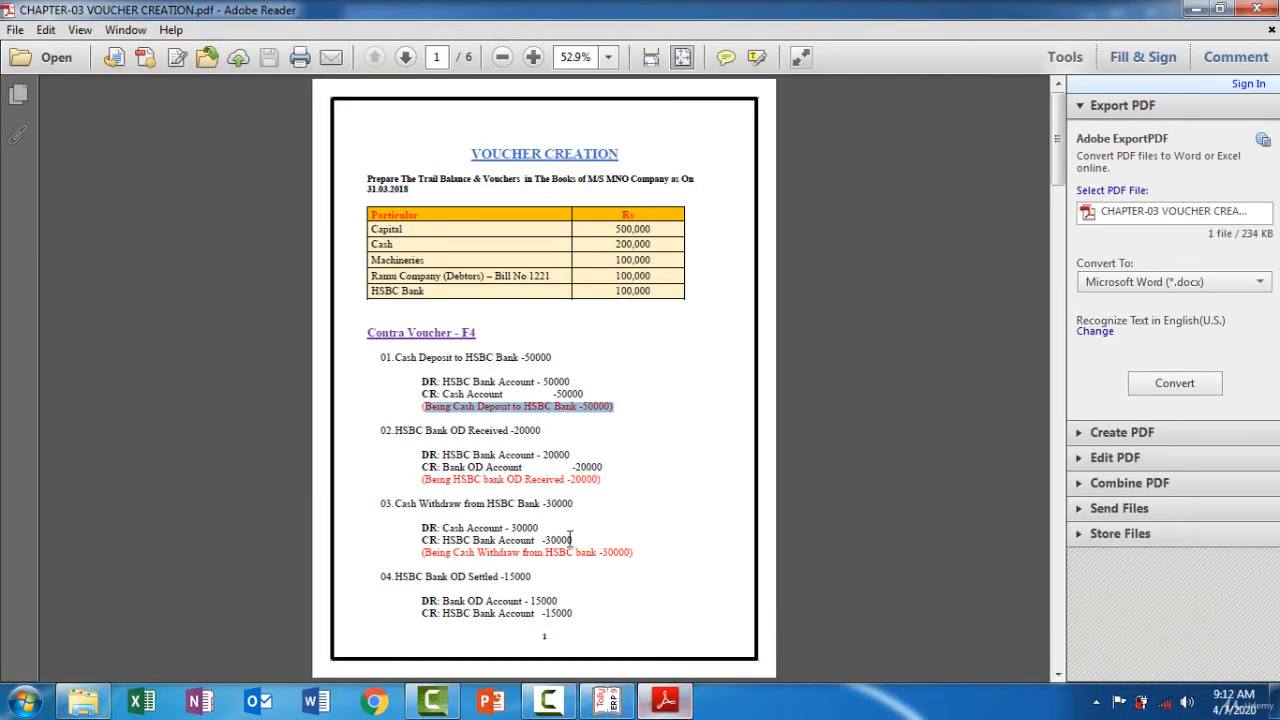
pyautogui.click(526, 466)
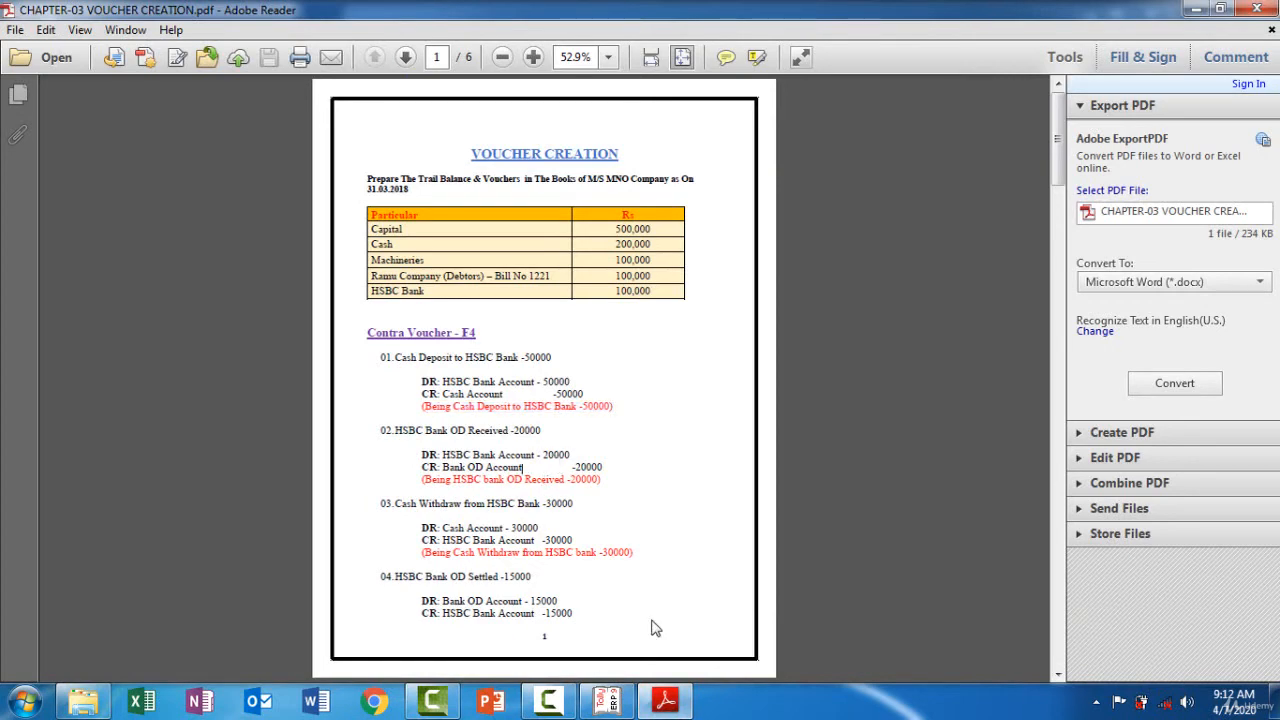
pyautogui.click(665, 704)
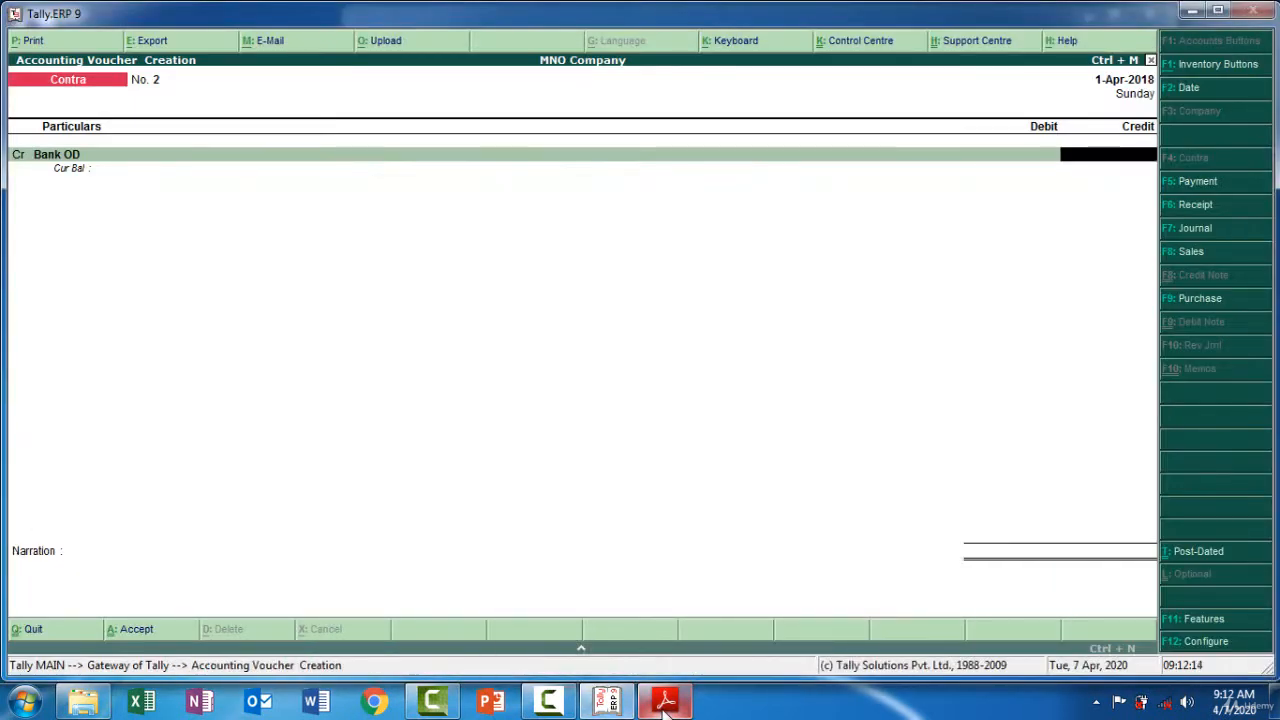
pyautogui.write('20000')
pyautogui.press('Return')
pyautogui.press('Return')
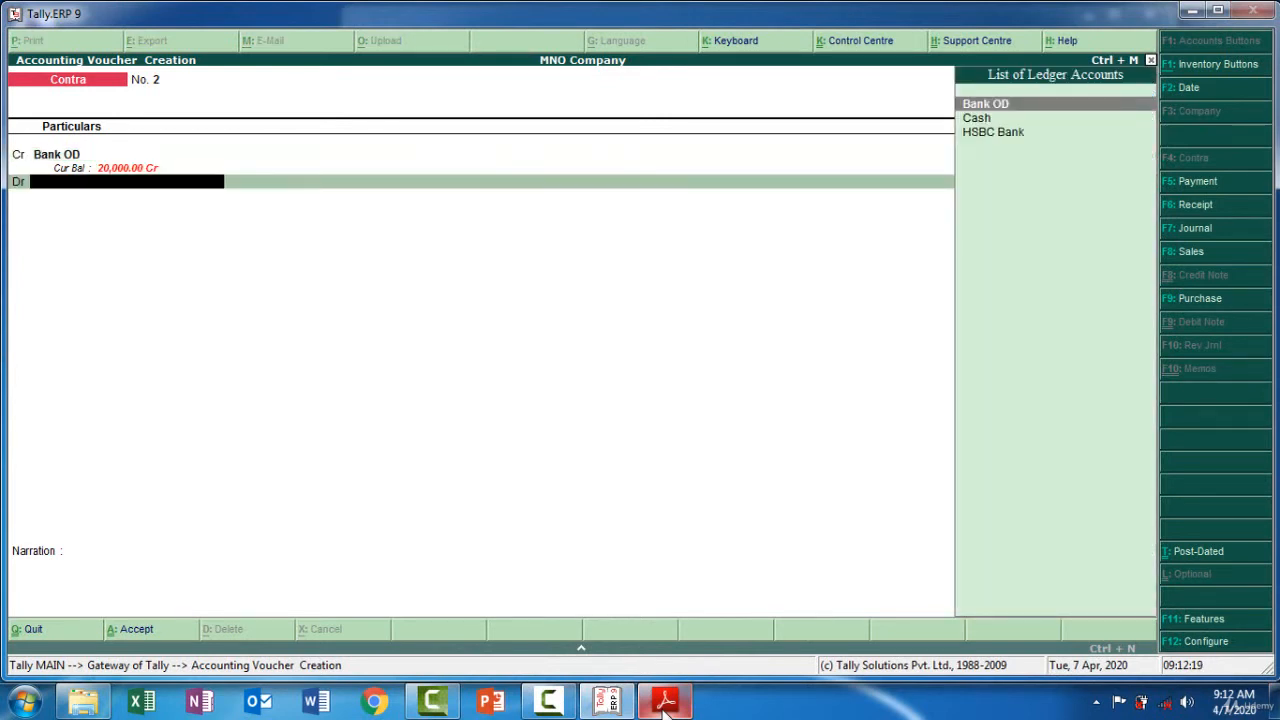
# Step: Add a debit line for HSBC Bank with 20,000 to the second contra voucher
pyautogui.press('Down')
pyautogui.press('Down')
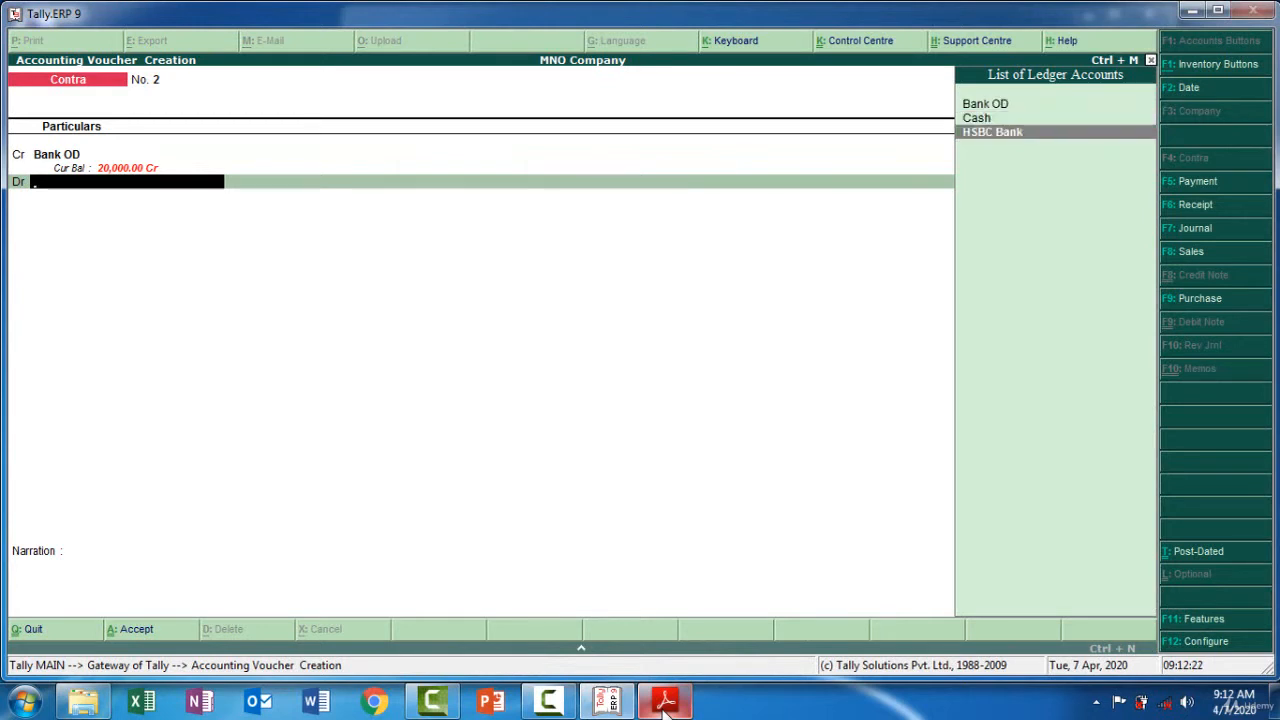
pyautogui.press('Return')
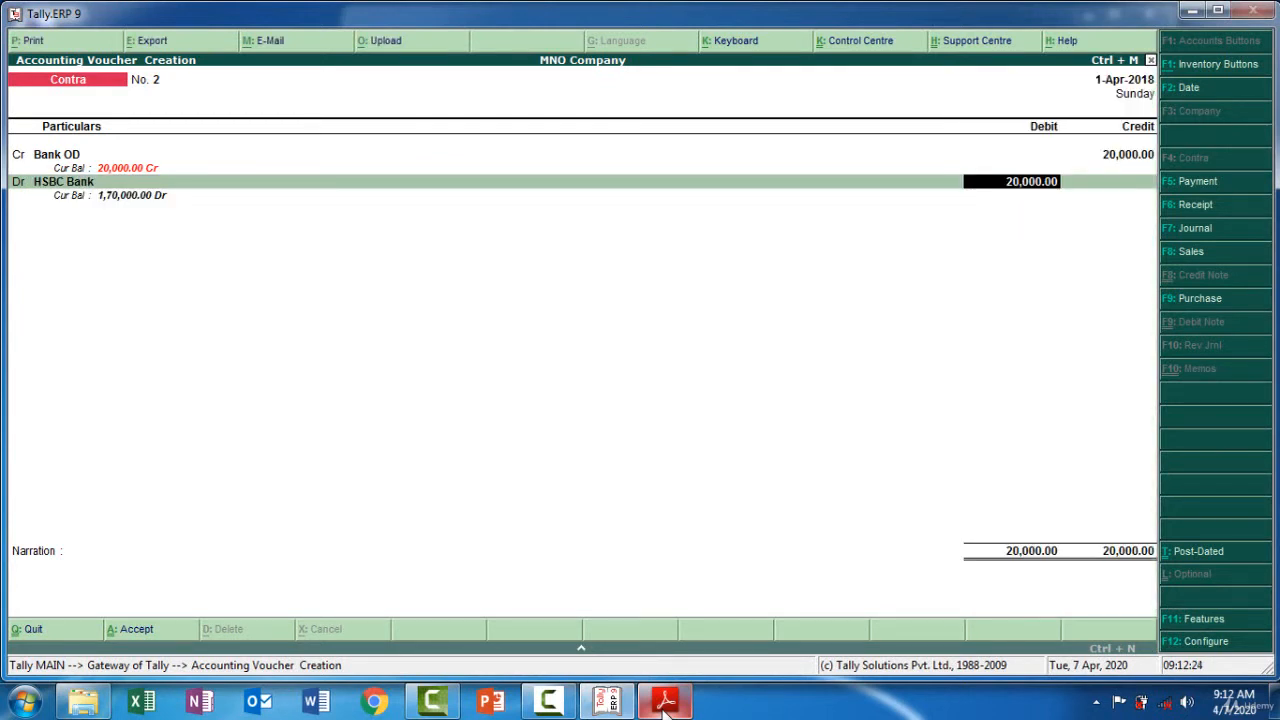
pyautogui.press('Return')
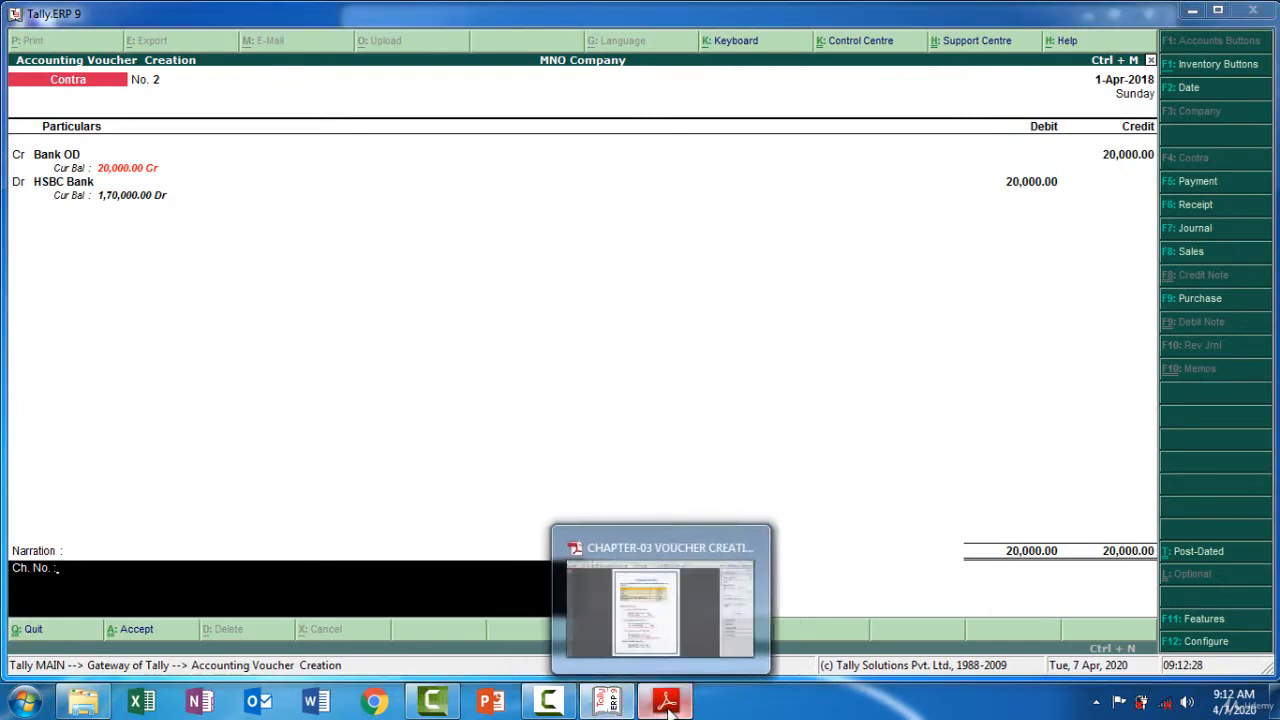
# Step: Copy the PDF's narration "Being HSBC bank OD Received -20000" into the contra voucher in Tally.ERP 9 and save it
pyautogui.click(668, 705)
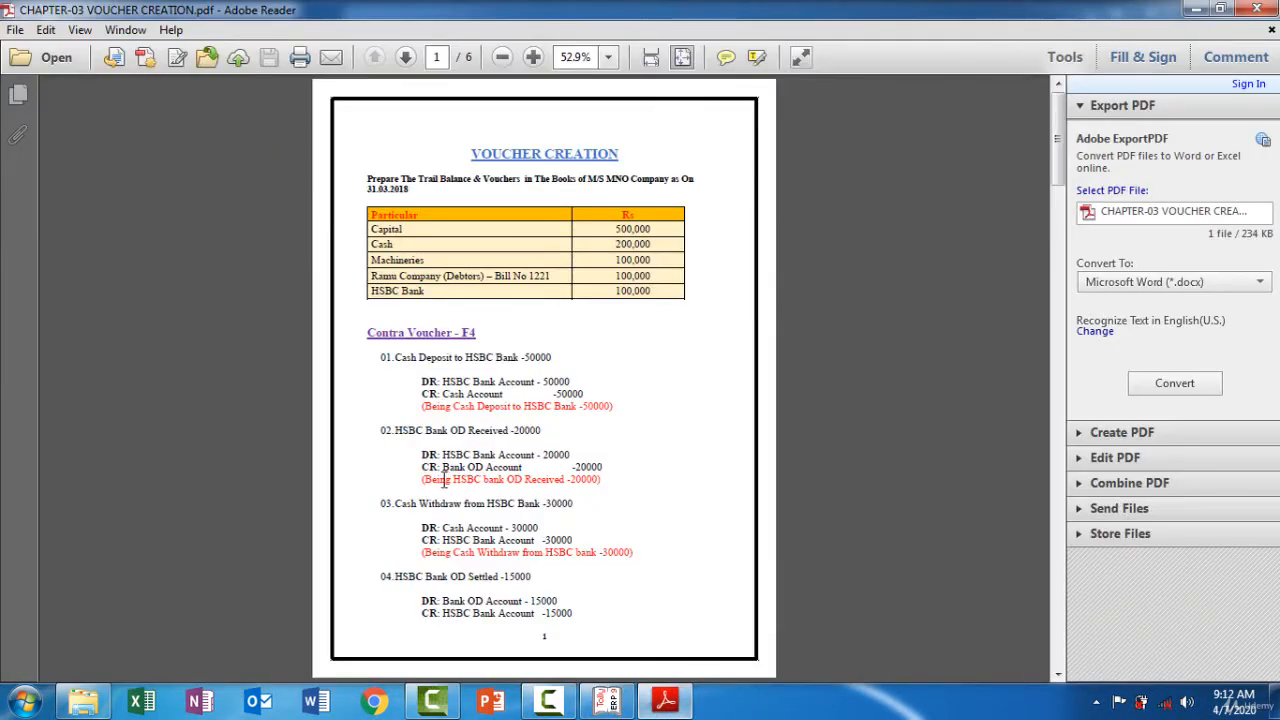
pyautogui.moveTo(424, 481); pyautogui.dragTo(598, 479)
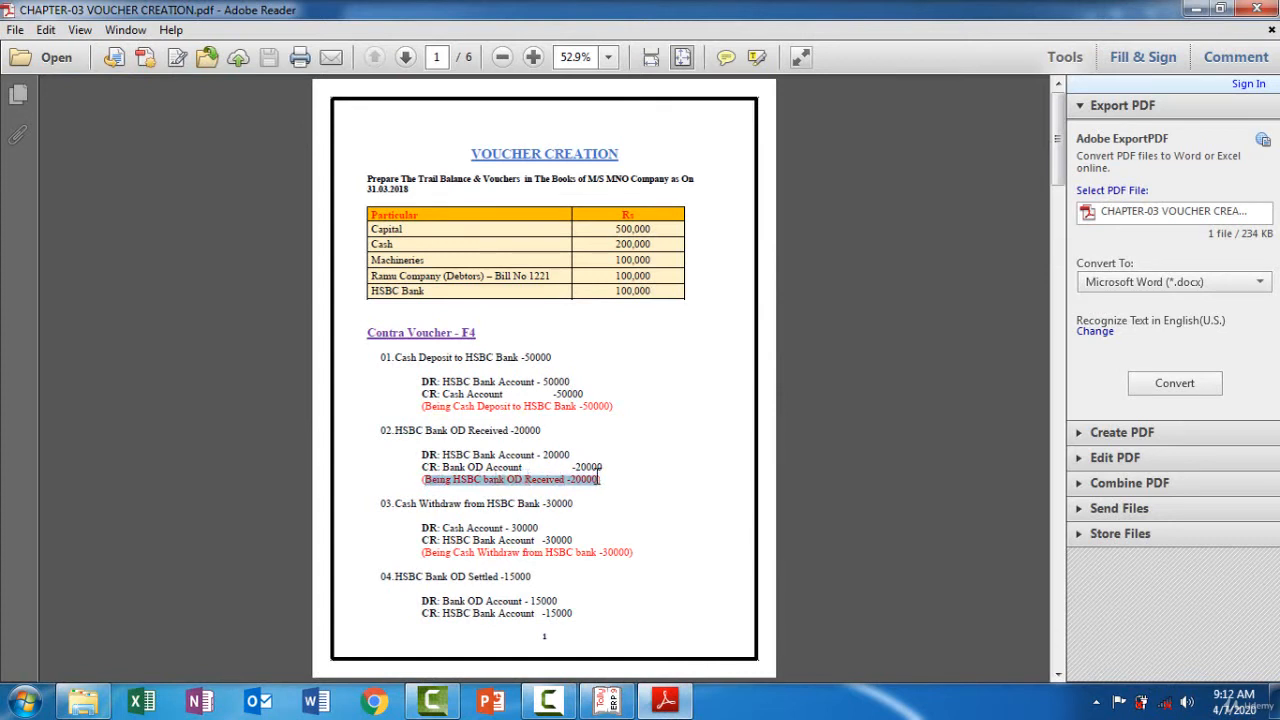
pyautogui.click(609, 701)
pyautogui.hotkey('ctrl', 'alt', 'v')
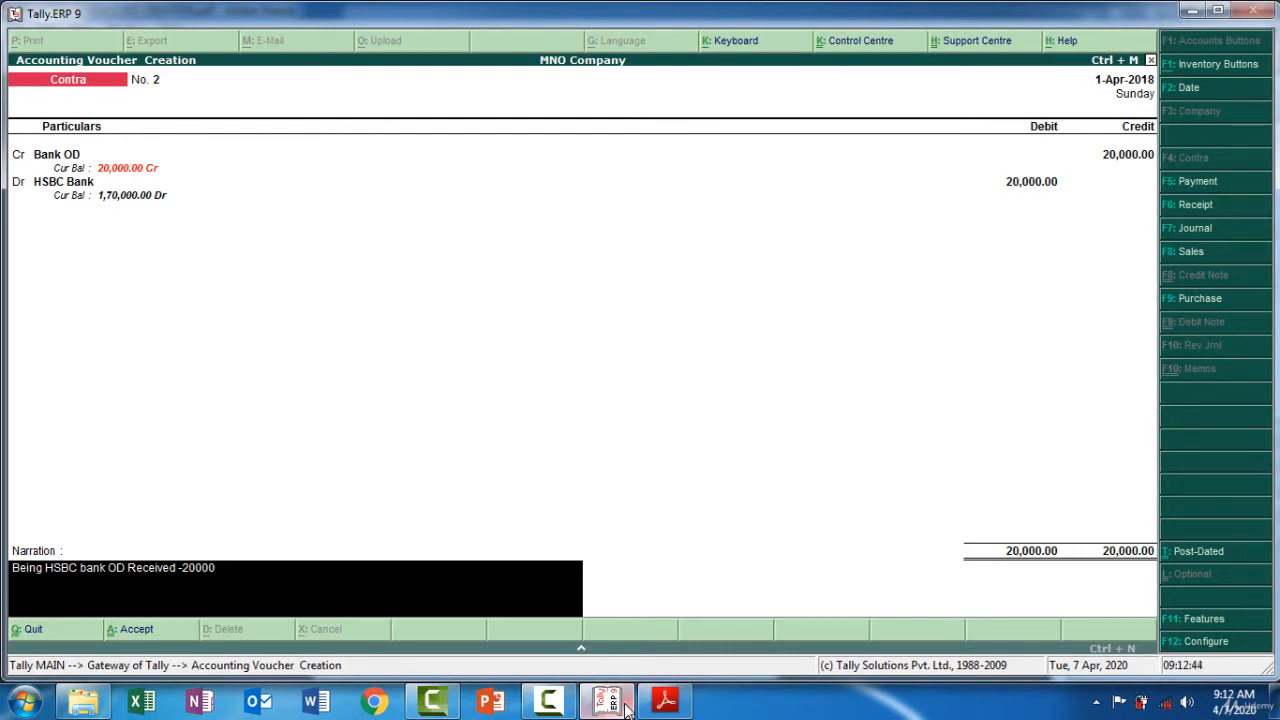
pyautogui.press('Return')
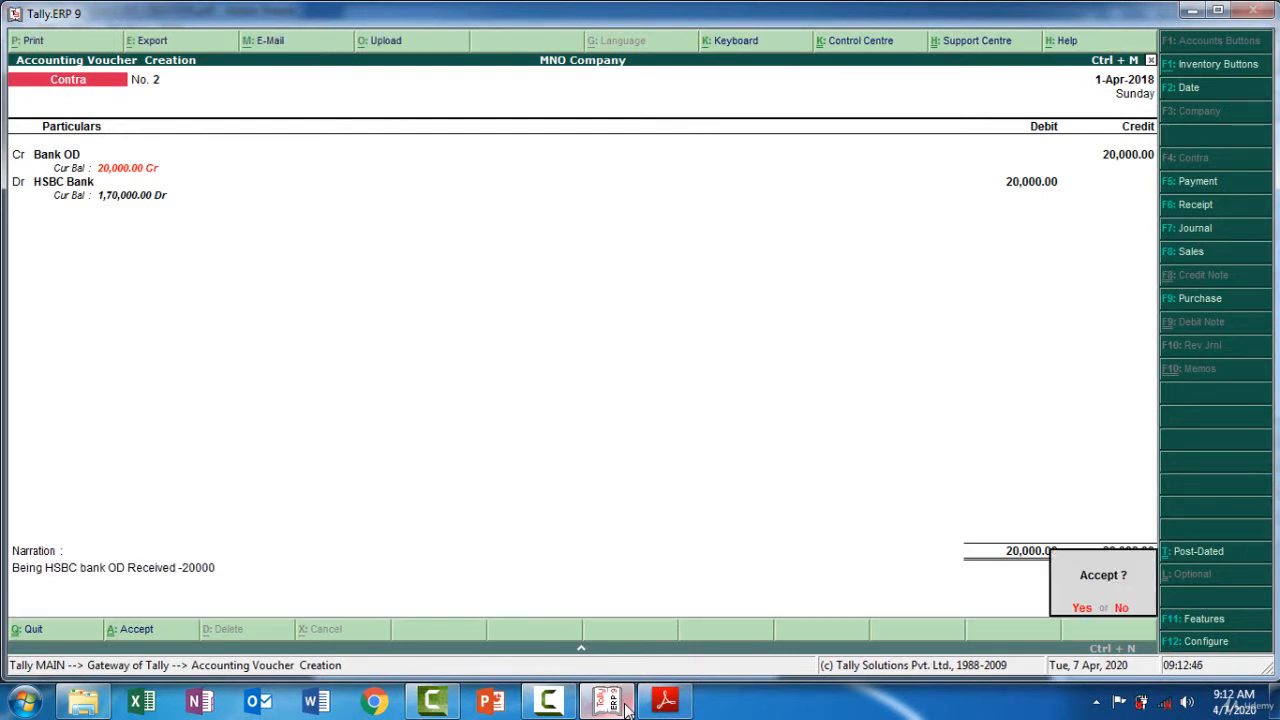
pyautogui.press('Return')
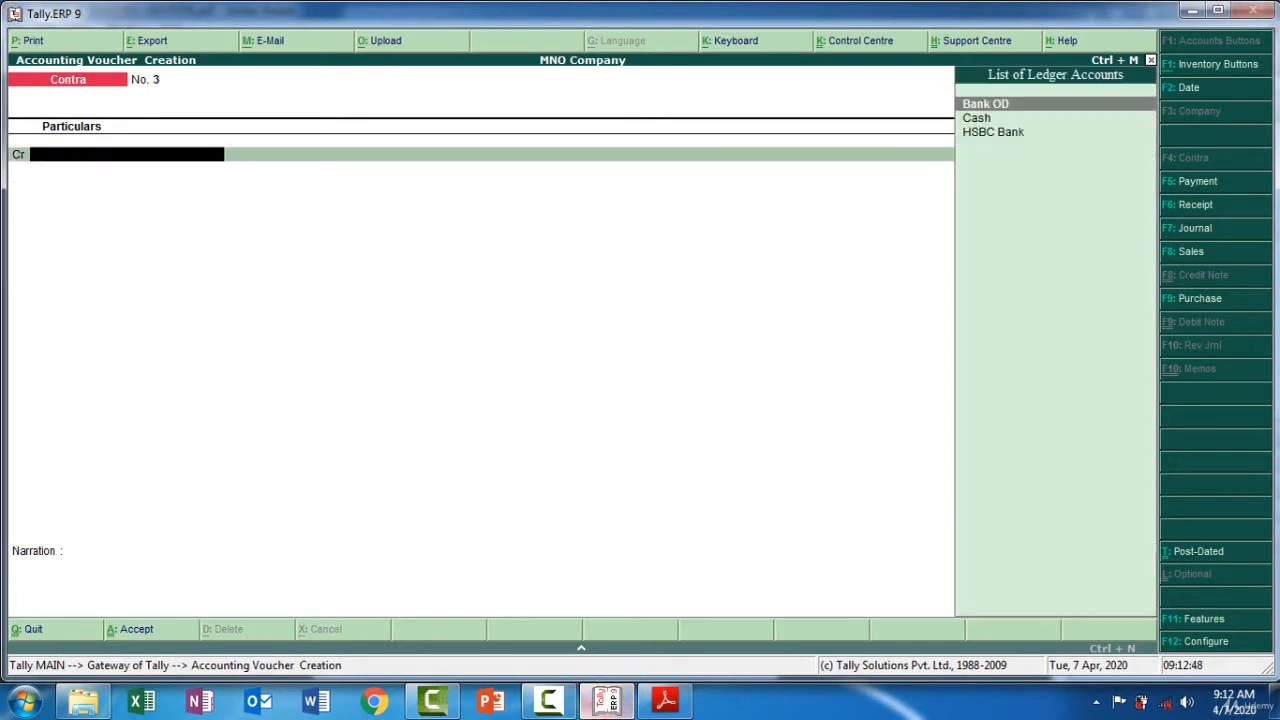
# Step: Check the PDF's third contra exercise and credit HSBC Bank with 30,000 in a new contra voucher in Tally.ERP 9
pyautogui.click(666, 702)
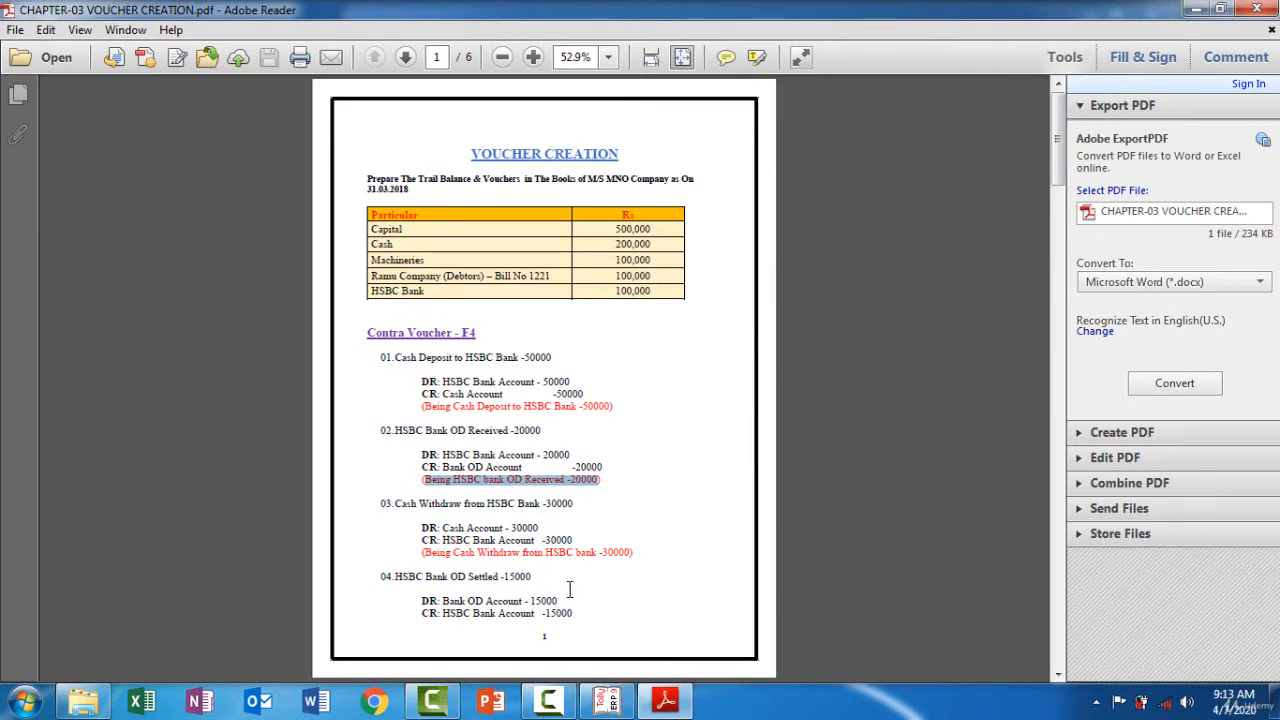
pyautogui.click(668, 706)
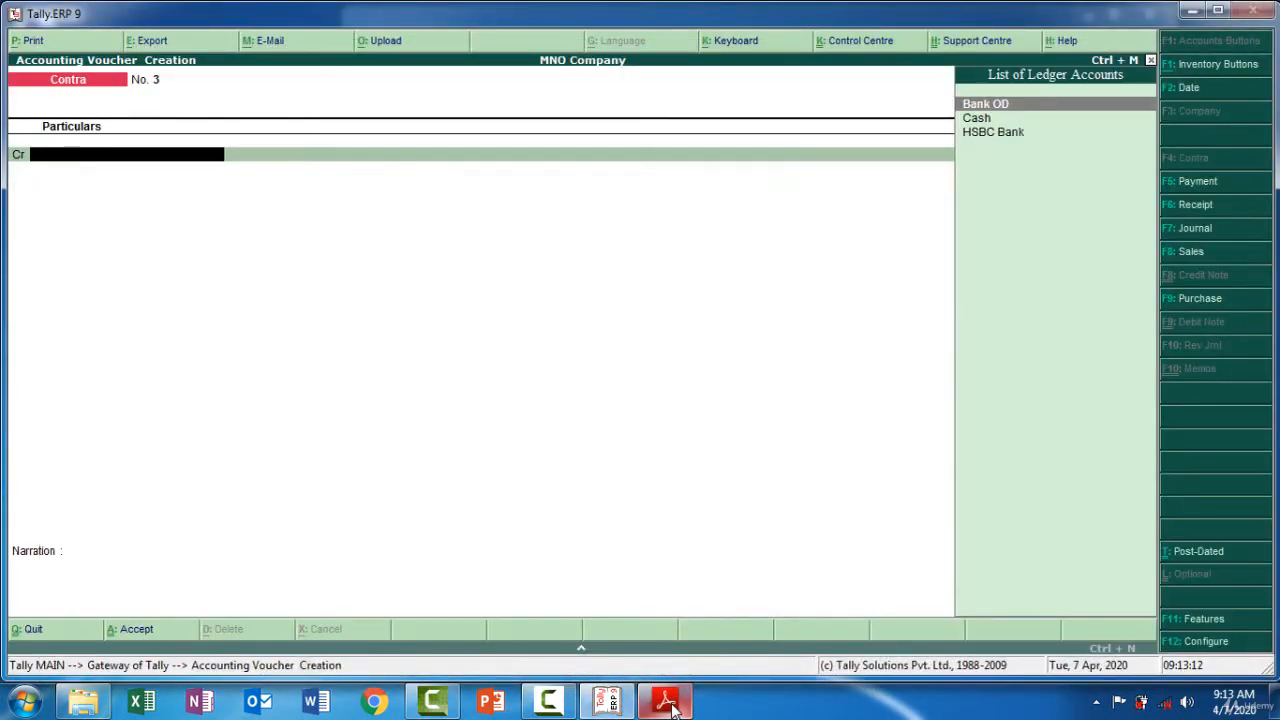
pyautogui.click(1002, 133)
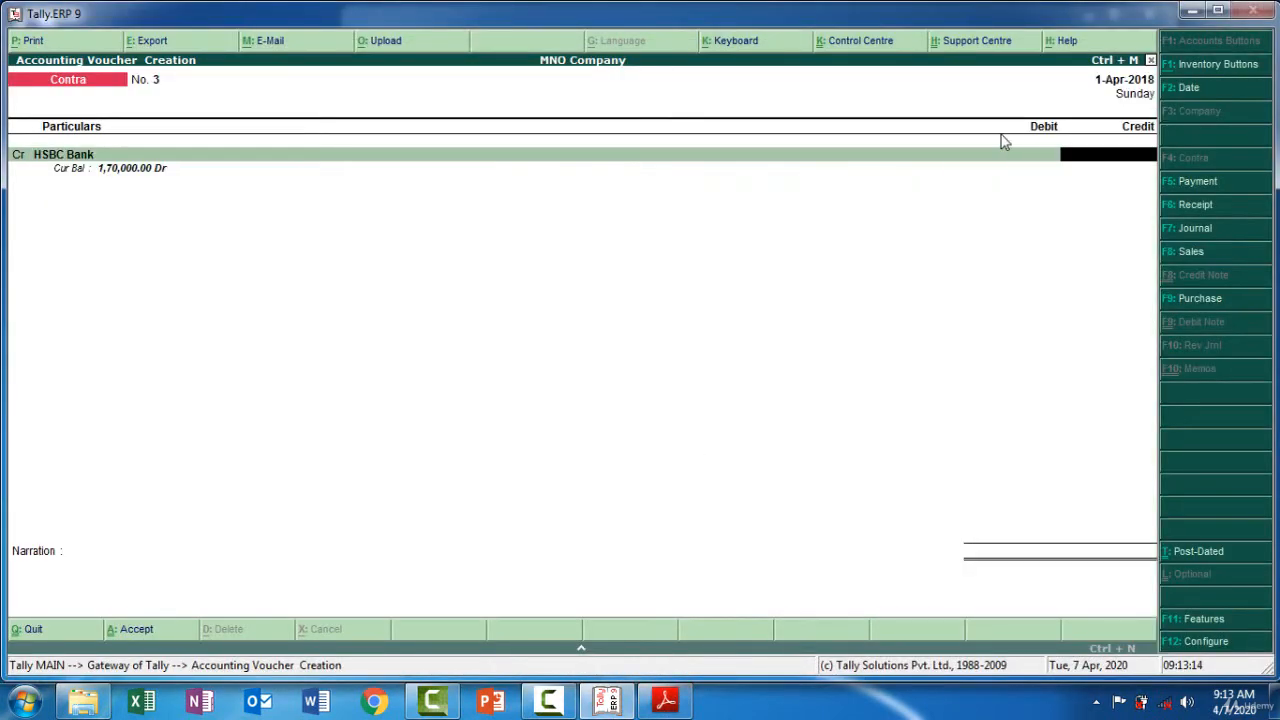
pyautogui.write('300000')
pyautogui.press('BackSpace')
pyautogui.press('Return')
pyautogui.press('Return')
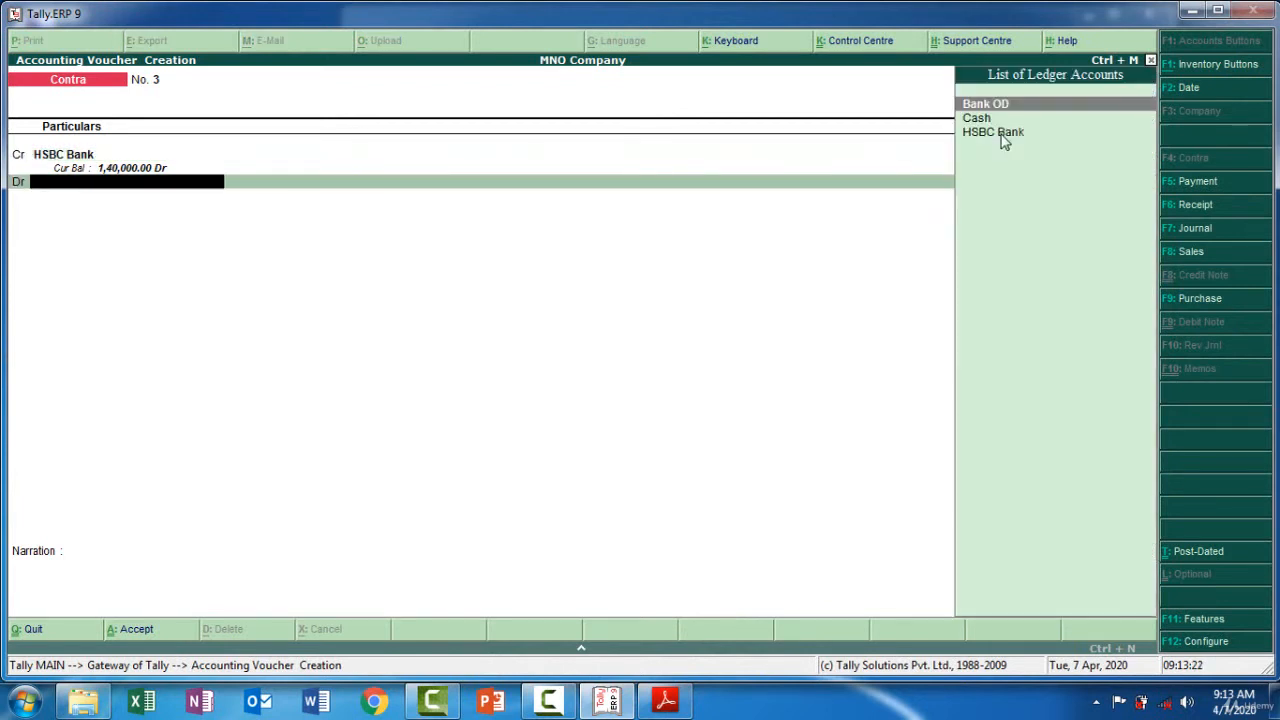
# Step: Add a debit line for Cash with 30,000 to the third contra voucher
pyautogui.press('Down')
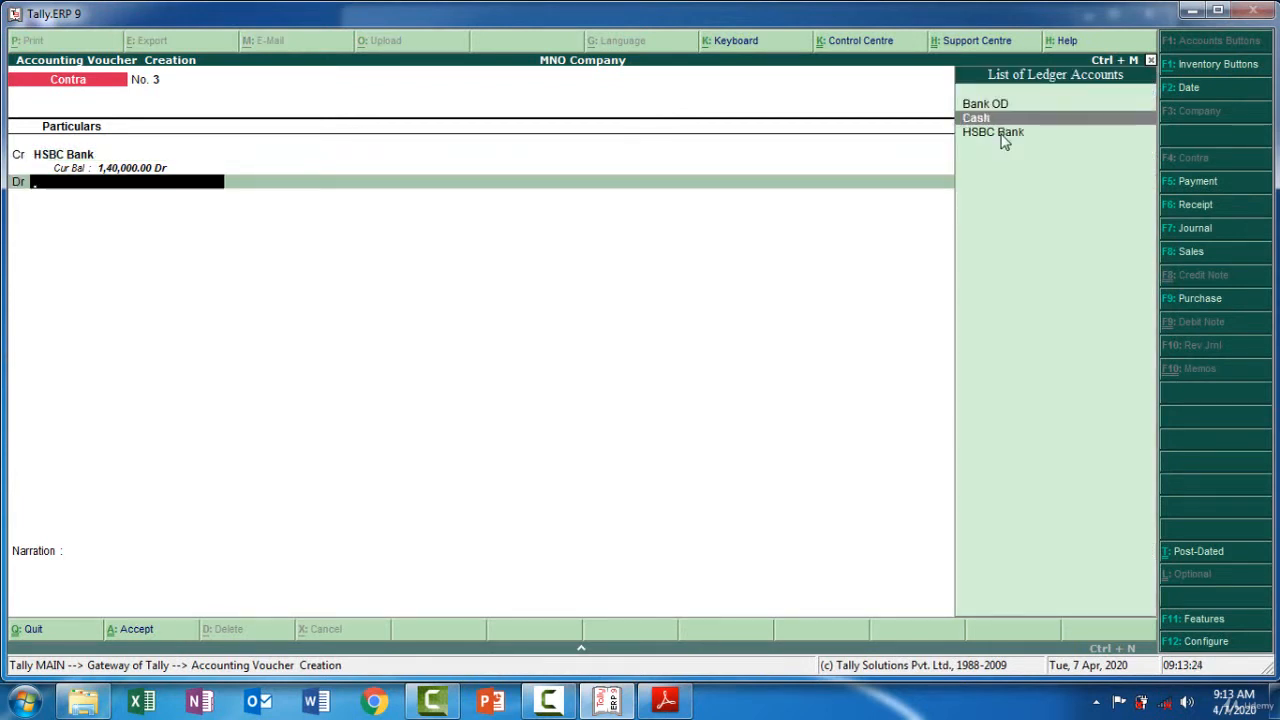
pyautogui.press('Return')
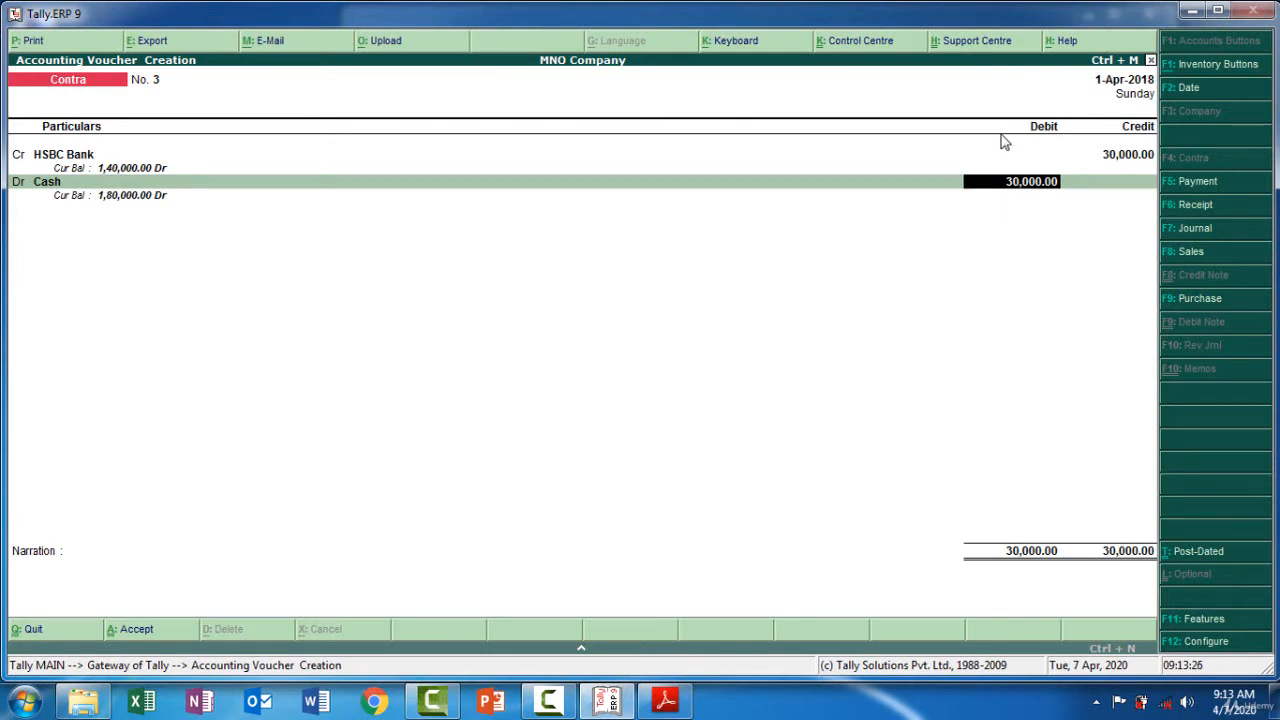
pyautogui.press('Return')
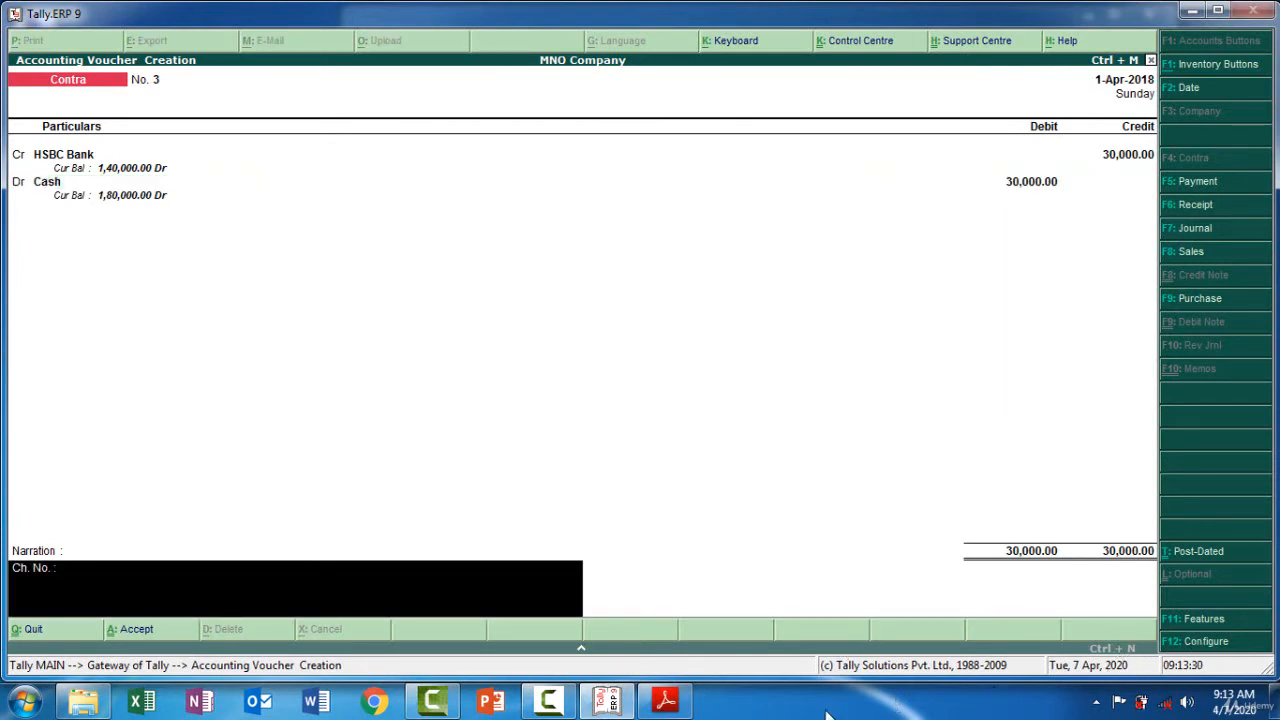
# Step: Copy the PDF's narration "Being Cash Withdraw from HSBC bank -30000" into the contra voucher in Tally.ERP 9 and save it
pyautogui.moveTo(677, 705)
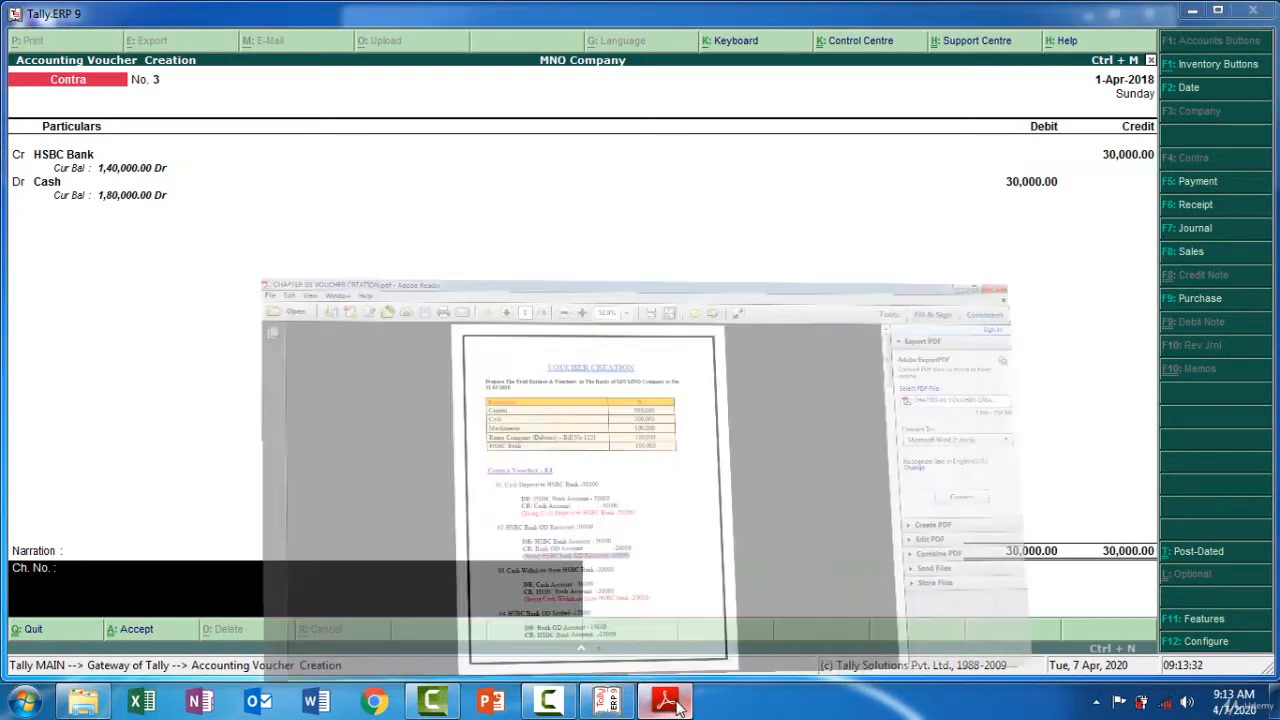
pyautogui.click(640, 610)
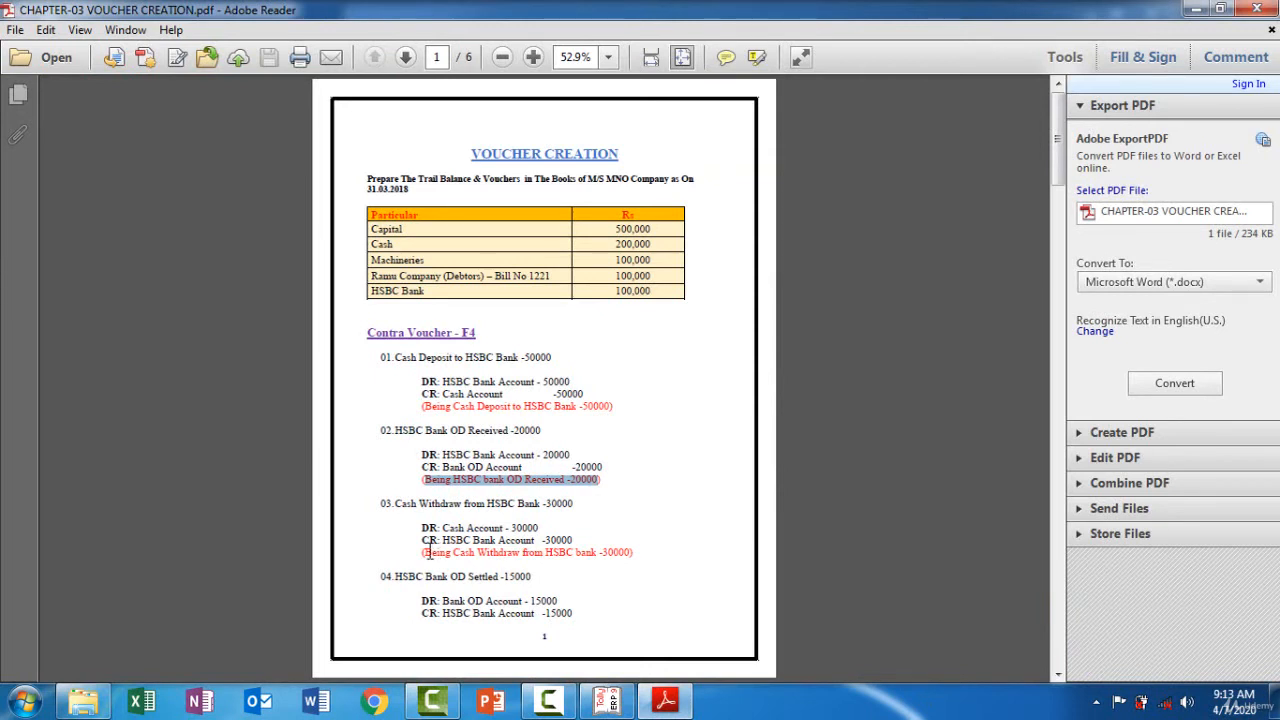
pyautogui.moveTo(430, 552); pyautogui.dragTo(622, 553)
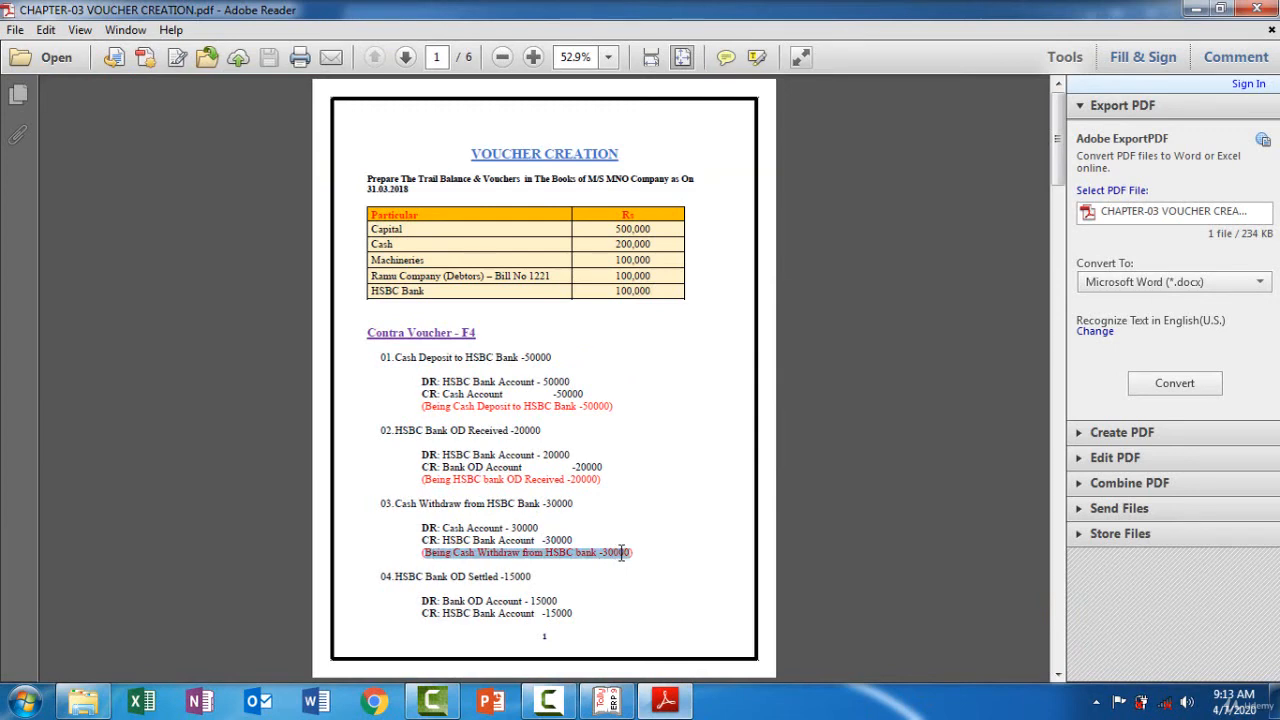
pyautogui.click(665, 703)
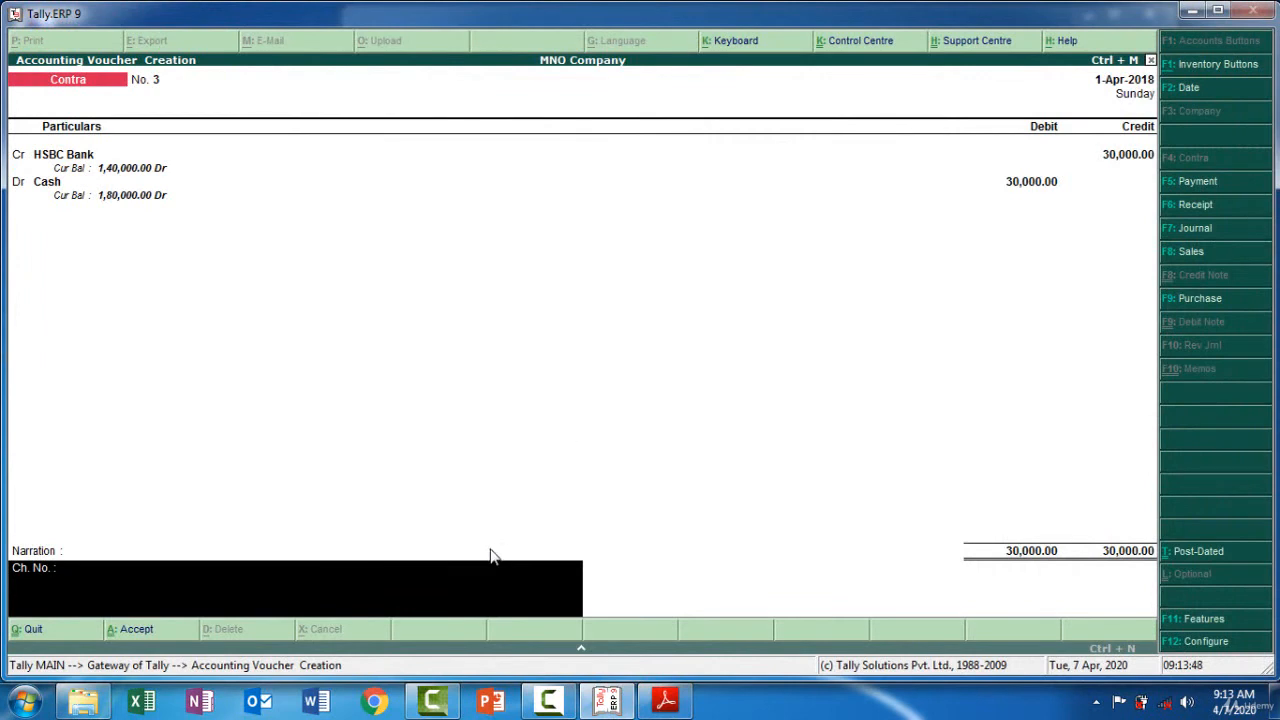
pyautogui.write('Being Cash Withdraw from HSBC bank -30000')
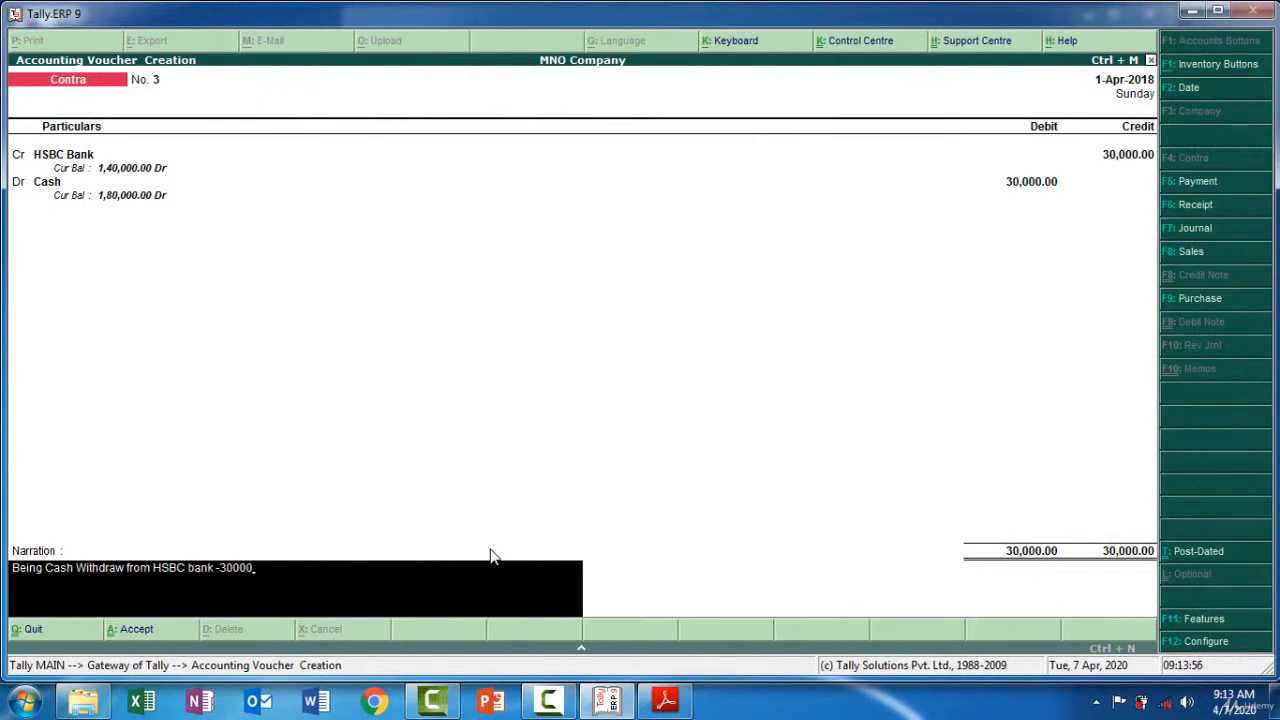
pyautogui.press('Return')
pyautogui.press('y')
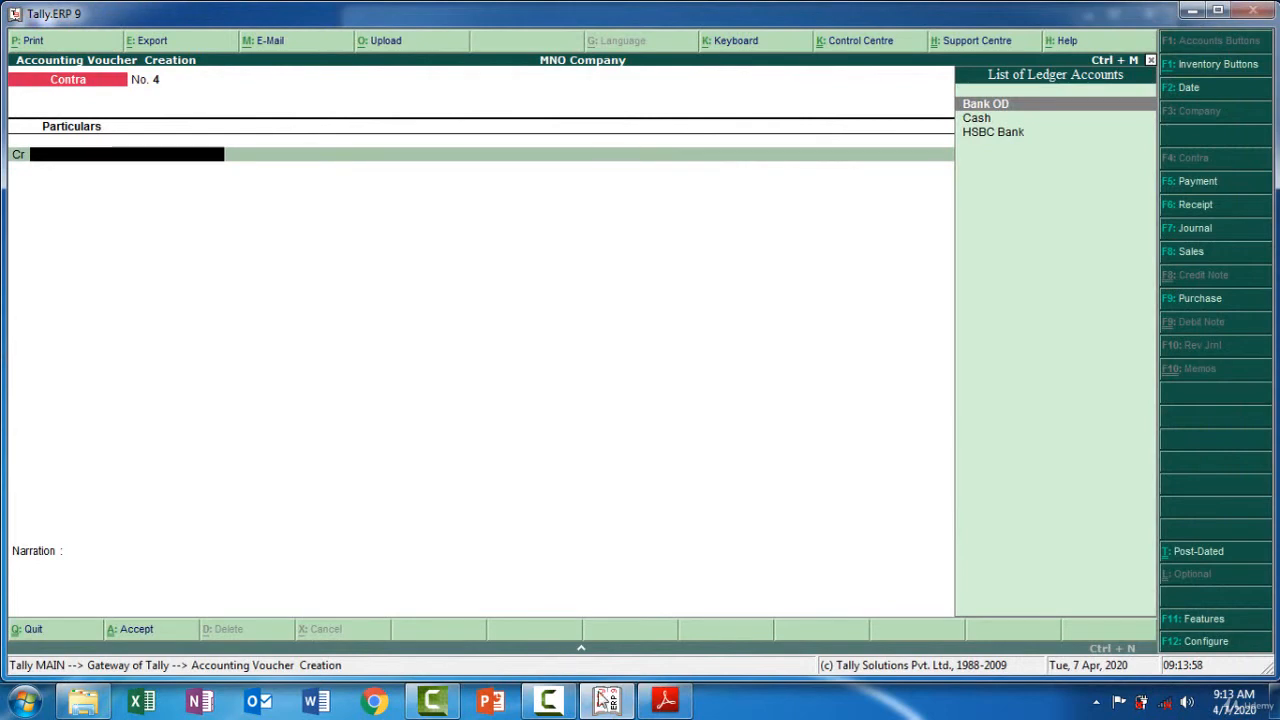
# Step: Check the PDF's fourth contra exercise and enter 15,000 in Tally.ERP 9 as a credit to Cash and a debit to HSBC Bank
pyautogui.moveTo(603, 707)
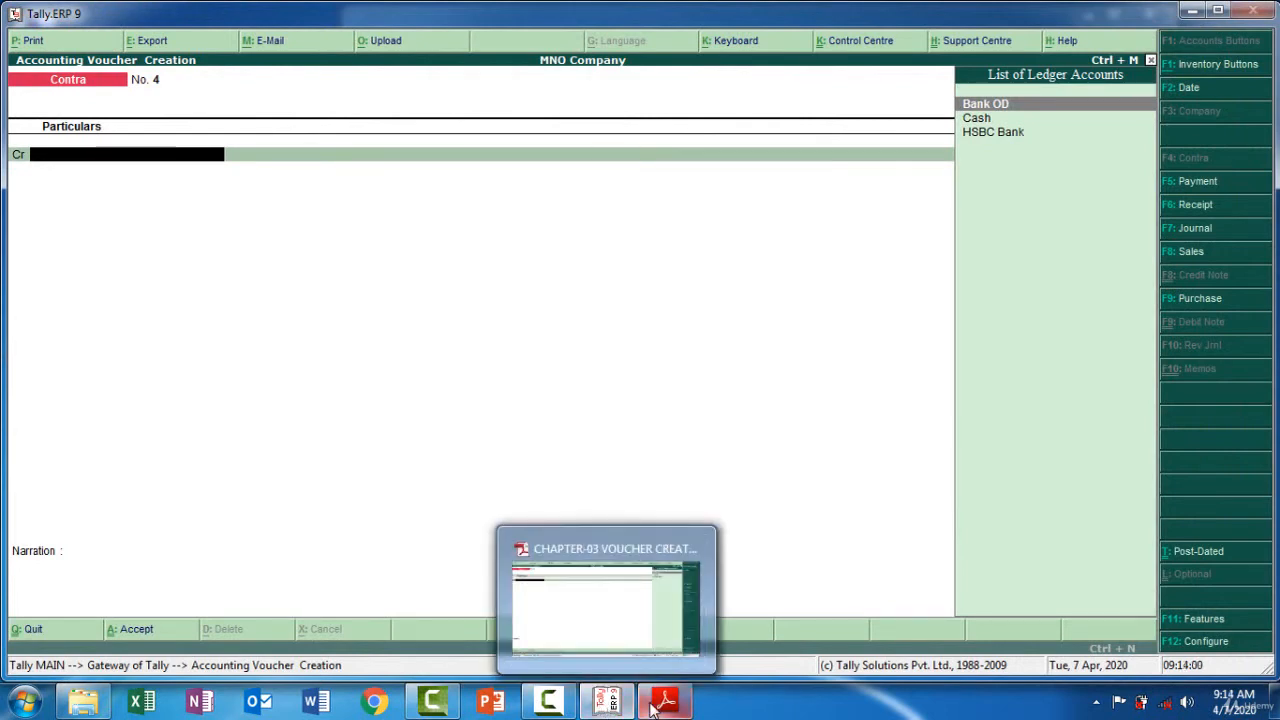
pyautogui.hotkey('alt', 'Tab')
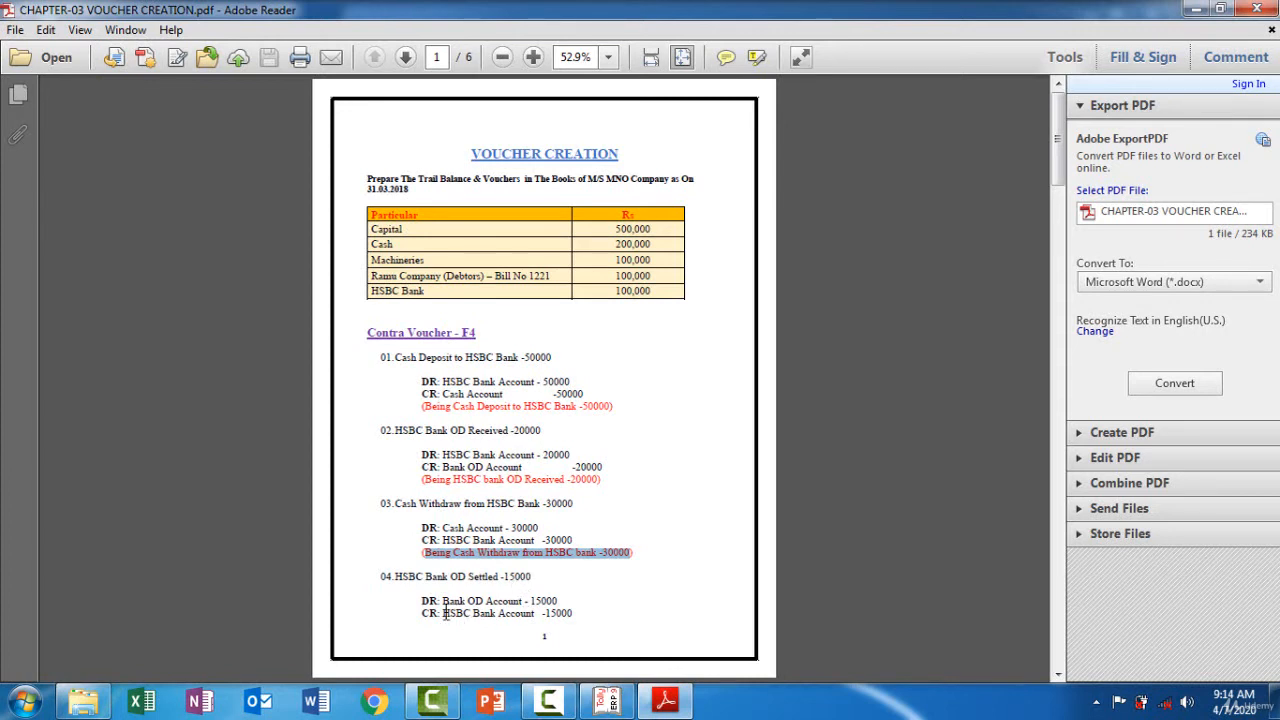
pyautogui.moveTo(443, 614); pyautogui.dragTo(522, 614)
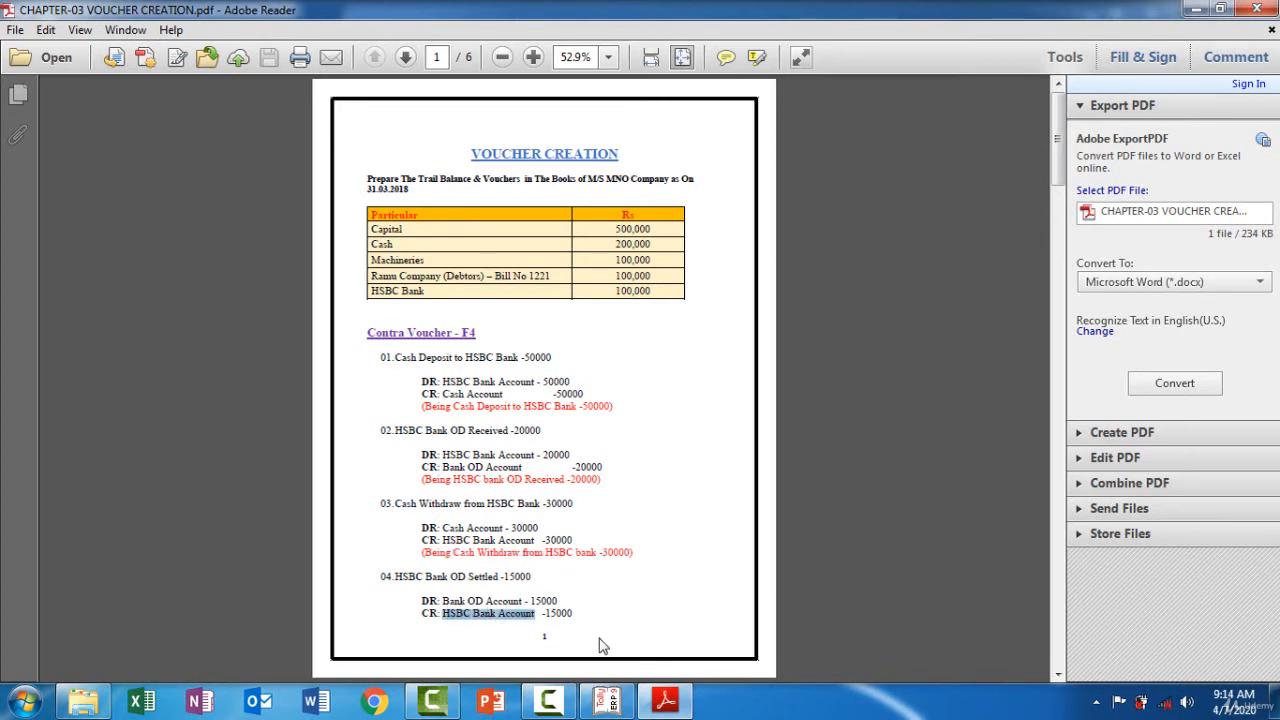
pyautogui.click(666, 700)
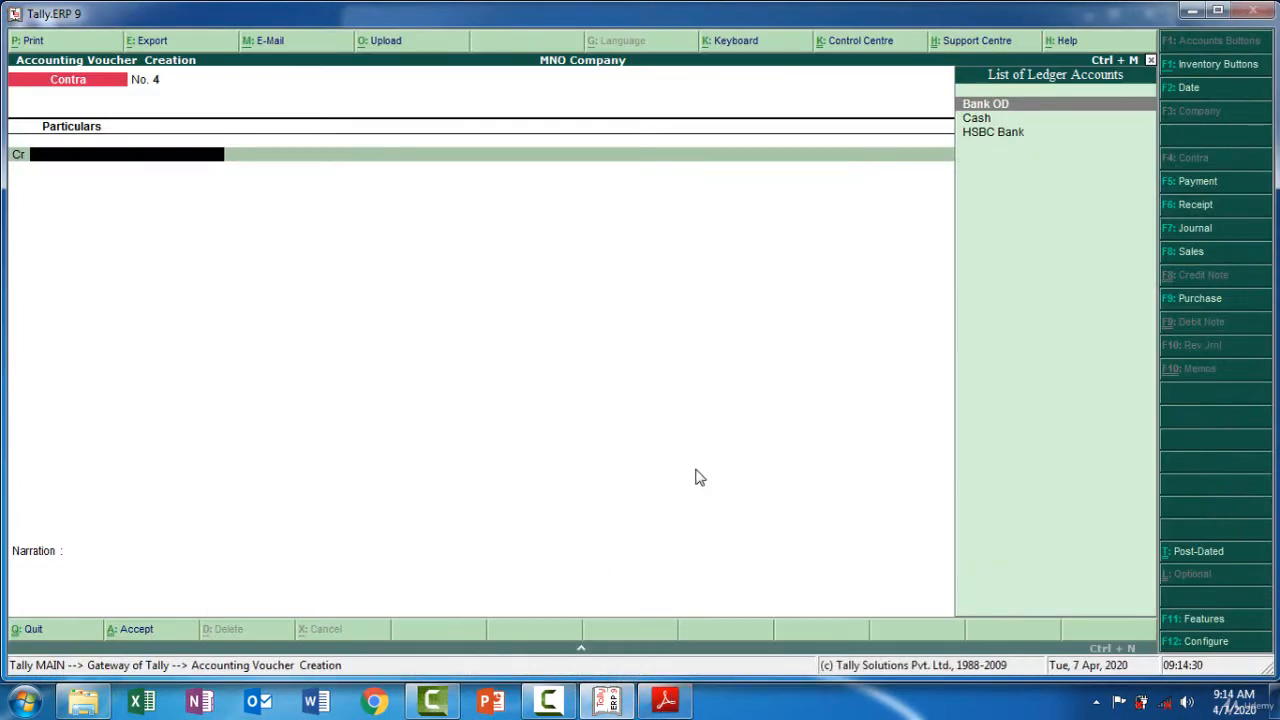
pyautogui.press('Down')
pyautogui.press('Return')
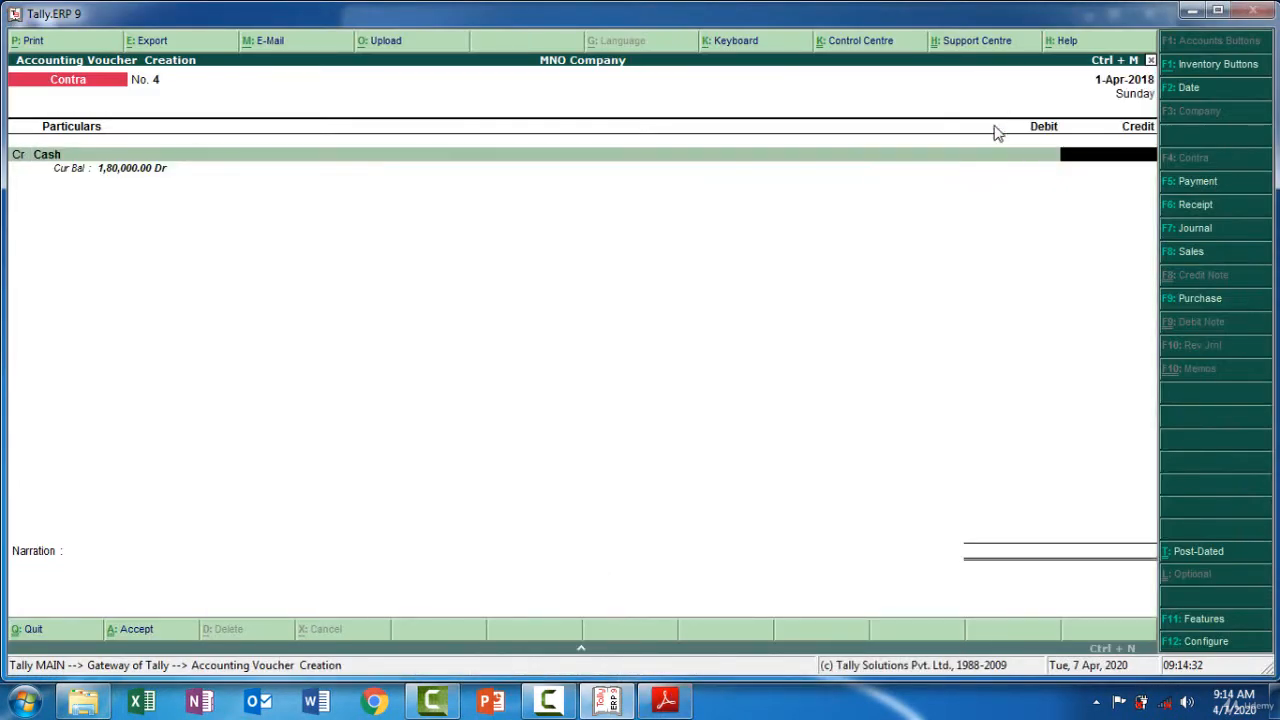
pyautogui.write('150000')
pyautogui.press('BackSpace')
pyautogui.press('Return')
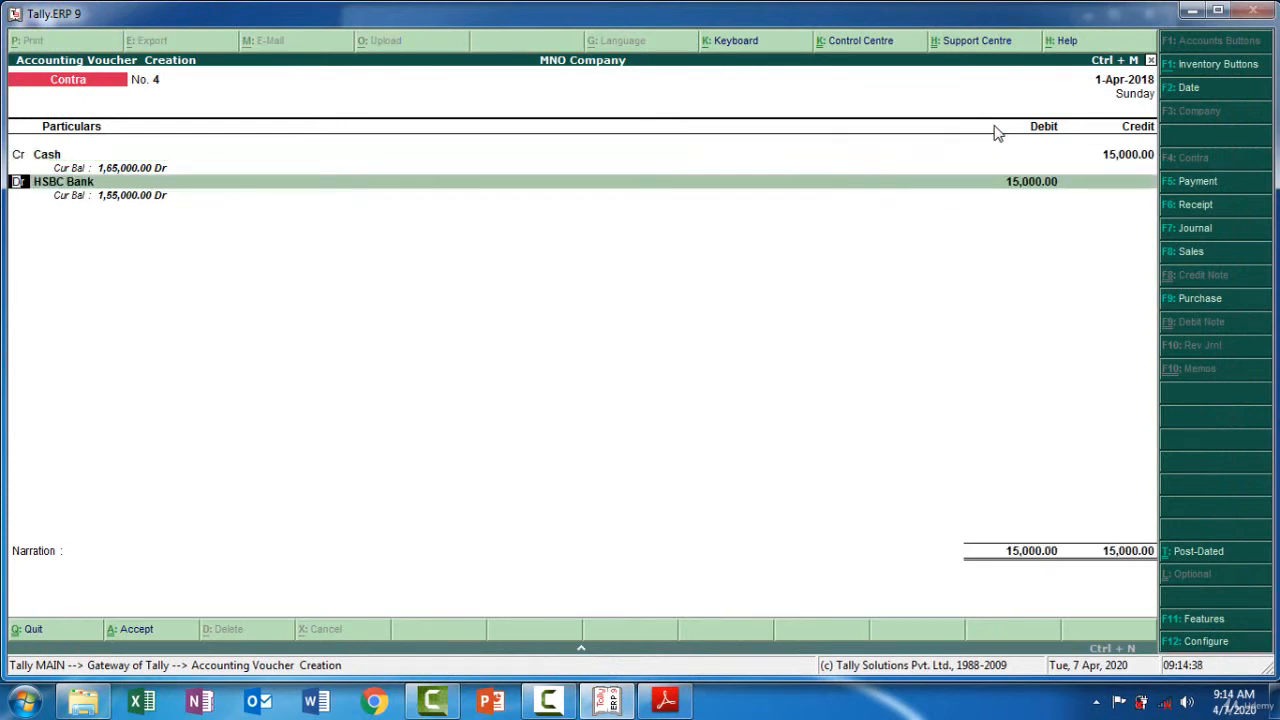
# Step: Replace the debit ledger of the fourth contra voucher with Bank OD, keeping the amount at 15,000
pyautogui.press('Return')
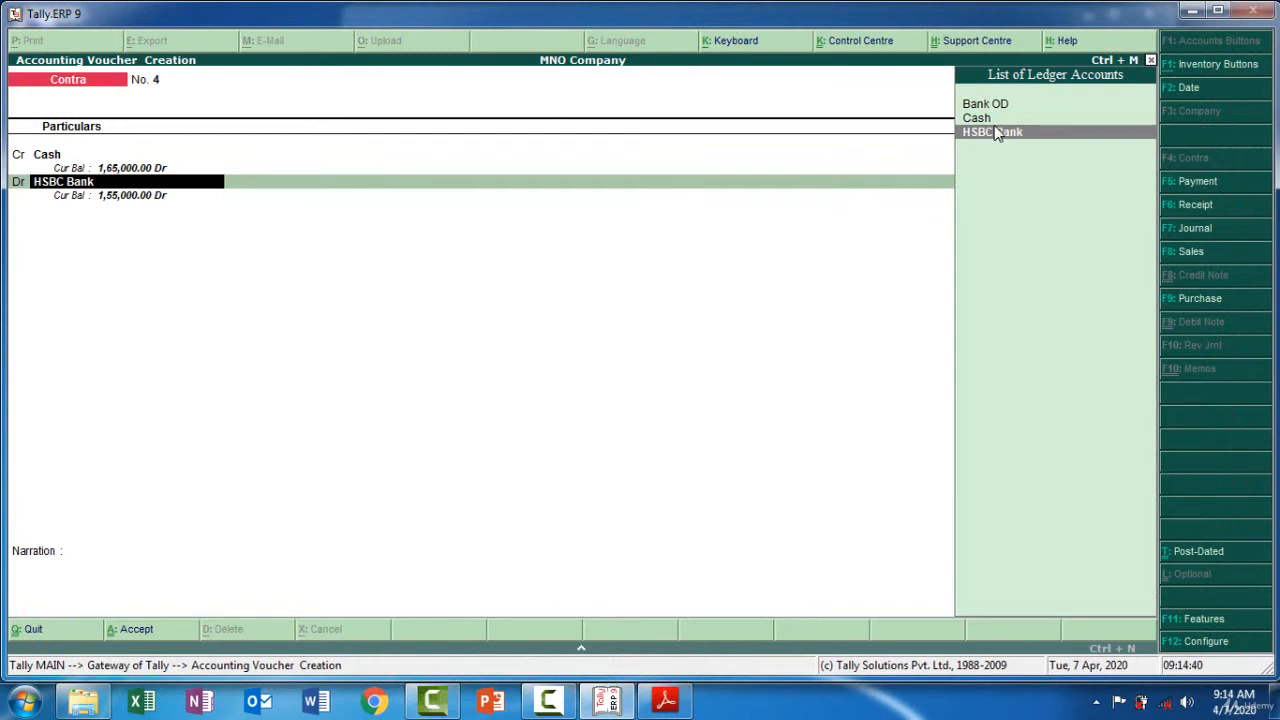
pyautogui.press('Up')
pyautogui.press('Up')
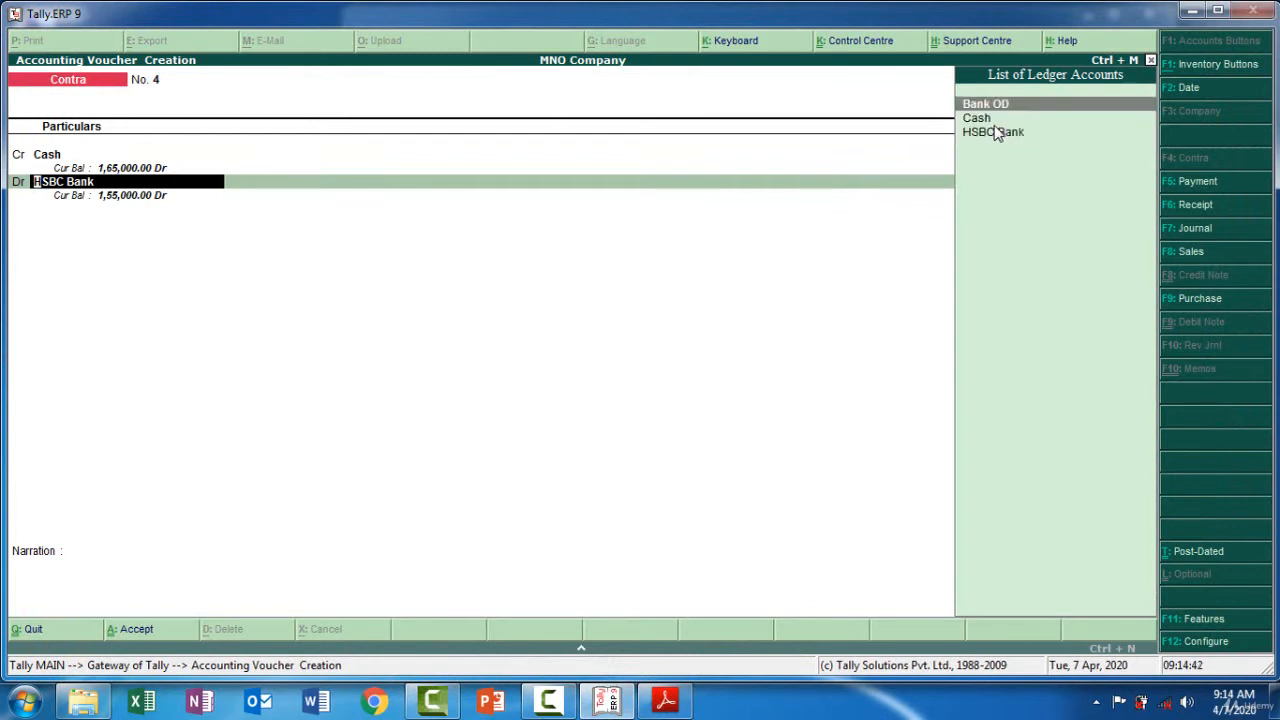
pyautogui.press('Return')
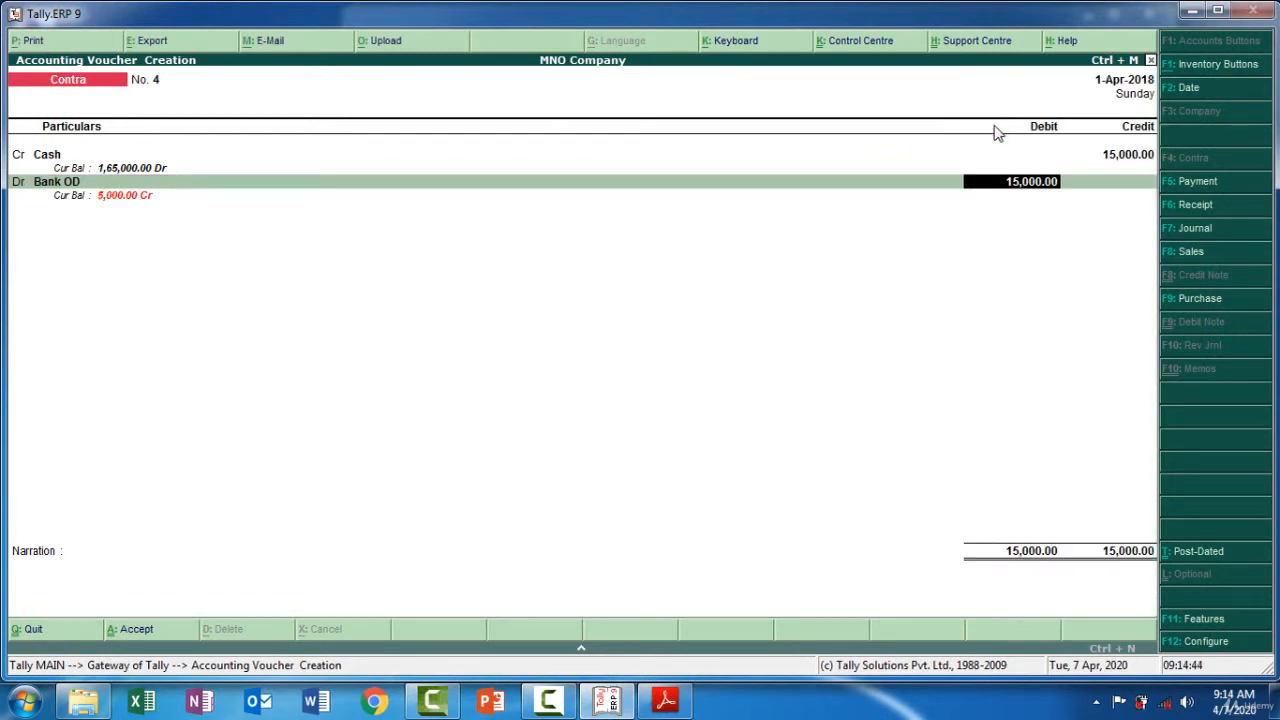
pyautogui.press('Return')
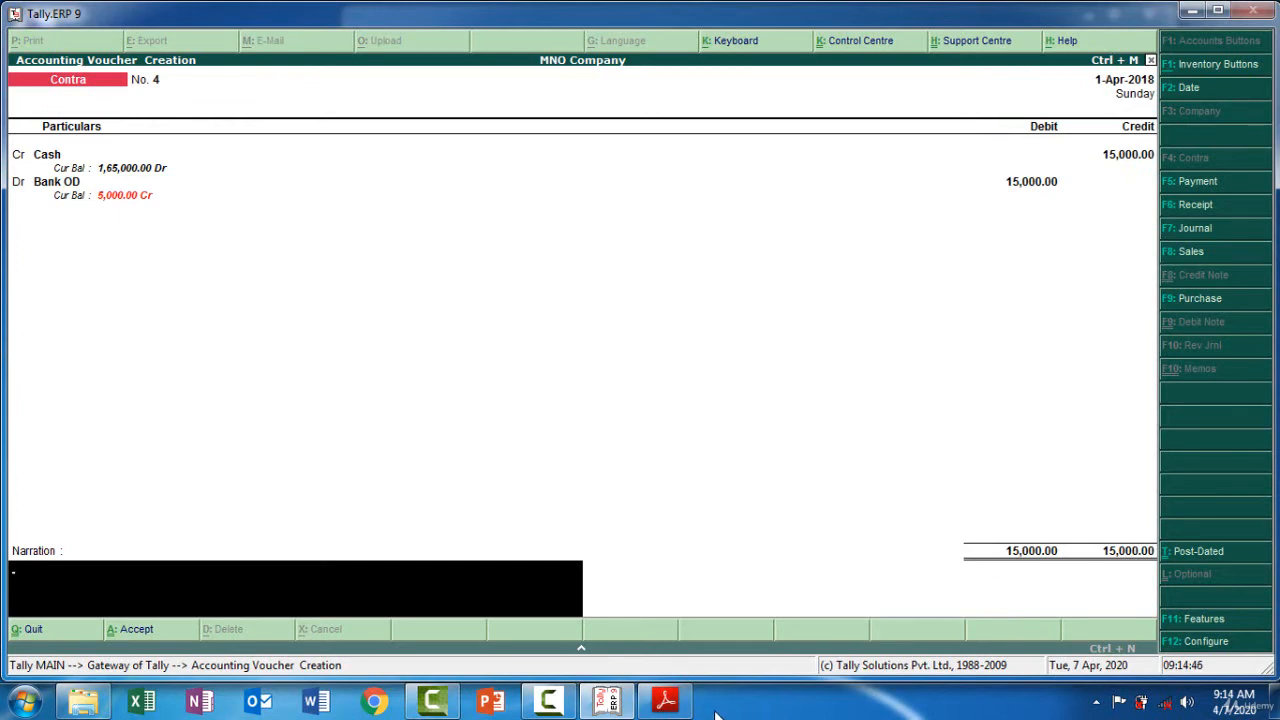
# Step: Copy the narration "Being HSBC bank OD Settled -15000" from page 2 of the PDF into the fourth contra voucher in Tally.ERP 9 and save it
pyautogui.click(664, 702)
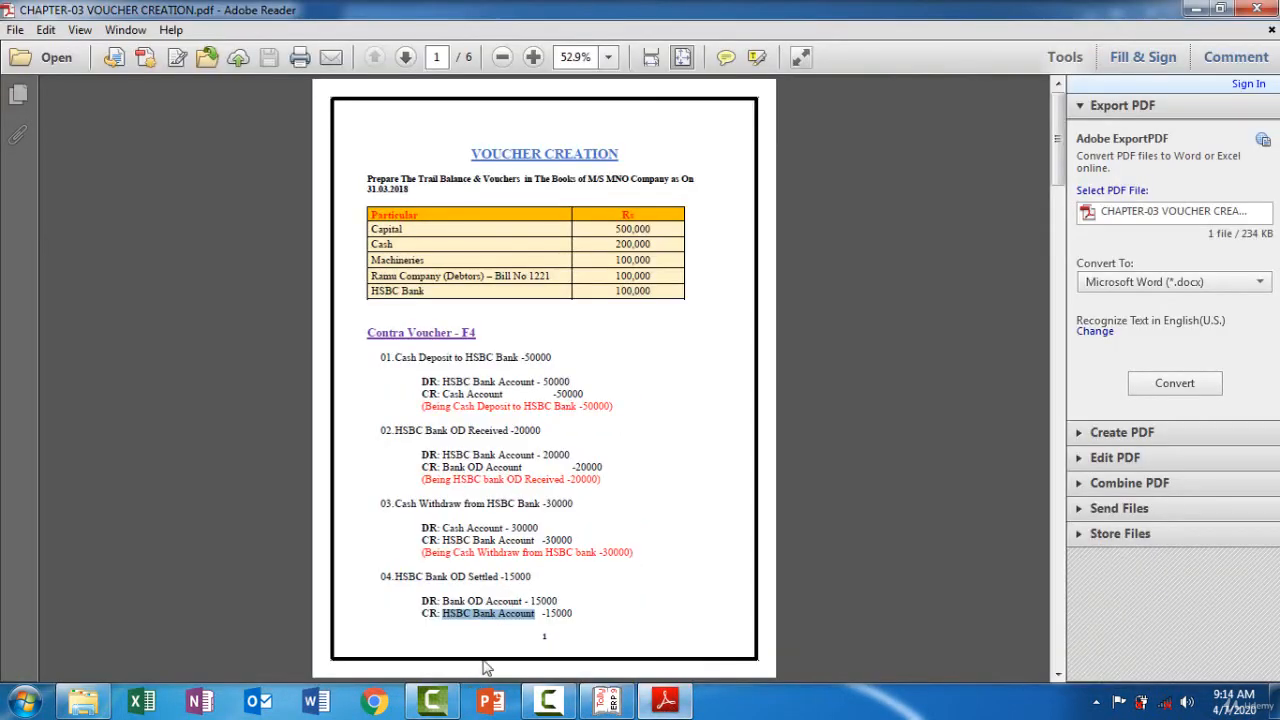
pyautogui.click(1054, 606)
pyautogui.click(1054, 606)
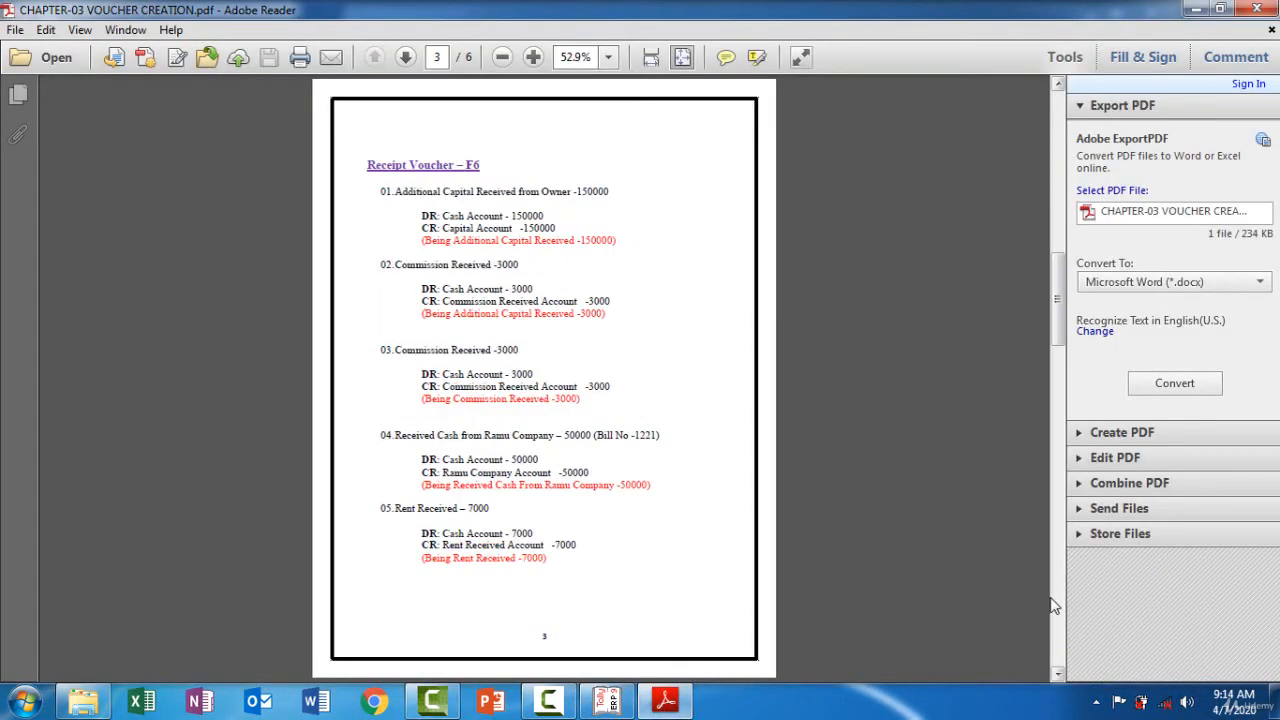
pyautogui.click(1060, 190)
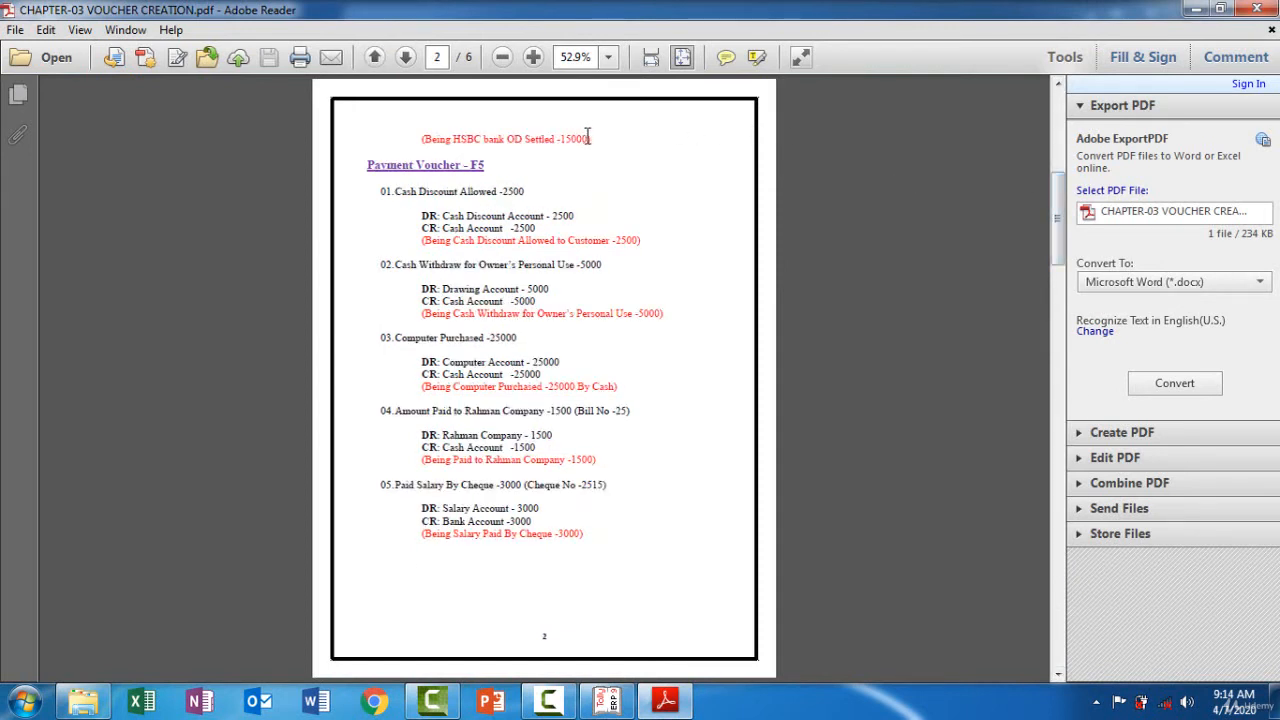
pyautogui.moveTo(590, 139); pyautogui.dragTo(436, 141)
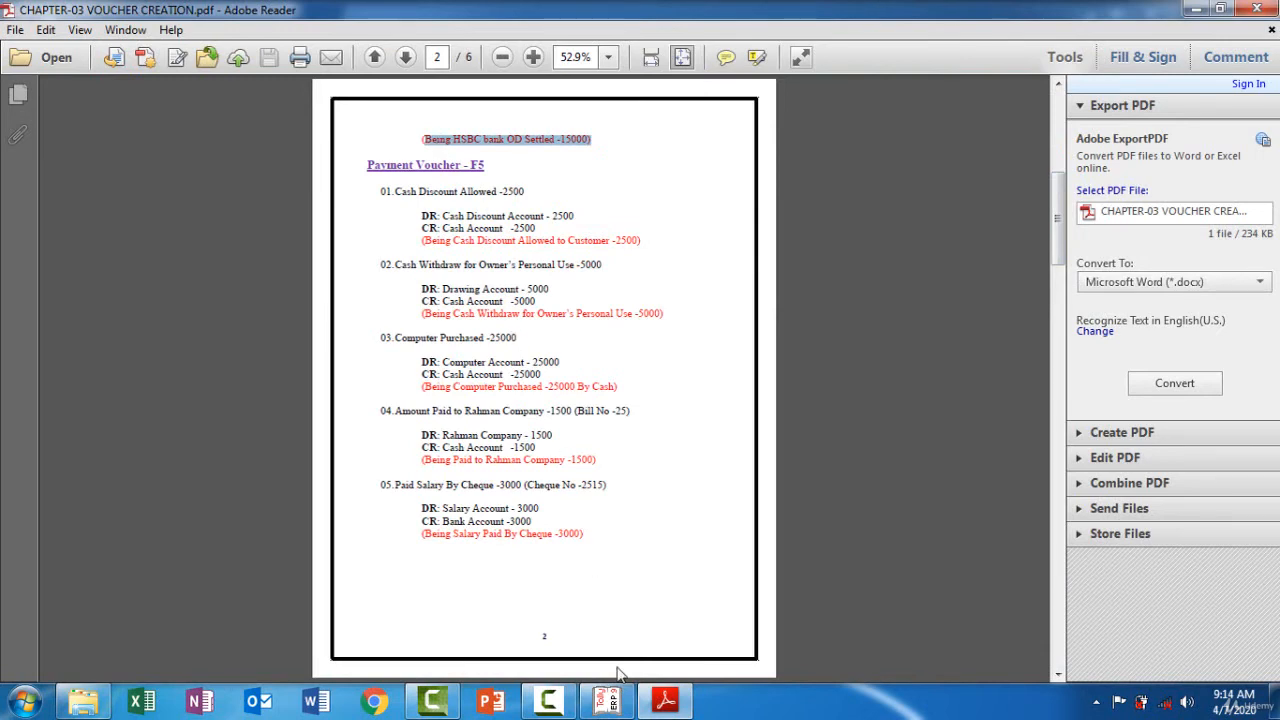
pyautogui.click(663, 702)
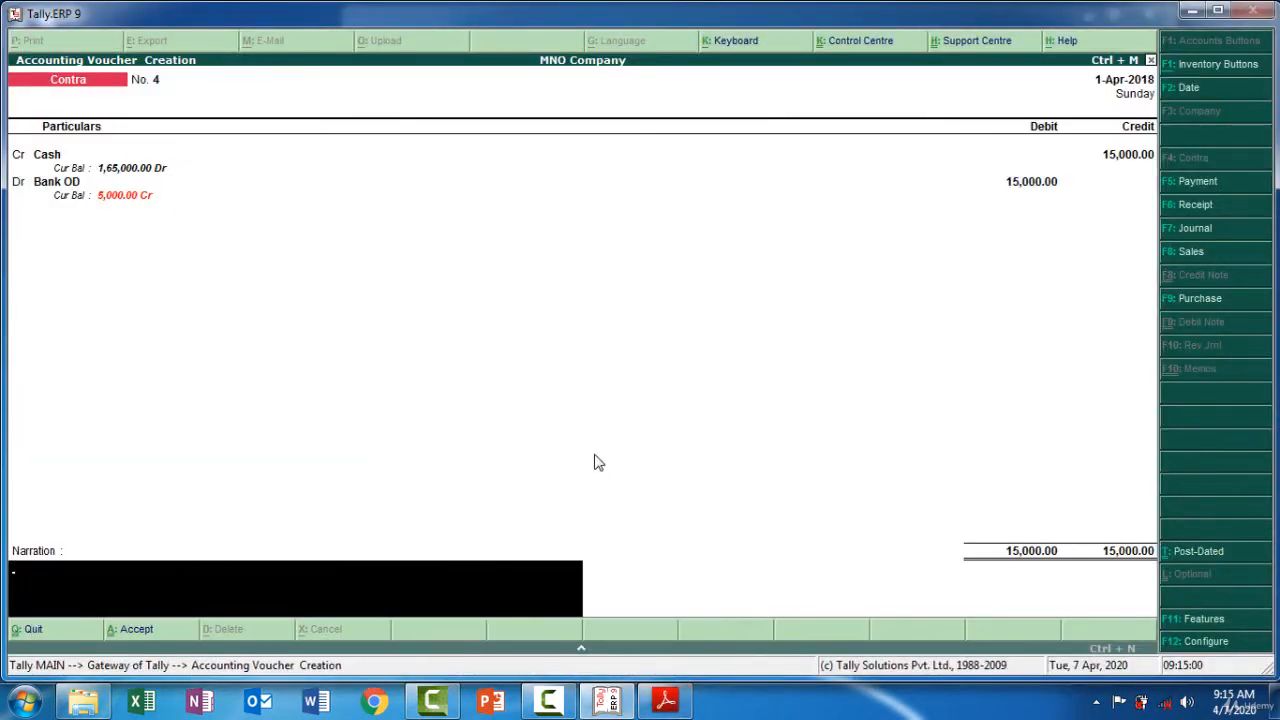
pyautogui.hotkey('ctrl', 'alt', 'v')
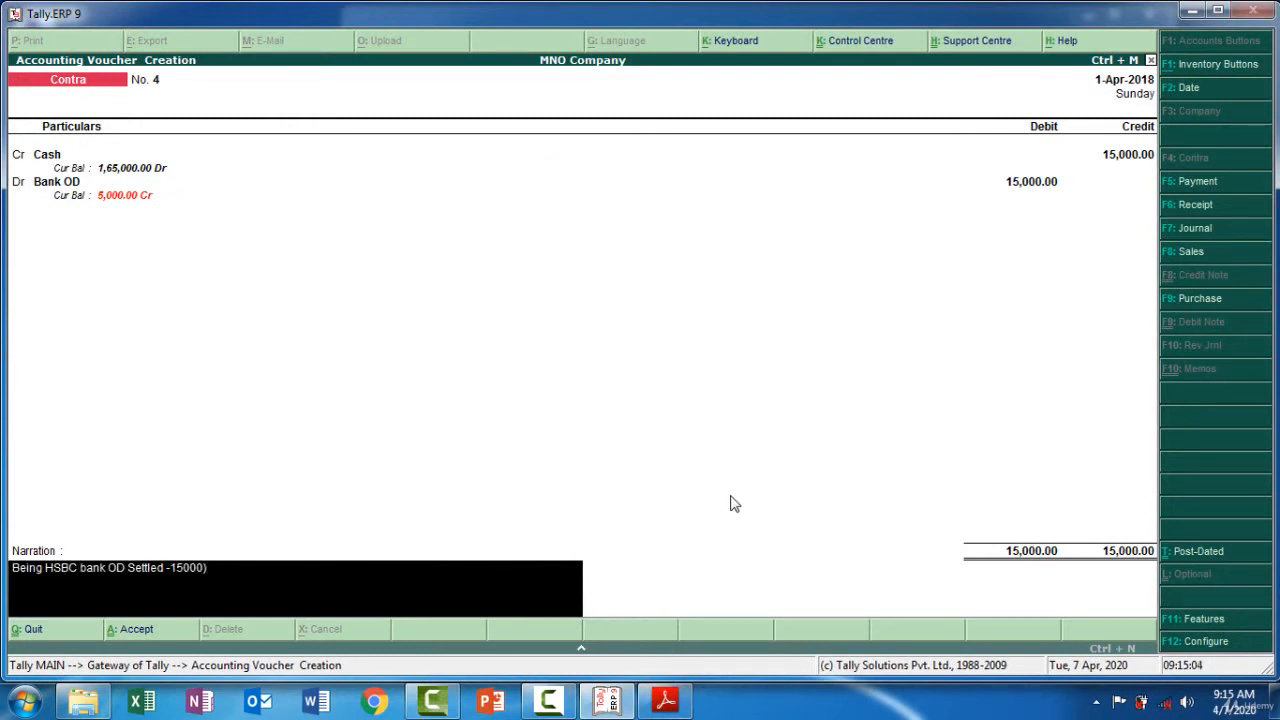
pyautogui.press('BackSpace')
pyautogui.press('Return')
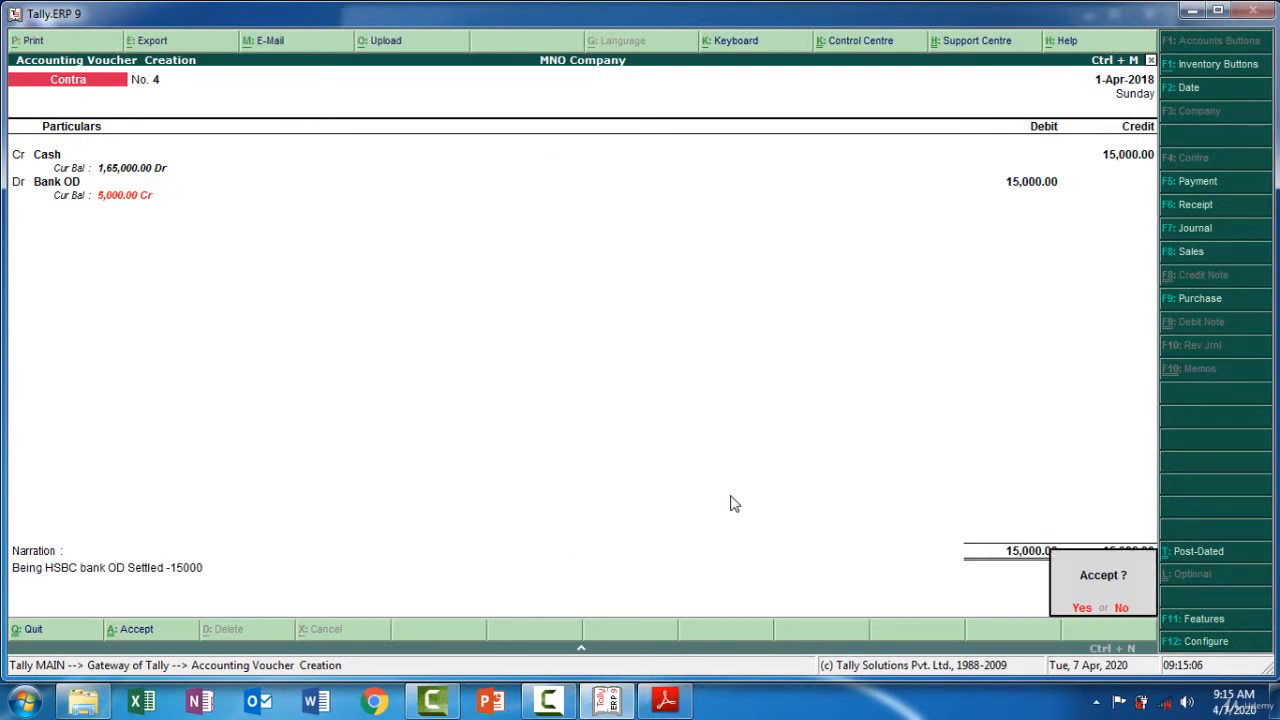
pyautogui.press('Return')
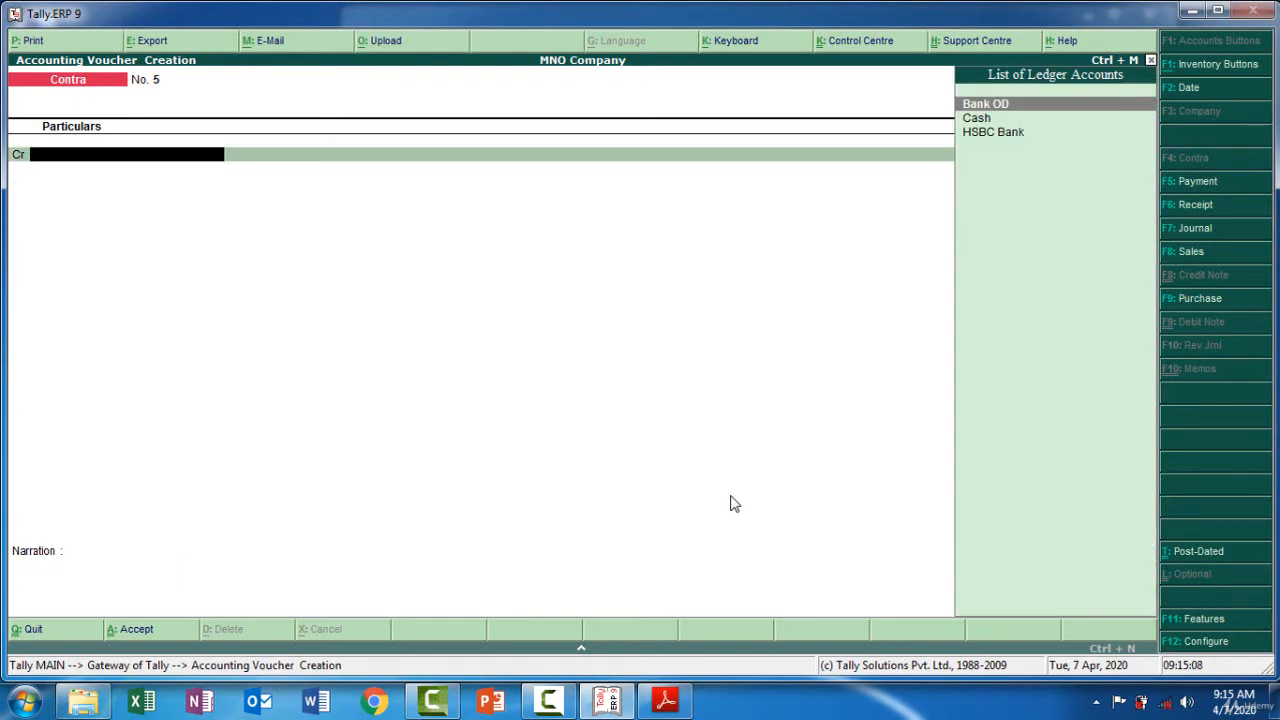
# Step: Check the payment voucher exercises in the PDF and change the voucher type in Tally.ERP 9 to Payment
pyautogui.click(667, 701)
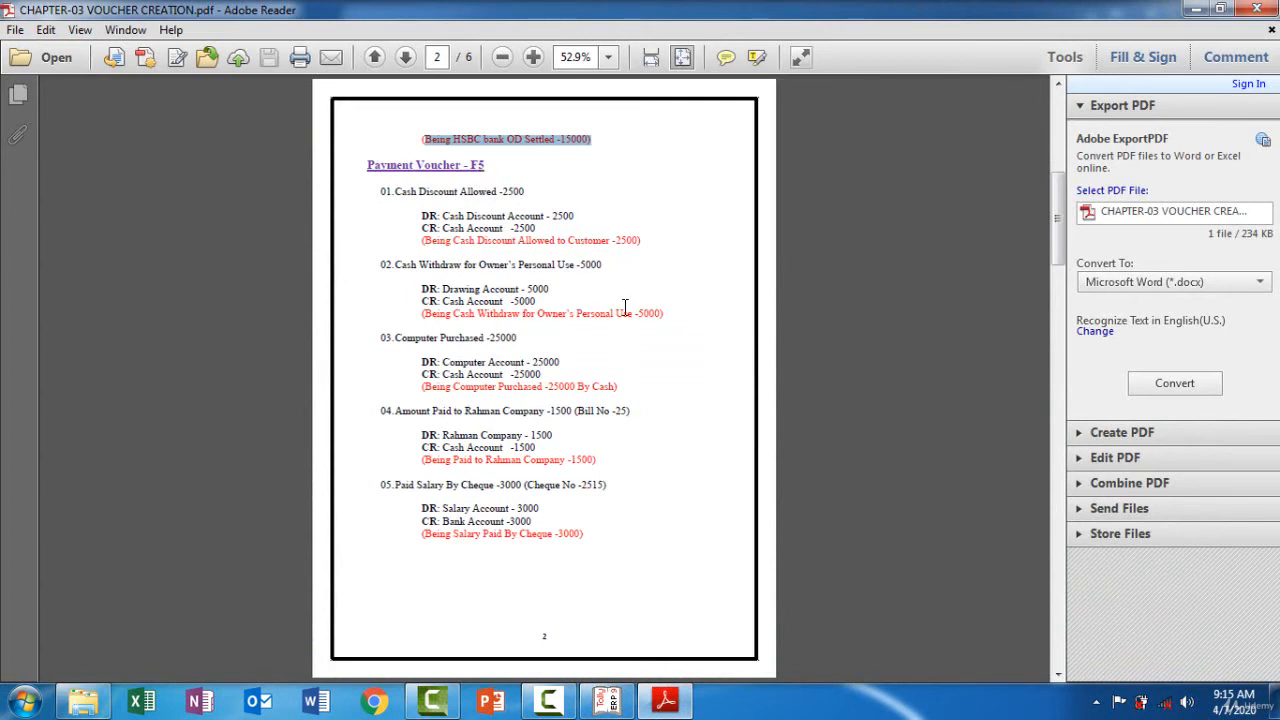
pyautogui.click(679, 703)
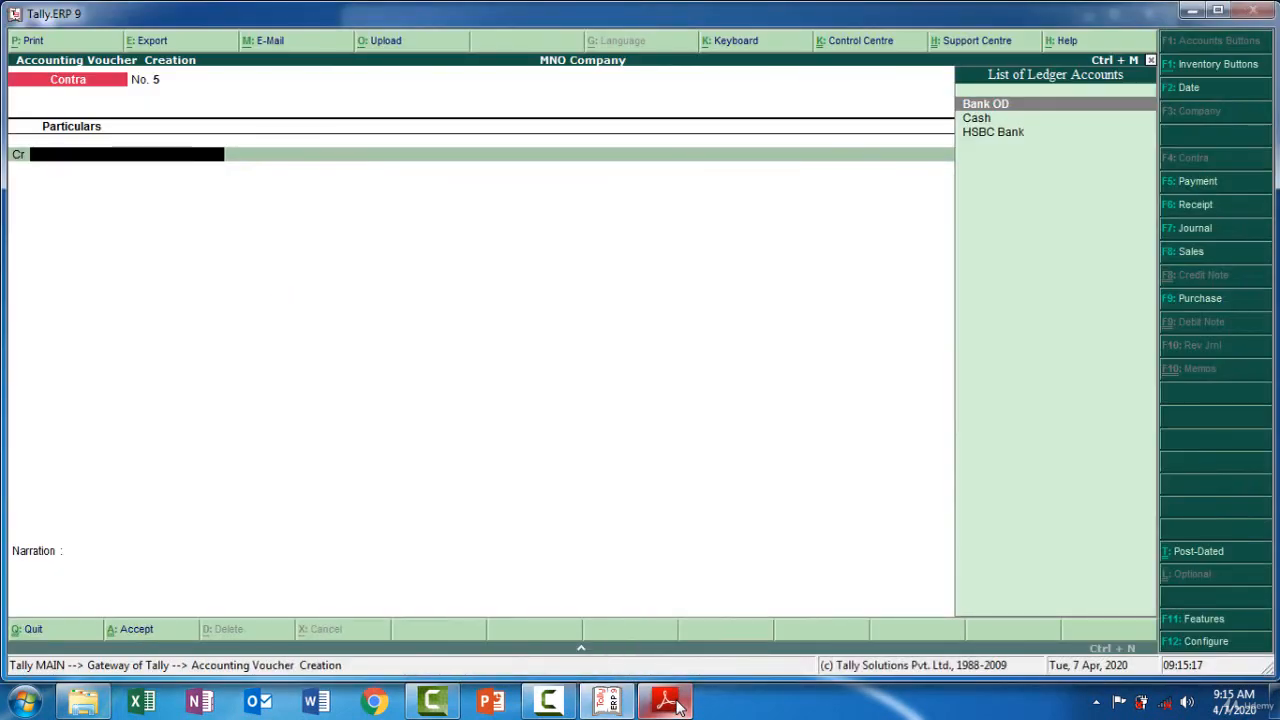
pyautogui.press('F5')
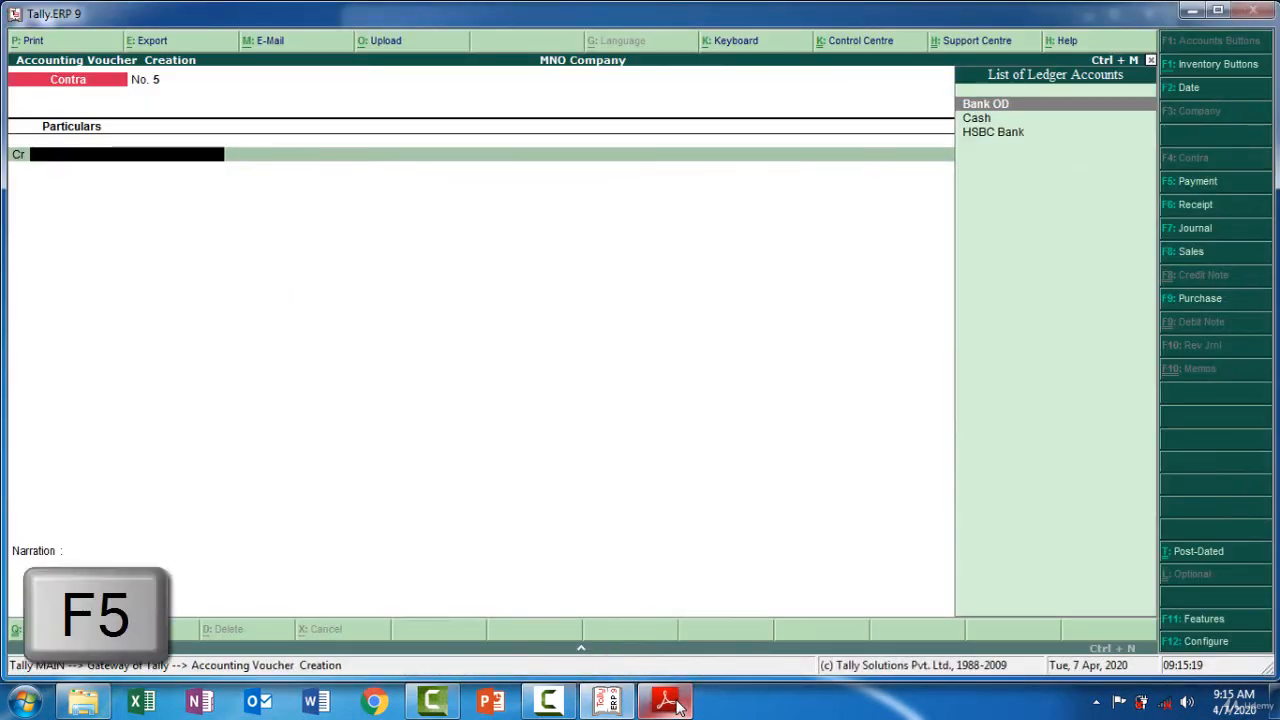
pyautogui.click(1208, 183)
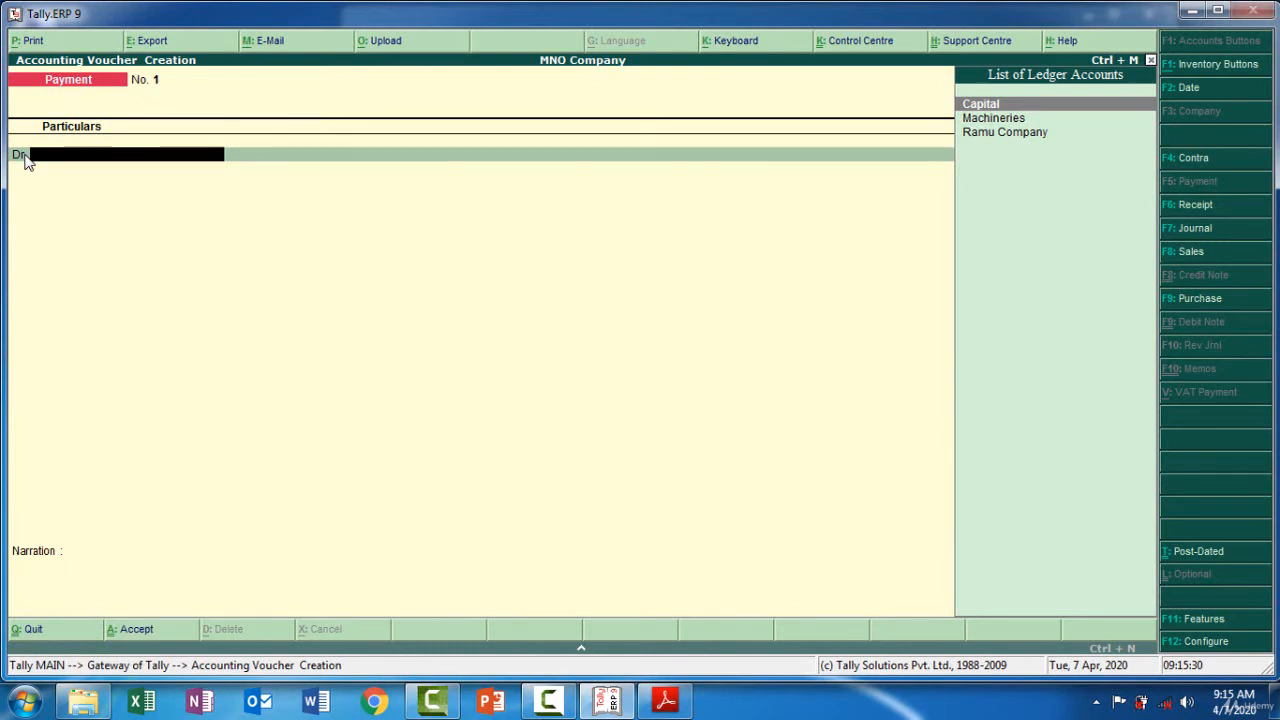
# Step: Switch to the PDF in Adobe Reader and copy the name "Cash Discount Allowed" from the first payment exercise
pyautogui.click(666, 700)
pyautogui.click(680, 711)
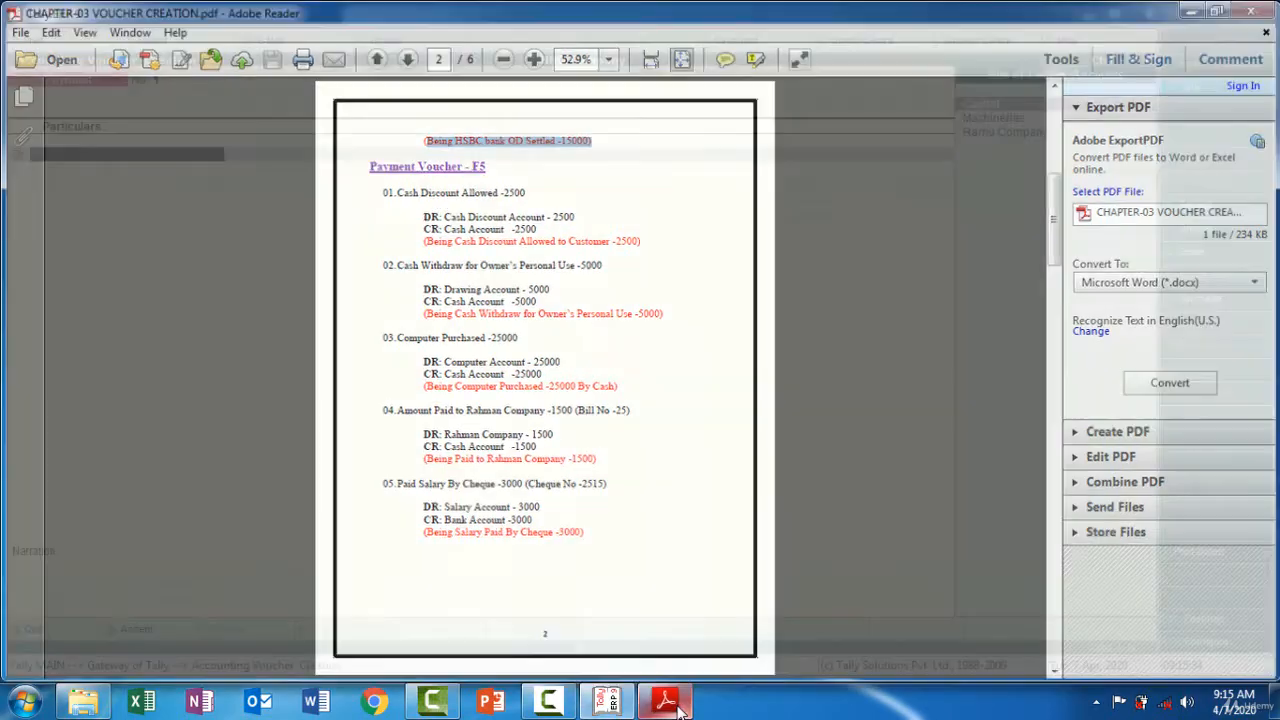
pyautogui.click(680, 711)
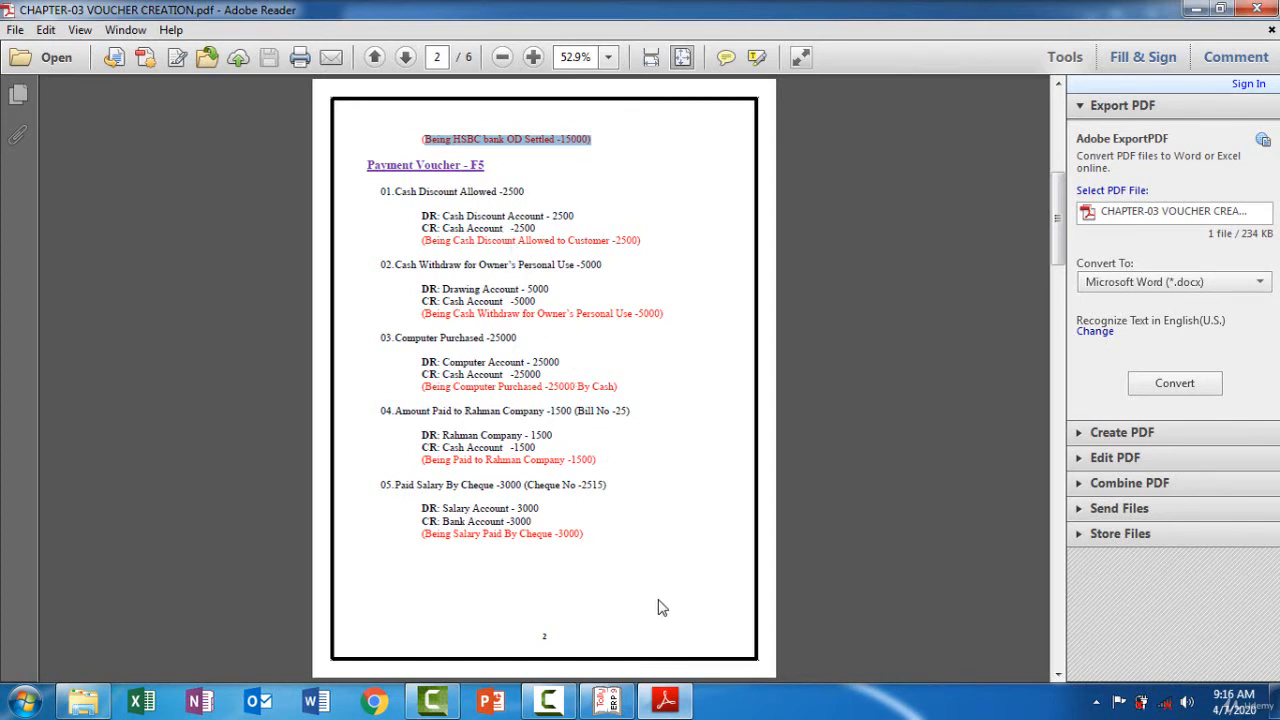
pyautogui.moveTo(676, 703)
pyautogui.moveTo(497, 192); pyautogui.dragTo(406, 183)
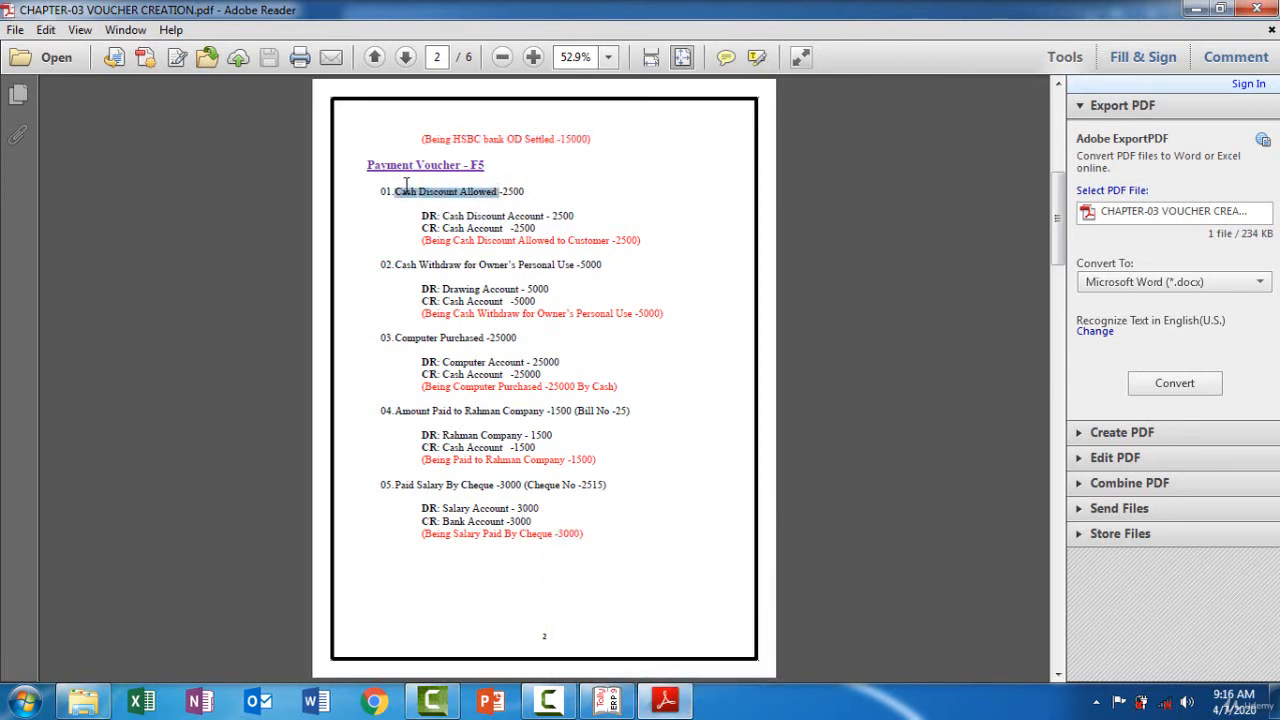
# Step: In Tally.ERP 9, create the ledger Cash Discount Allowed under Indirect Expenses as the debit account of the first payment voucher
pyautogui.click(665, 700)
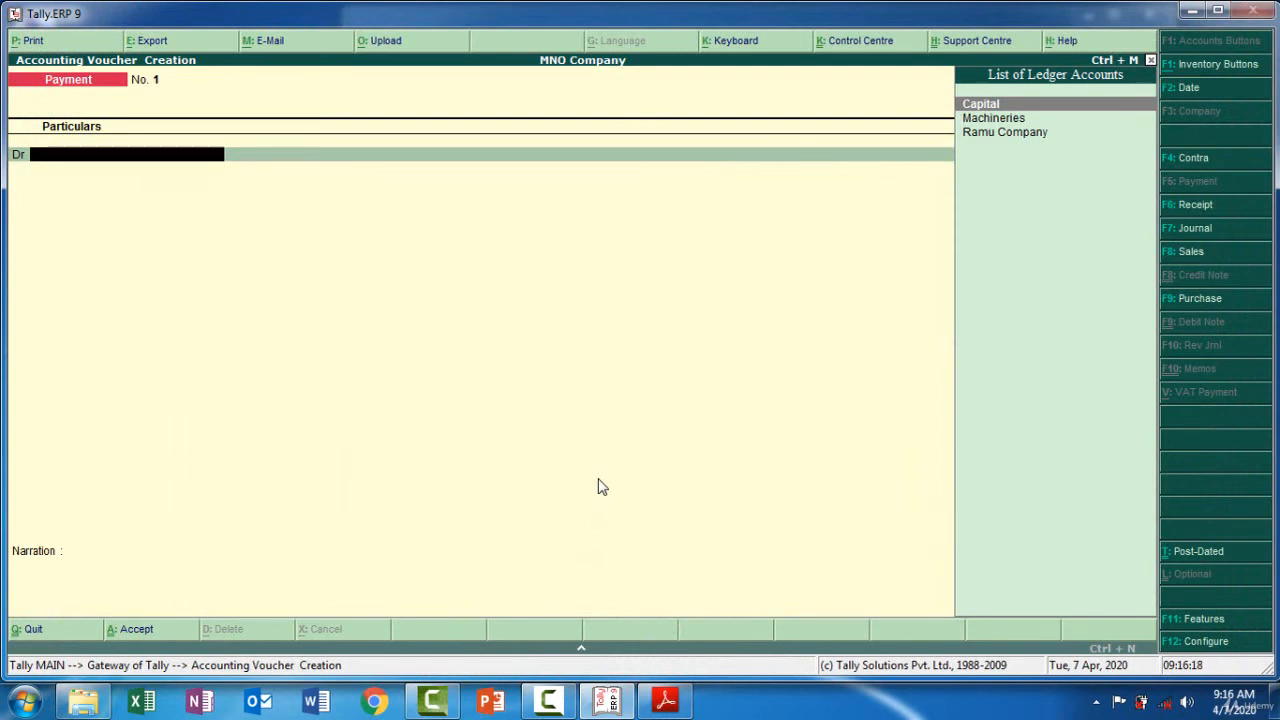
pyautogui.hotkey('alt', 'c')
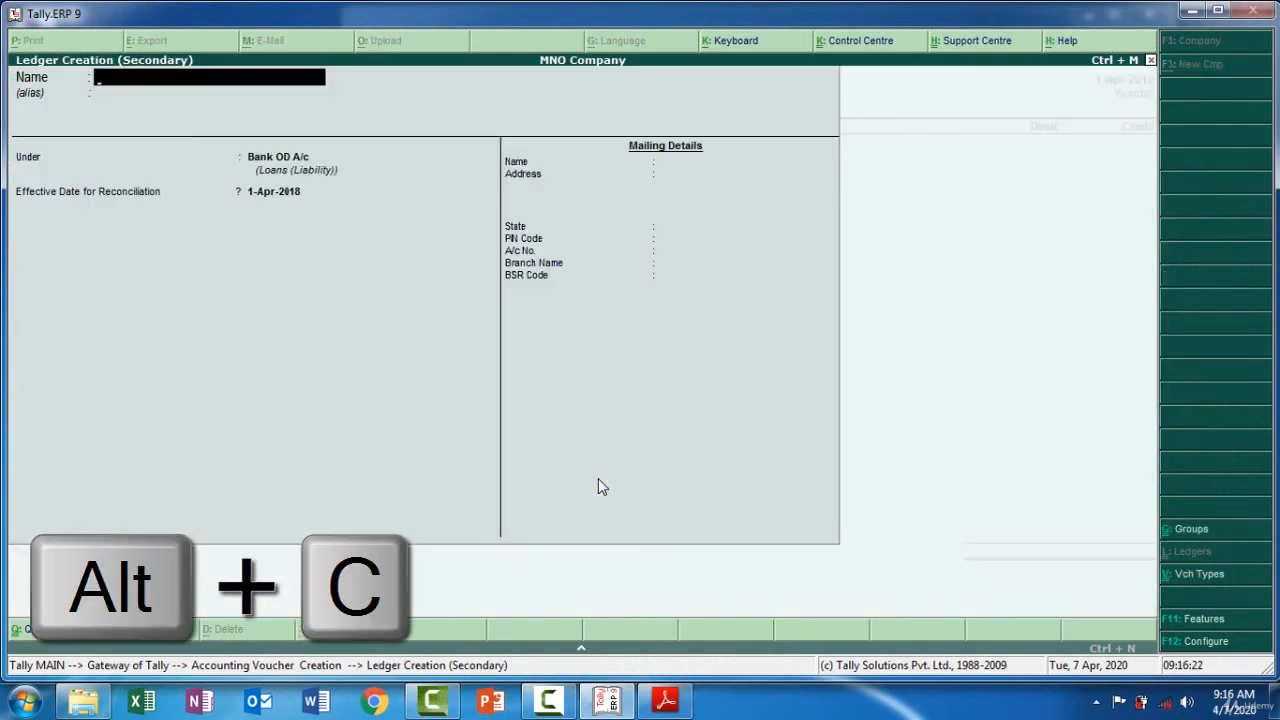
pyautogui.write('Cash Discount Allowed')
pyautogui.press('Return')
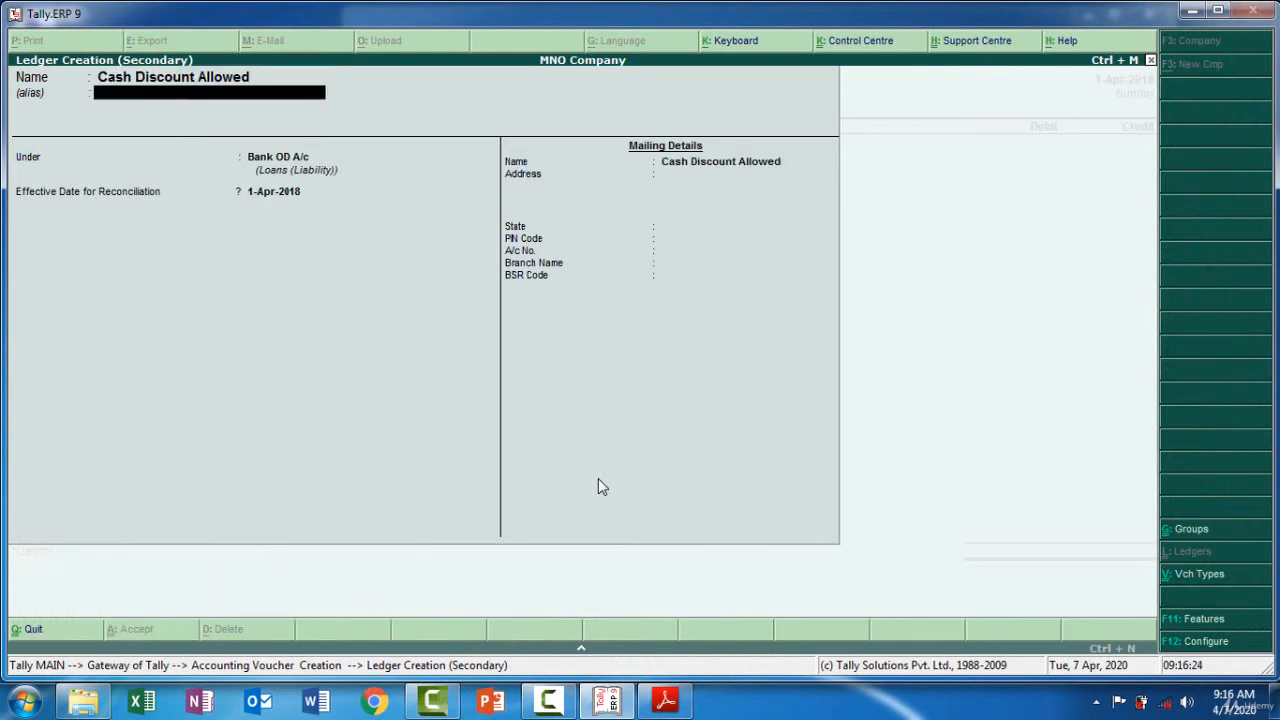
pyautogui.press('Return')
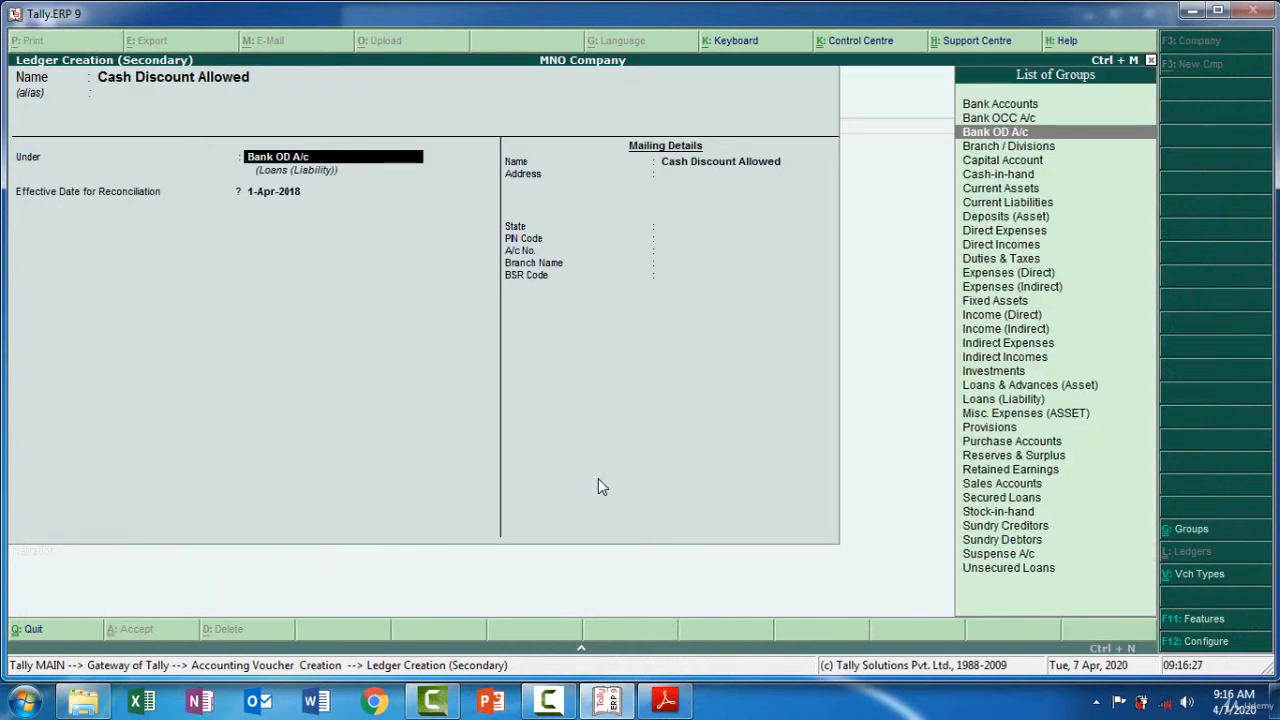
pyautogui.write('Ind')
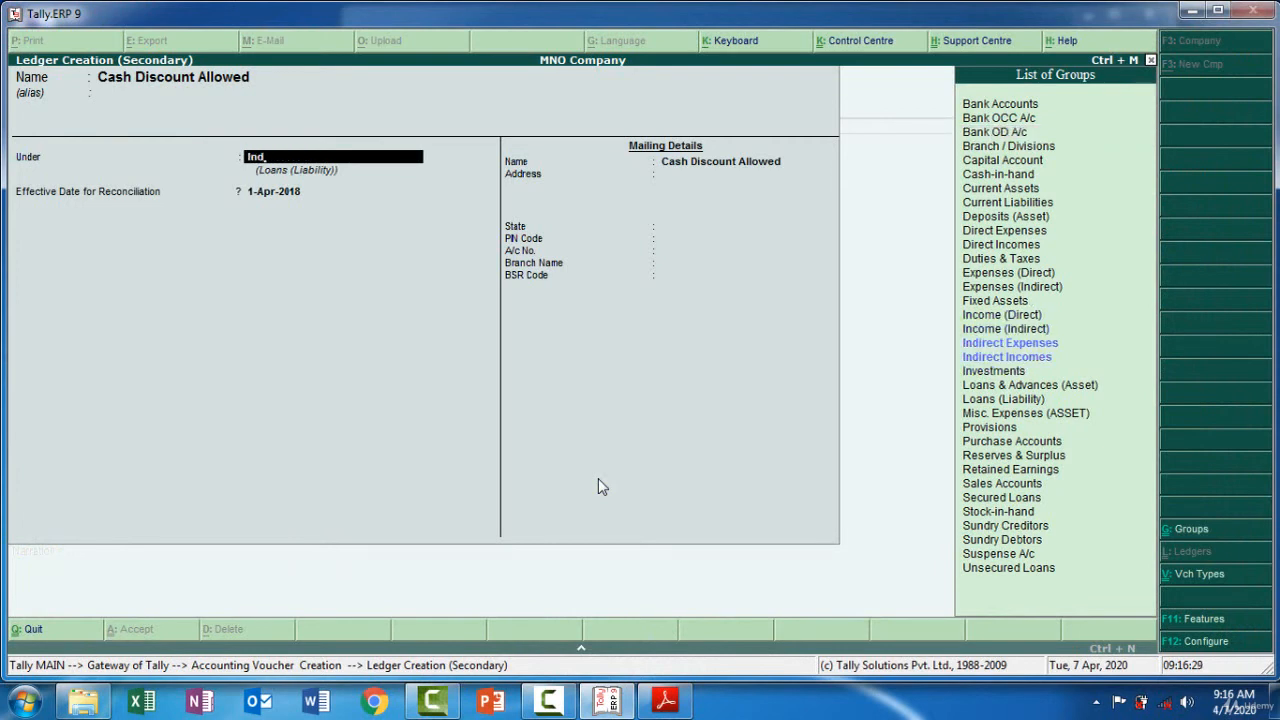
pyautogui.press('Return')
pyautogui.press('Return')
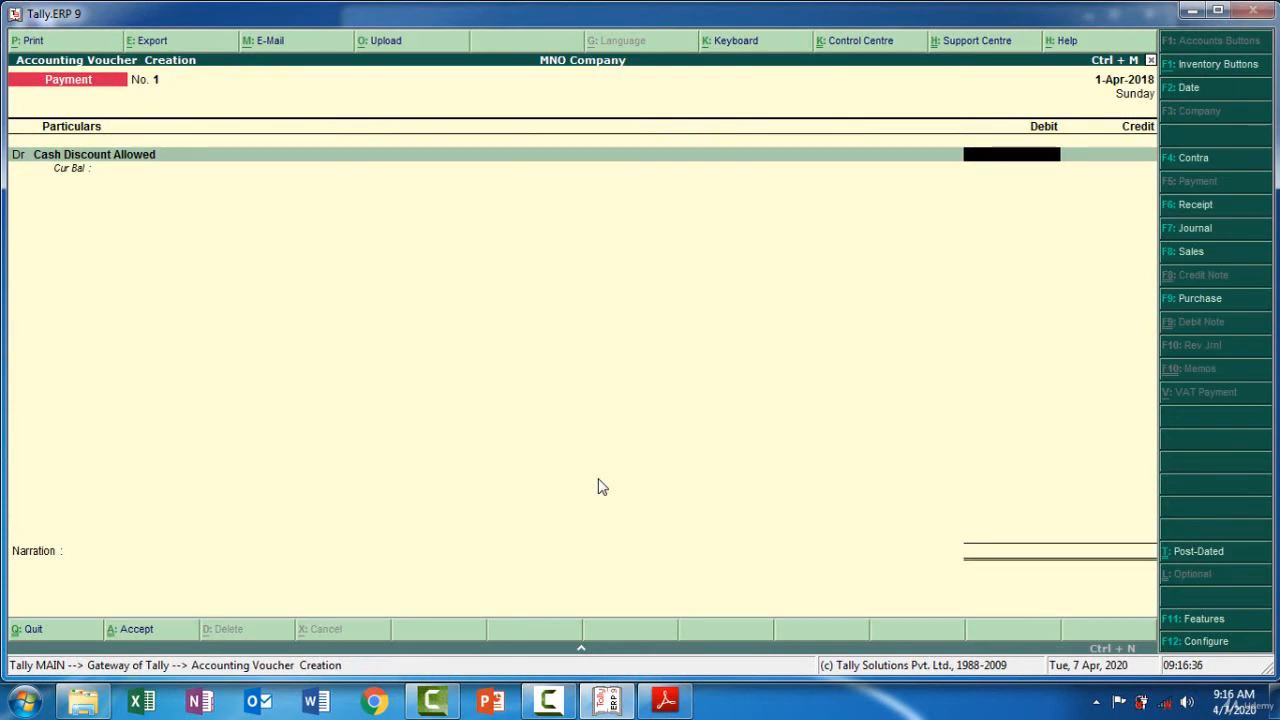
# Step: Check the first payment exercise's amount in the PDF and debit Cash Discount Allowed with 2,500 in Tally.ERP 9
pyautogui.click(667, 703)
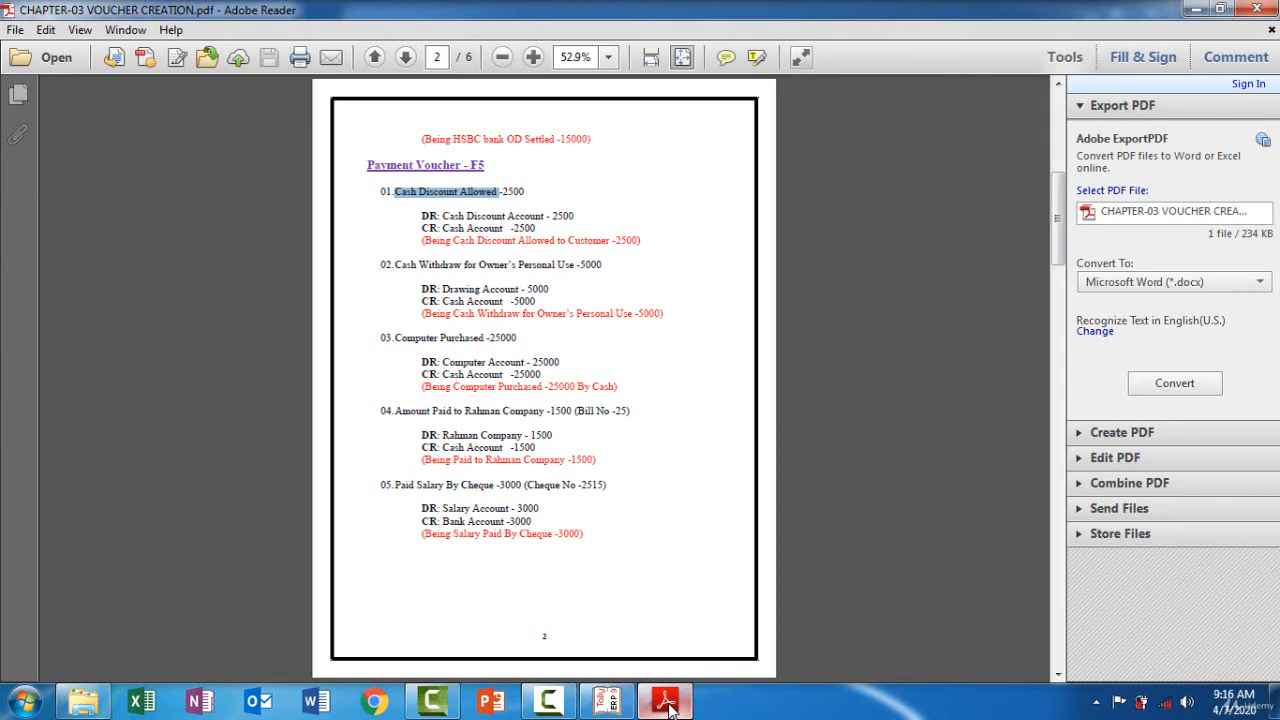
pyautogui.click(667, 703)
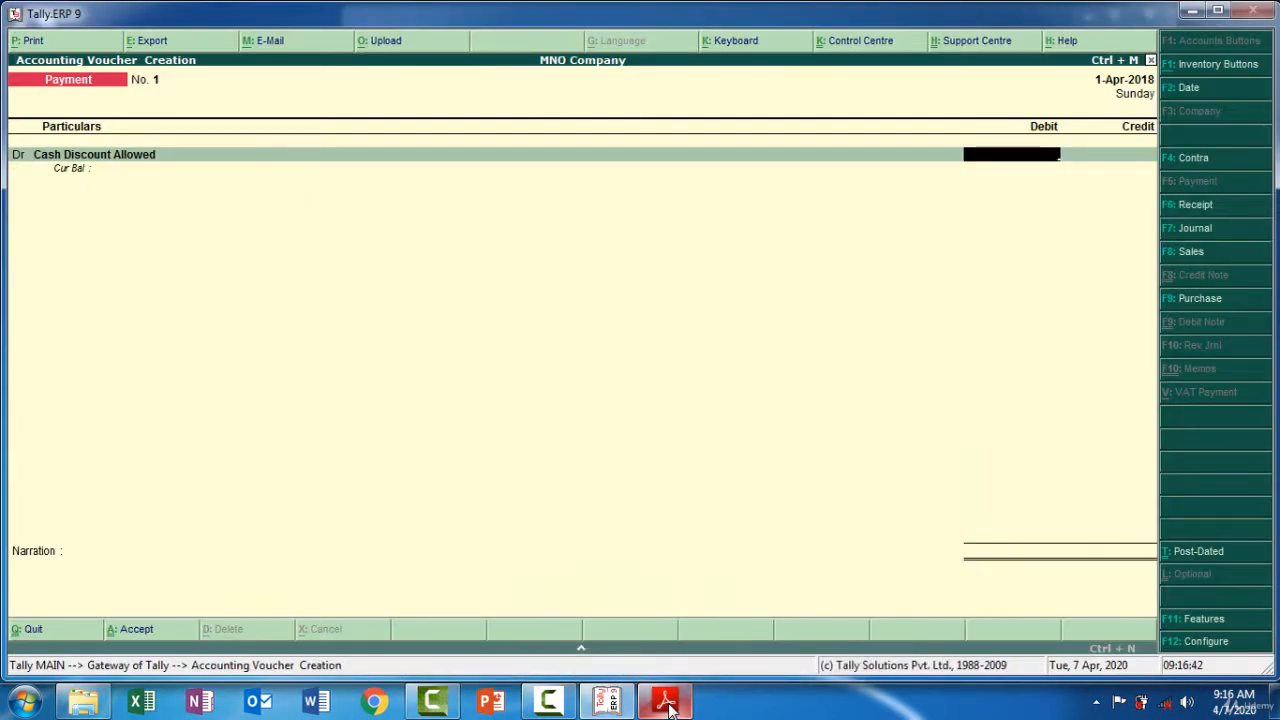
pyautogui.write('25000')
pyautogui.press('BackSpace')
pyautogui.press('Return')
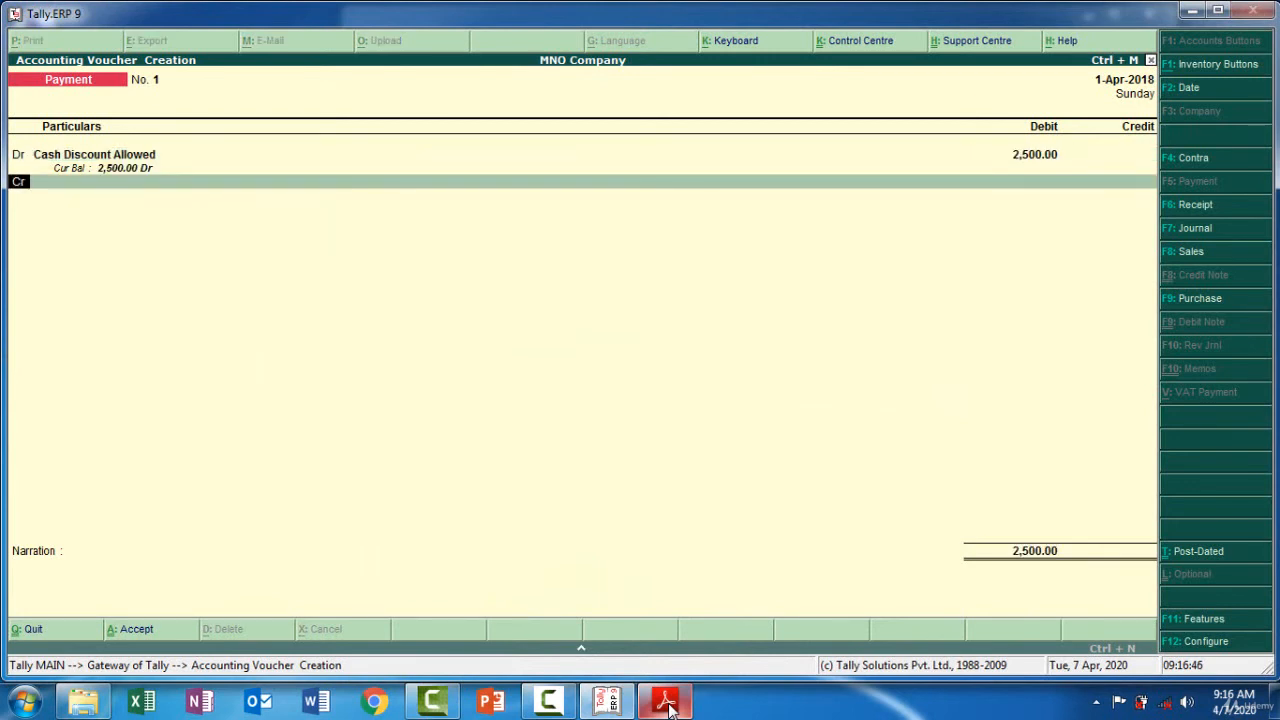
# Step: Add a credit line for Cash with 2,500 to the first payment voucher
pyautogui.press('Return')
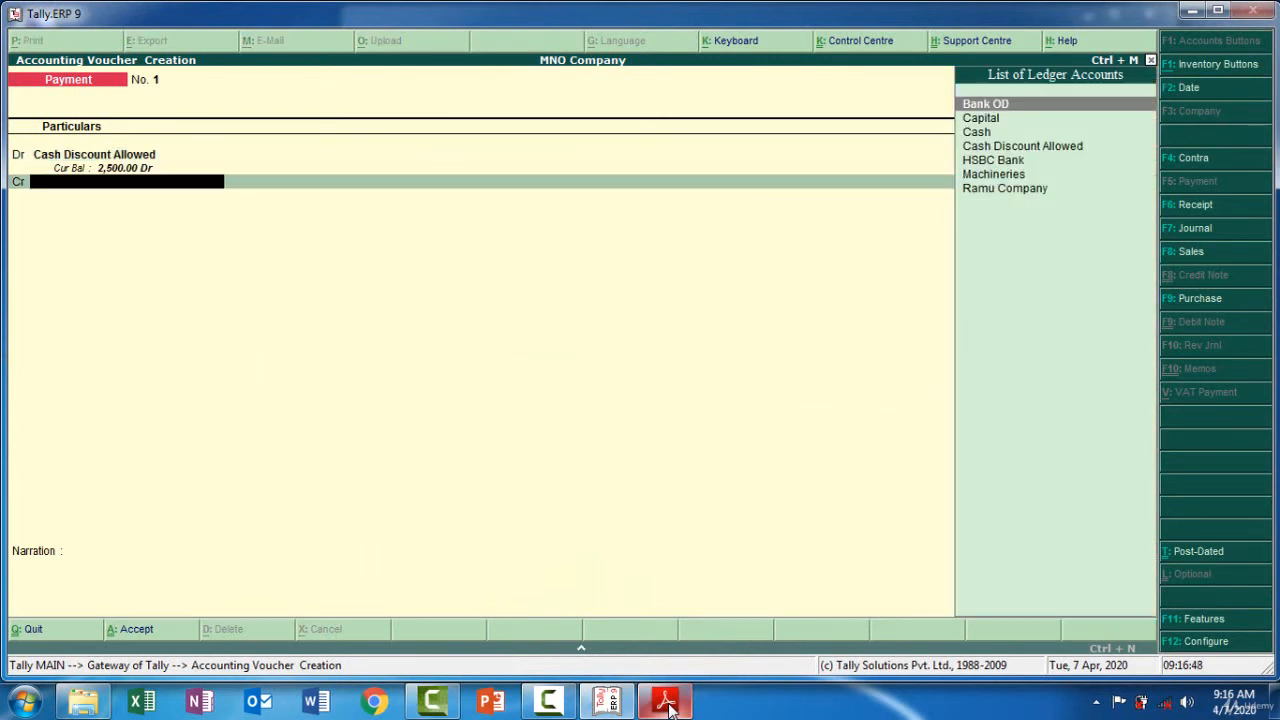
pyautogui.press('Down')
pyautogui.press('Down')
pyautogui.press('Return')
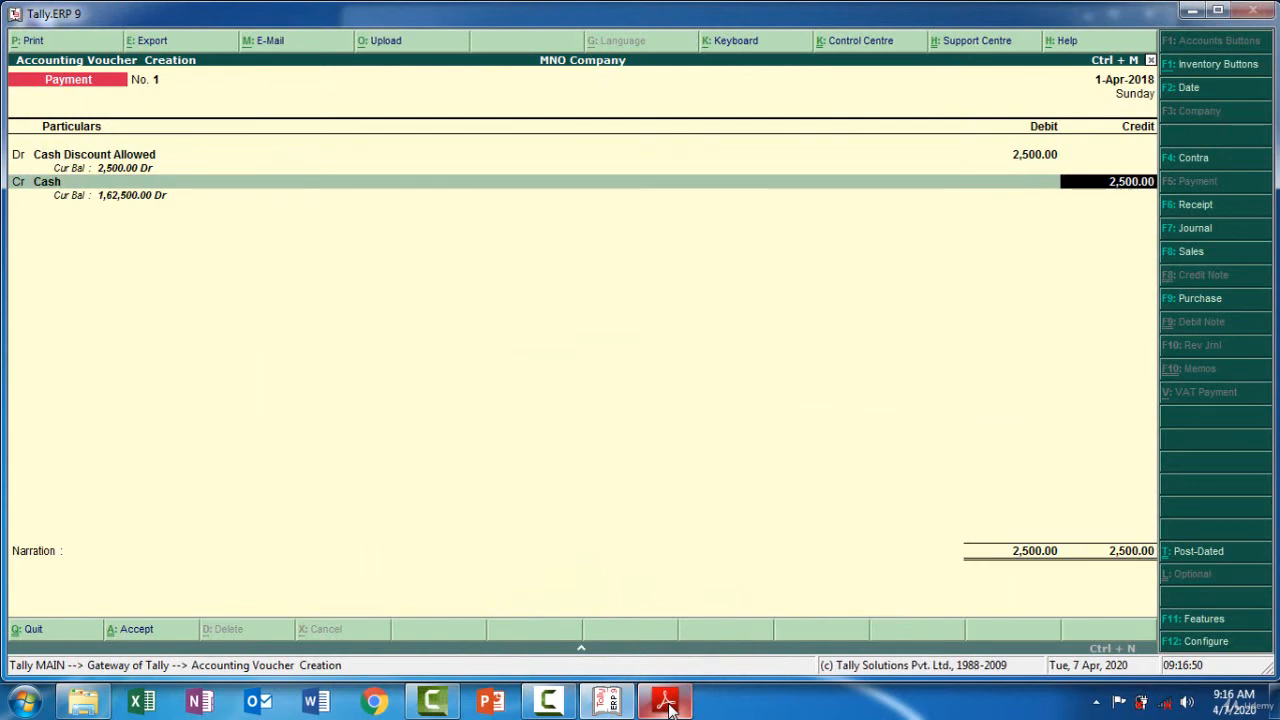
pyautogui.press('Return')
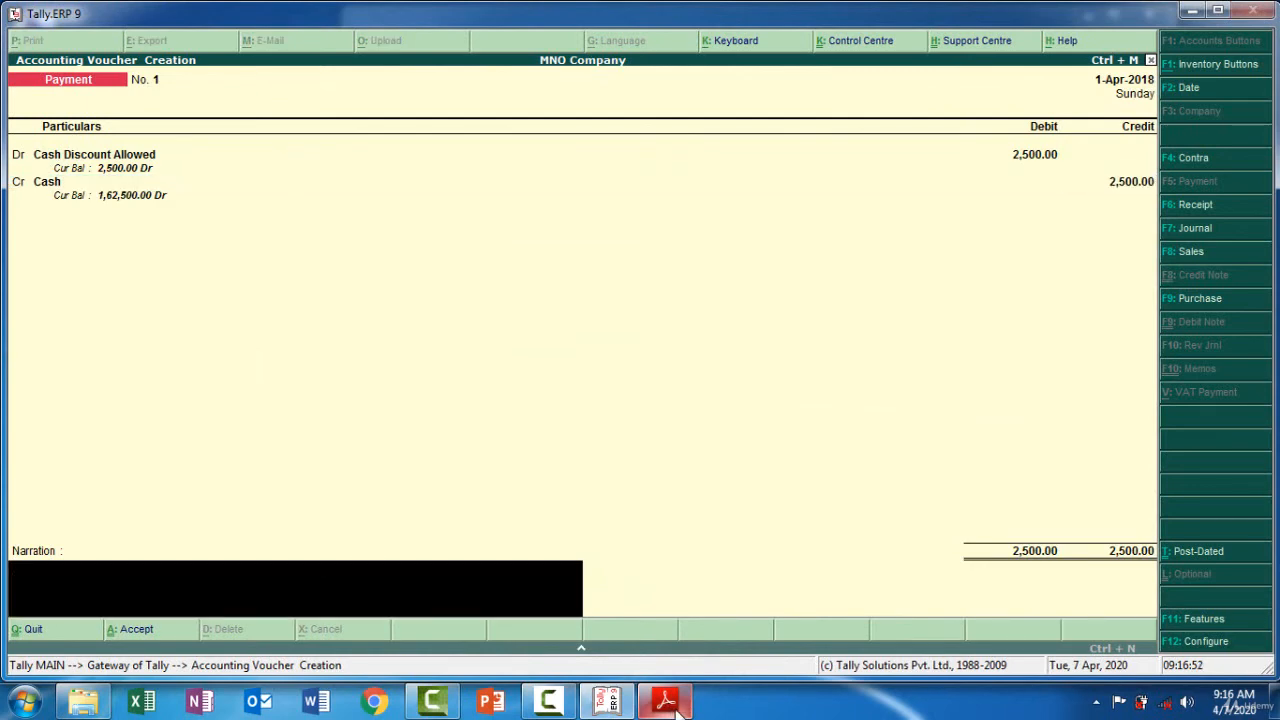
# Step: Copy the PDF's narration "Being Cash Discount Allowed to Customer -2500" into the payment voucher in Tally.ERP 9 and save it
pyautogui.click(660, 584)
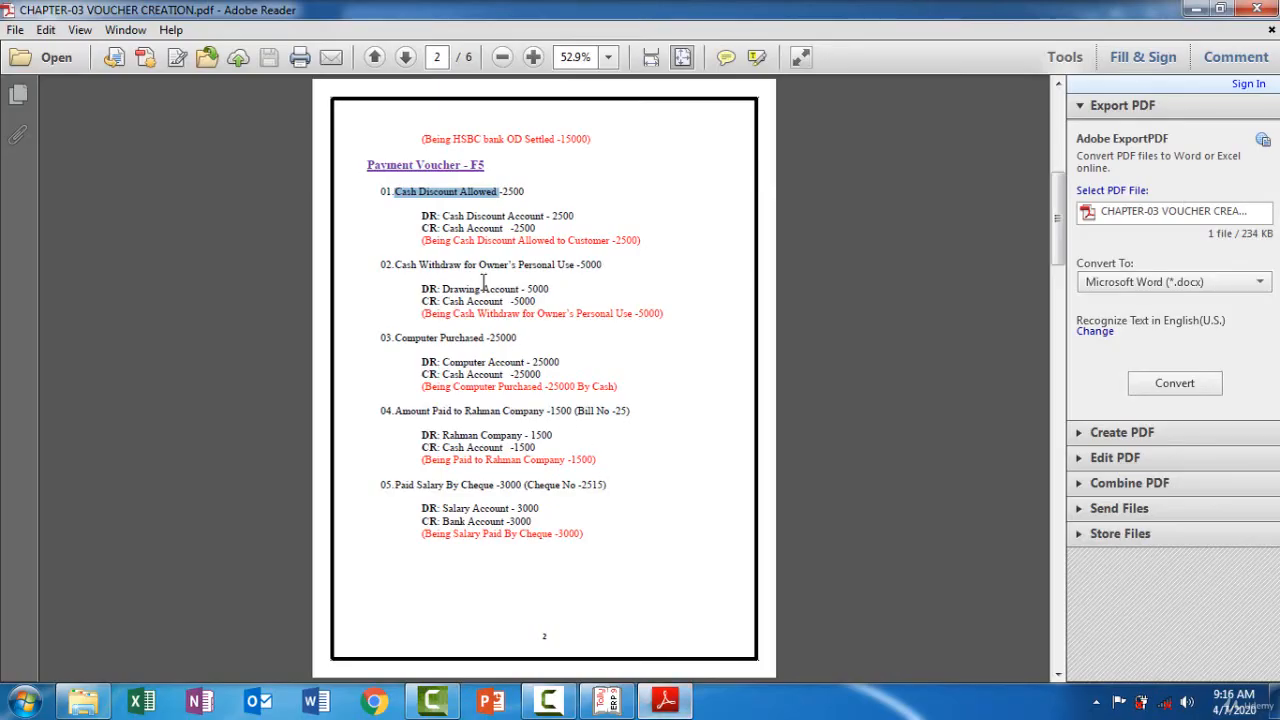
pyautogui.click(636, 240)
pyautogui.moveTo(636, 240)
pyautogui.mouseDown()
pyautogui.moveTo(472, 226)
pyautogui.moveTo(455, 243)
pyautogui.moveTo(424, 241)
pyautogui.moveTo(633, 241)
pyautogui.mouseUp()
pyautogui.click(470, 228)
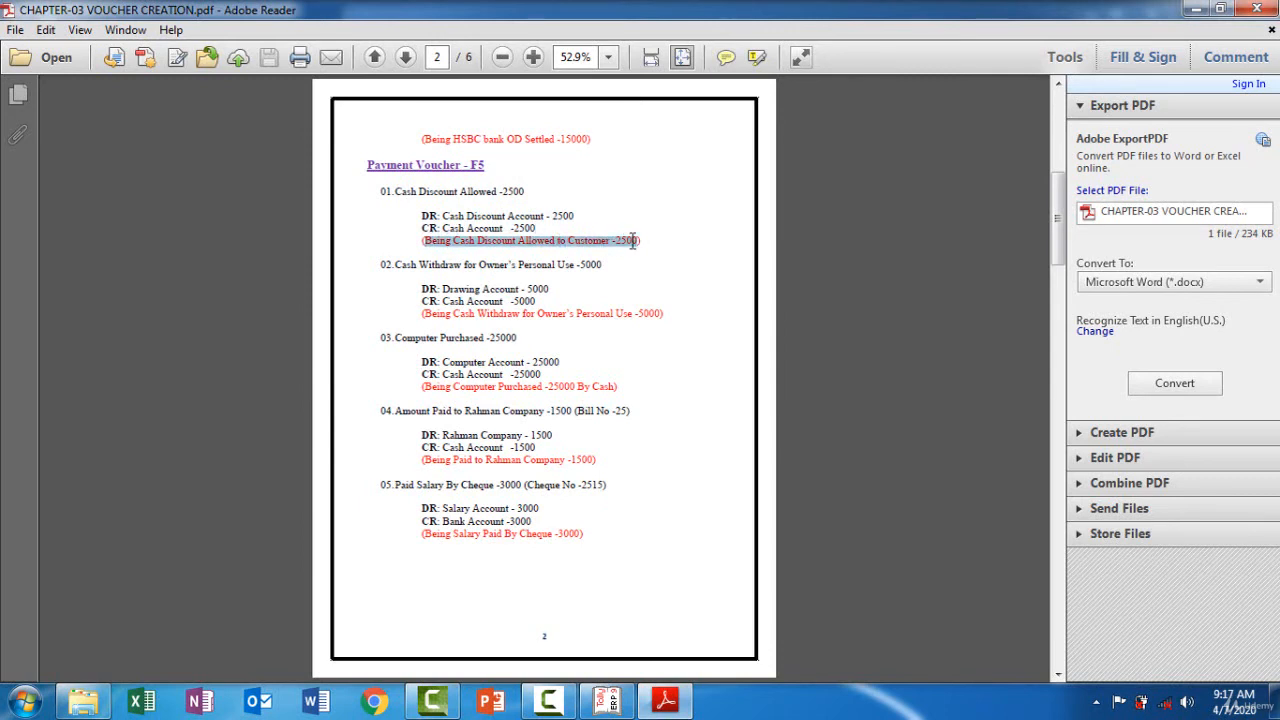
pyautogui.click(662, 708)
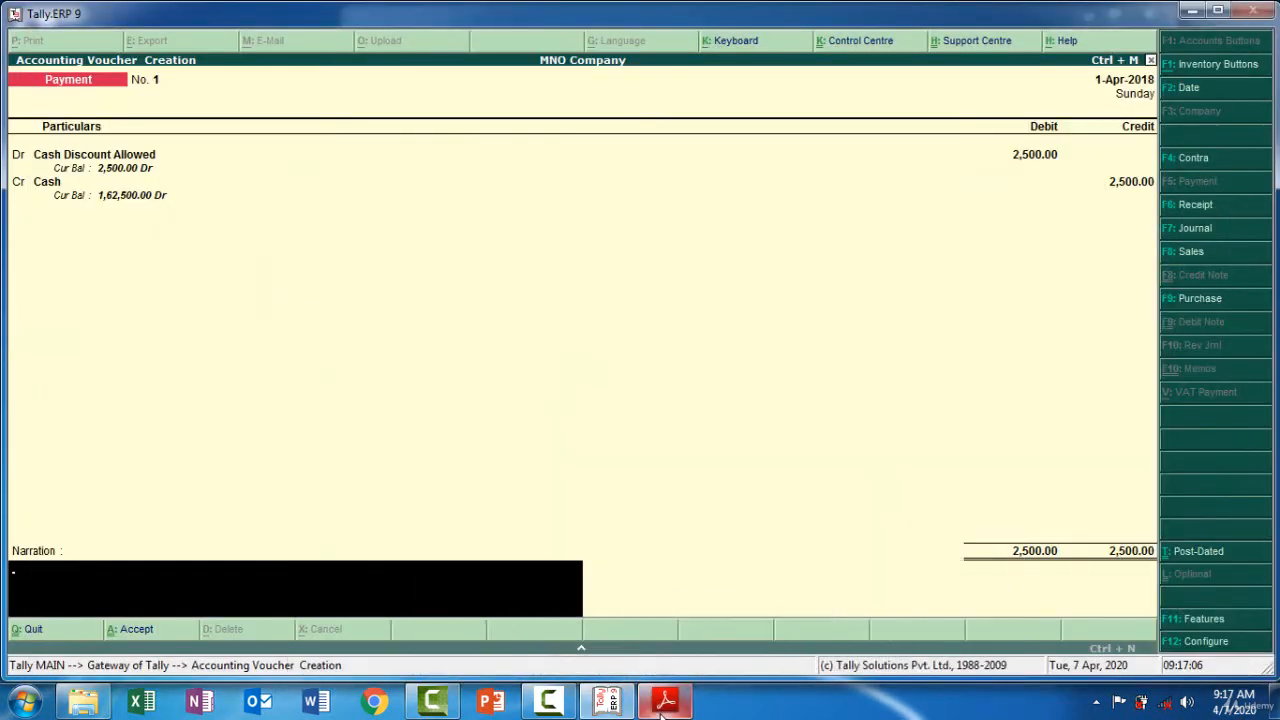
pyautogui.hotkey('ctrl', 'alt', 'v')
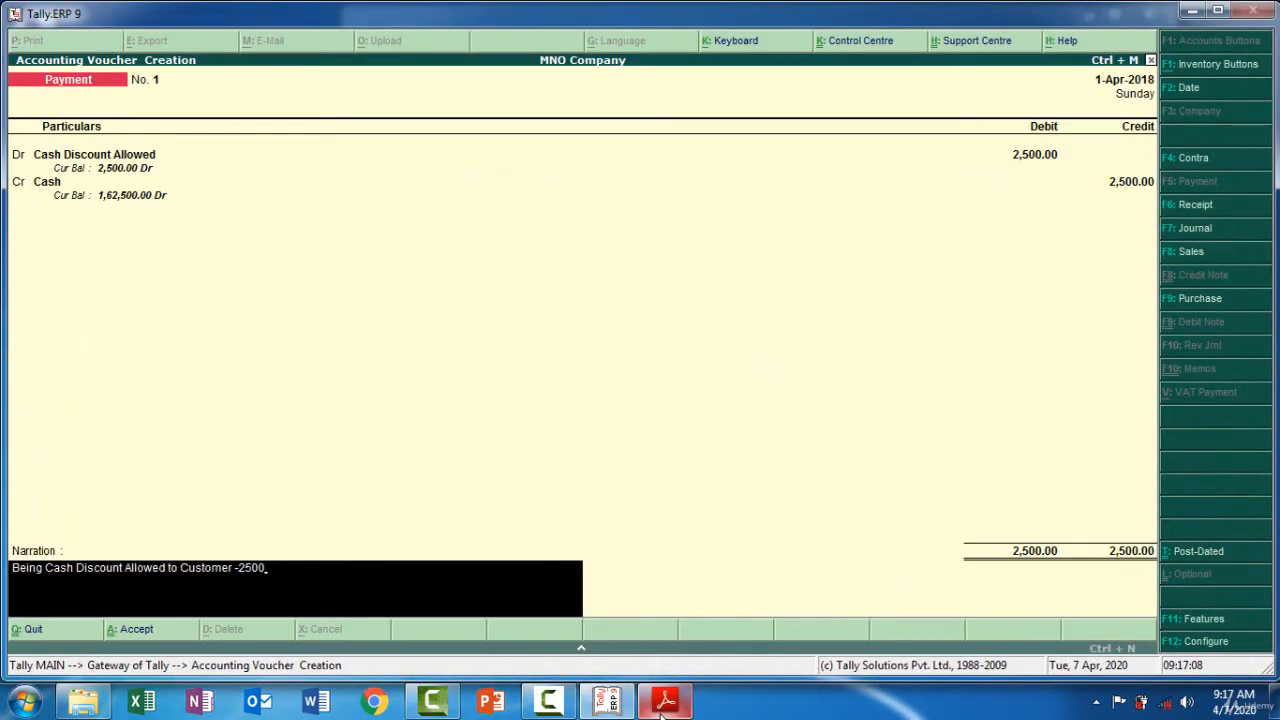
pyautogui.press('Return')
pyautogui.press('Return')
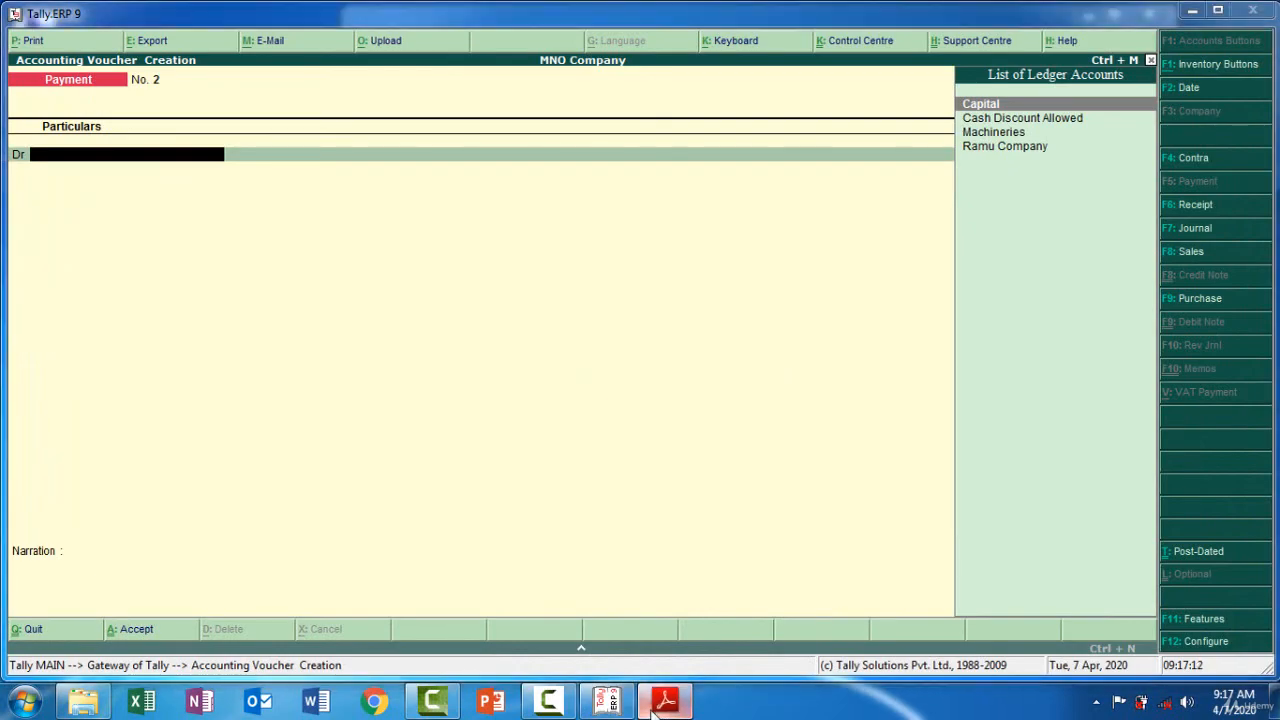
# Step: Check the second payment exercise in the PDF and create the ledger Drawing under Capital Account as the voucher's debit account in Tally.ERP 9
pyautogui.click(655, 708)
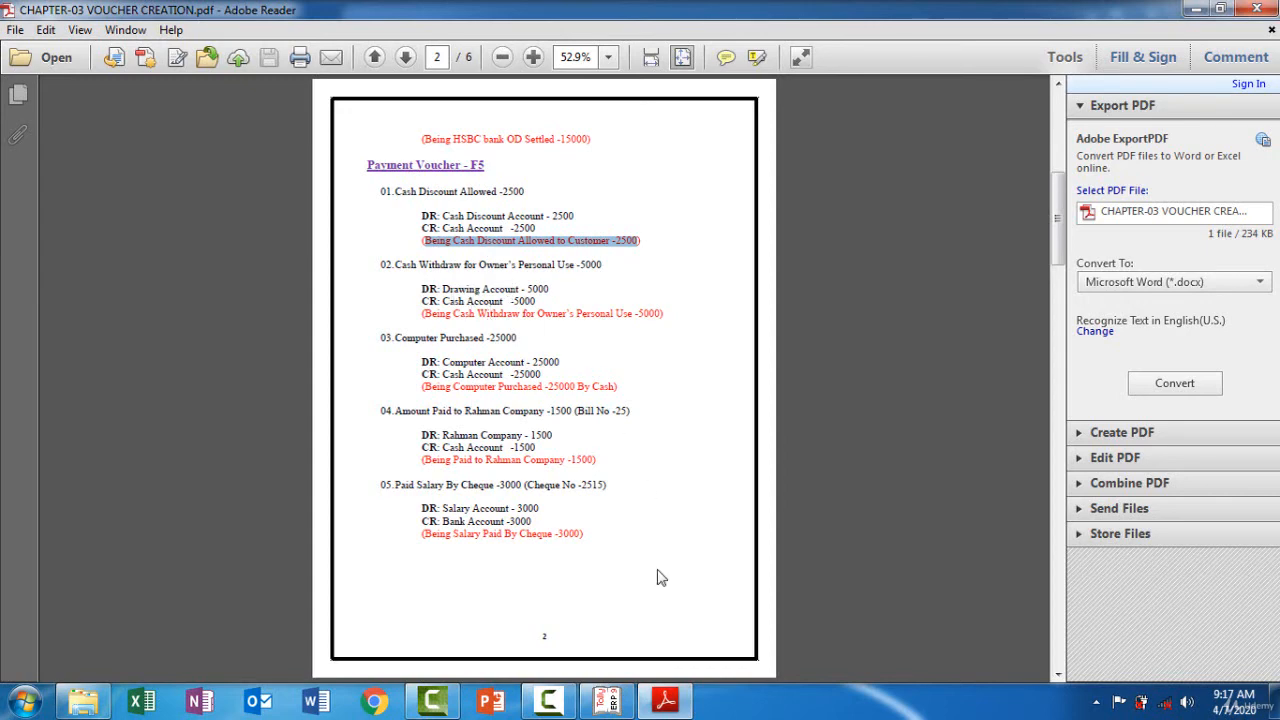
pyautogui.click(674, 696)
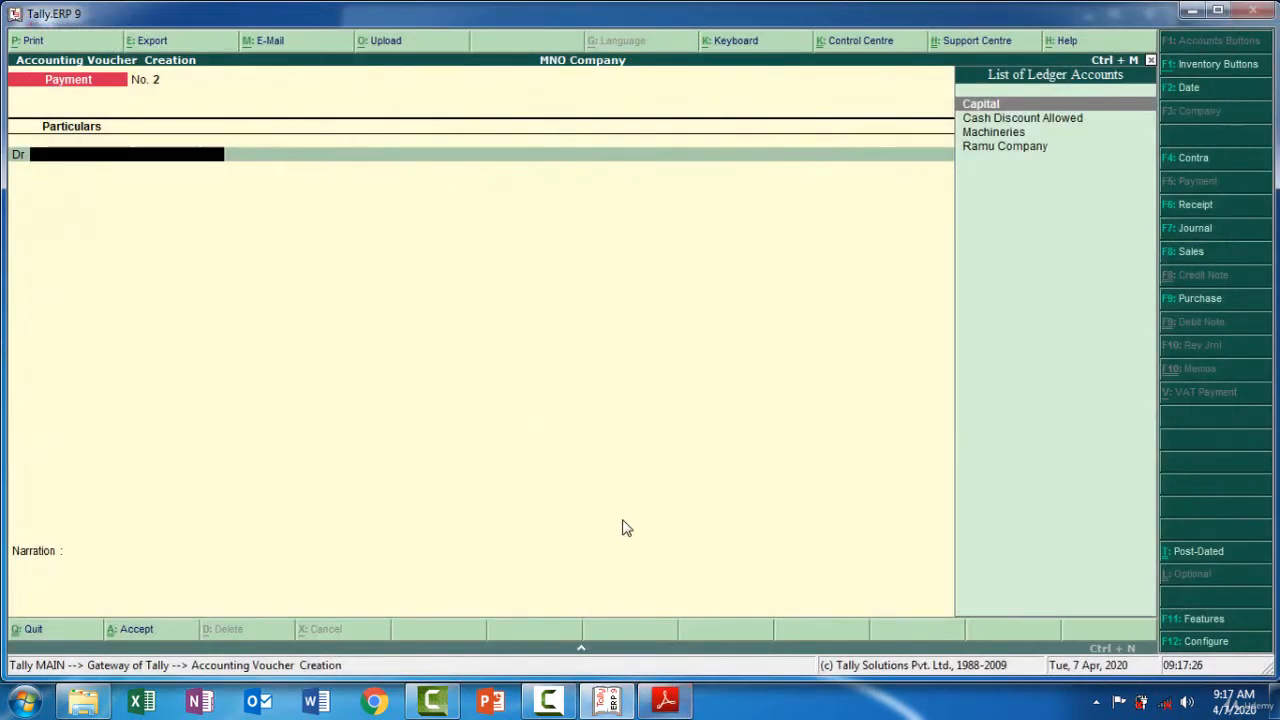
pyautogui.hotkey('alt', 'c')
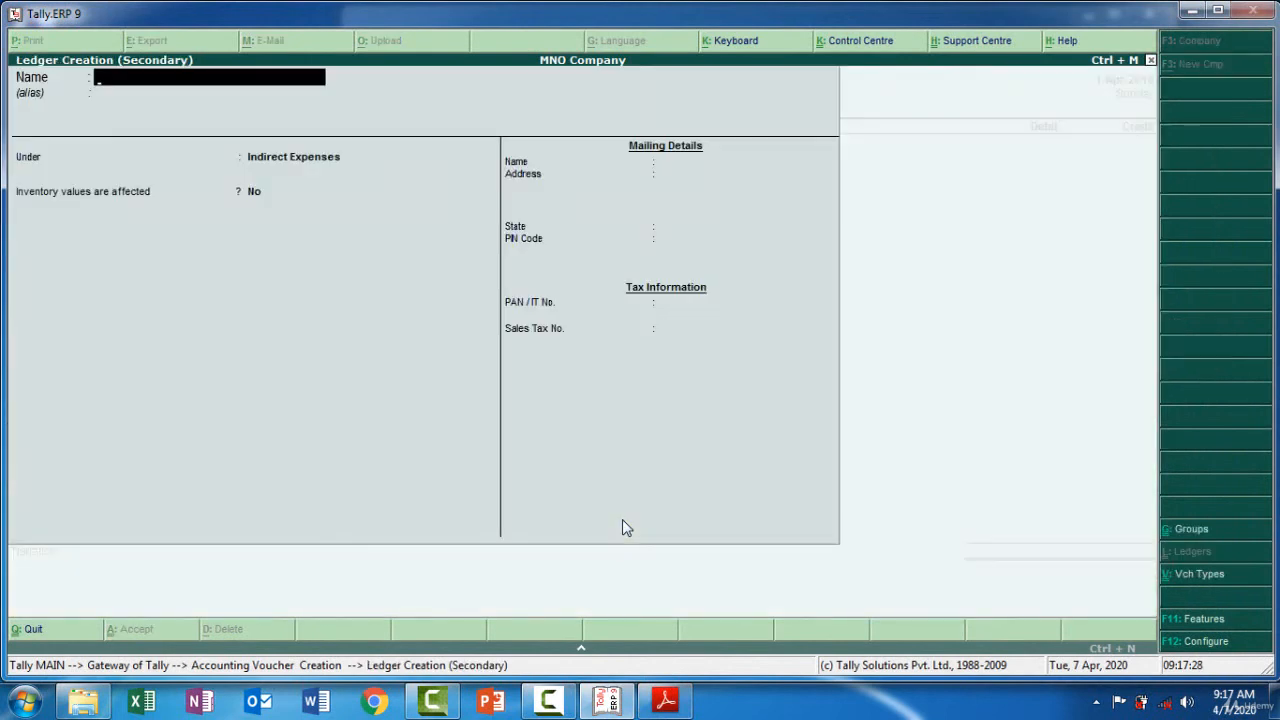
pyautogui.write('Drawing')
pyautogui.press('Return')
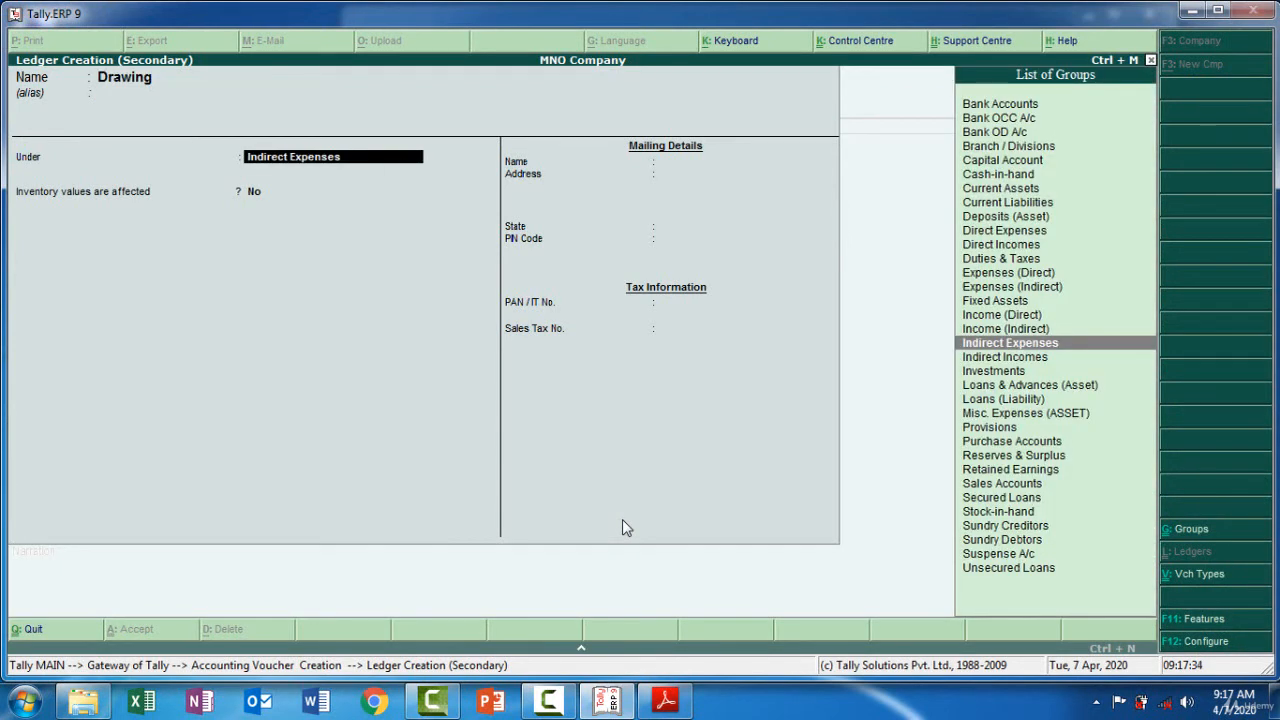
pyautogui.write('Ca')
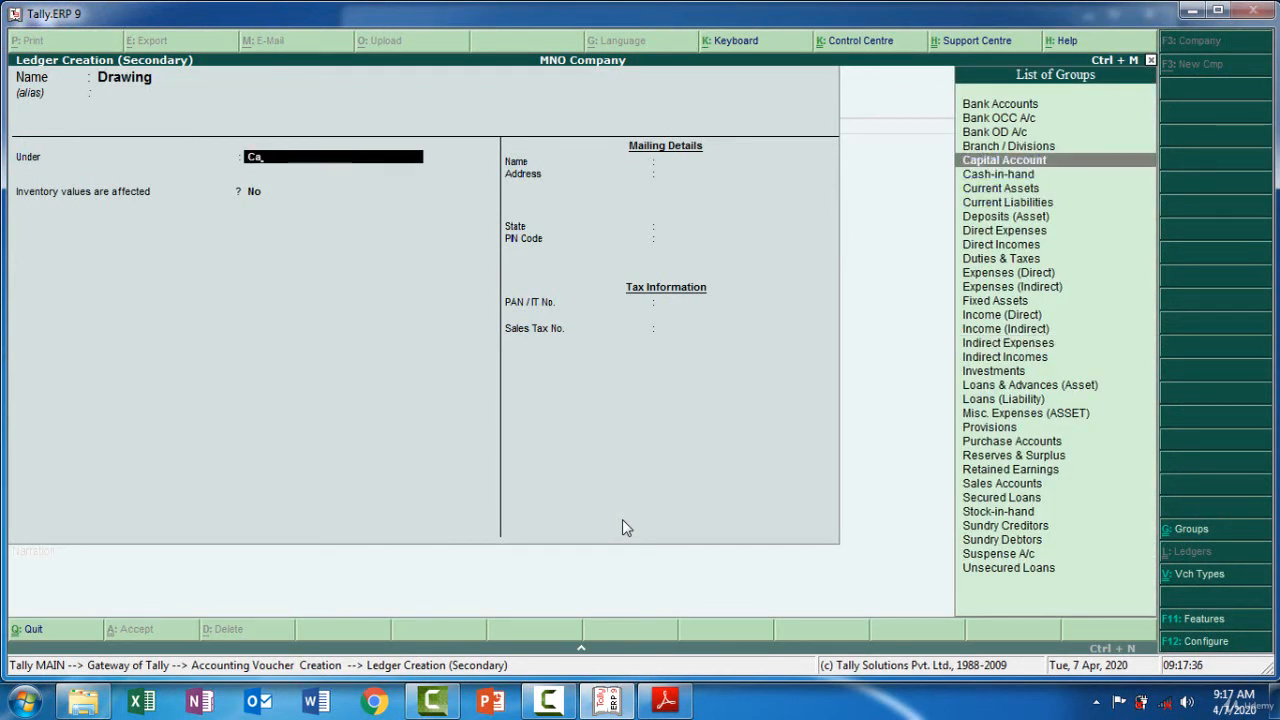
pyautogui.press('Return')
pyautogui.press('Return')
pyautogui.press('Return')
pyautogui.press('Return')
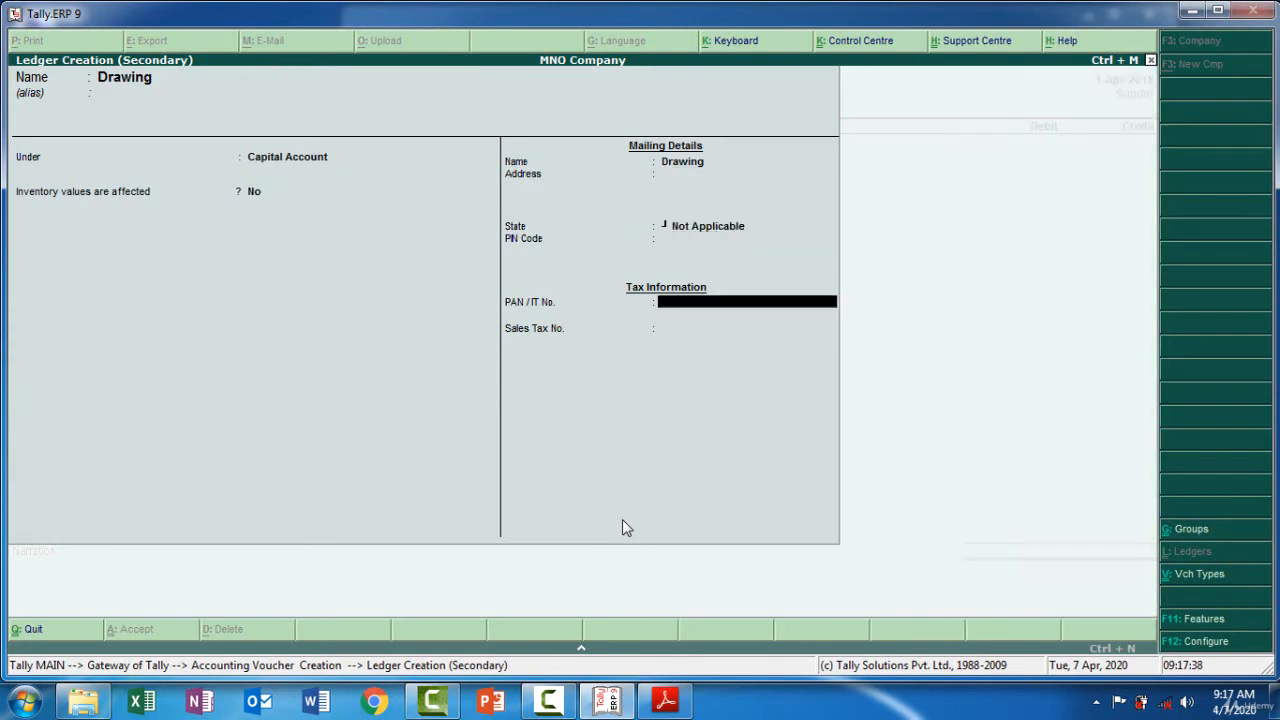
pyautogui.press('Return')
pyautogui.press('Return')
pyautogui.press('Return')
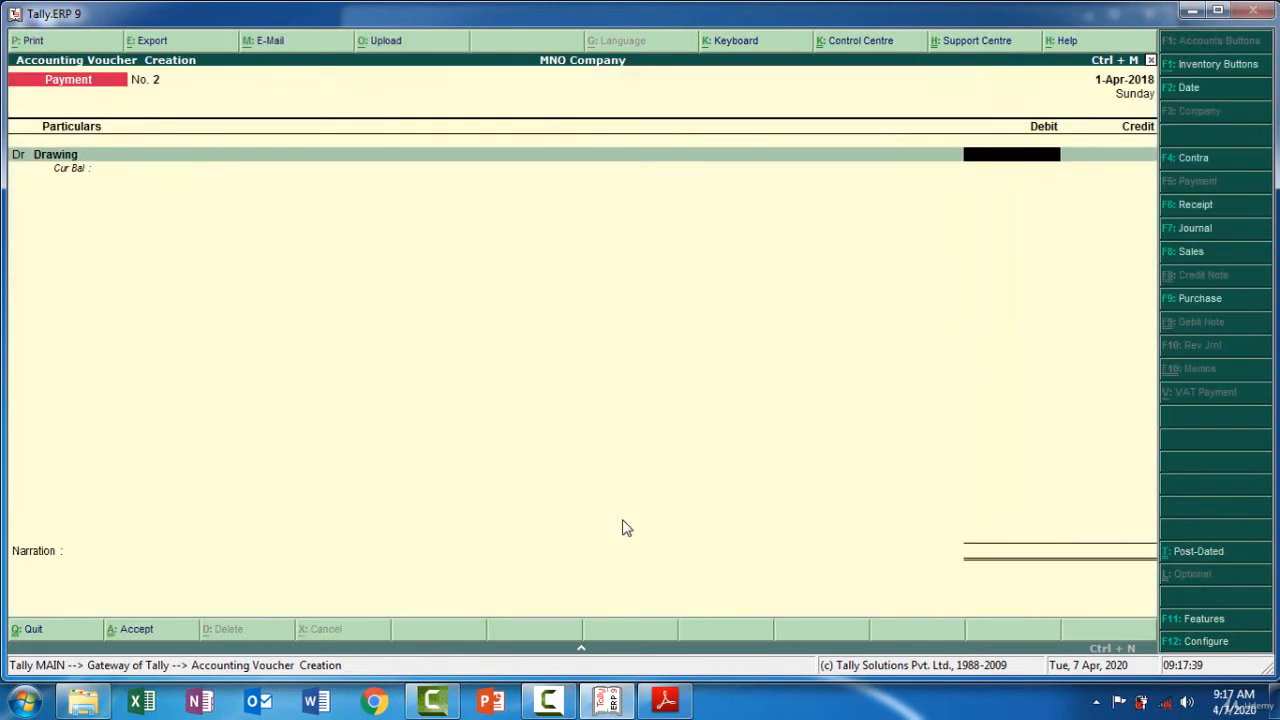
# Step: Check the second payment exercise's amount in the PDF and debit Drawing with 5,000 in Tally.ERP 9
pyautogui.click(665, 701)
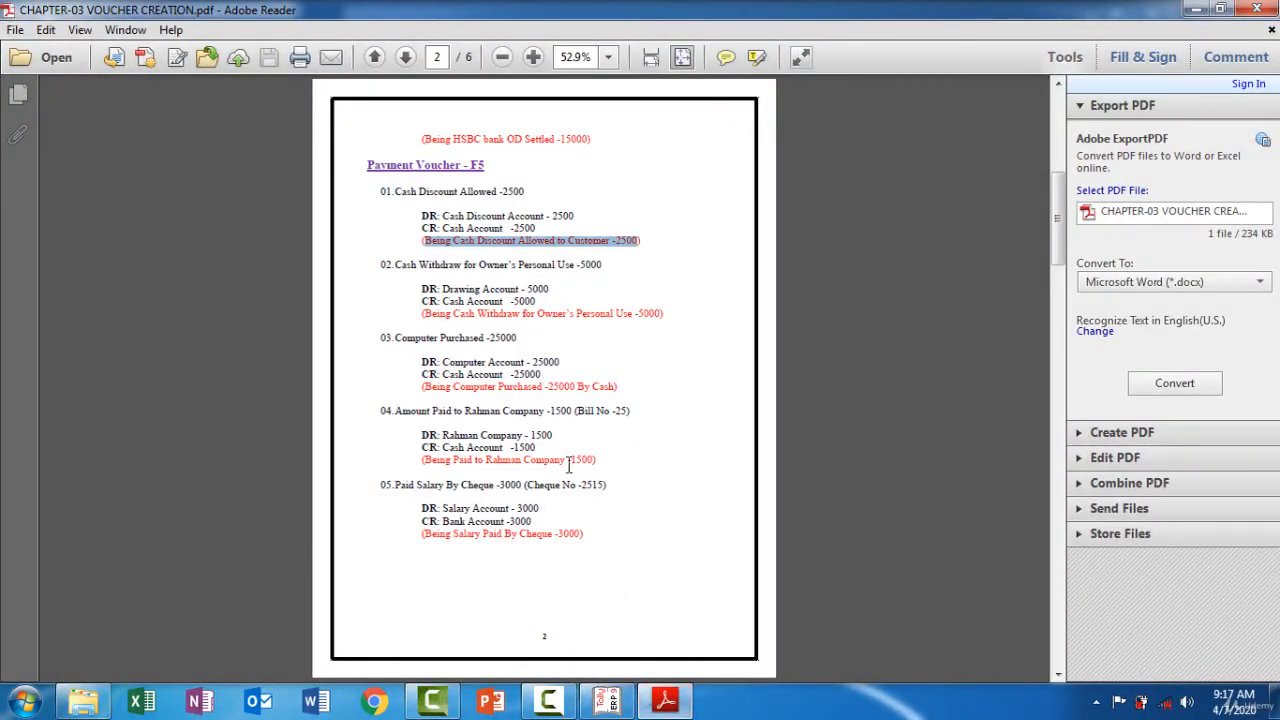
pyautogui.click(680, 705)
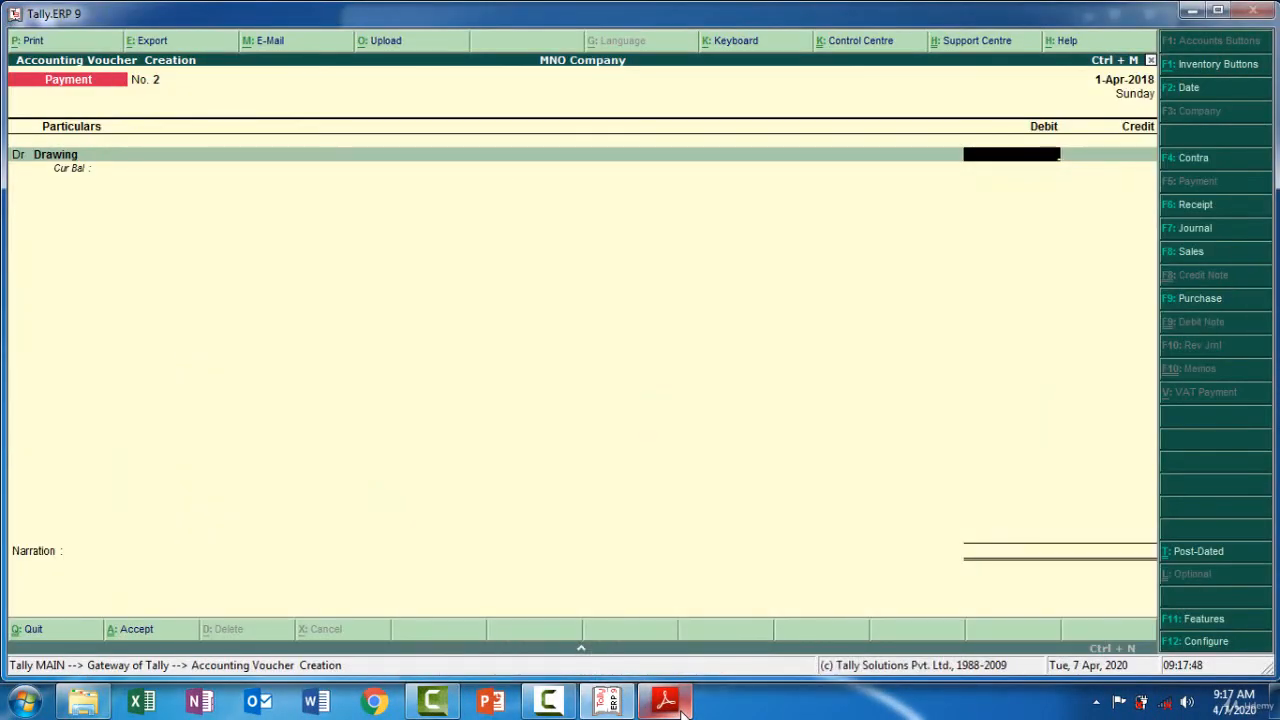
pyautogui.write('5000')
pyautogui.press('Return')
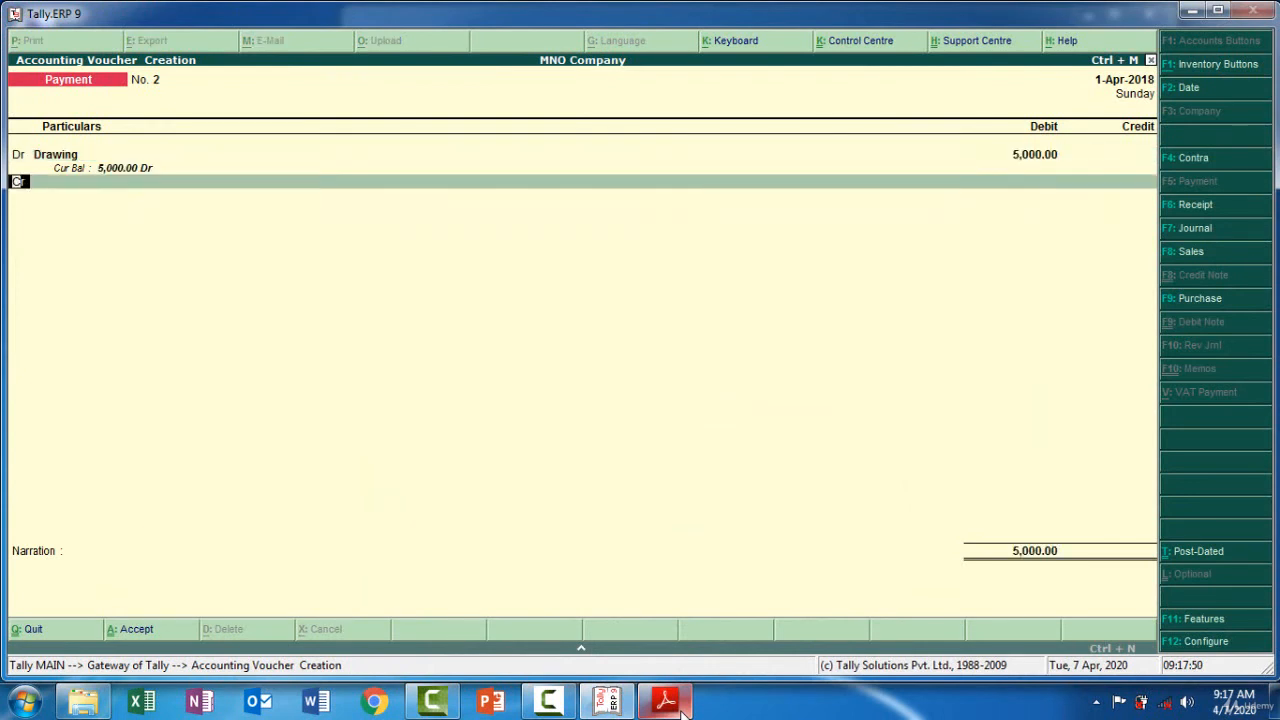
# Step: Add a credit line for Cash with 5,000 to the second payment voucher
pyautogui.press('Return')
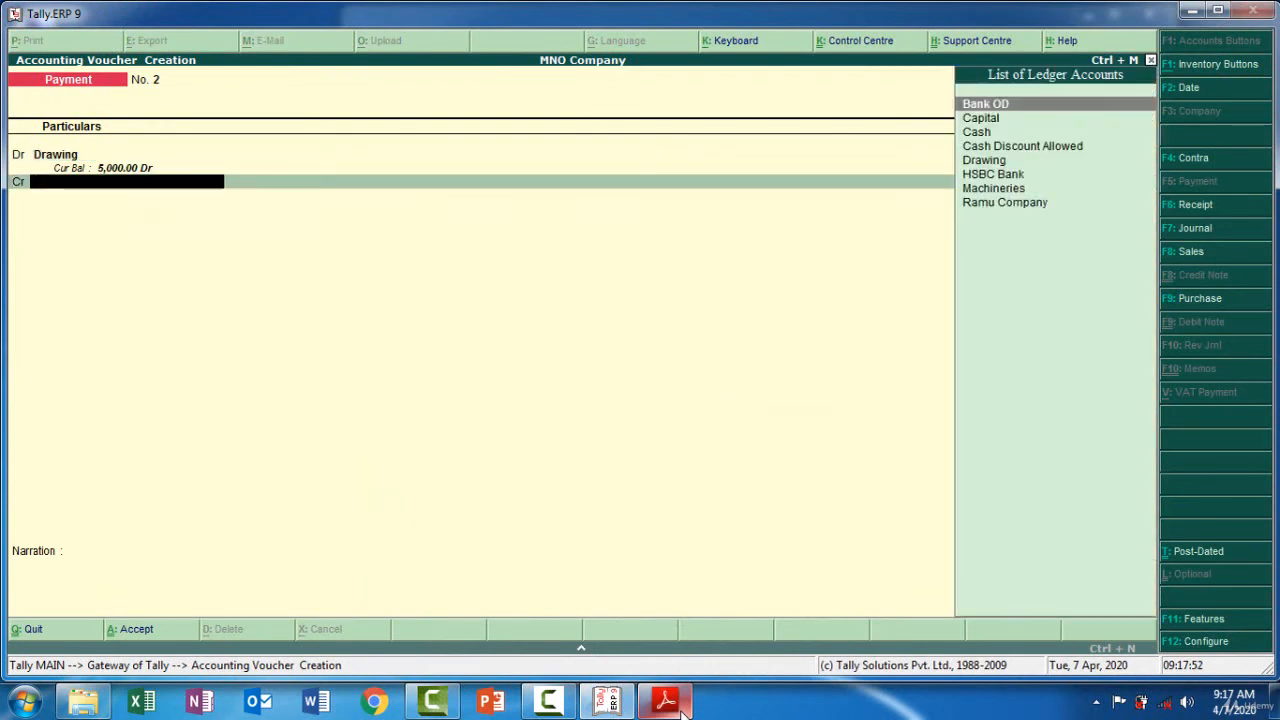
pyautogui.press('Down')
pyautogui.press('Down')
pyautogui.press('Down')
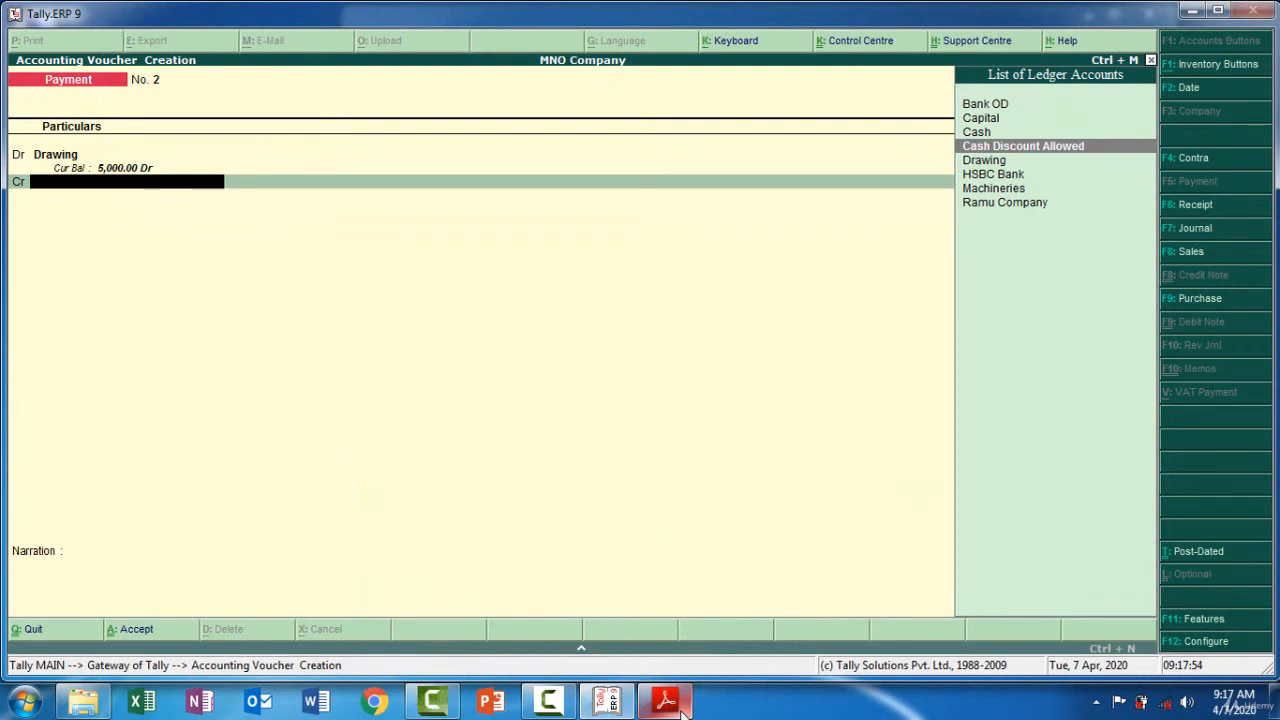
pyautogui.press('Up')
pyautogui.press('Return')
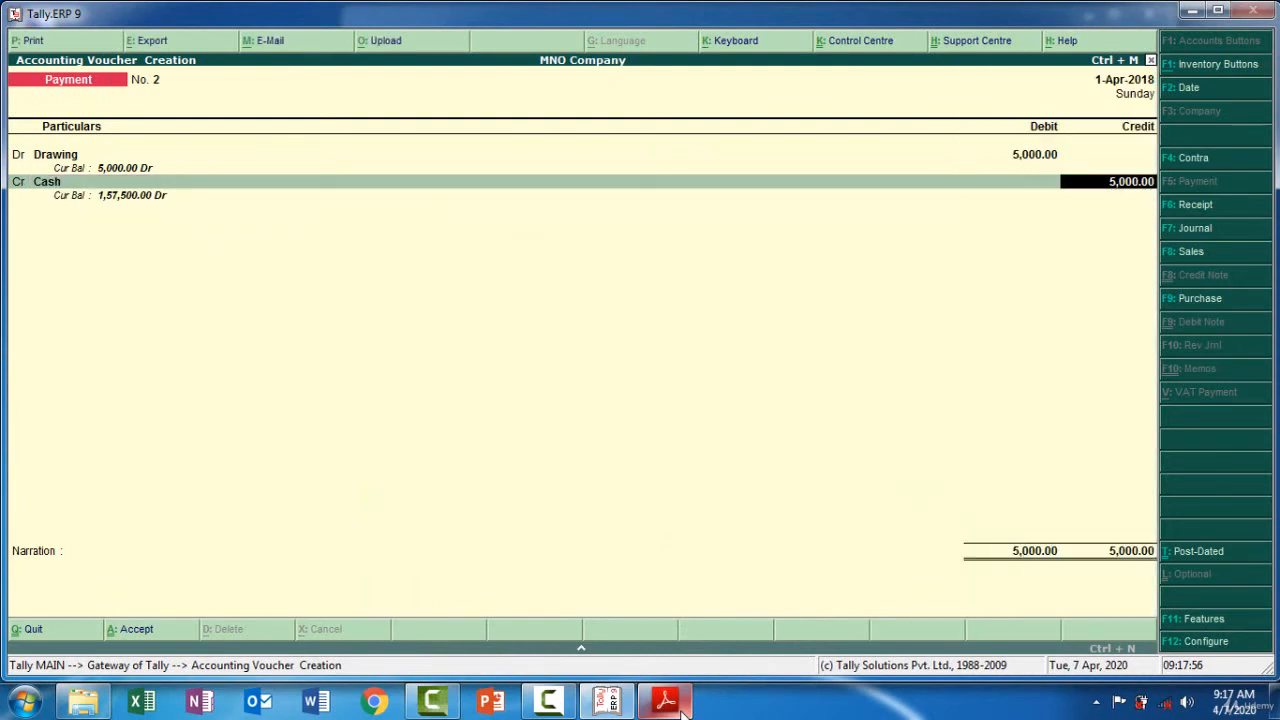
pyautogui.press('Return')
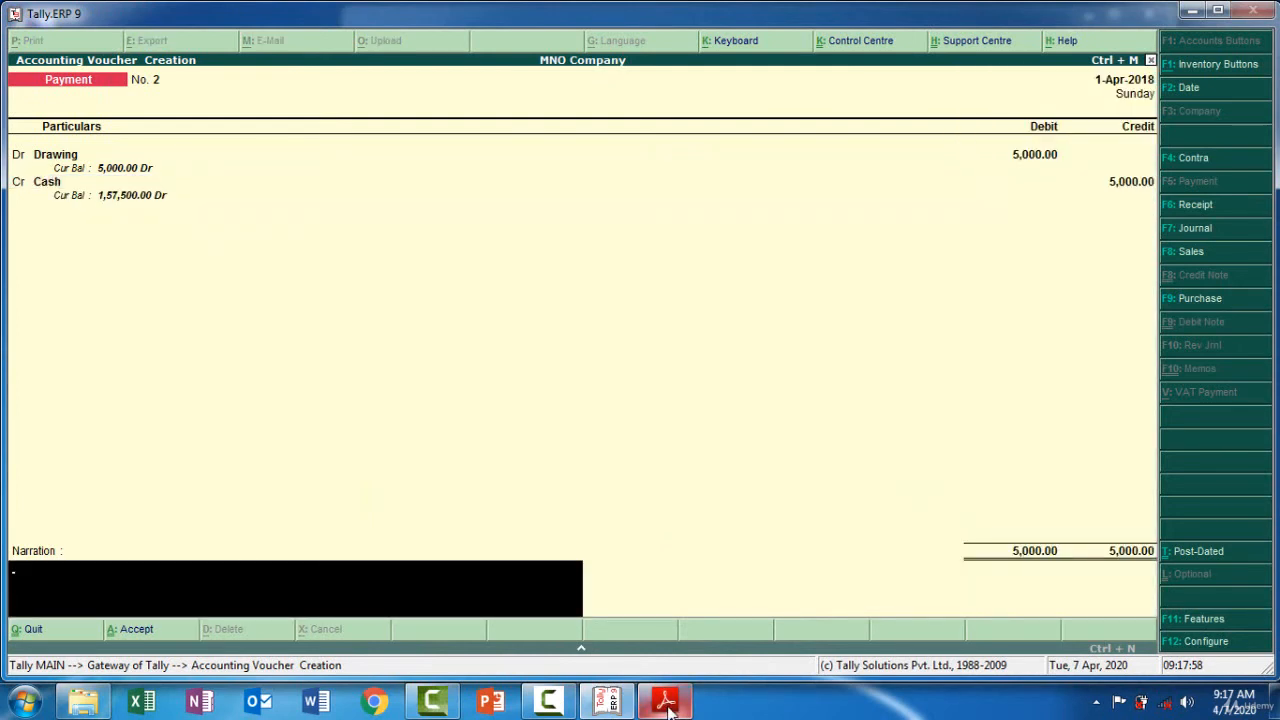
# Step: Copy the PDF's narration "Being Cash Withdraw for Owner's Personal Use -5000" into the payment voucher in Tally.ERP 9 and save it
pyautogui.click(668, 705)
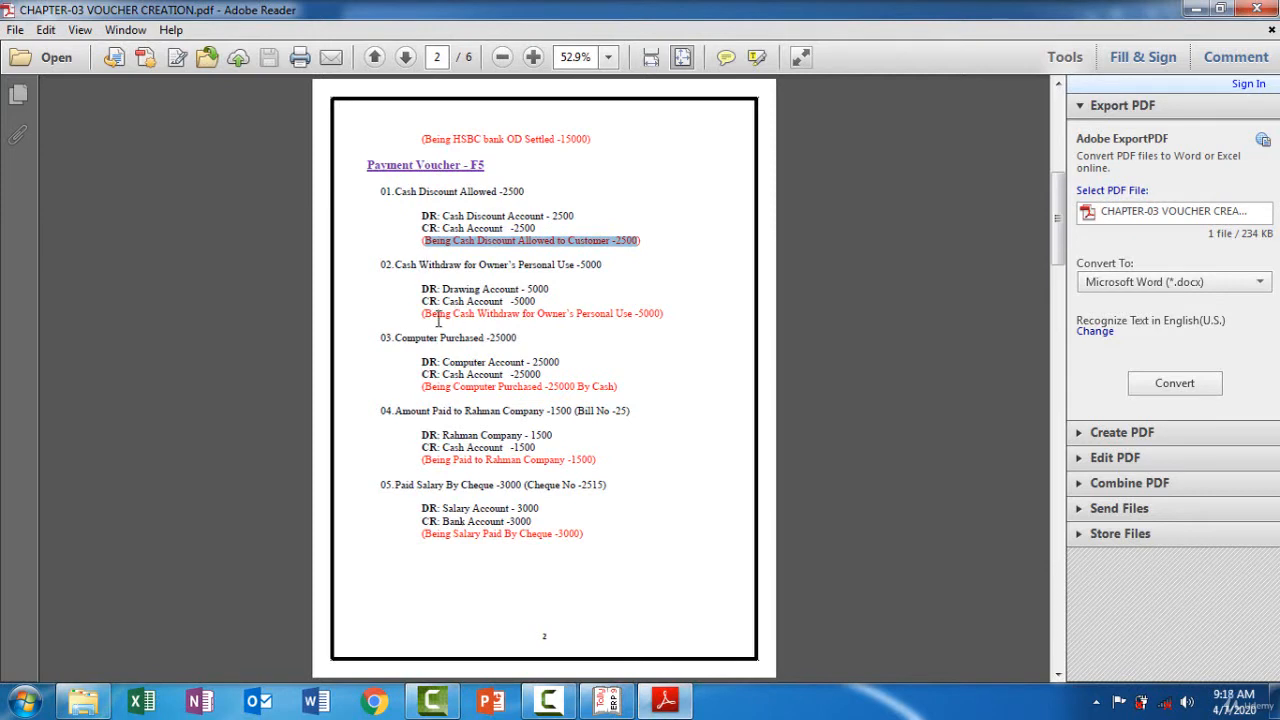
pyautogui.moveTo(424, 313); pyautogui.dragTo(655, 317)
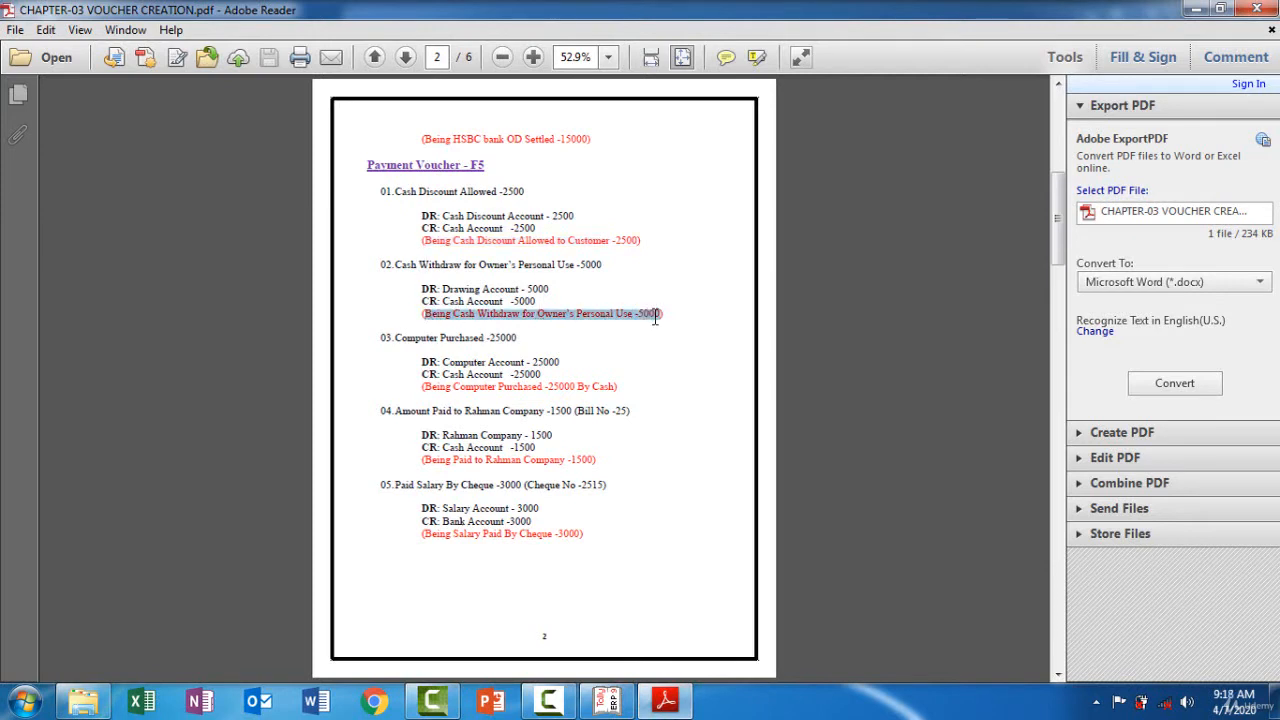
pyautogui.click(666, 702)
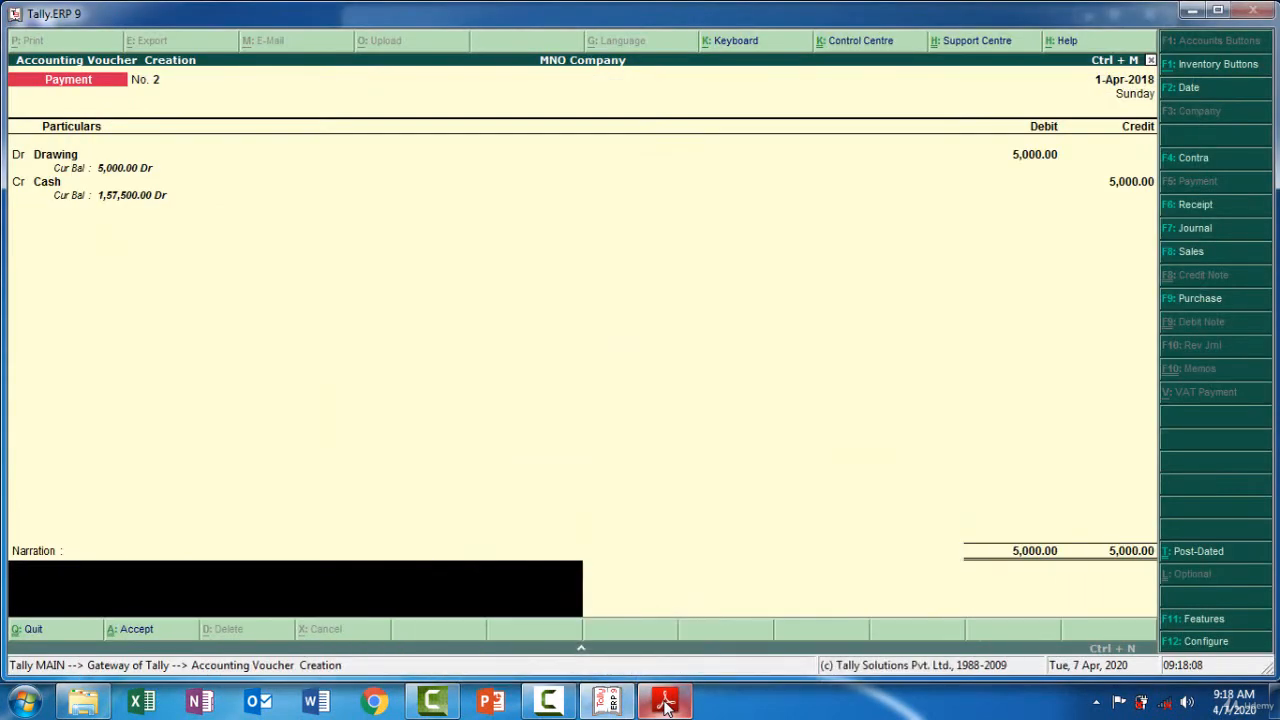
pyautogui.hotkey('ctrl', 'alt', 'v')
pyautogui.click(666, 702)
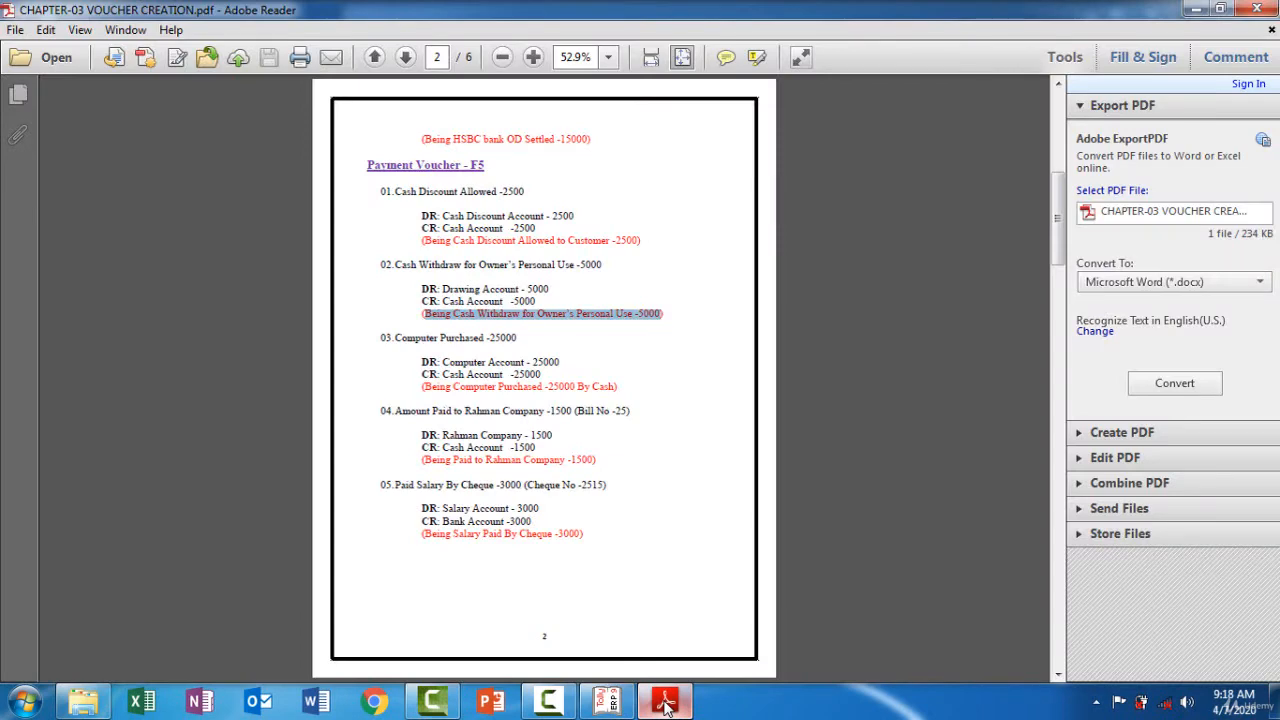
pyautogui.click(666, 702)
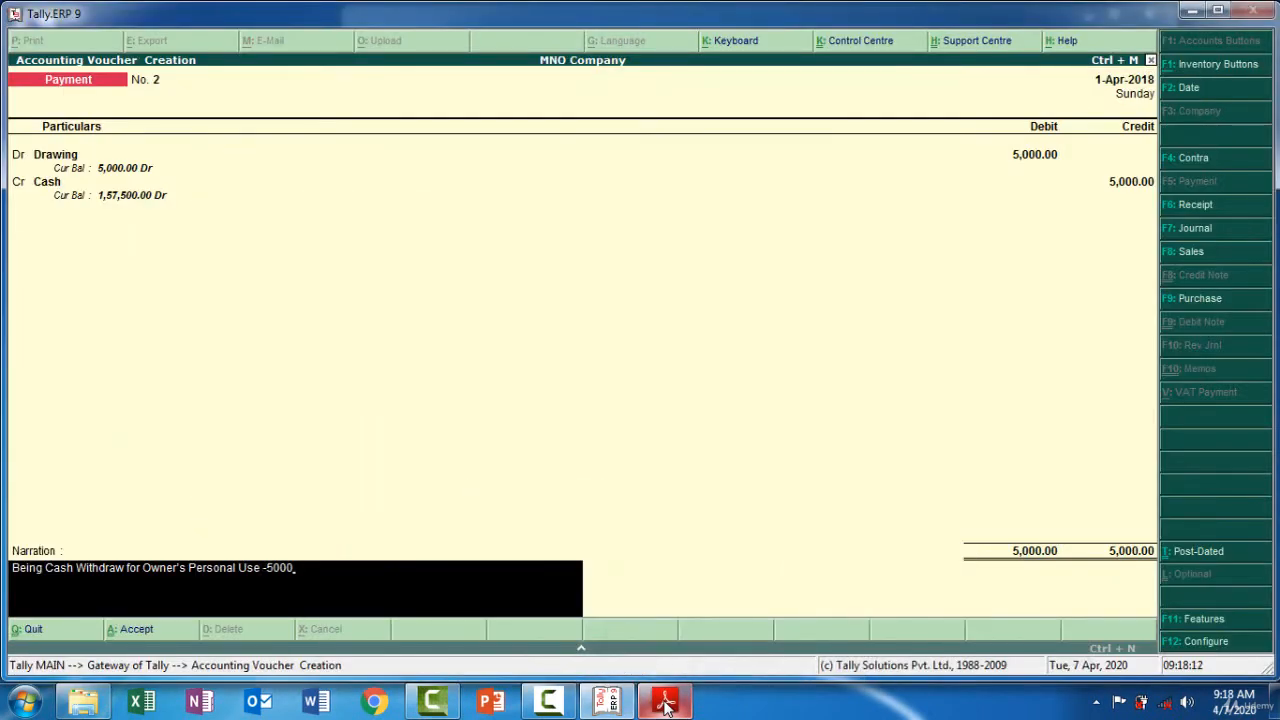
pyautogui.press('Return')
pyautogui.press('Return')
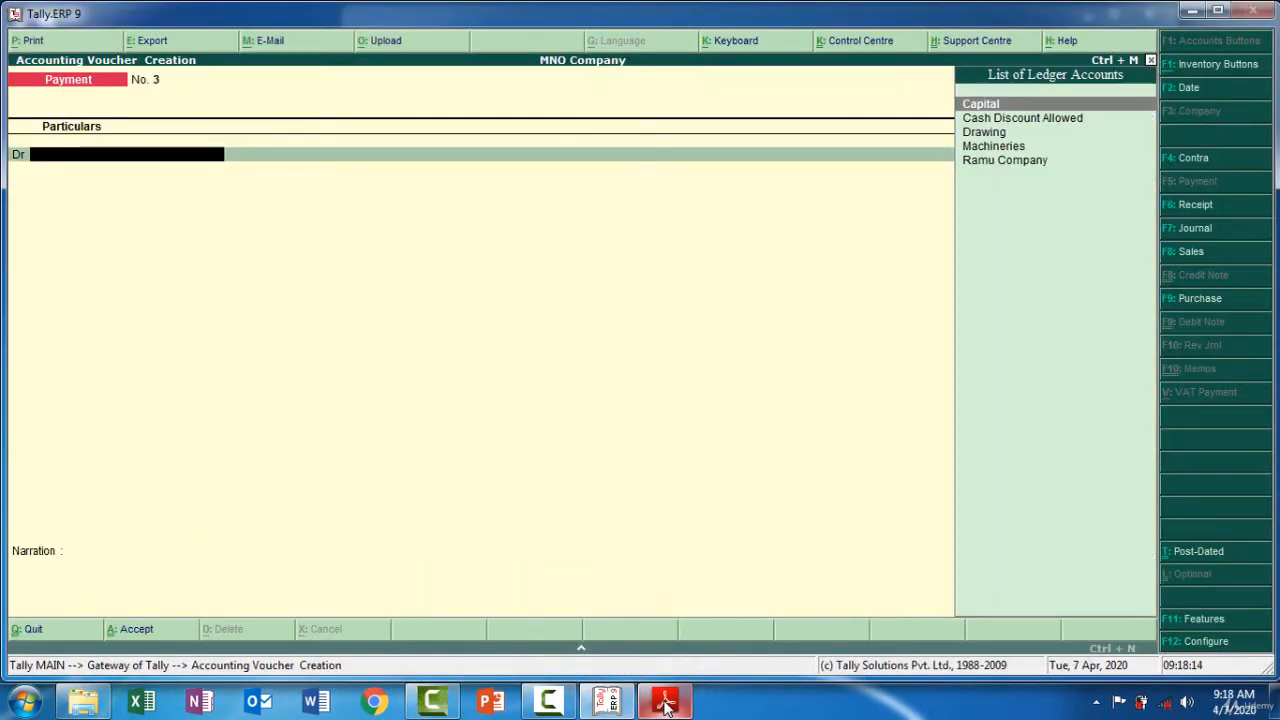
# Step: Check the third payment exercise in the PDF and create the ledger Computer under Fixed Assets as the voucher's debit account in Tally.ERP 9
pyautogui.click(666, 702)
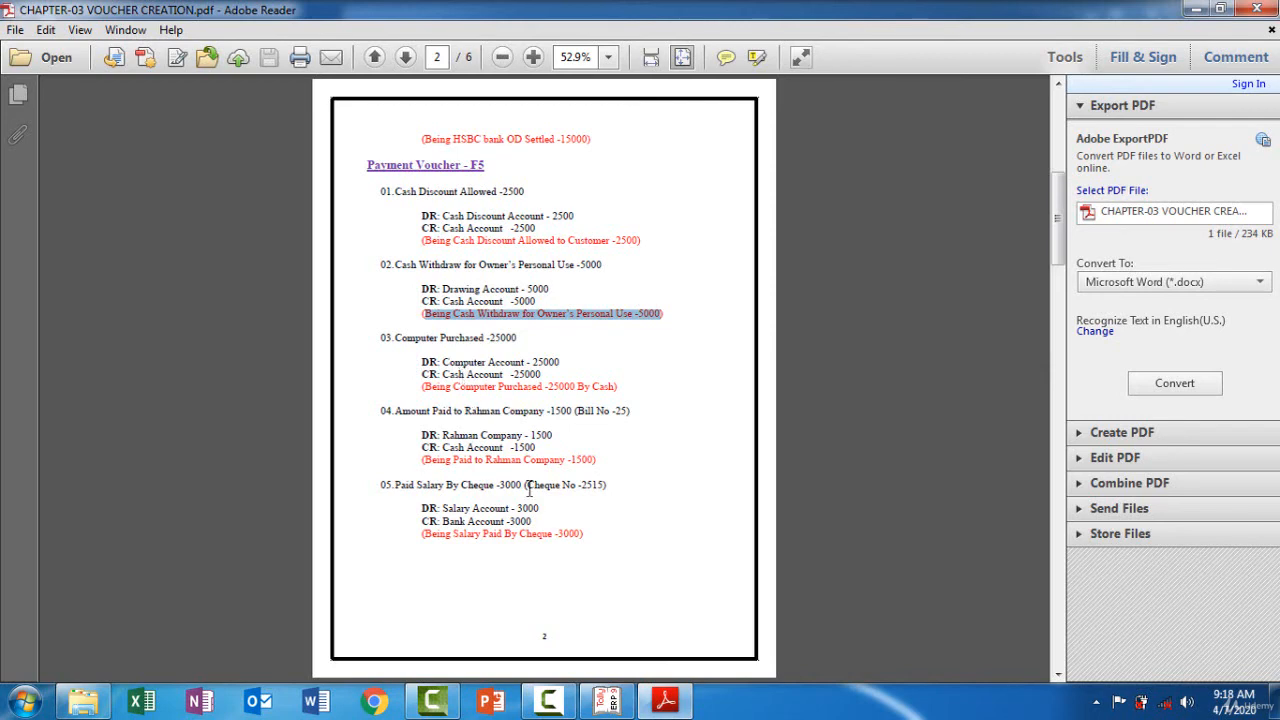
pyautogui.click(676, 699)
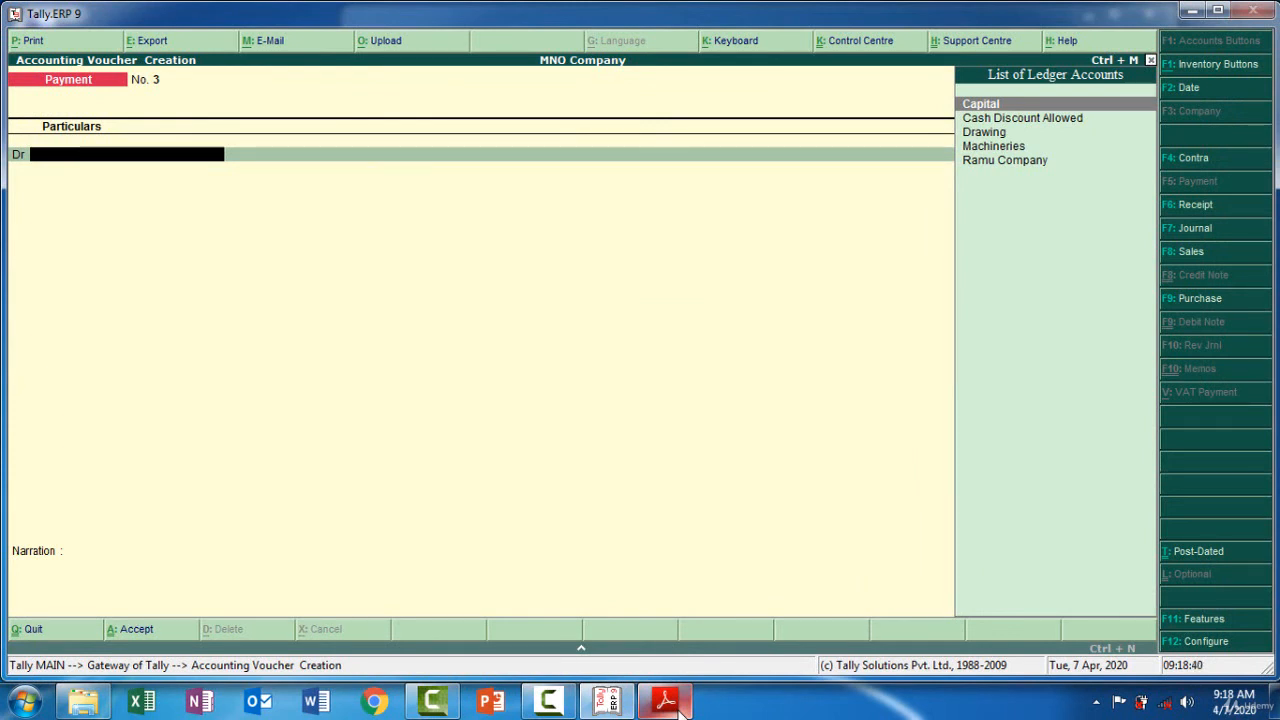
pyautogui.hotkey('alt', 'c')
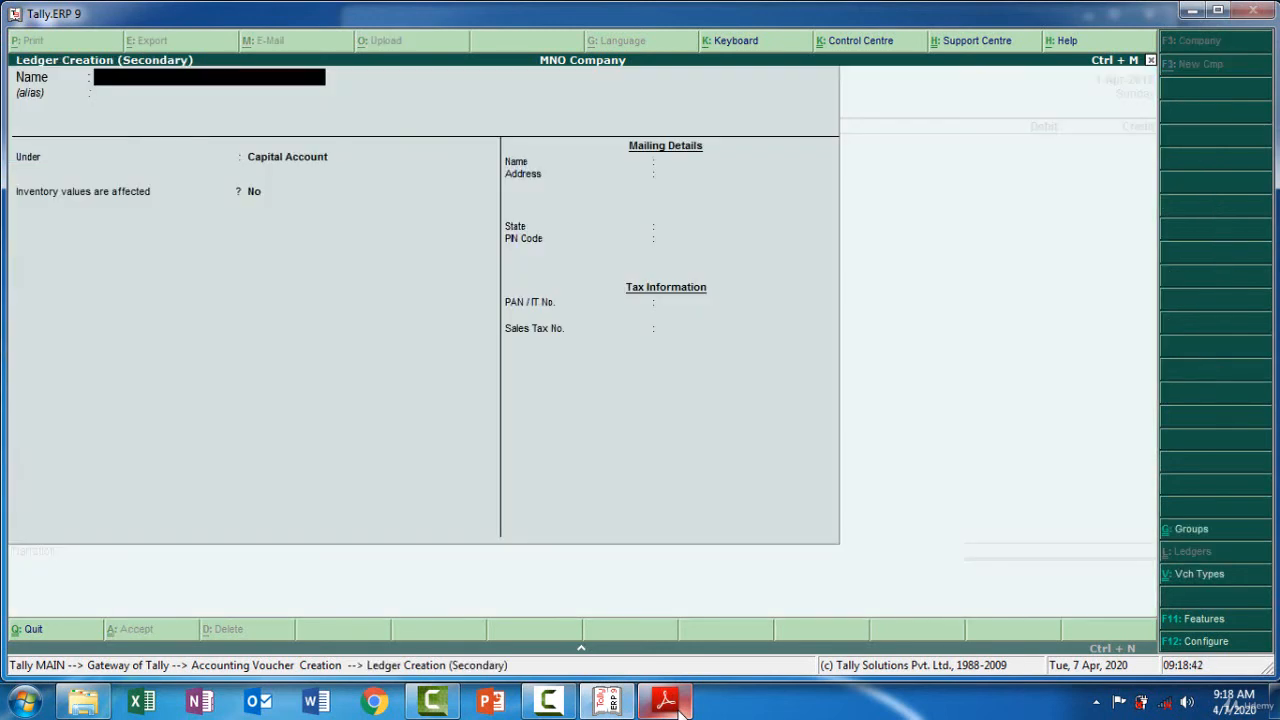
pyautogui.write('Computer')
pyautogui.press('Return')
pyautogui.press('Return')
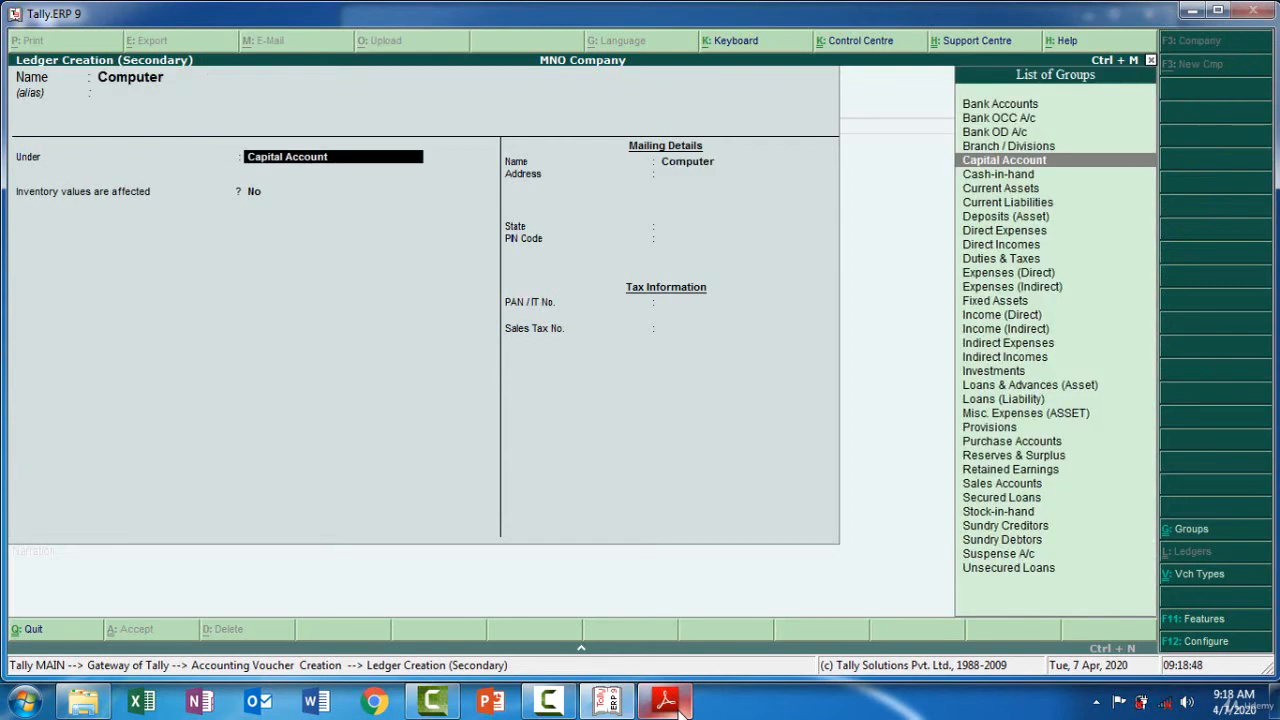
pyautogui.write('Fi')
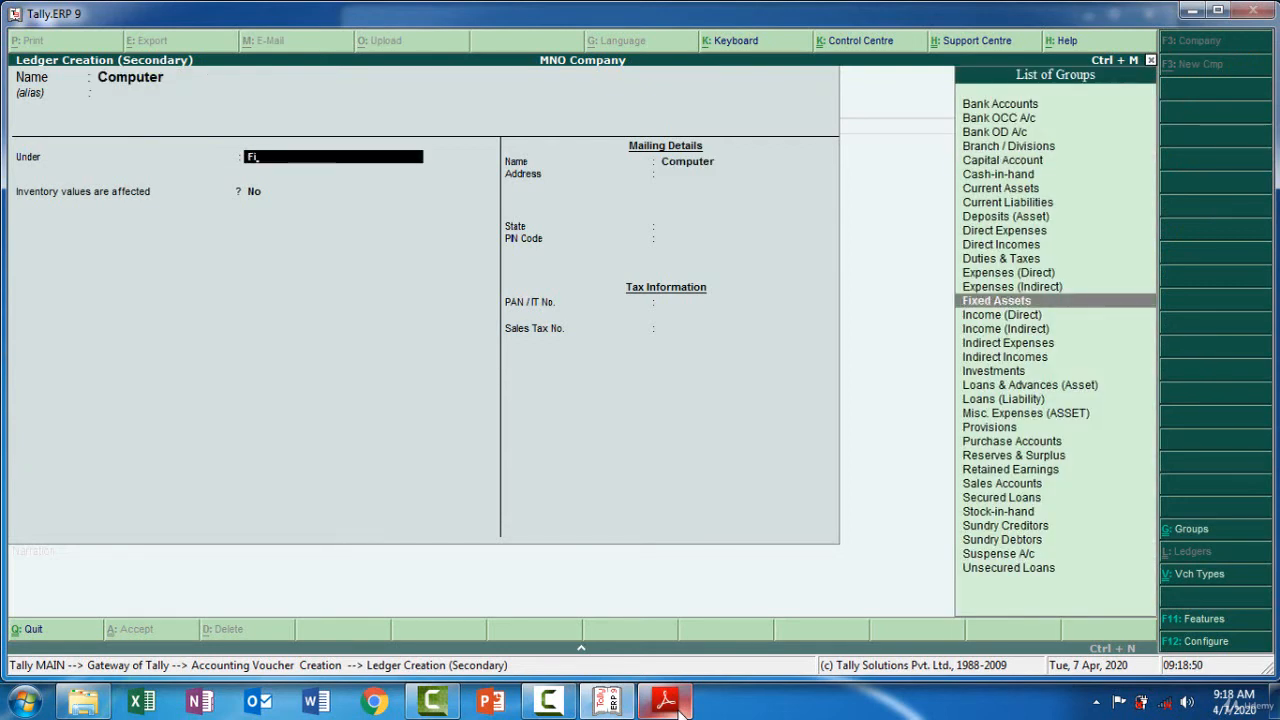
pyautogui.press('Return')
pyautogui.press('Return')
pyautogui.press('Return')
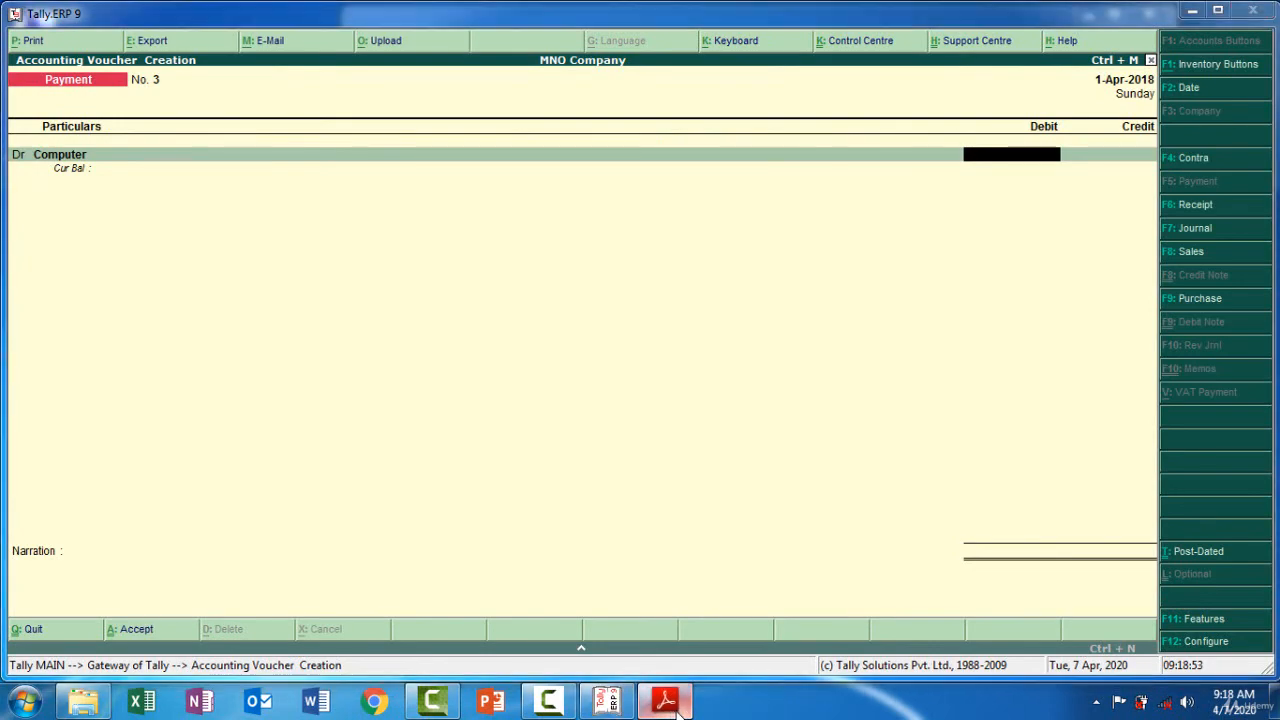
# Step: Check the third payment exercise's amount in the PDF and debit Computer with 25,000 in Tally.ERP 9
pyautogui.click(678, 706)
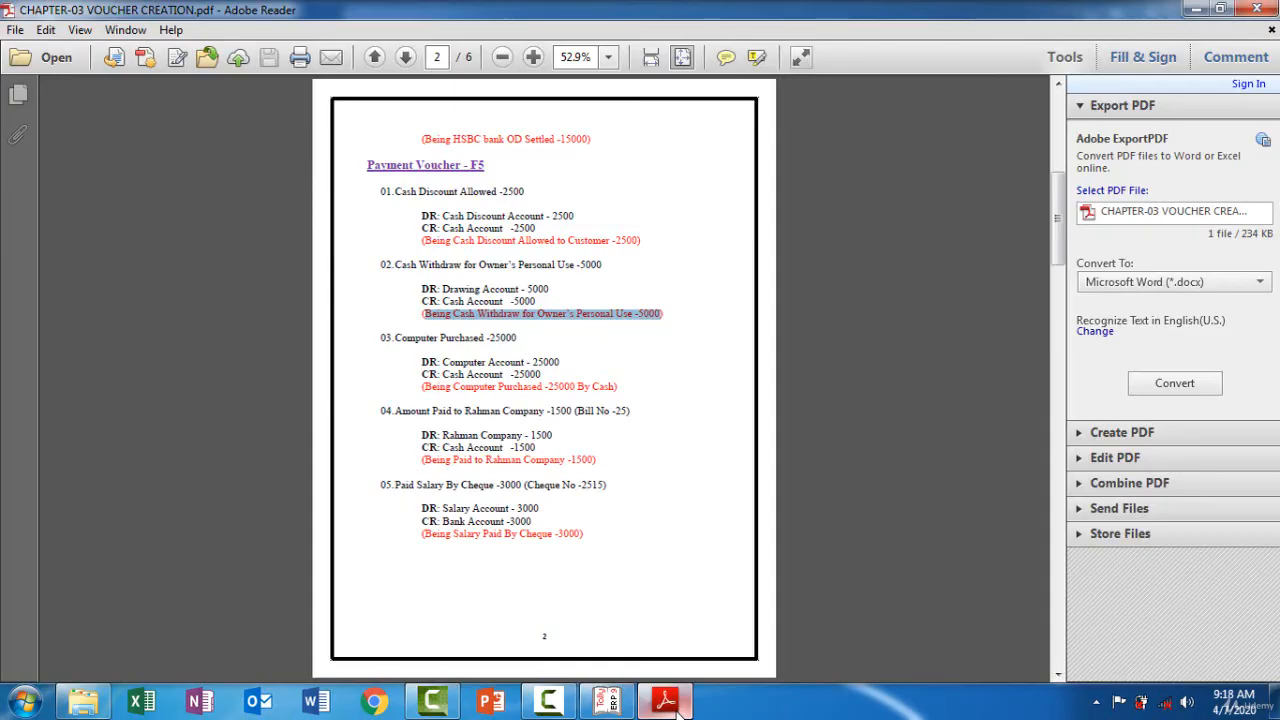
pyautogui.click(678, 706)
pyautogui.write('25,0')
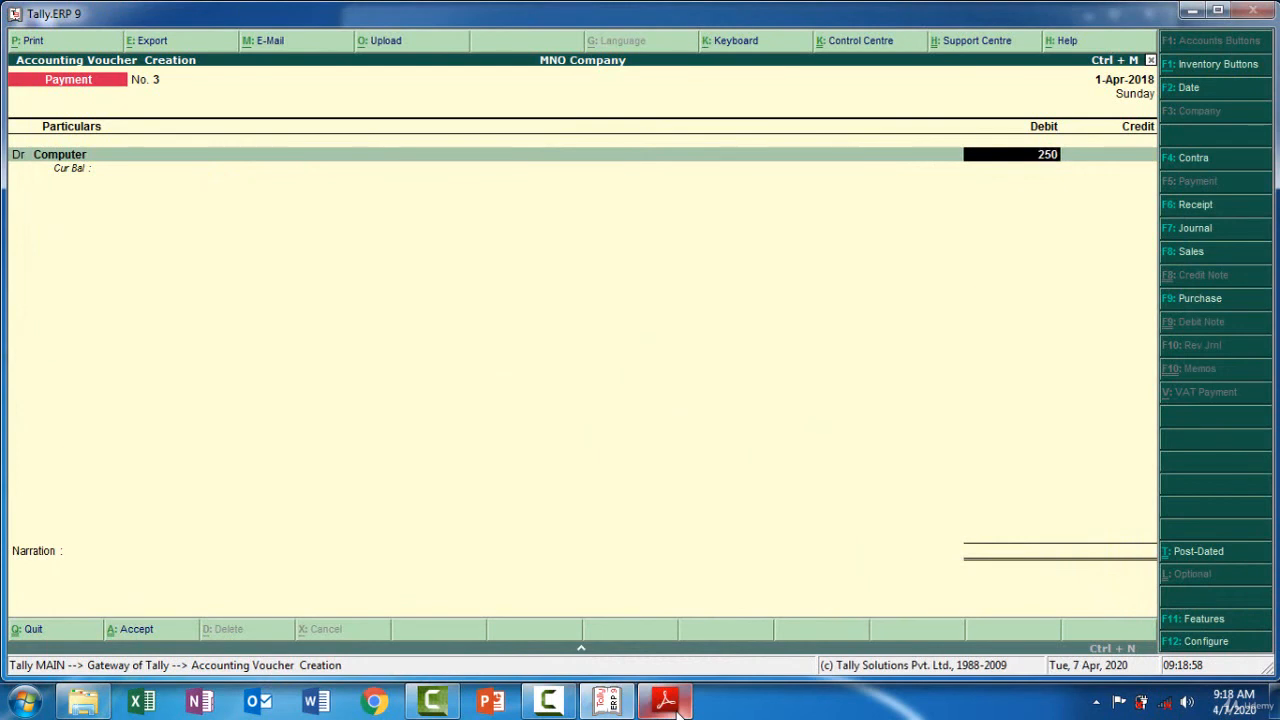
pyautogui.write('00')
pyautogui.press('Return')
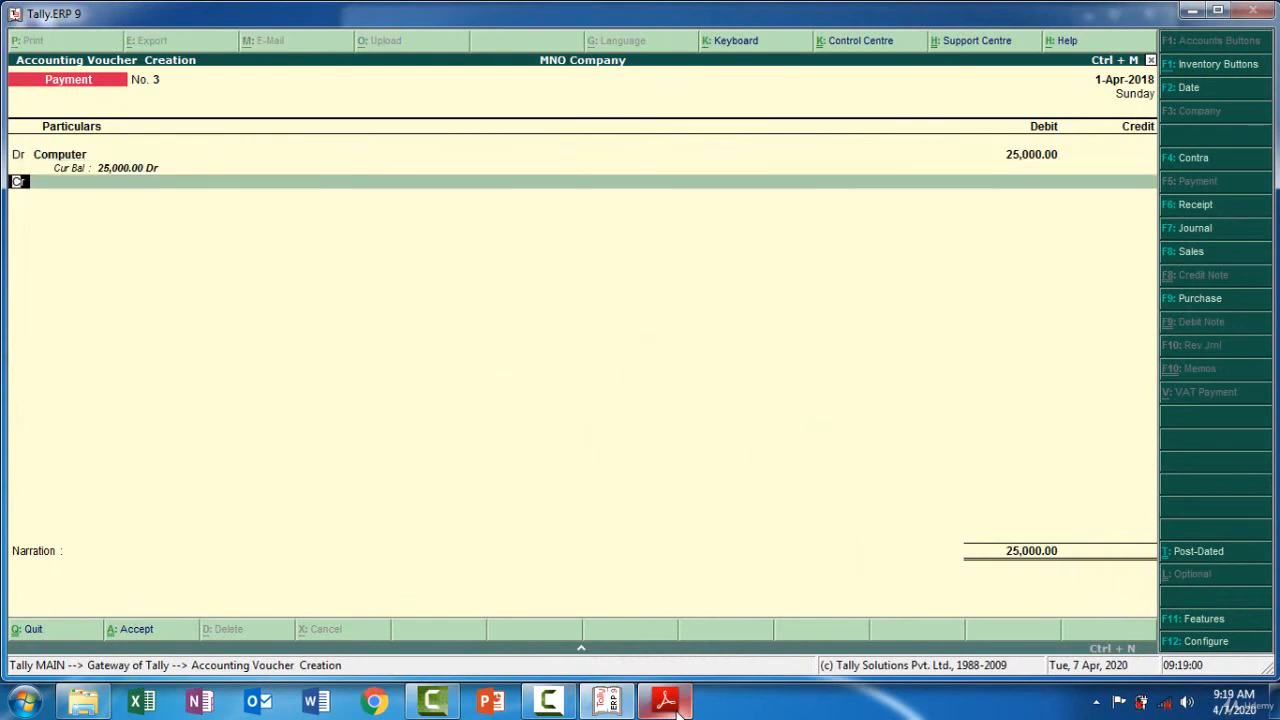
# Step: Add a credit line for Cash with 25,000 to the third payment voucher
pyautogui.press('Return')
pyautogui.write('Ca')
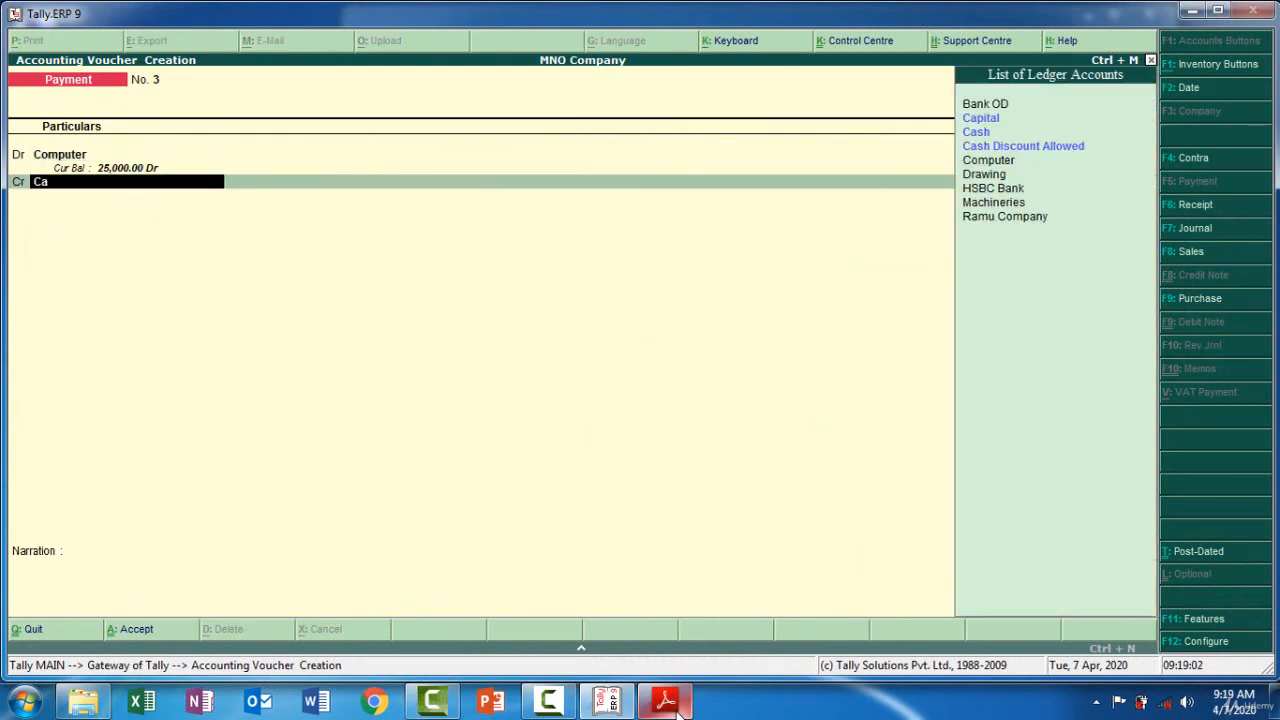
pyautogui.write('s')
pyautogui.press('Return')
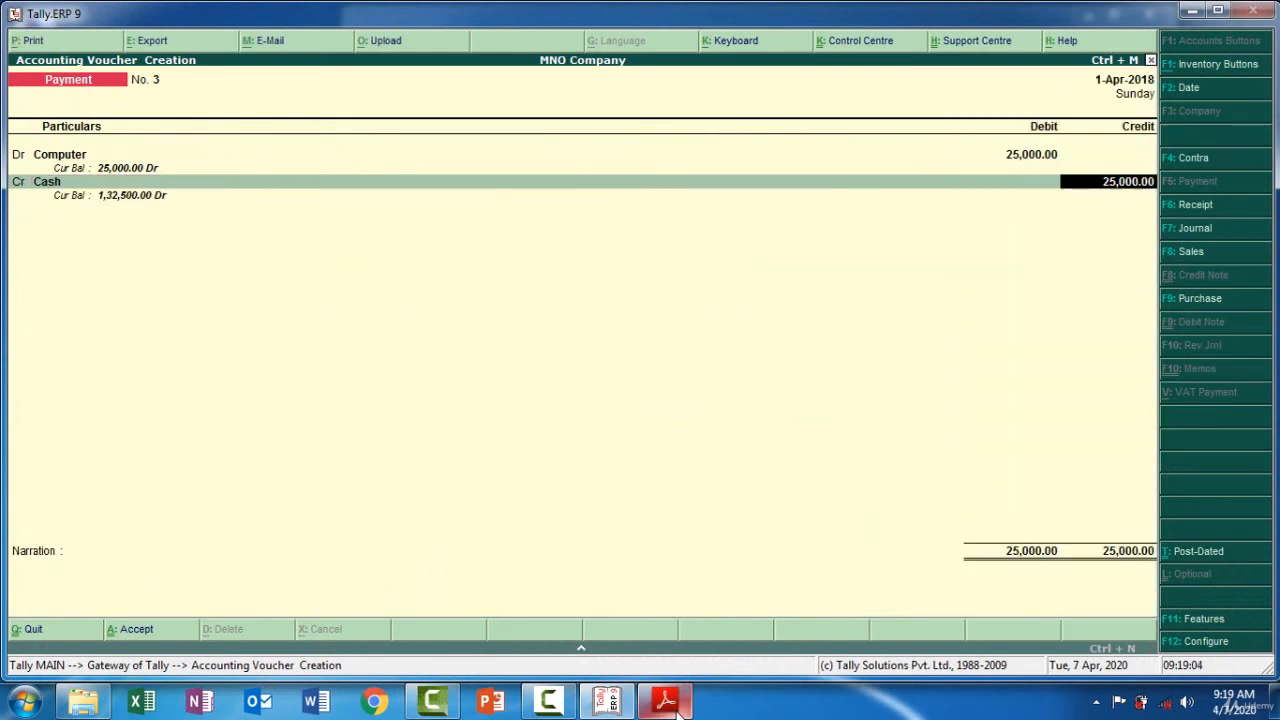
pyautogui.press('Return')
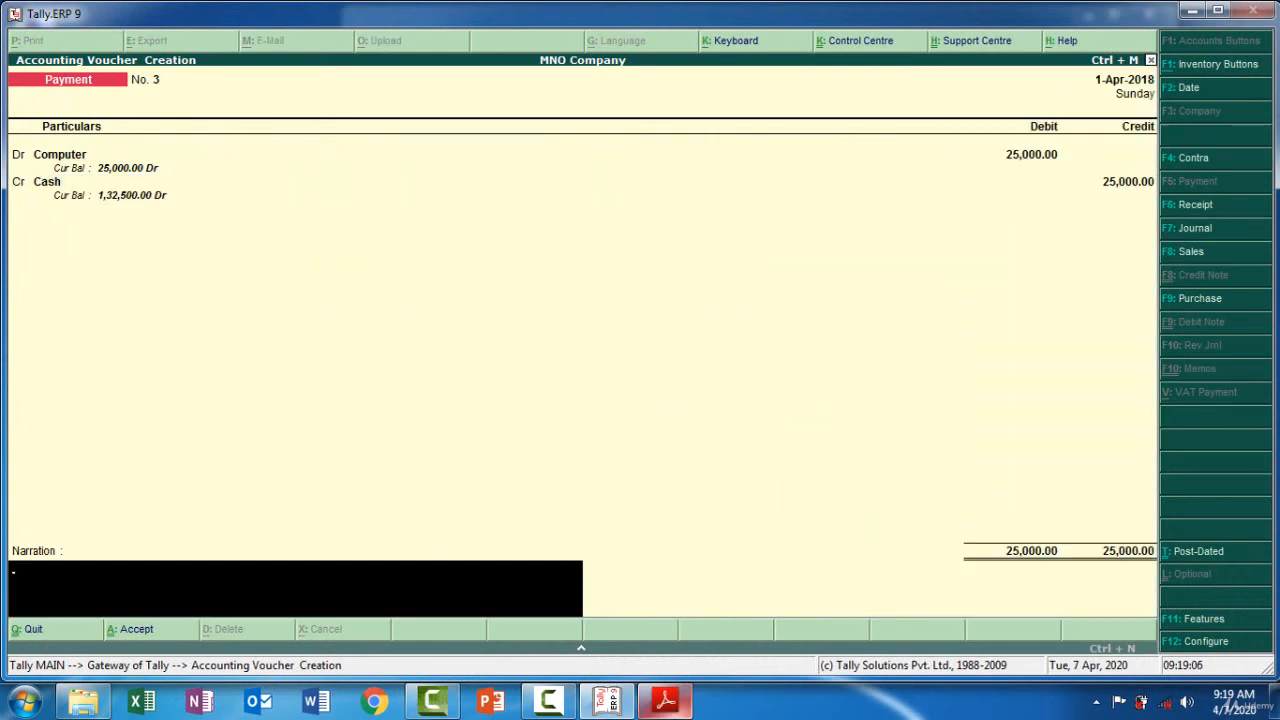
# Step: Copy the PDF's narration "Being Computer Purchased -25000 By Cash" into the third payment voucher in Tally.ERP 9 and save it
pyautogui.click(667, 703)
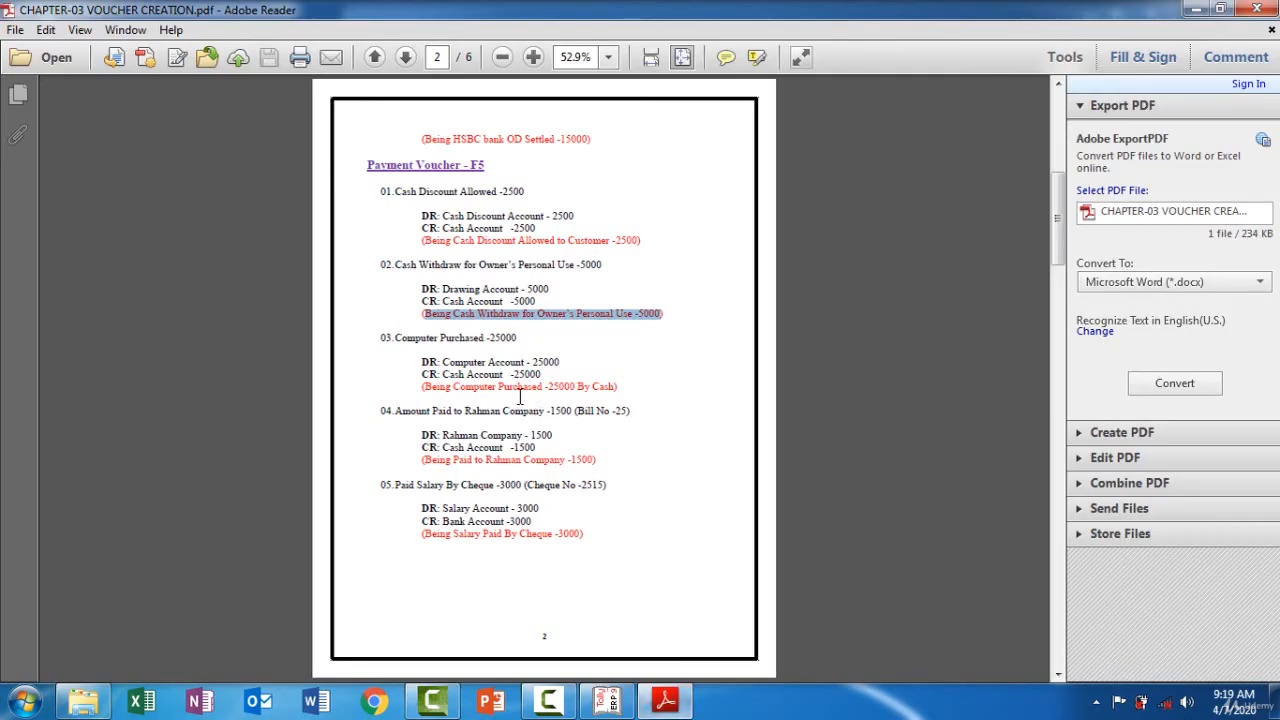
pyautogui.moveTo(427, 387); pyautogui.dragTo(608, 388)
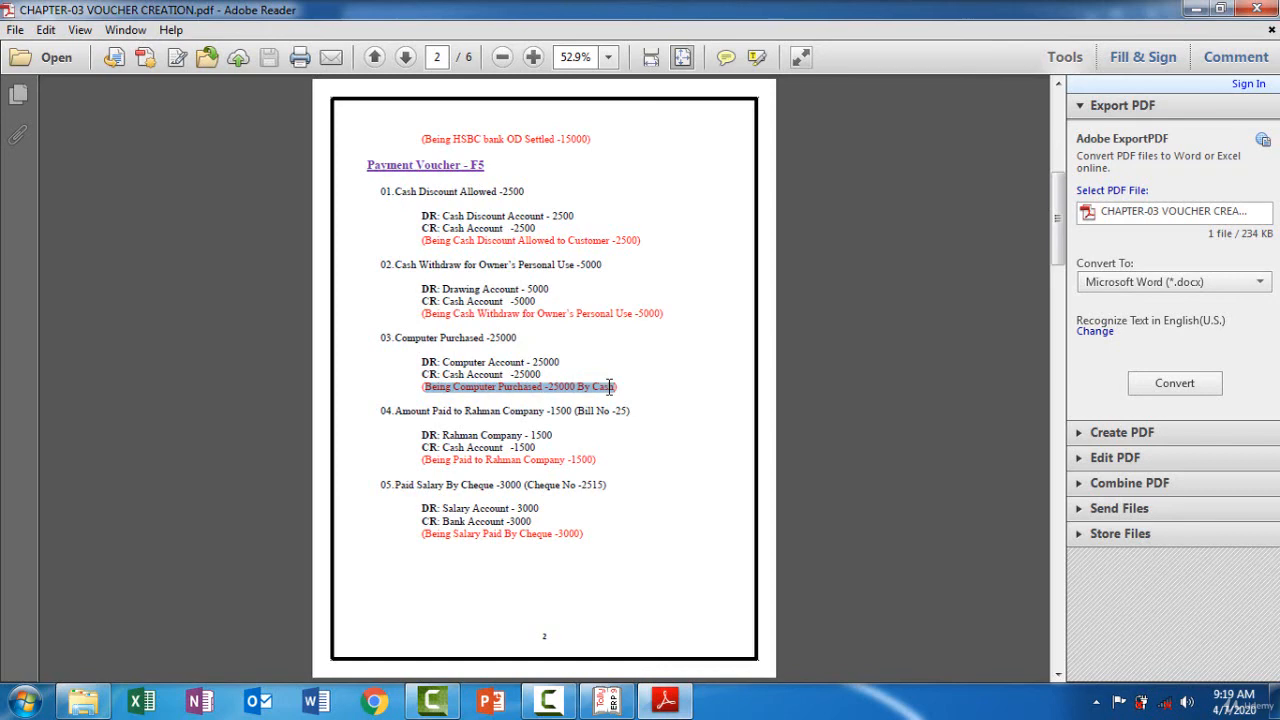
pyautogui.click(682, 701)
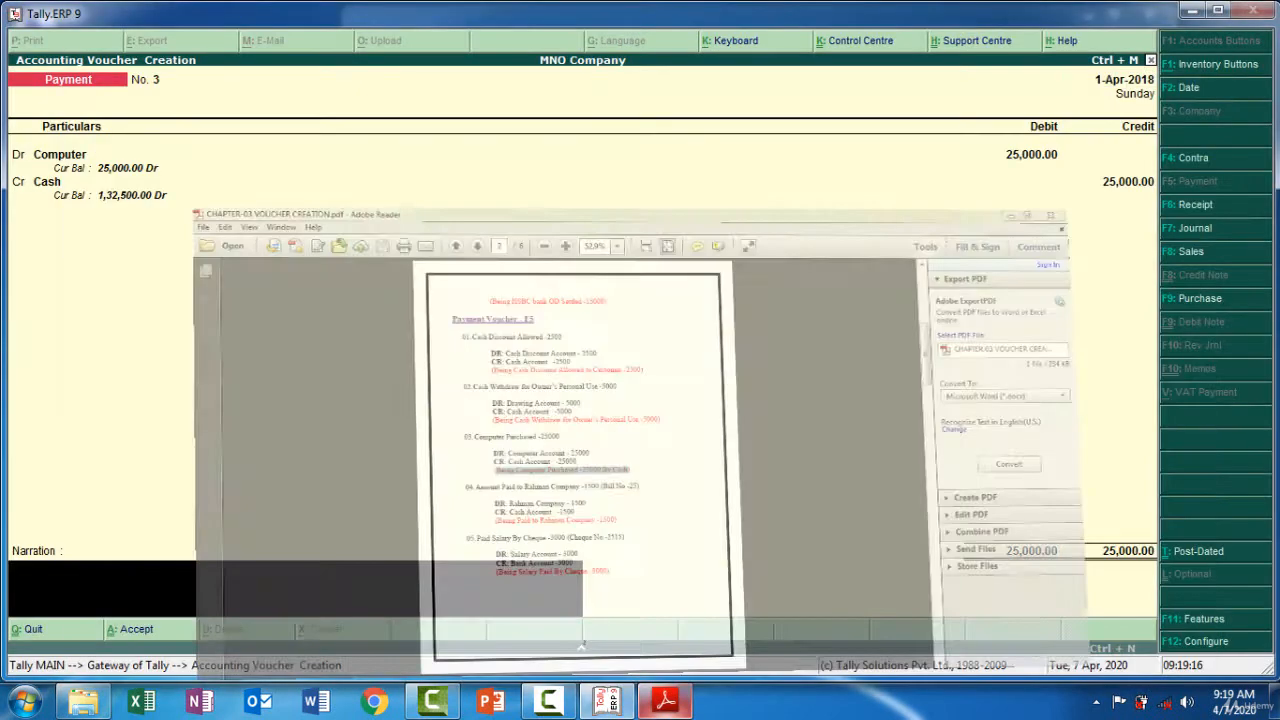
pyautogui.hotkey('ctrl', 'alt', 'v')
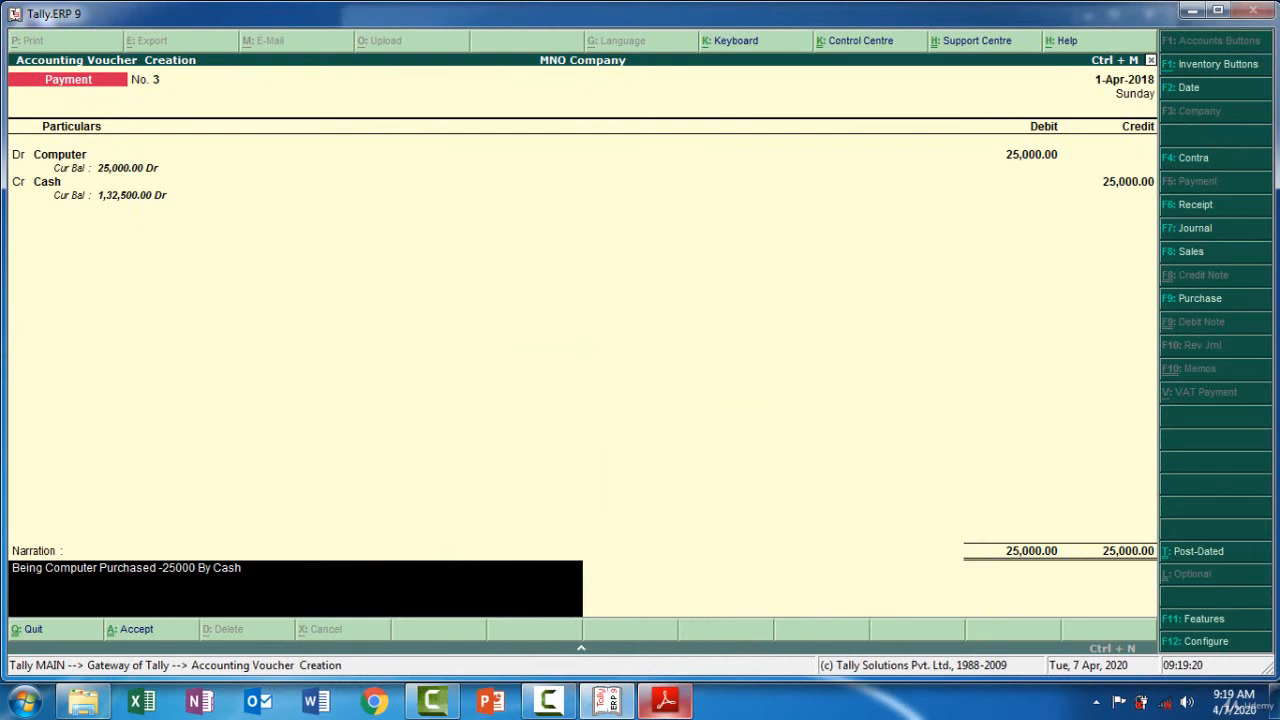
pyautogui.press('Return')
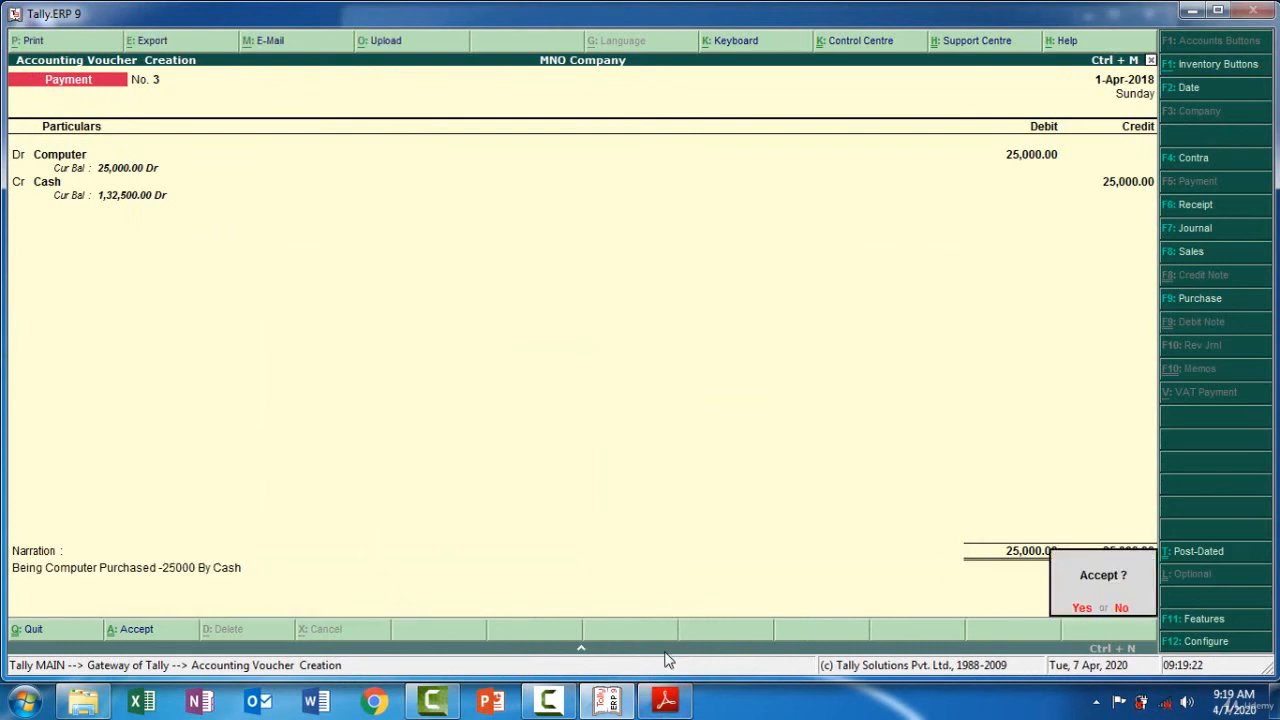
pyautogui.press('Return')
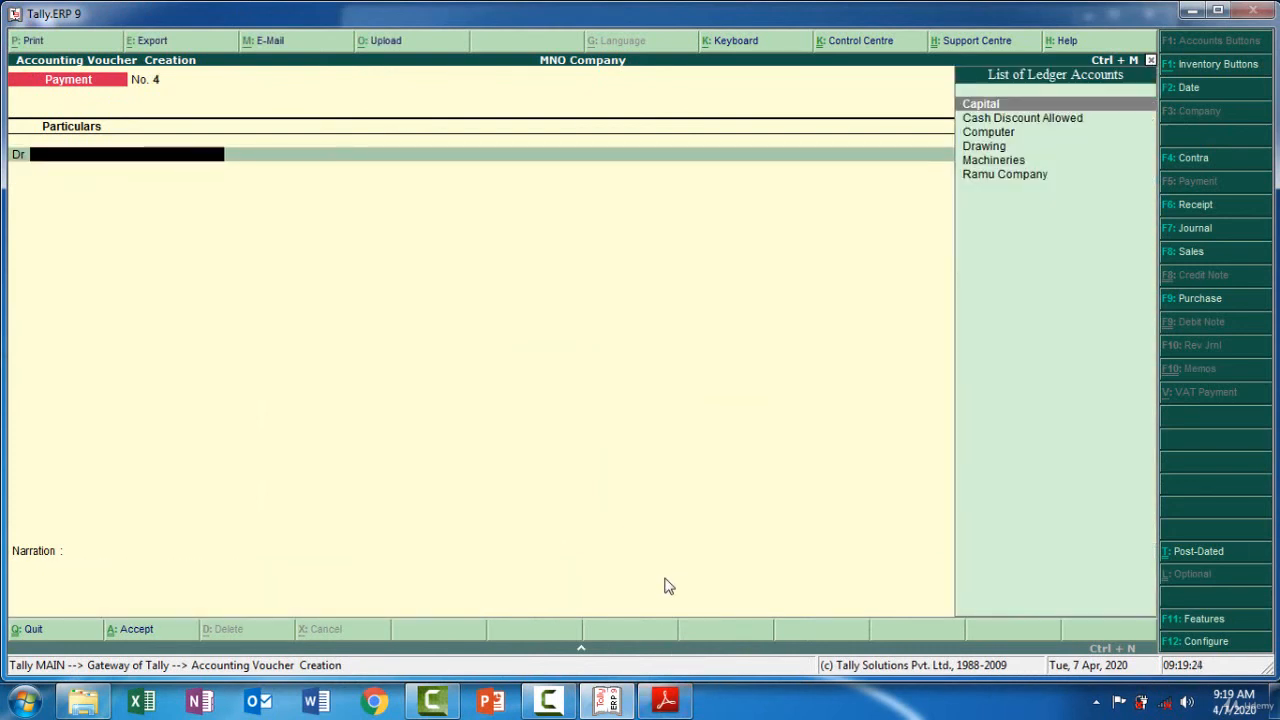
# Step: Check the opening balances and fourth payment exercise in the PDF, and start a new ledger named Rahman Company in Tally.ERP 9
pyautogui.click(665, 701)
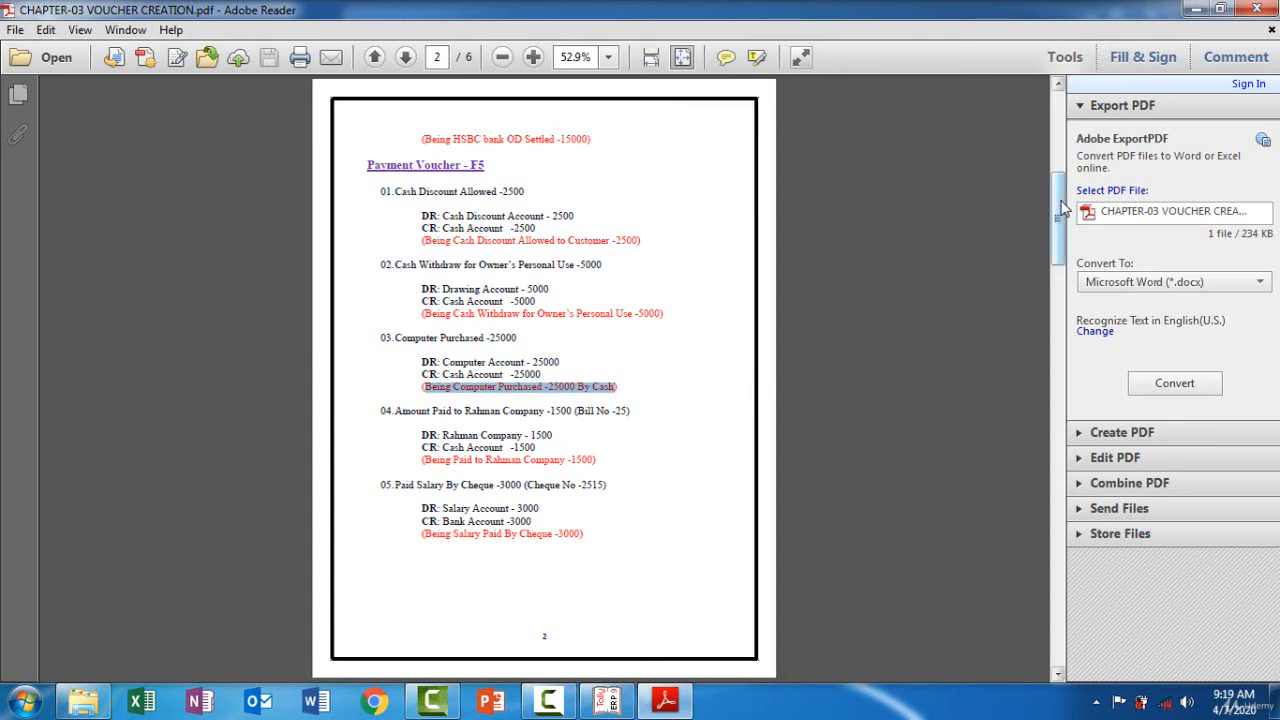
pyautogui.moveTo(1063, 207); pyautogui.dragTo(1063, 178)
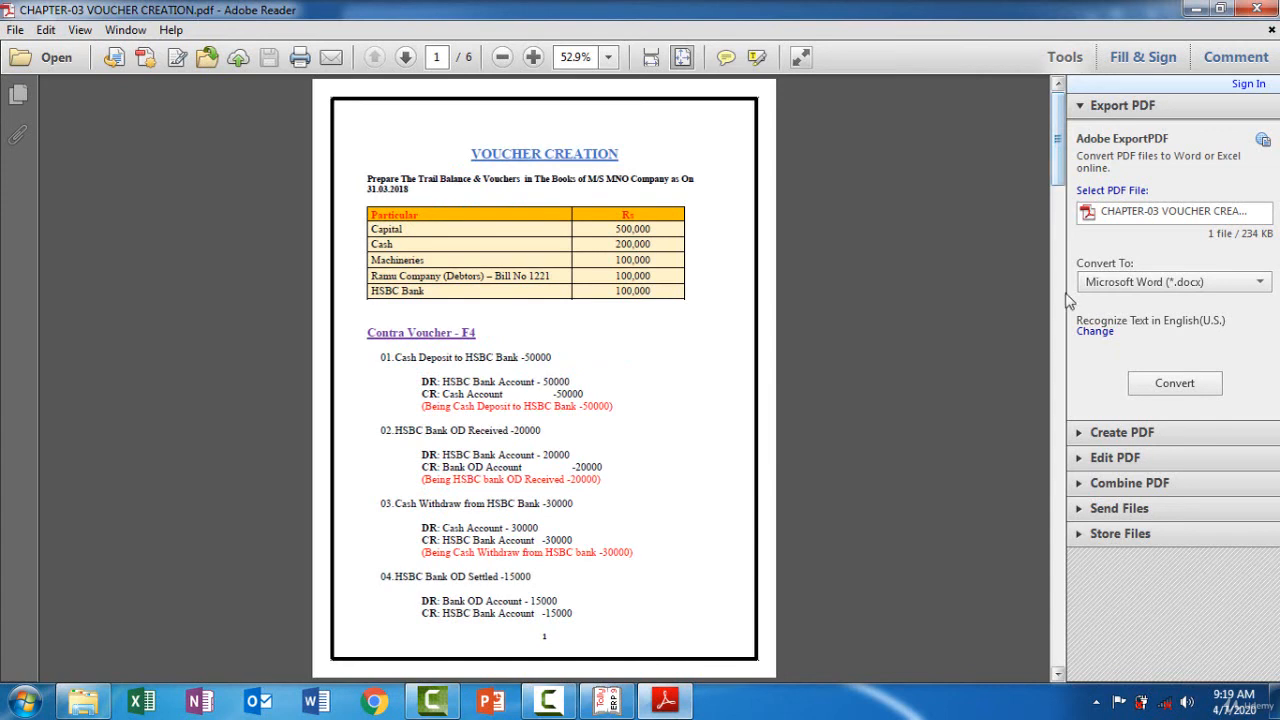
pyautogui.click(1063, 362)
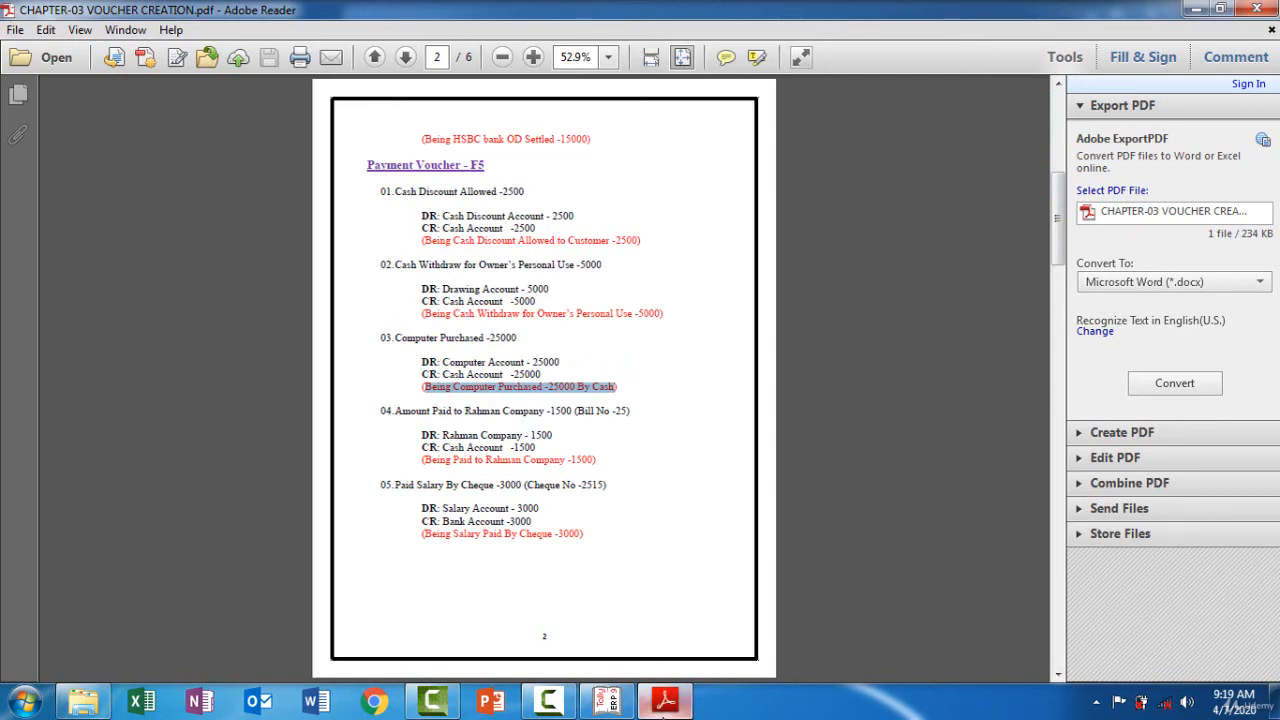
pyautogui.click(660, 708)
pyautogui.click(663, 708)
pyautogui.click(662, 705)
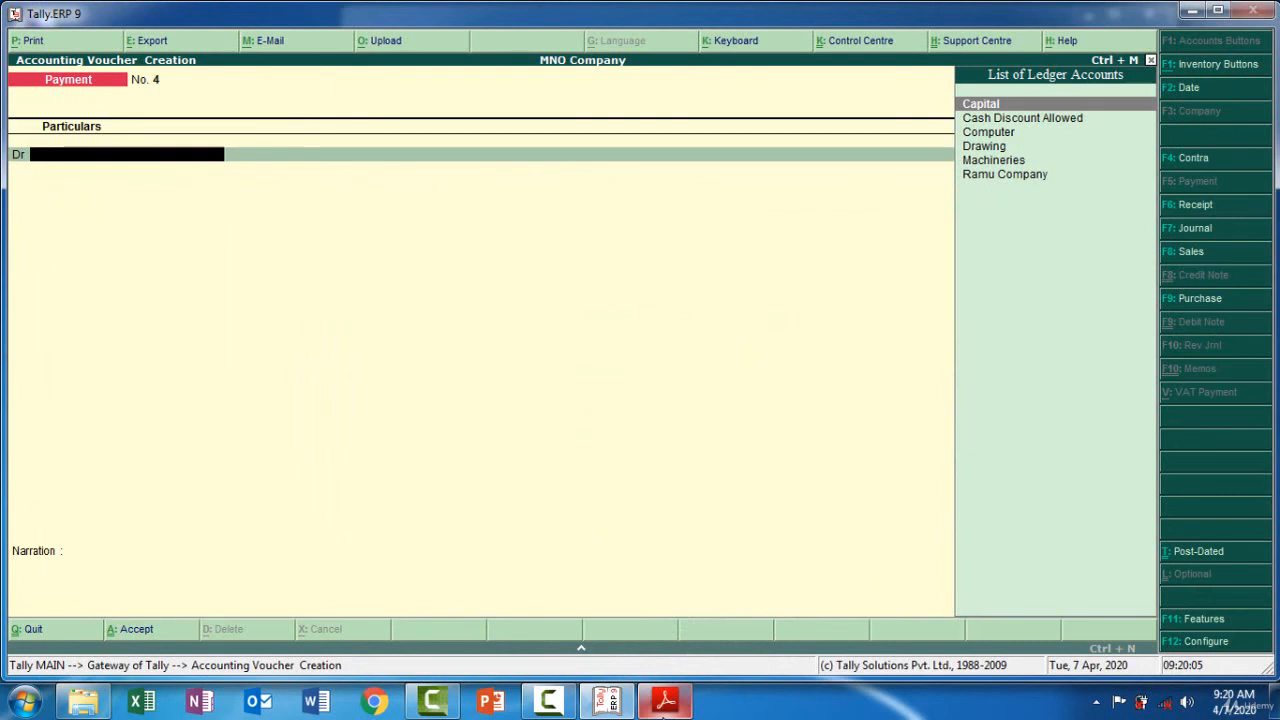
pyautogui.hotkey('alt', 'c')
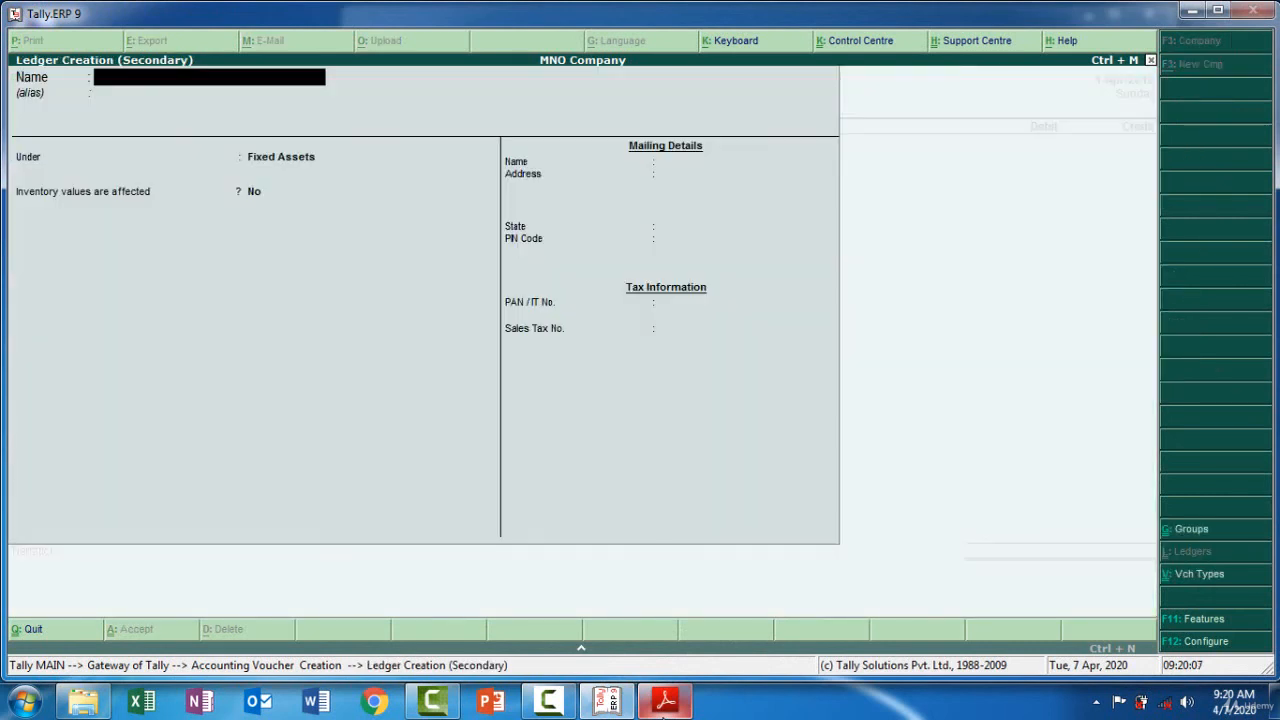
pyautogui.write('Rahman Com')
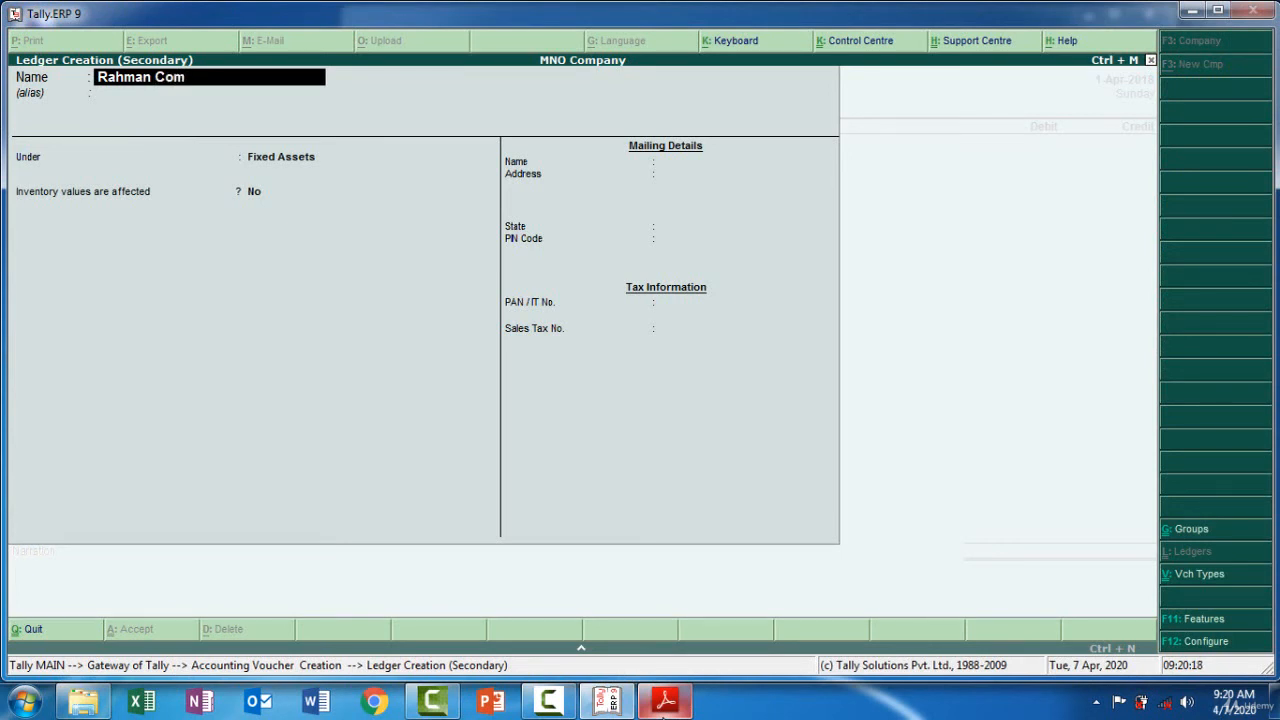
pyautogui.write('pany')
pyautogui.press('Return')
pyautogui.press('Return')
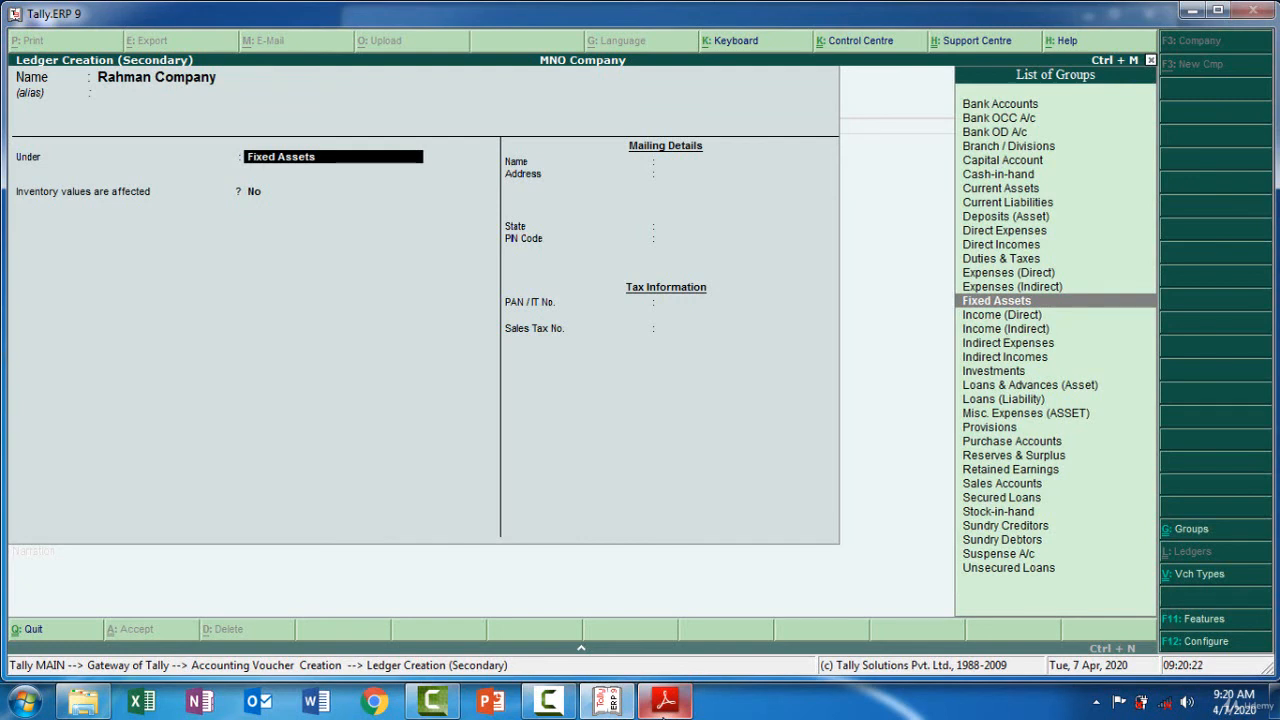
# Step: Place the Rahman Company ledger under Sundry Creditors with bill-by-bill balances and save it as the voucher's debit account
pyautogui.write('Su')
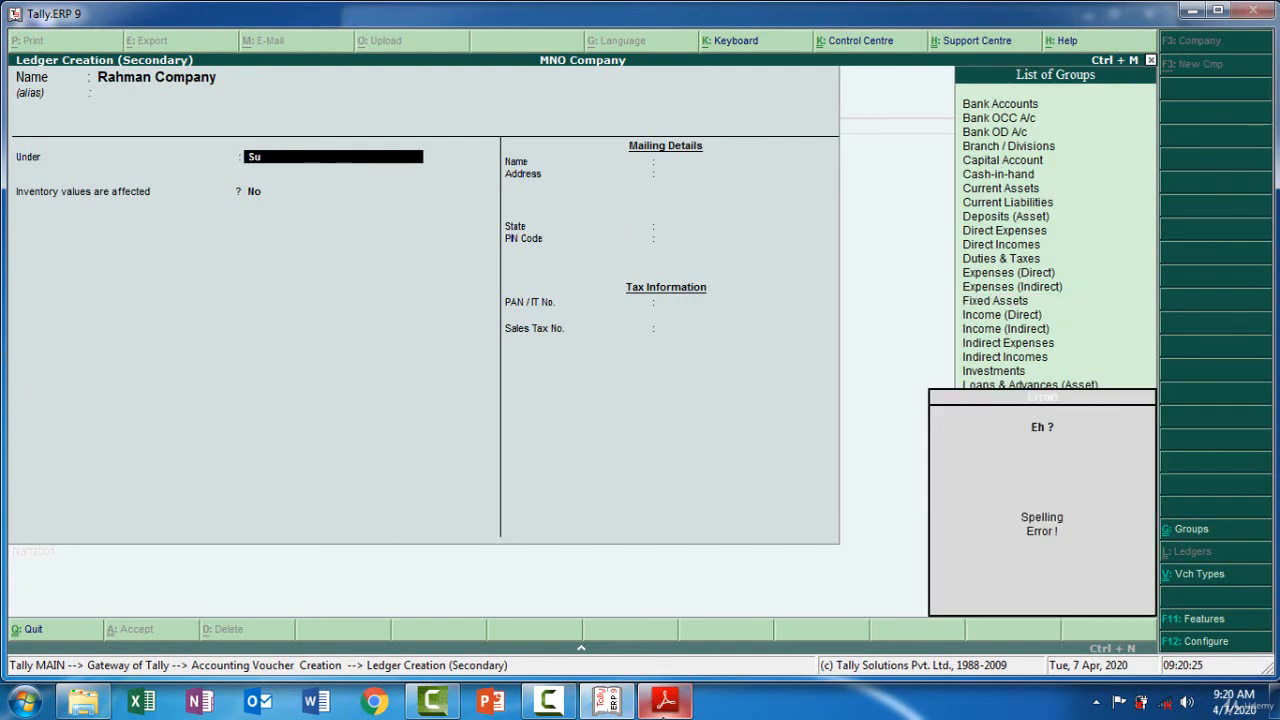
pyautogui.press('BackSpace')
pyautogui.press('BackSpace')
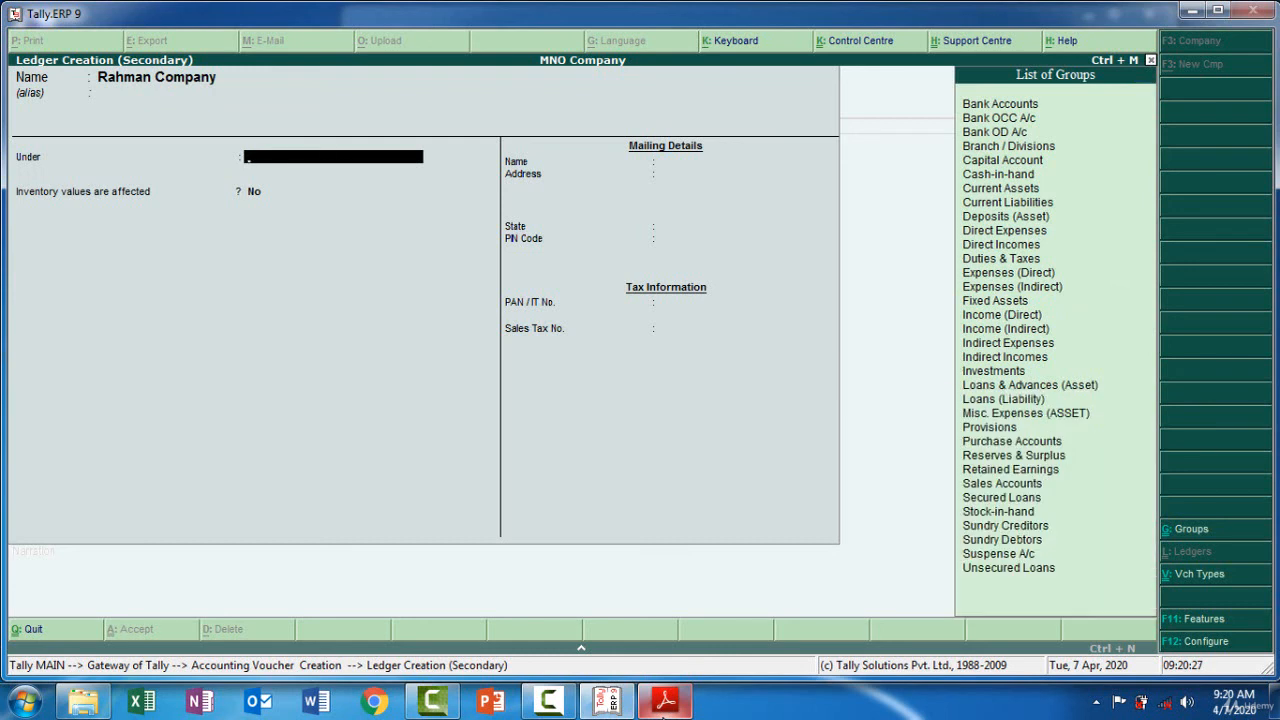
pyautogui.write('Su')
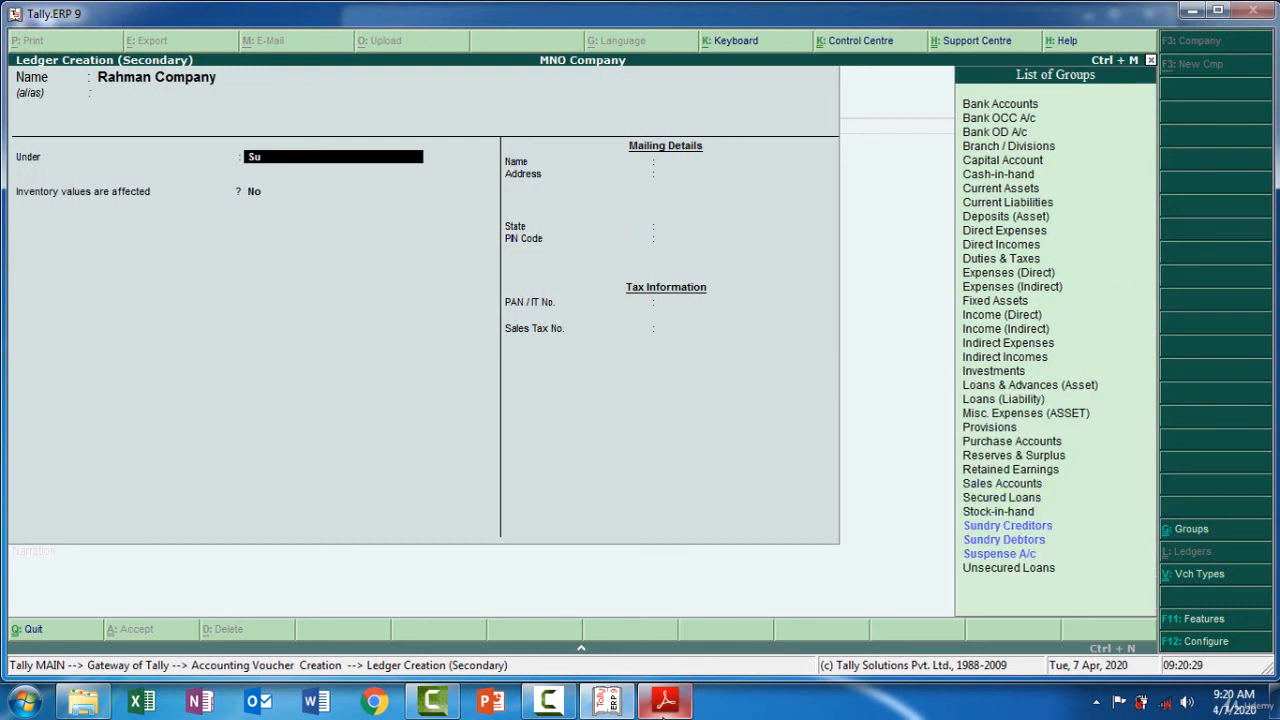
pyautogui.press('Return')
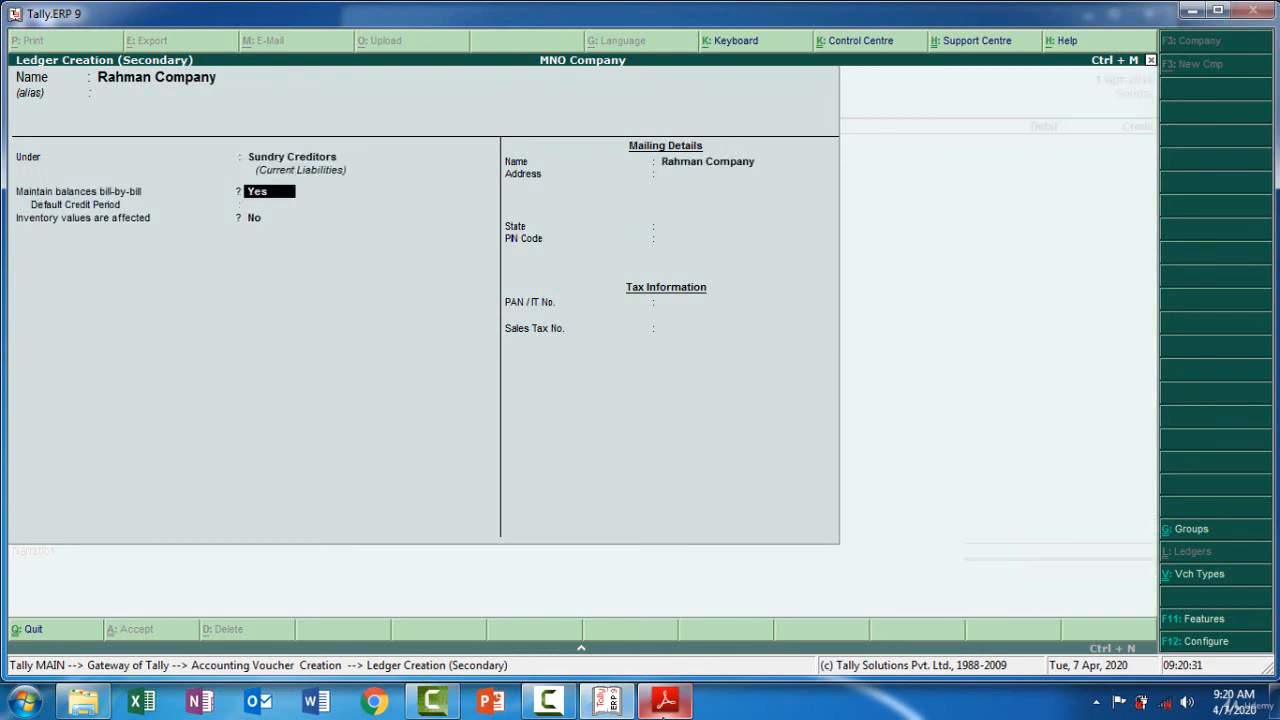
pyautogui.press('Return')
pyautogui.press('Return')
pyautogui.press('Return')
pyautogui.press('Return')
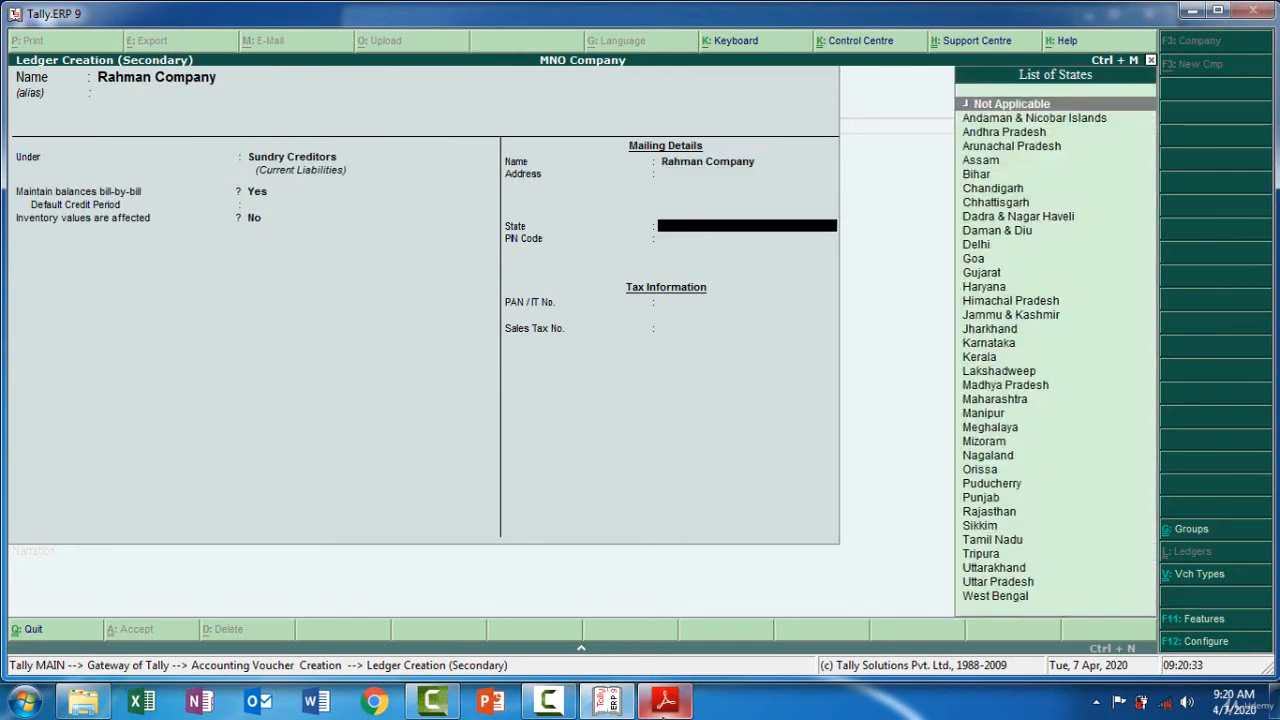
pyautogui.press('Return')
pyautogui.press('Return')
pyautogui.press('Return')
pyautogui.press('Return')
pyautogui.press('Return')
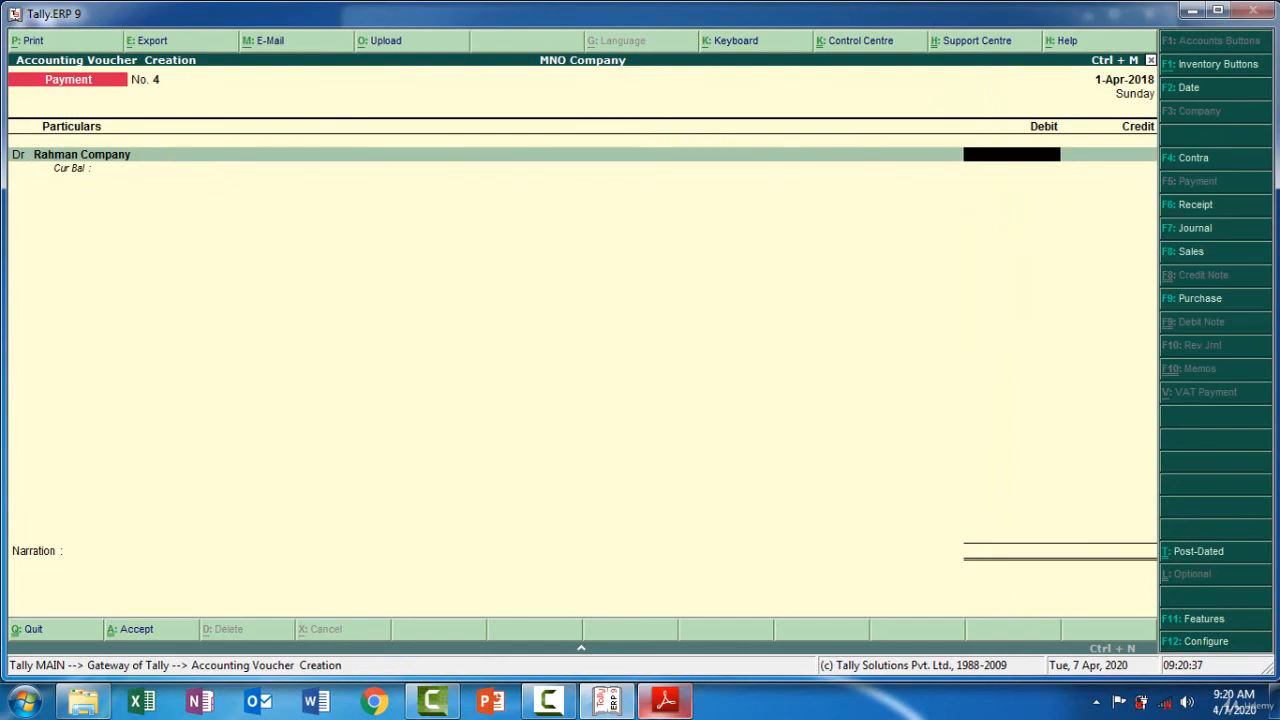
# Step: Check the fourth payment exercise's amount in the PDF and debit Rahman Company with 1,500 in Tally.ERP 9
pyautogui.click(665, 705)
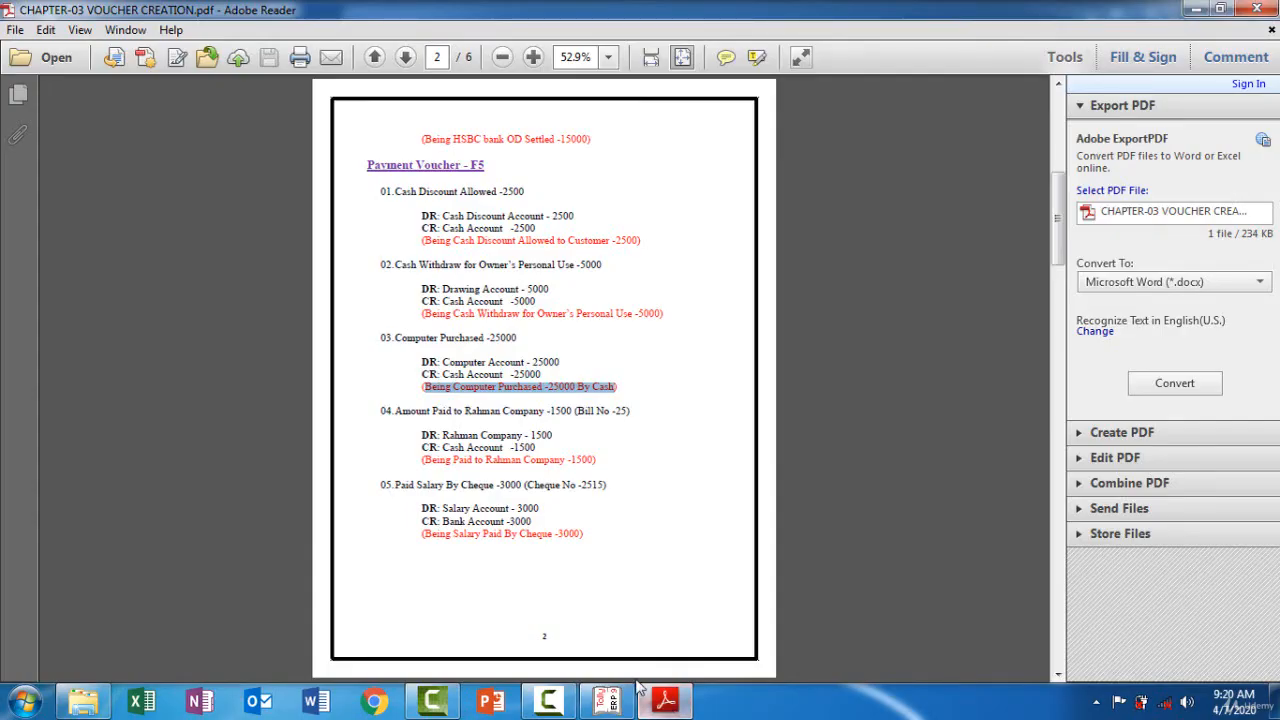
pyautogui.moveTo(664, 704)
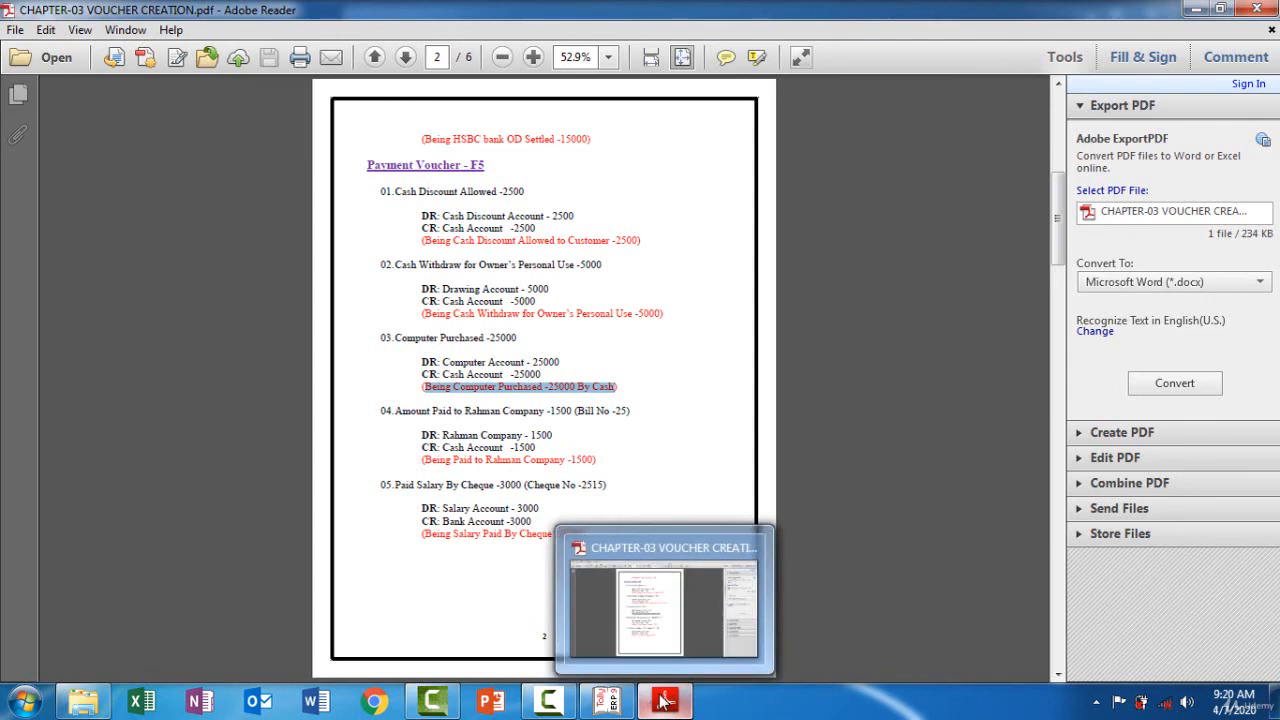
pyautogui.click(664, 704)
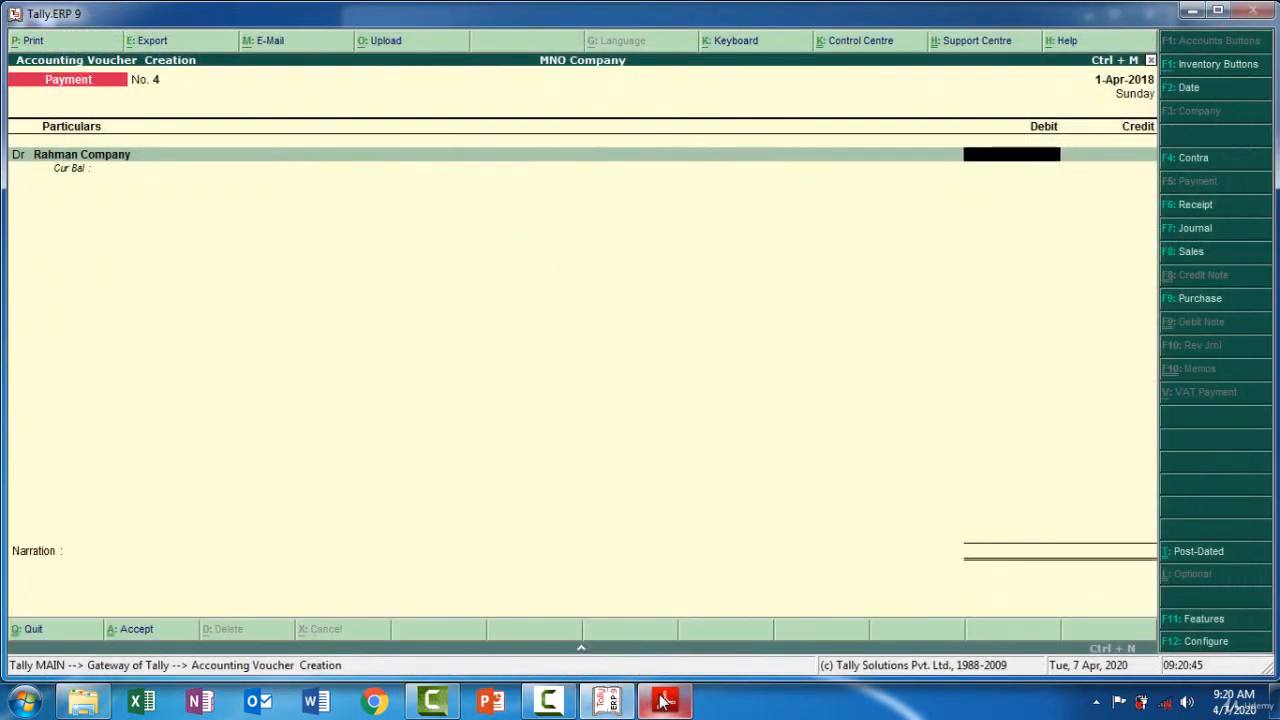
pyautogui.write('1,500')
pyautogui.press('Return')
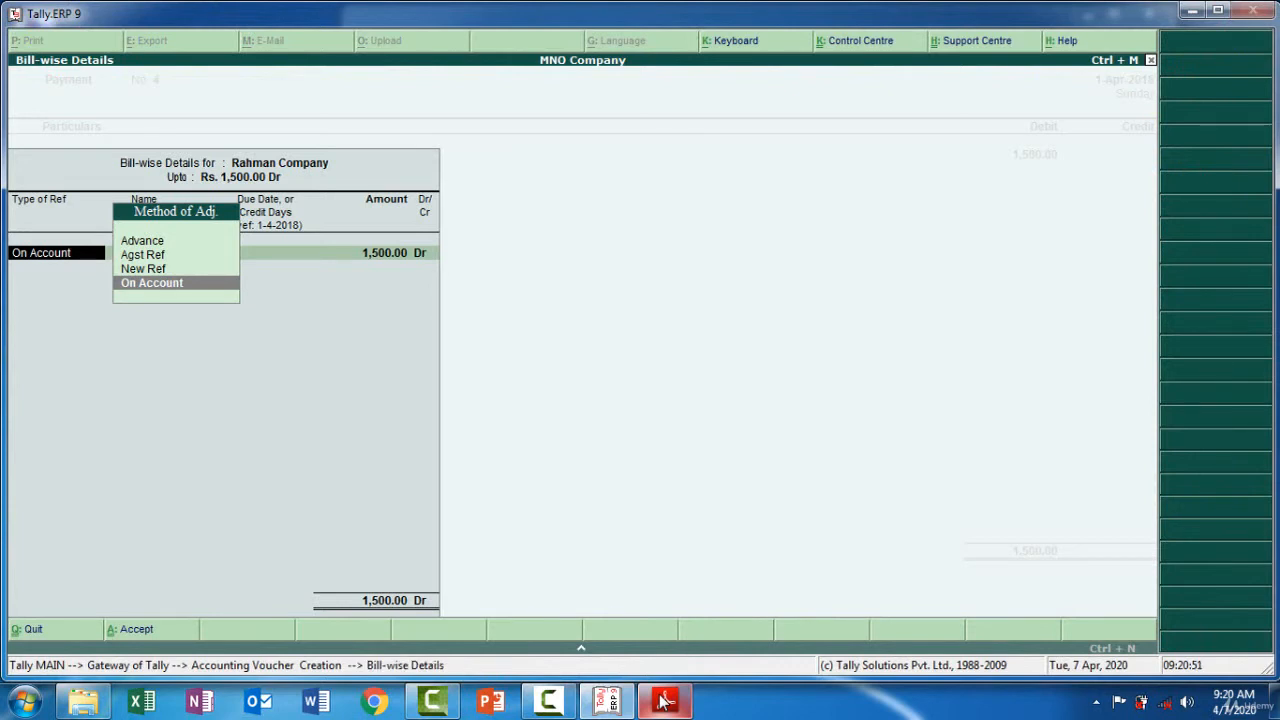
# Step: Check the bill number in the PDF and allocate Rahman Company's 1,500 debit to a New Ref named 25 in Tally.ERP 9
pyautogui.press('Up')
pyautogui.press('Return')
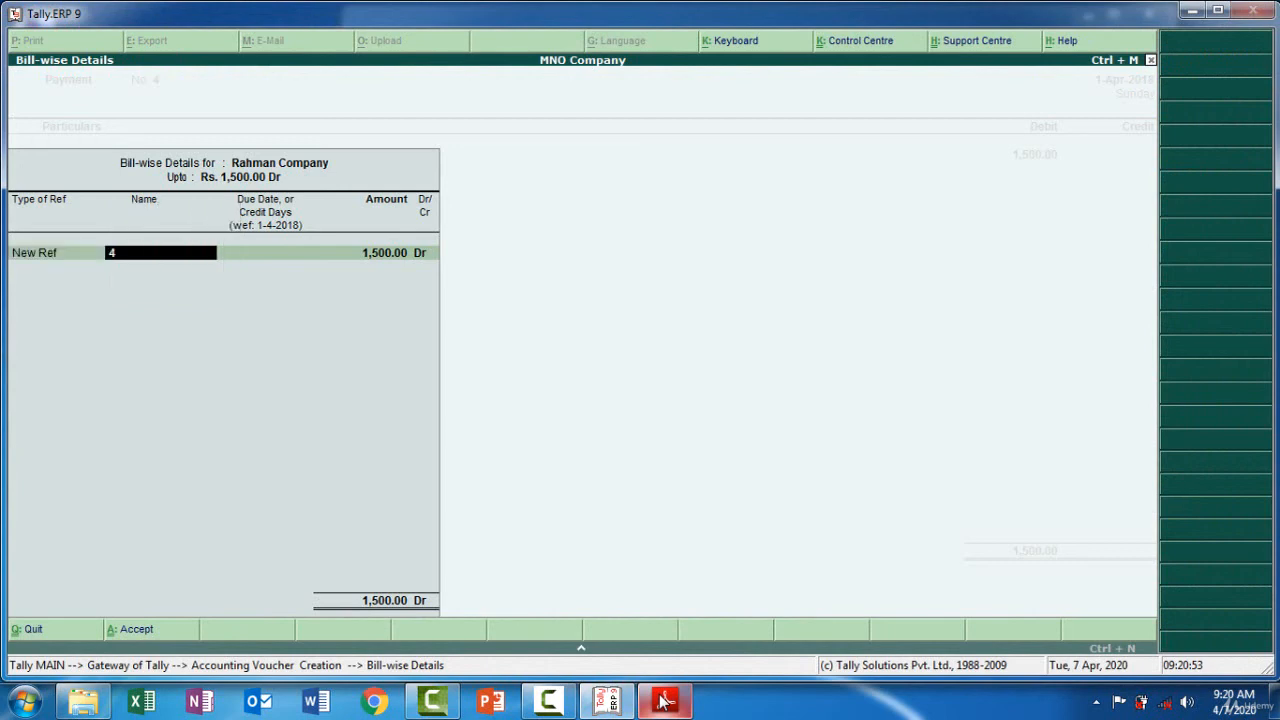
pyautogui.click(665, 703)
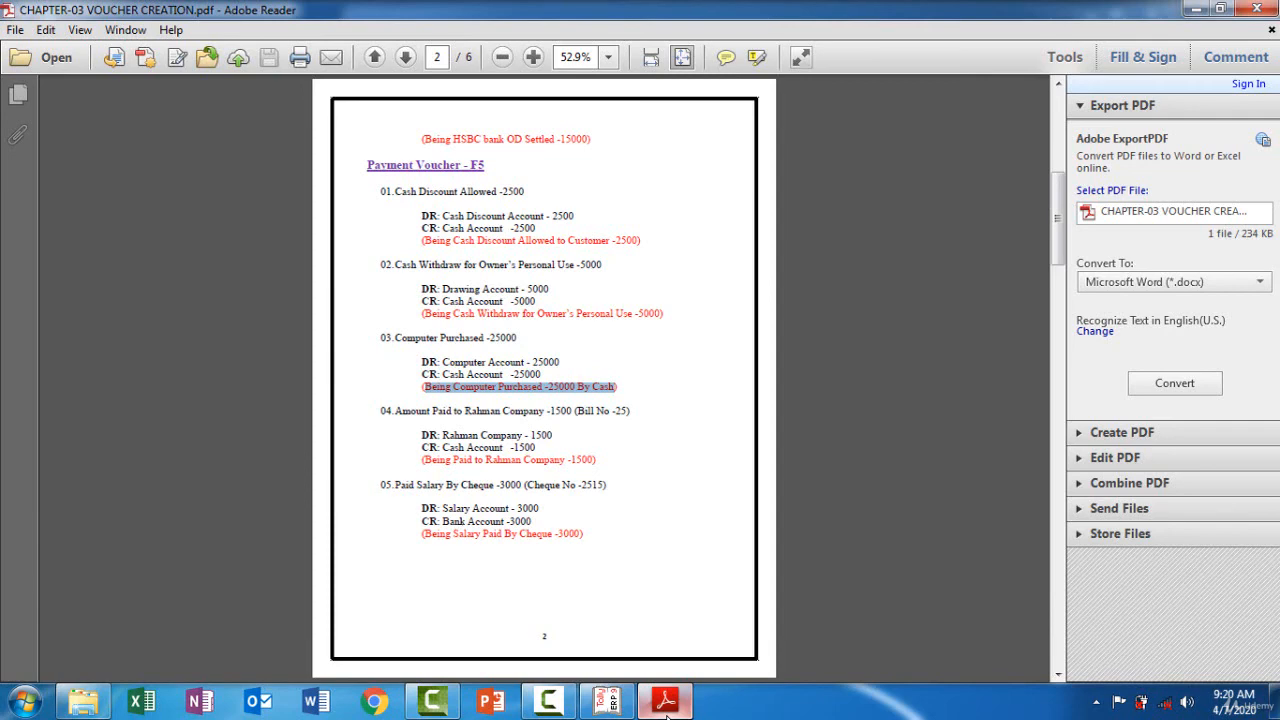
pyautogui.click(667, 712)
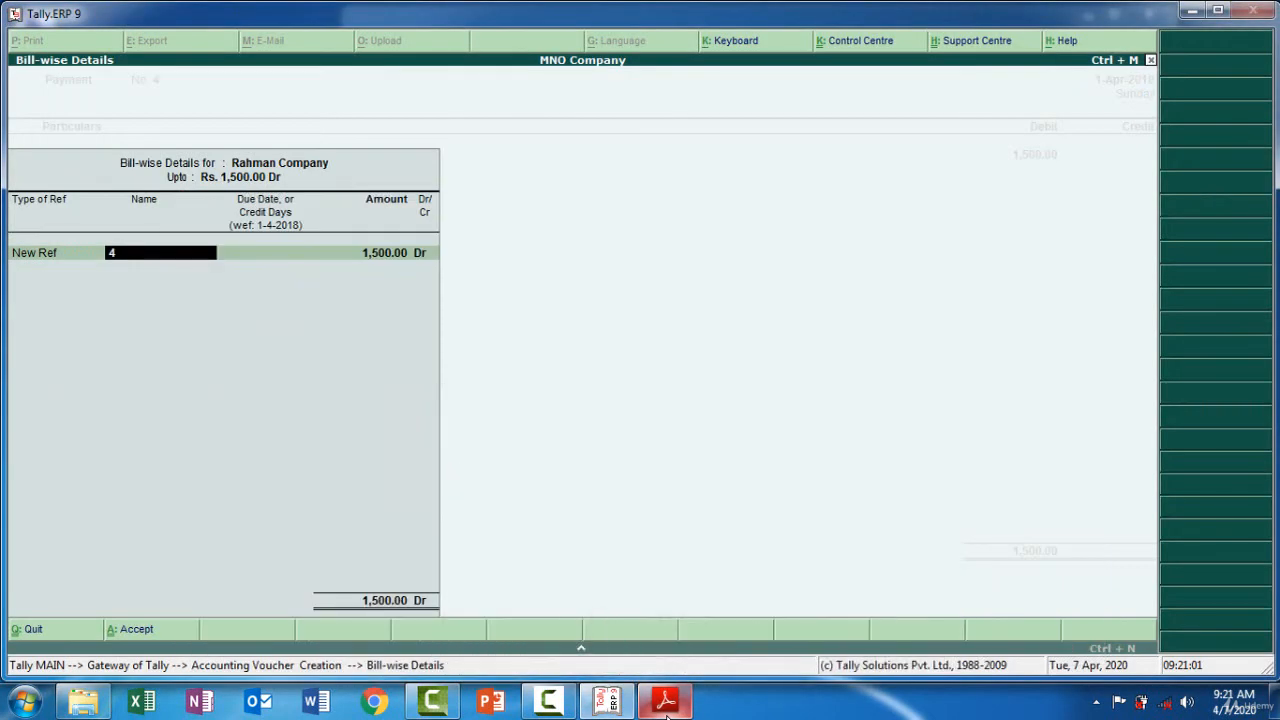
pyautogui.write('25')
pyautogui.press('Return')
pyautogui.press('Return')
pyautogui.press('Return')
pyautogui.press('Return')
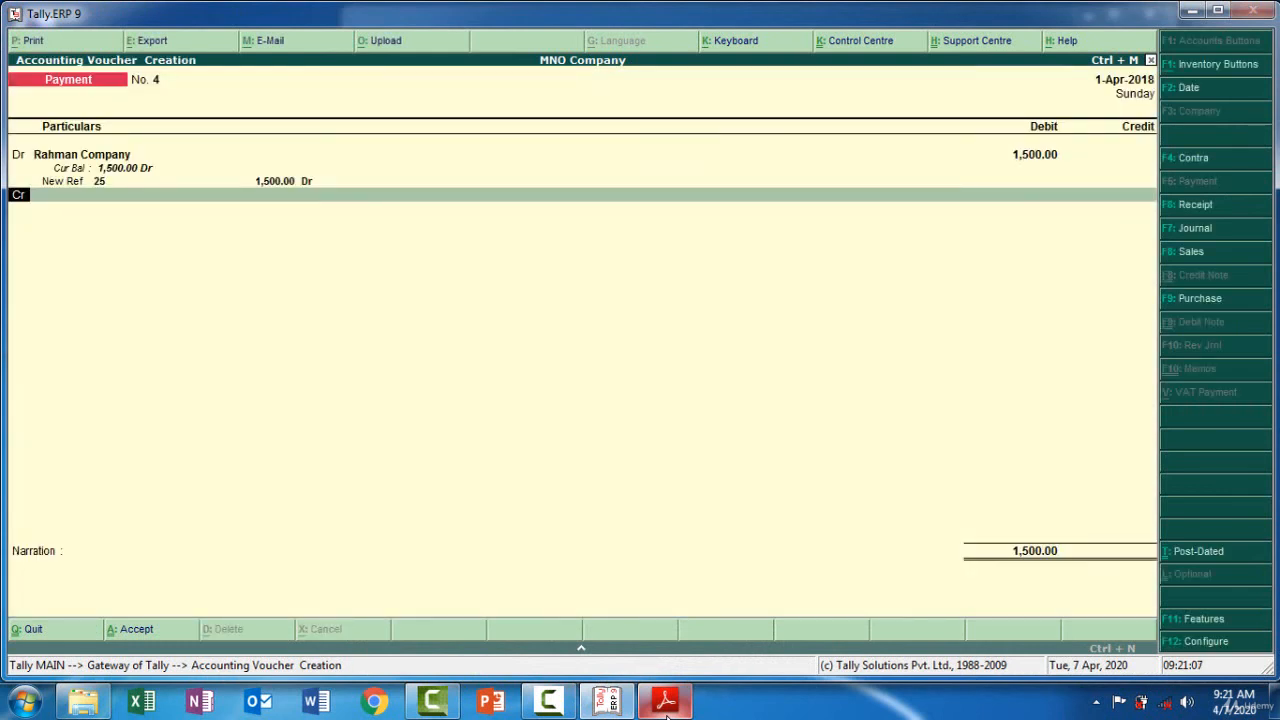
# Step: Add a credit line for Cash with 1,500 to the fourth payment voucher
pyautogui.press('Return')
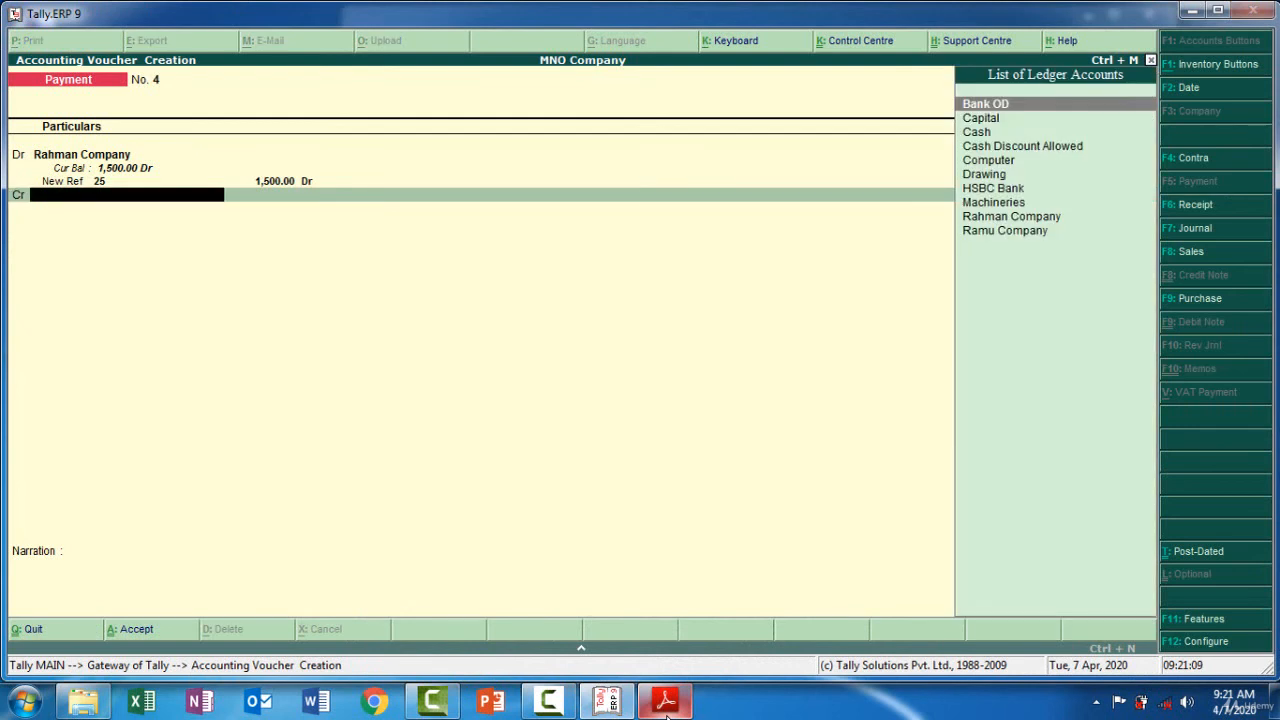
pyautogui.write('Ca')
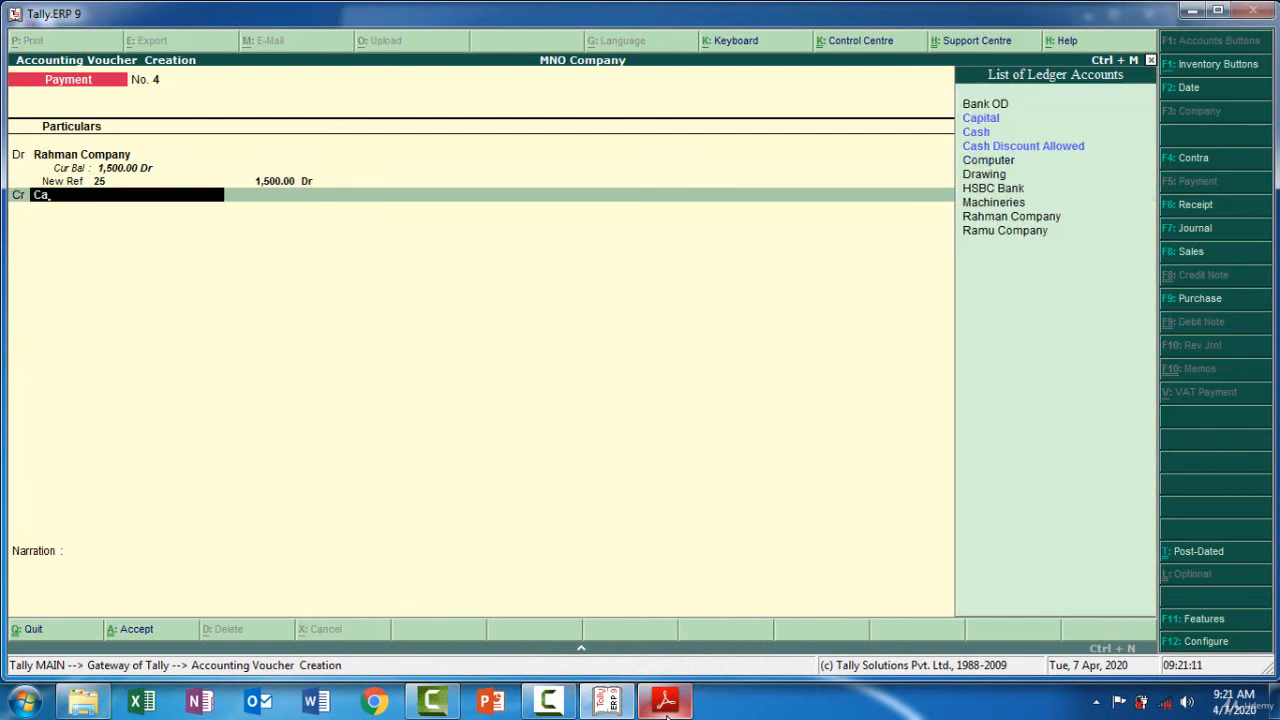
pyautogui.press('Down')
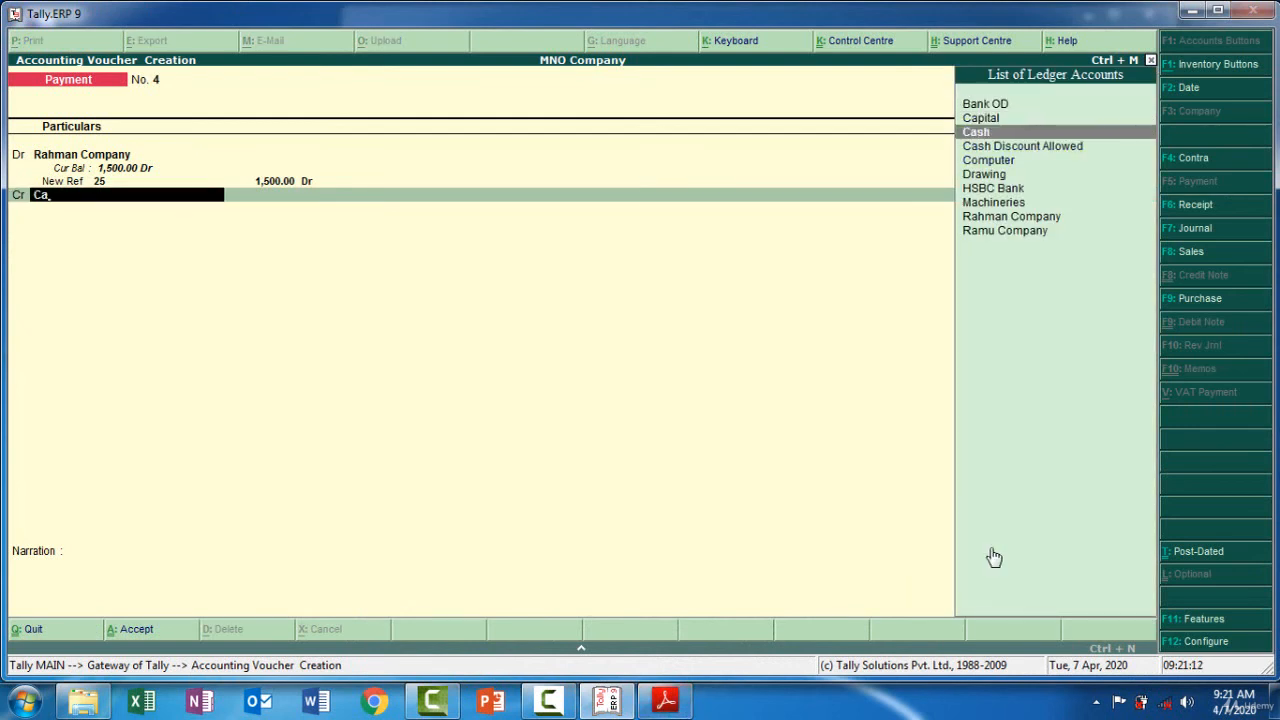
pyautogui.press('Return')
pyautogui.press('Return')
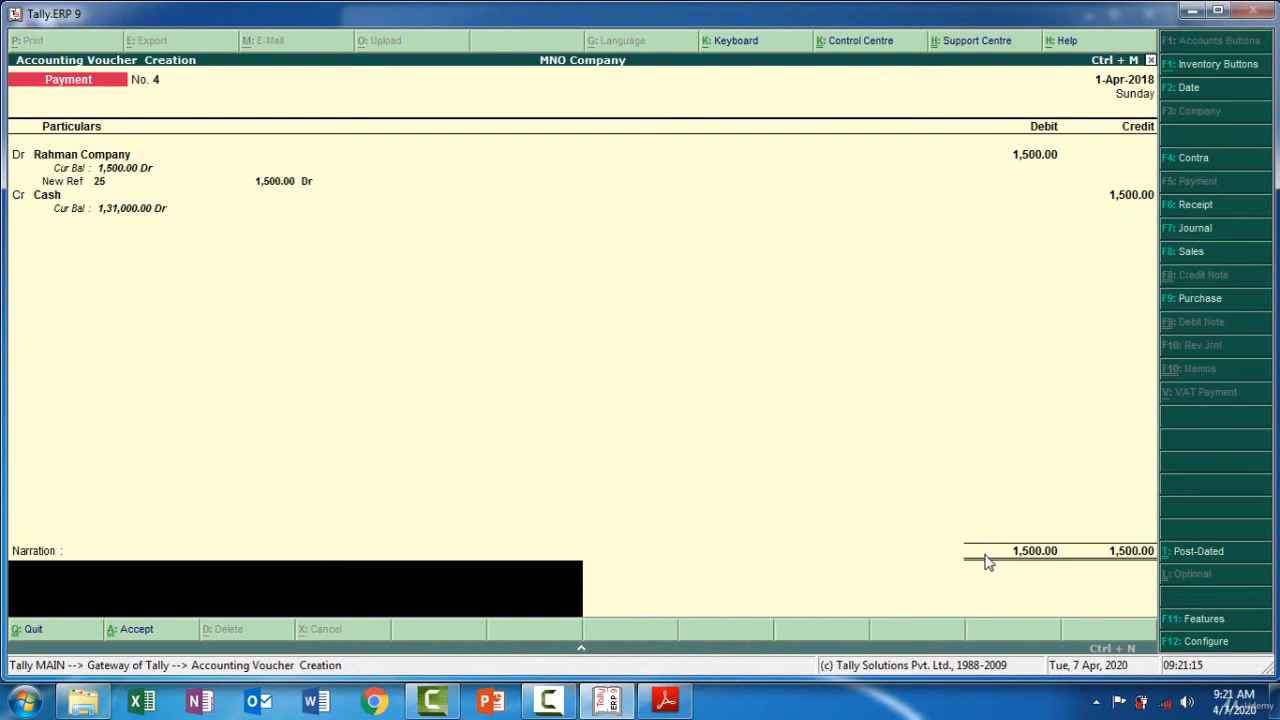
# Step: Copy the PDF's narration "Being Paid to Rahman Company -1500" into the fourth payment voucher in Tally.ERP 9
pyautogui.click(667, 702)
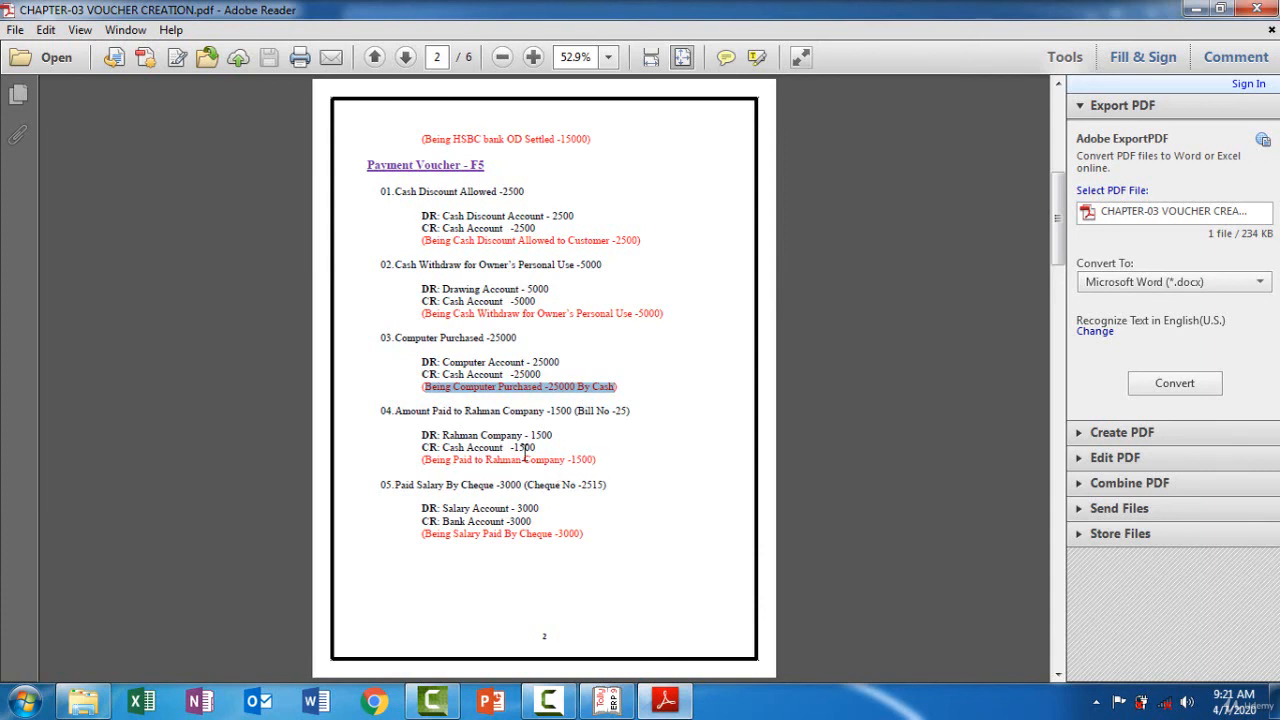
pyautogui.moveTo(597, 460); pyautogui.dragTo(436, 462)
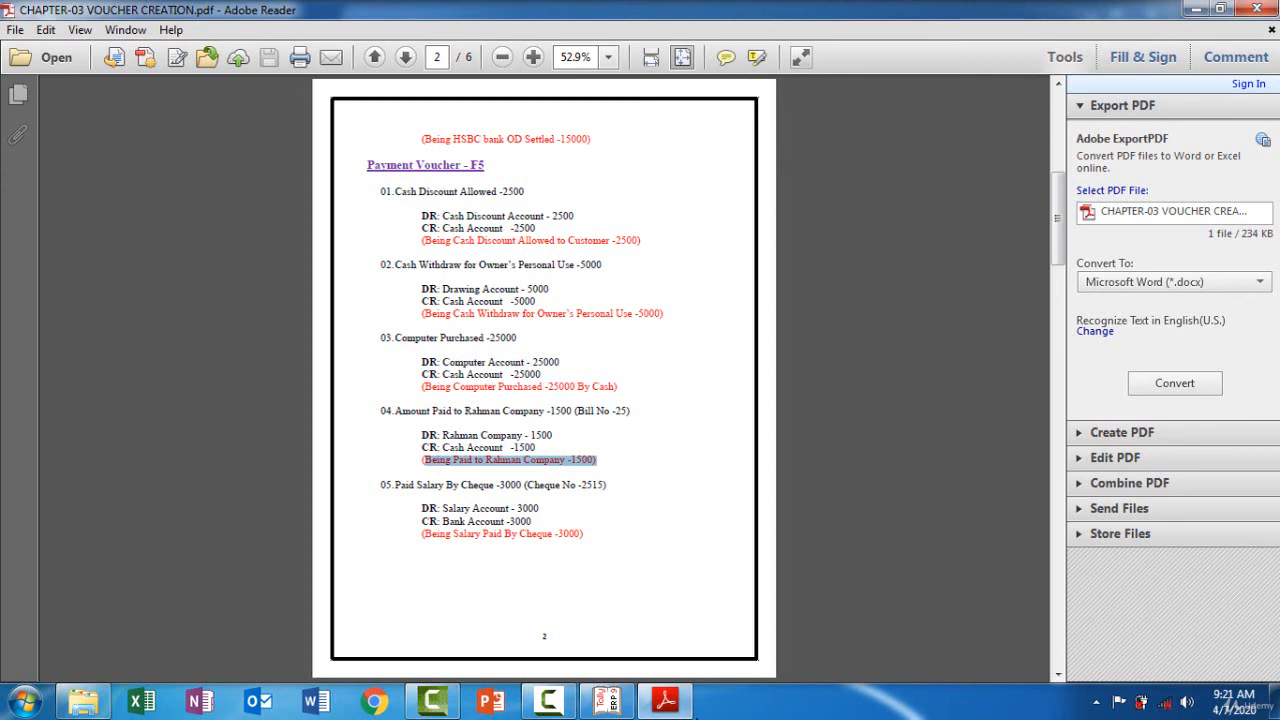
pyautogui.click(665, 702)
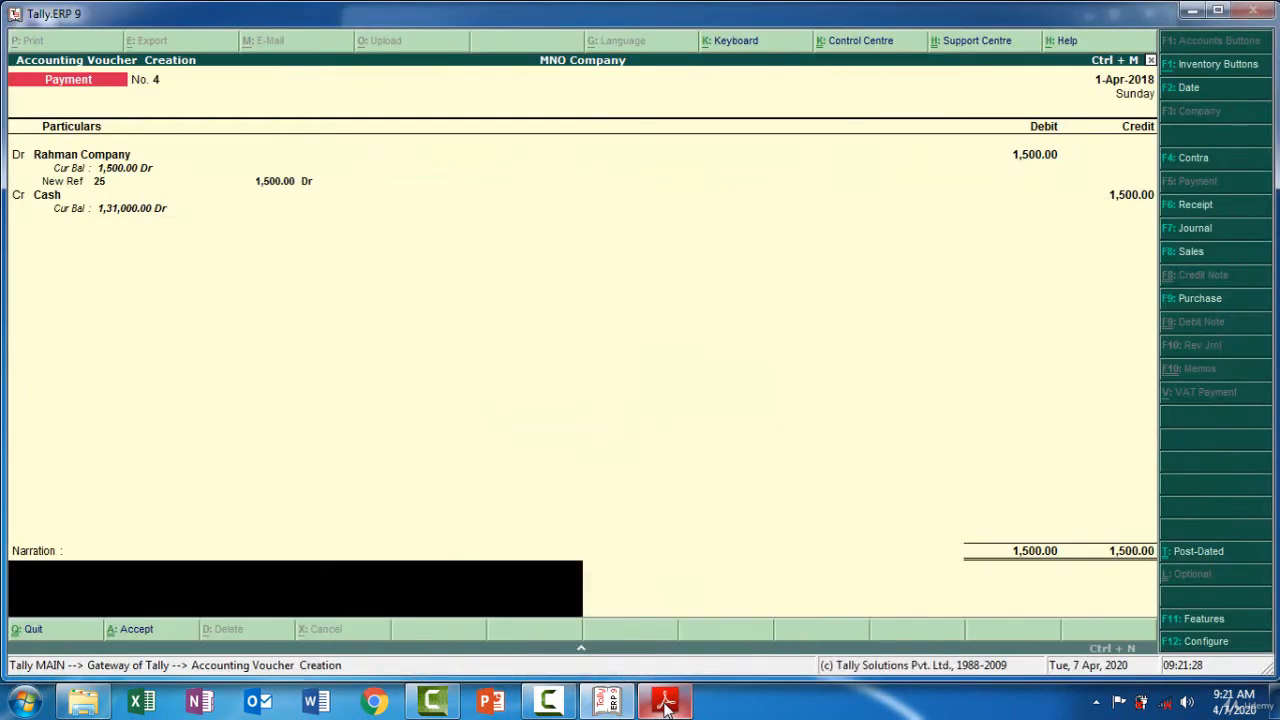
pyautogui.hotkey('ctrl', 'alt', 'v')
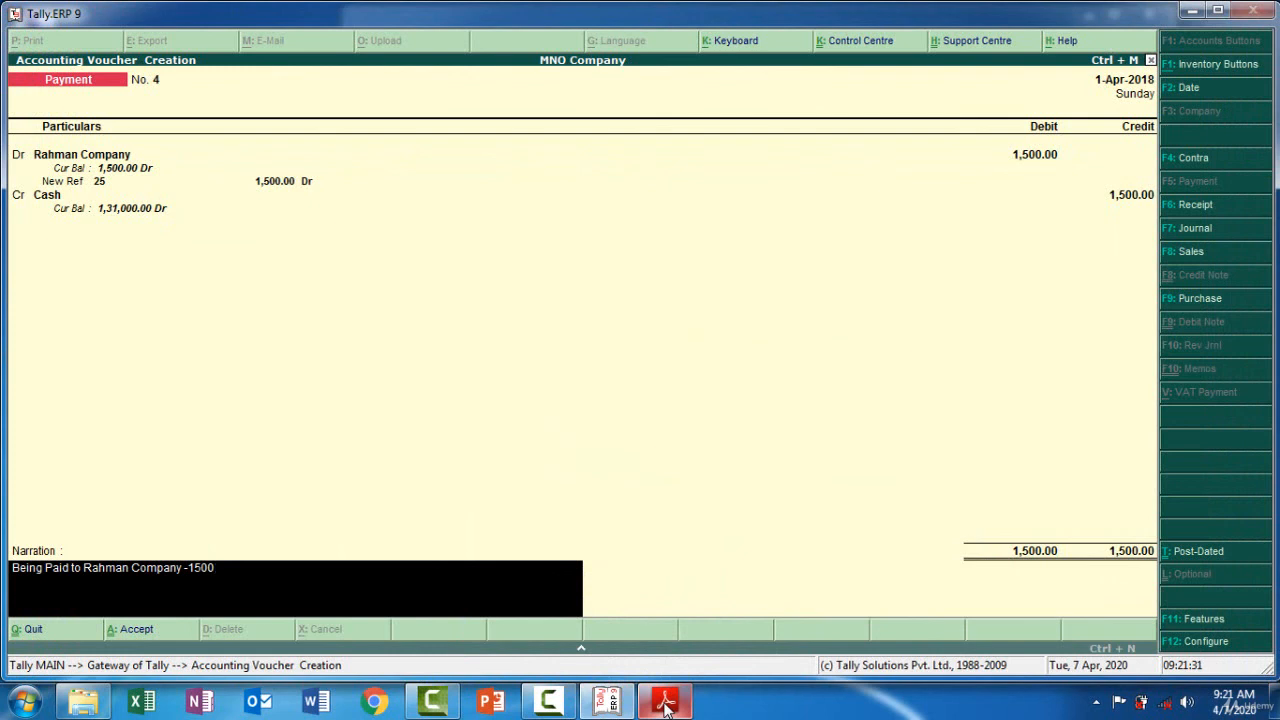
# Step: Save the fourth payment voucher and check the fifth payment exercise in the PDF in Adobe Reader before returning to Tally.ERP 9
pyautogui.press('Return')
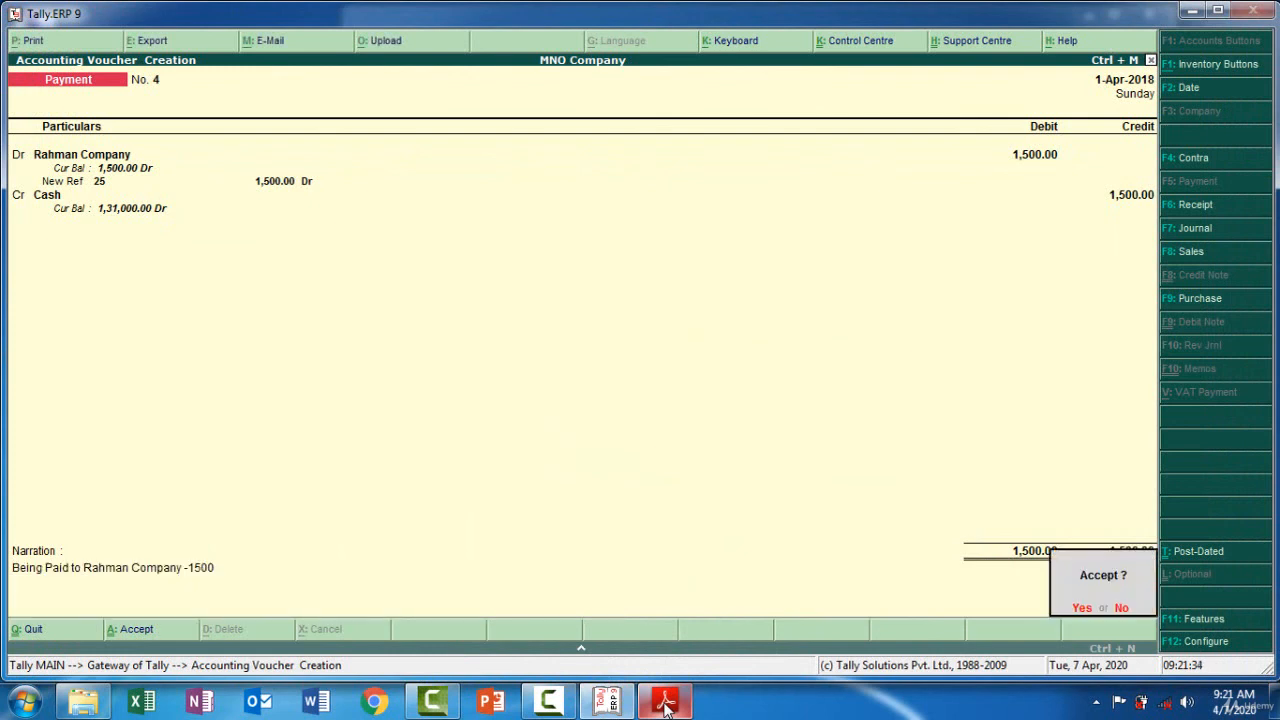
pyautogui.press('Return')
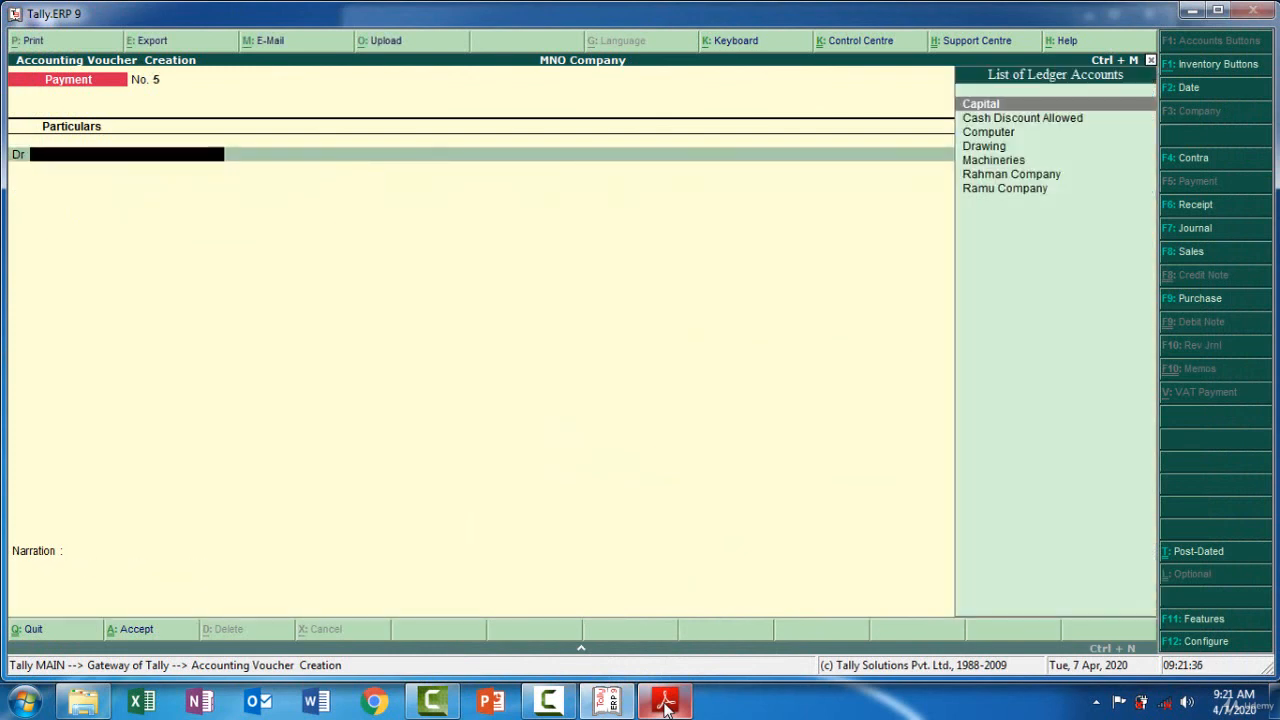
pyautogui.click(665, 700)
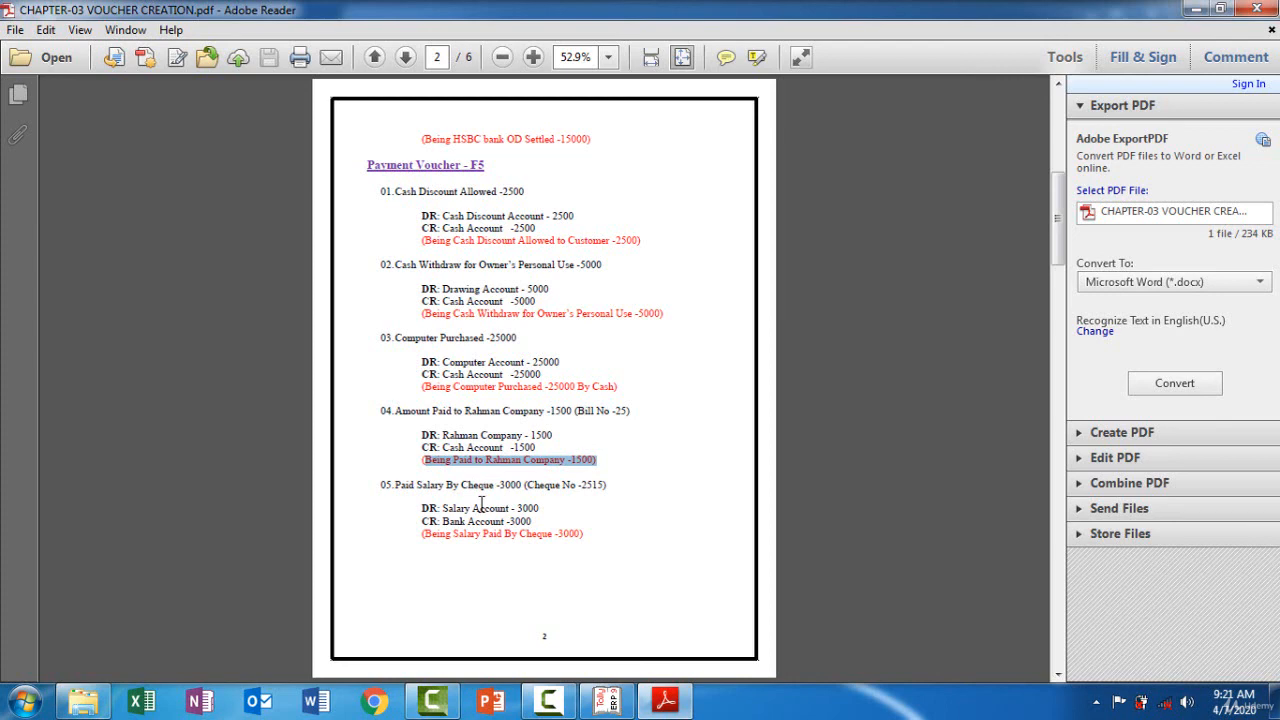
pyautogui.click(665, 703)
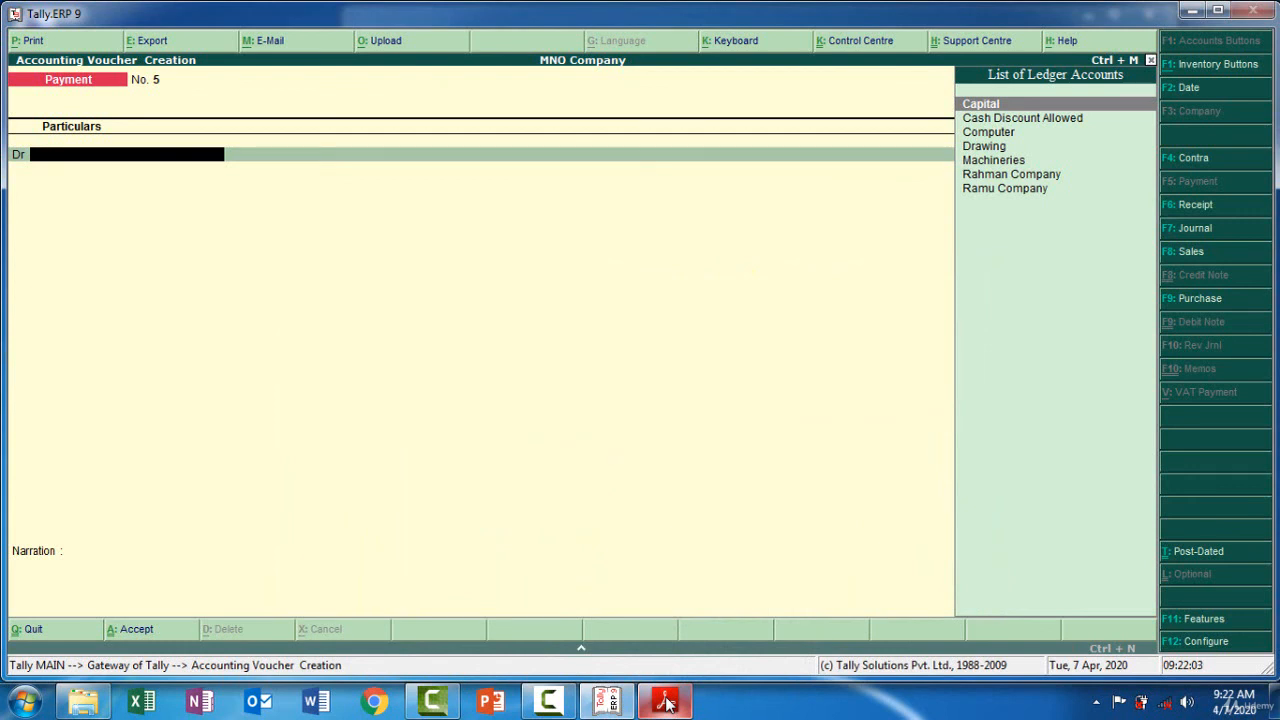
# Step: Create a Salary ledger under Indirect Expenses and use it as the debit account of the fifth payment voucher
pyautogui.hotkey('alt', 'c')
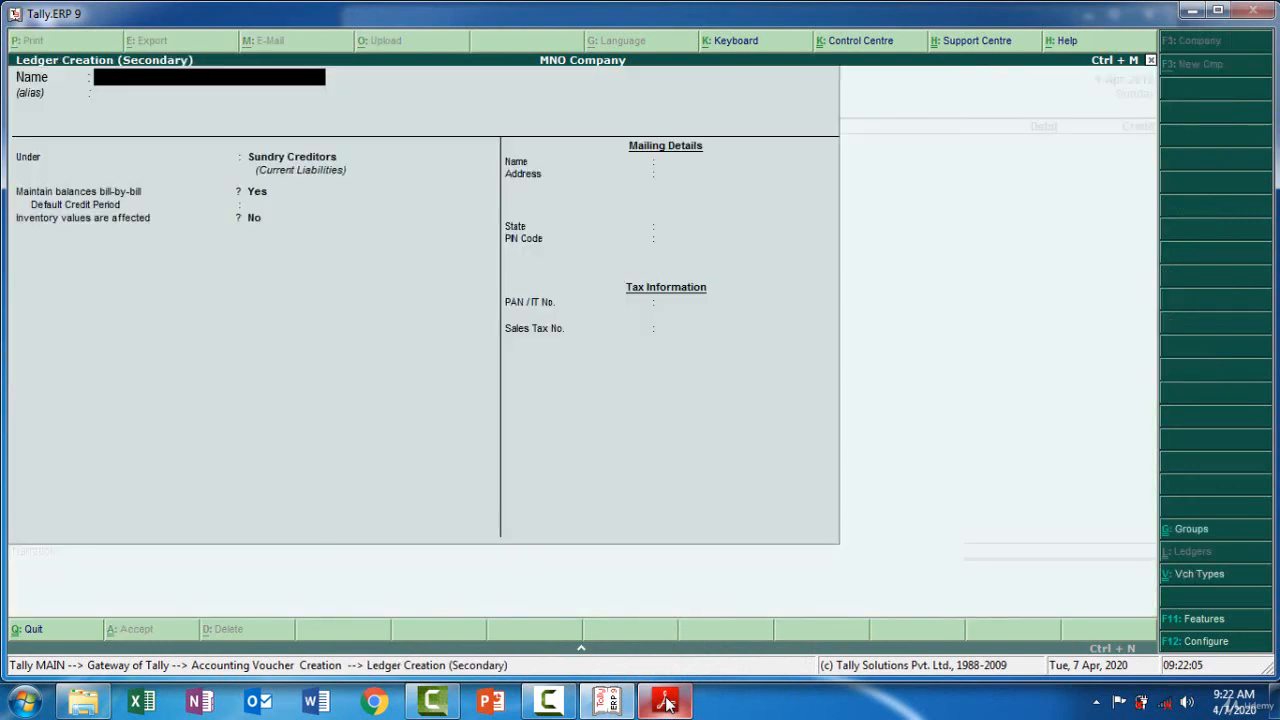
pyautogui.write('Salary')
pyautogui.press('Return')
pyautogui.press('Return')
pyautogui.write('In')
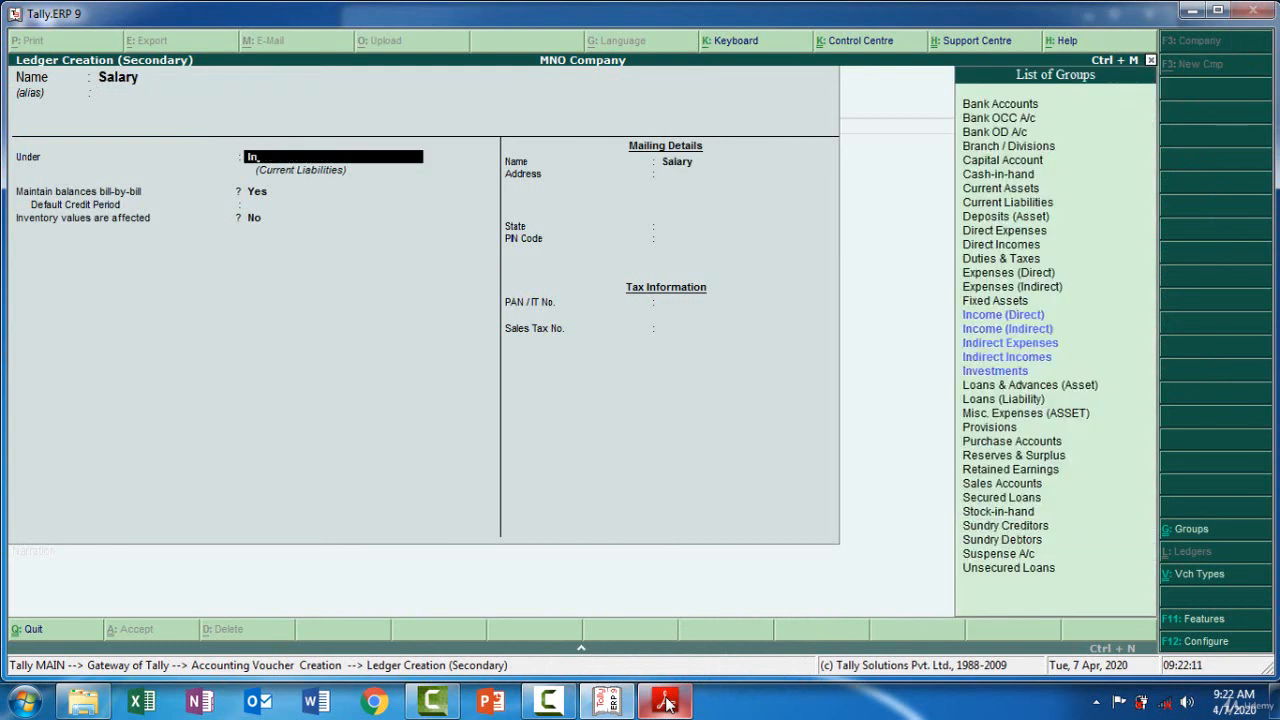
pyautogui.press('Down')
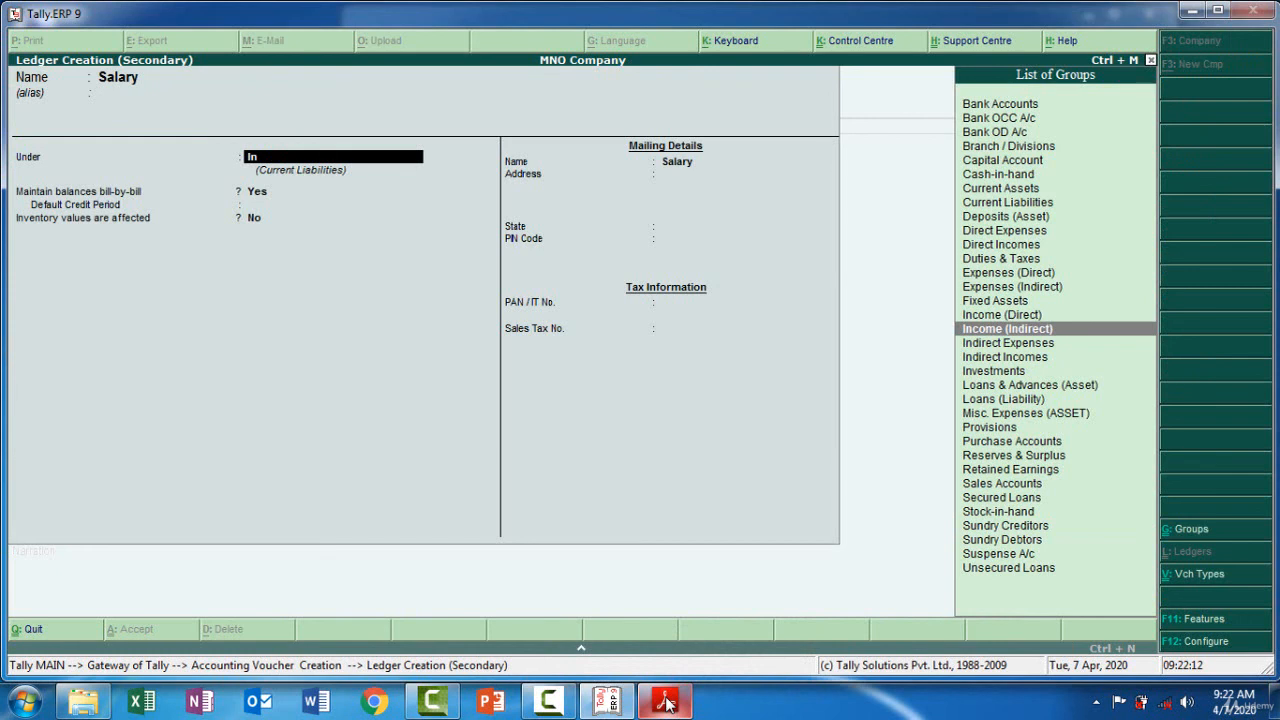
pyautogui.press('Down')
pyautogui.press('Return')
pyautogui.press('Return')
pyautogui.press('Return')
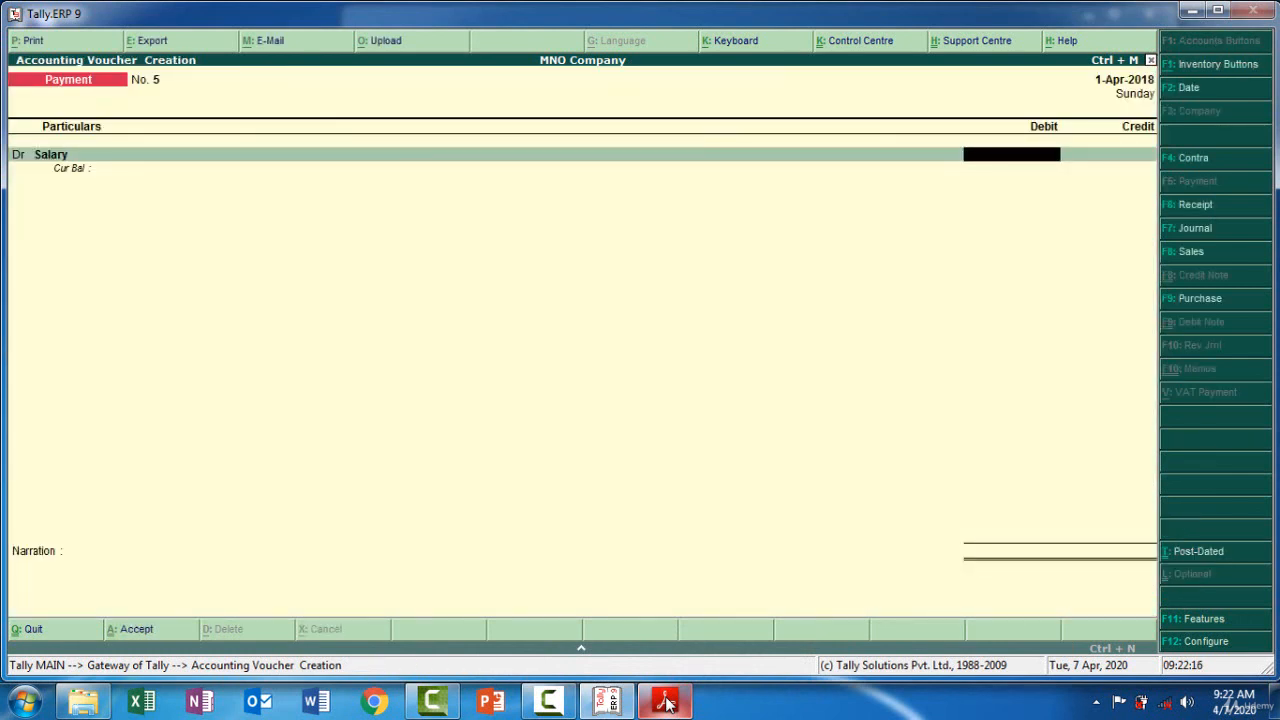
# Step: Check the fifth payment exercise's amount in the PDF and debit Salary with 3,000 in Tally.ERP 9
pyautogui.click(665, 701)
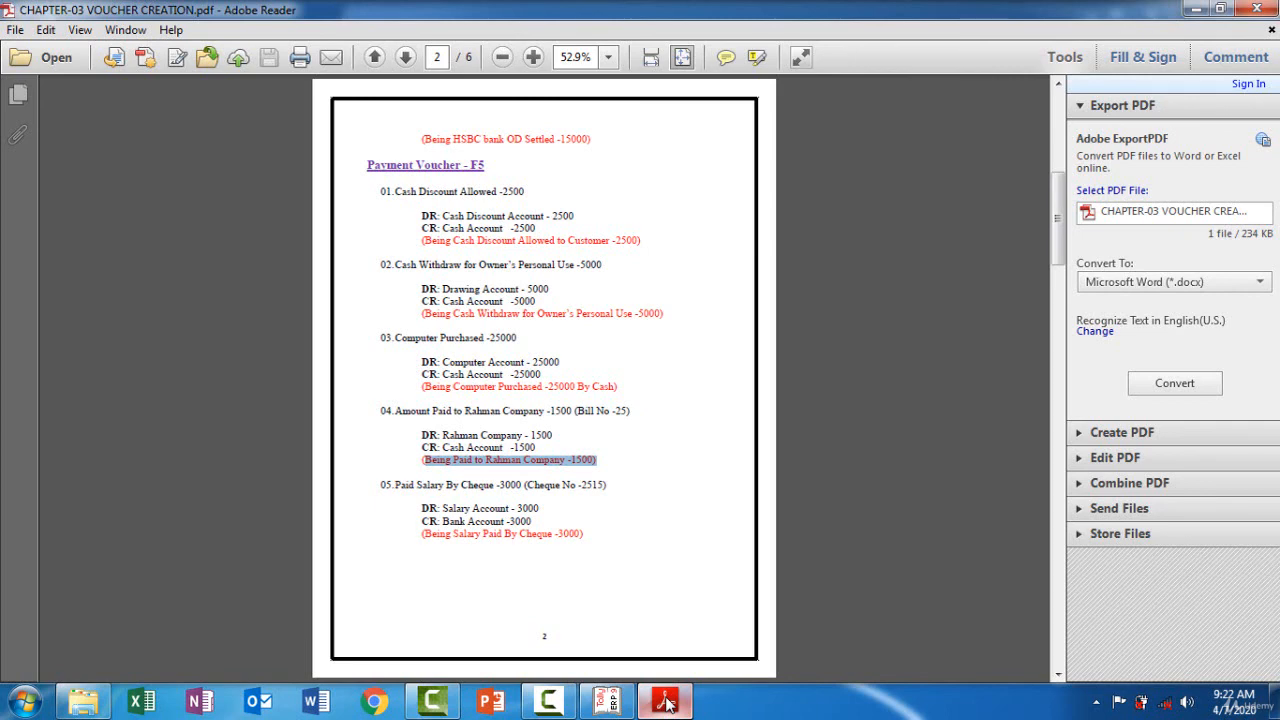
pyautogui.click(665, 701)
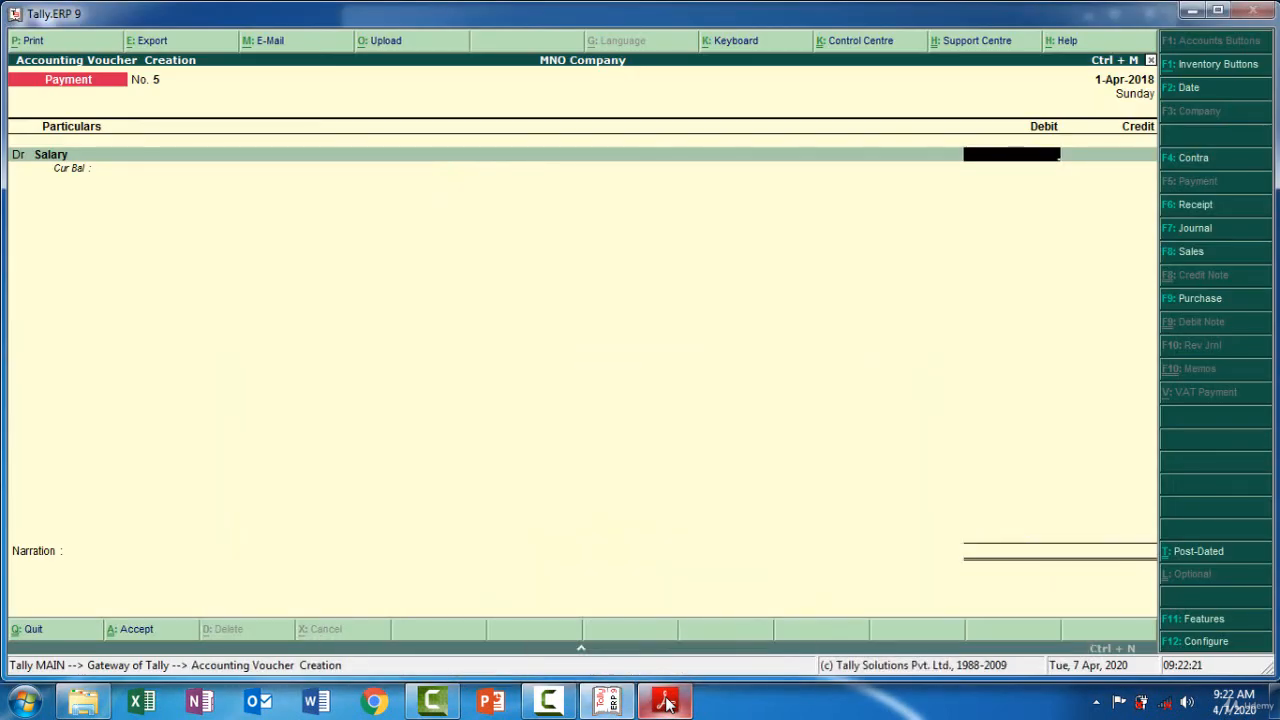
pyautogui.write('3000')
pyautogui.press('Return')
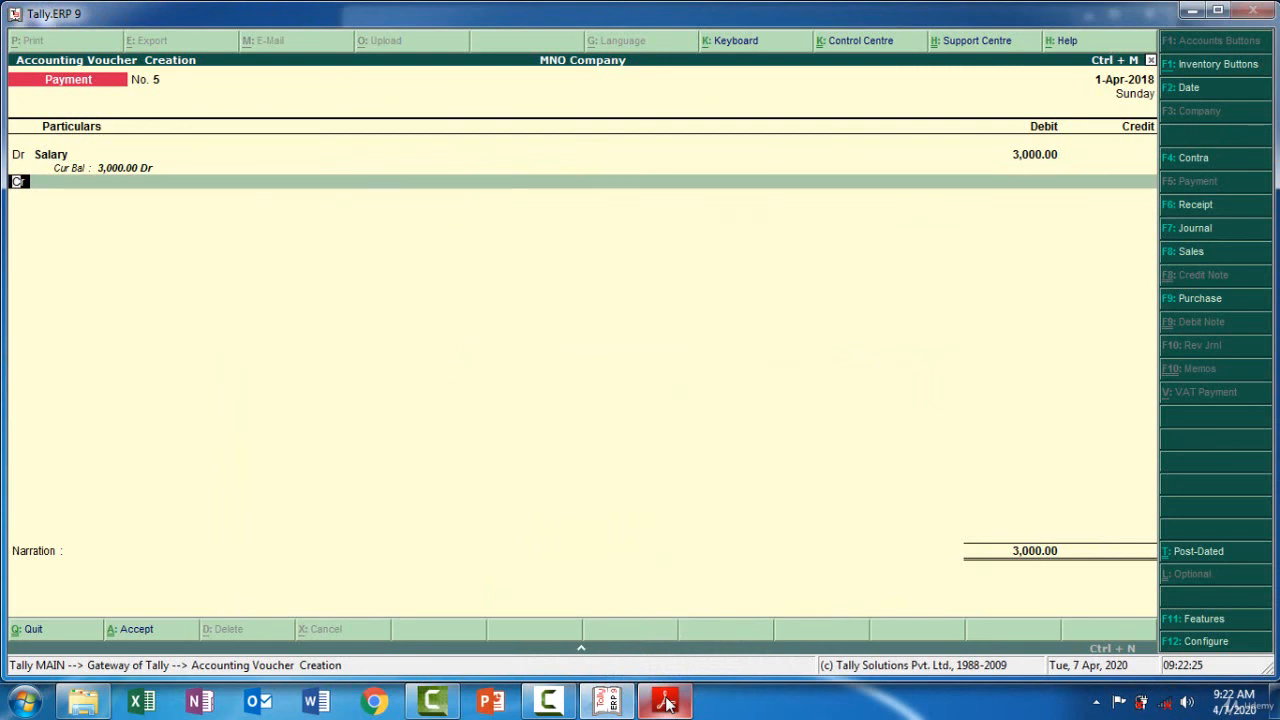
# Step: Add a credit line for HSBC Bank with 3,000 to the fifth payment voucher
pyautogui.press('Return')
pyautogui.press('Down')
pyautogui.press('Down')
pyautogui.press('Down')
pyautogui.press('Down')
pyautogui.press('Down')
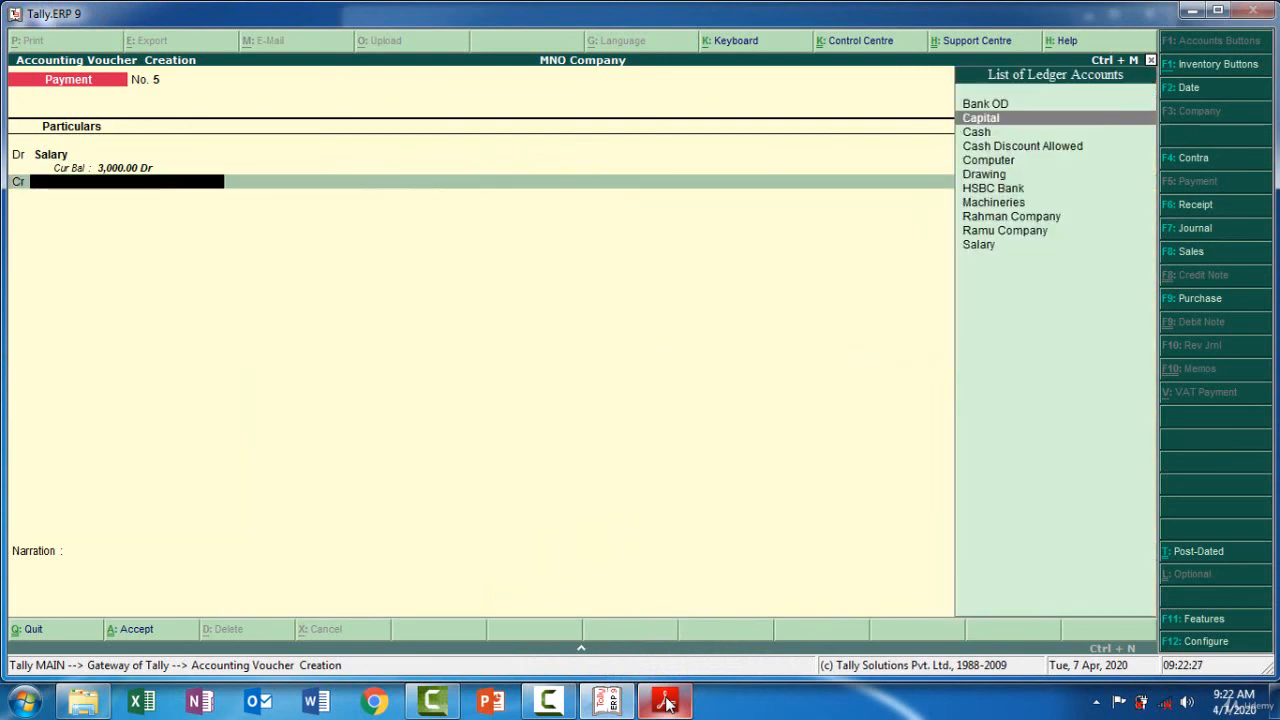
pyautogui.press('Down')
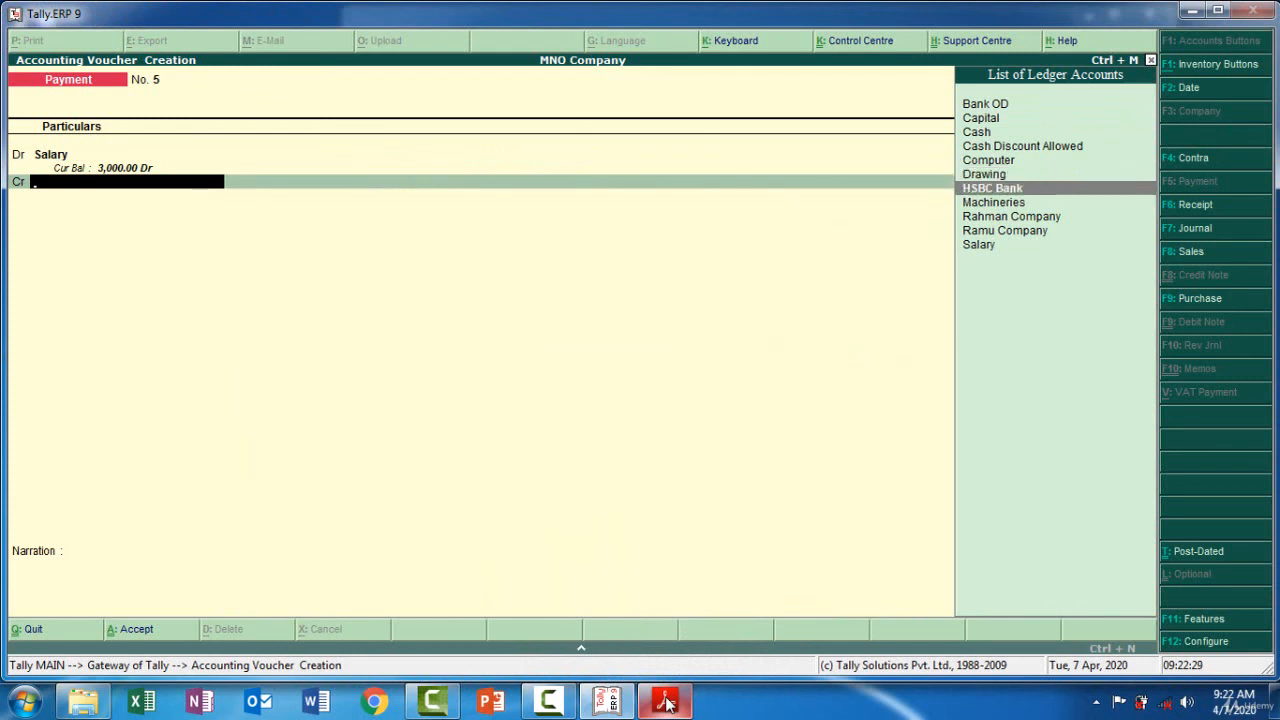
pyautogui.press('Return')
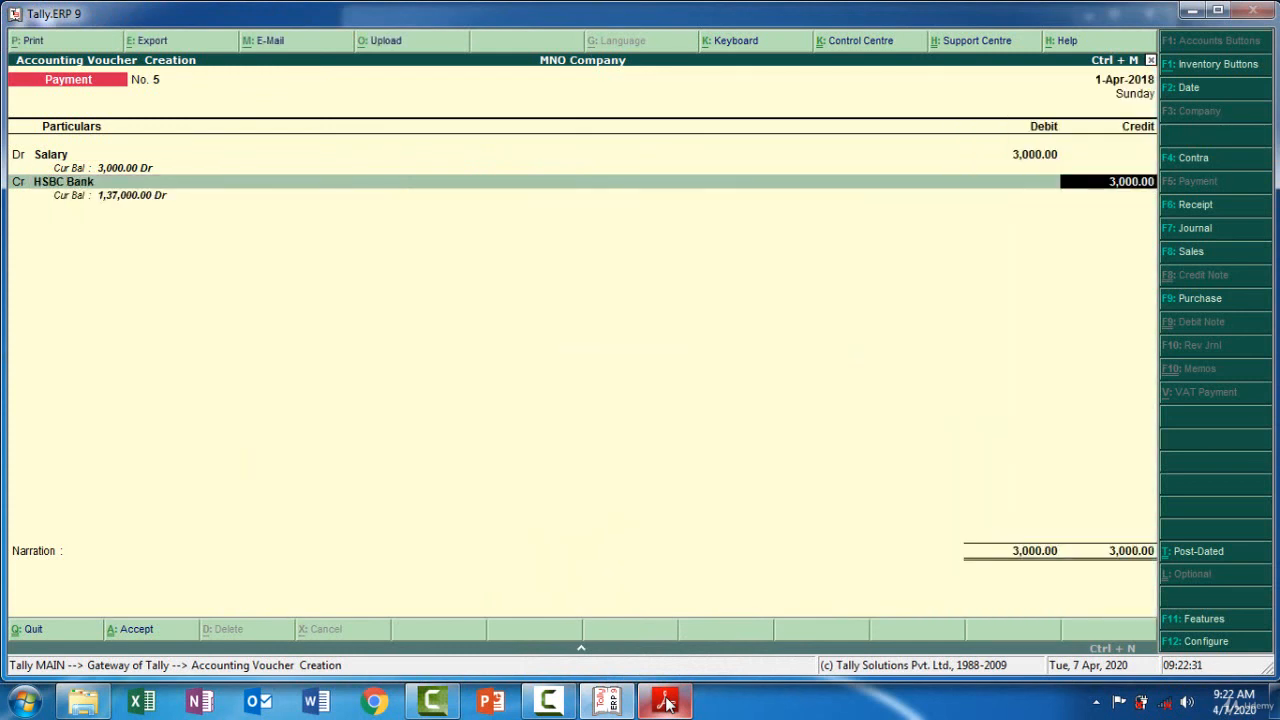
pyautogui.press('Return')
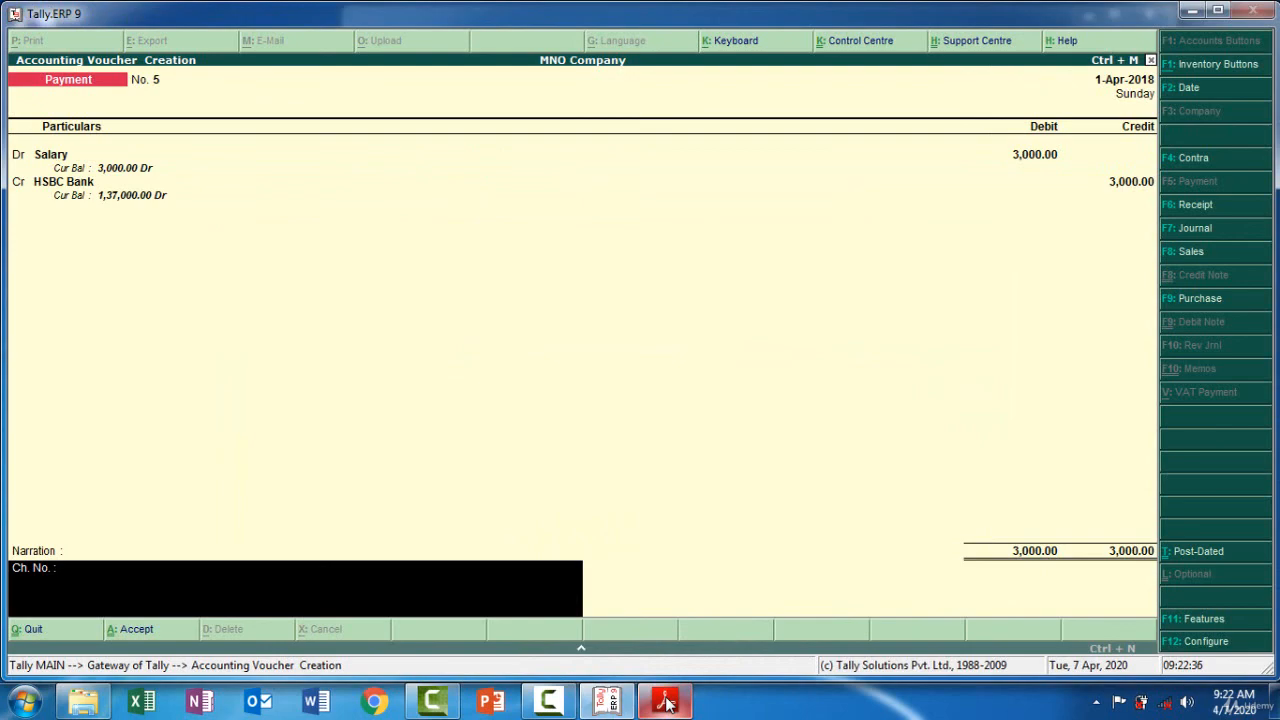
# Step: Copy the PDF's narration "Being Salary Paid By Cheque -3000" into the fifth payment voucher in Tally.ERP 9
pyautogui.click(667, 703)
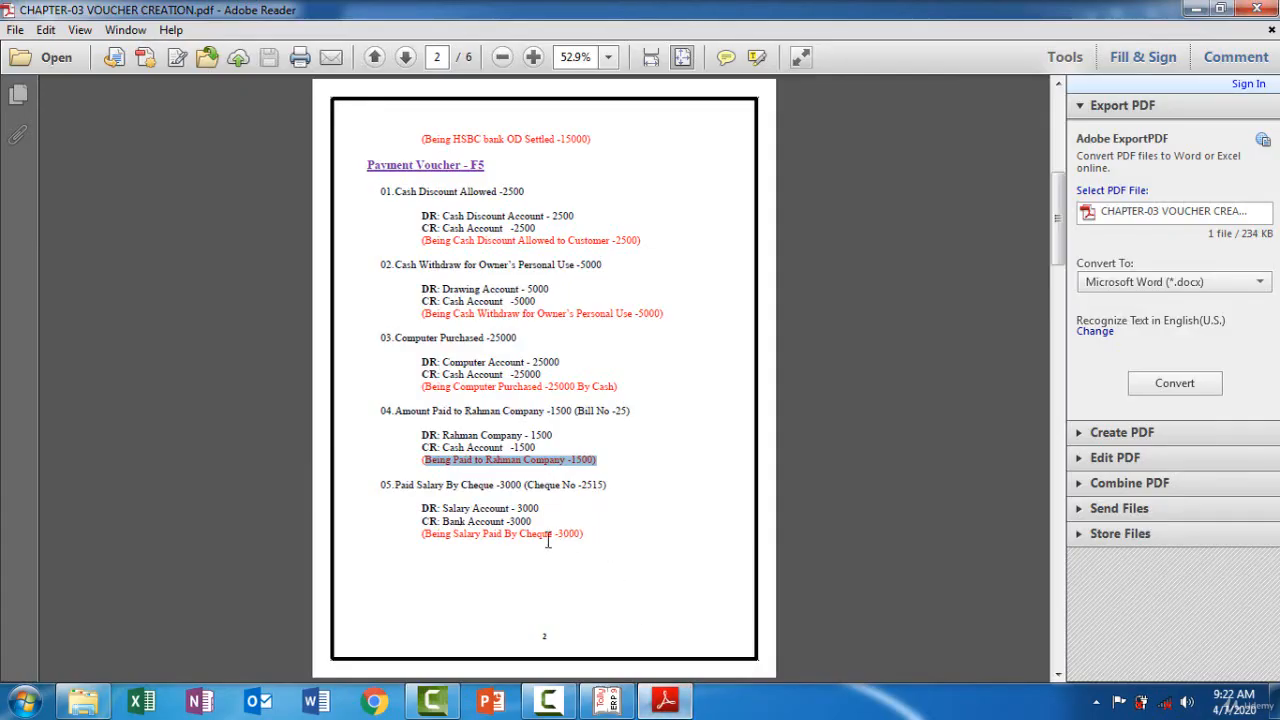
pyautogui.moveTo(424, 537); pyautogui.dragTo(574, 540)
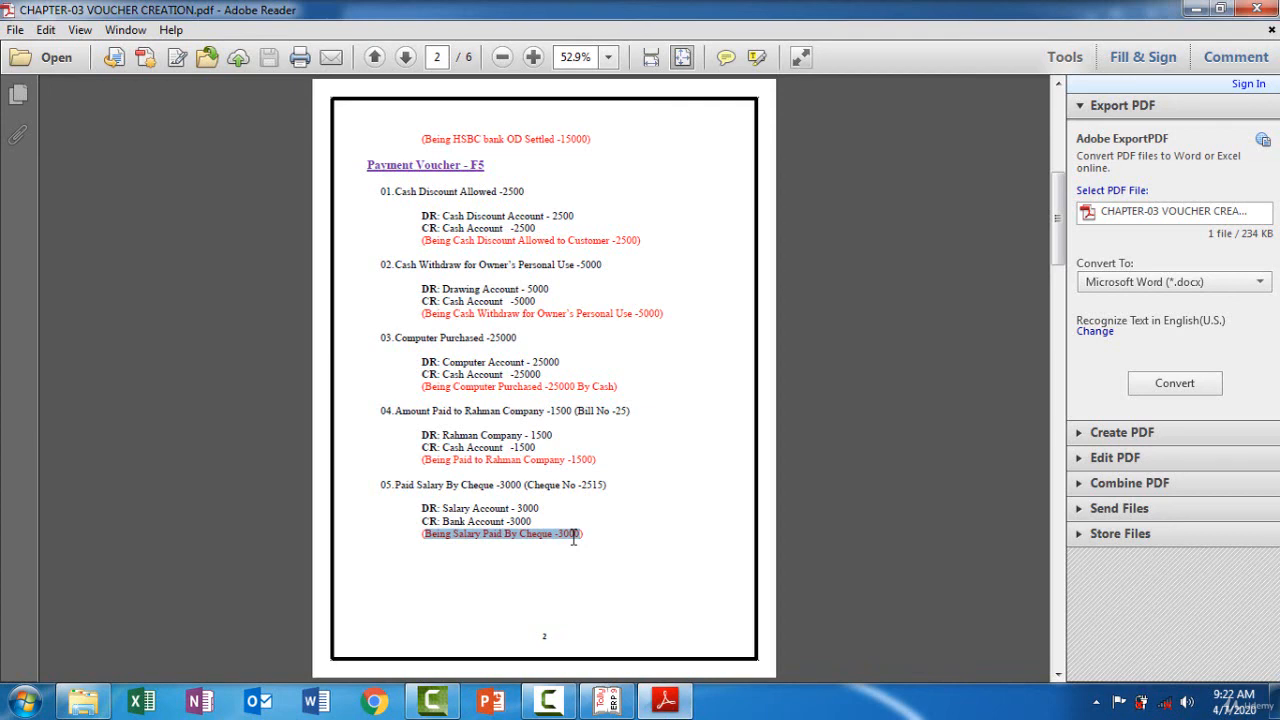
pyautogui.click(672, 703)
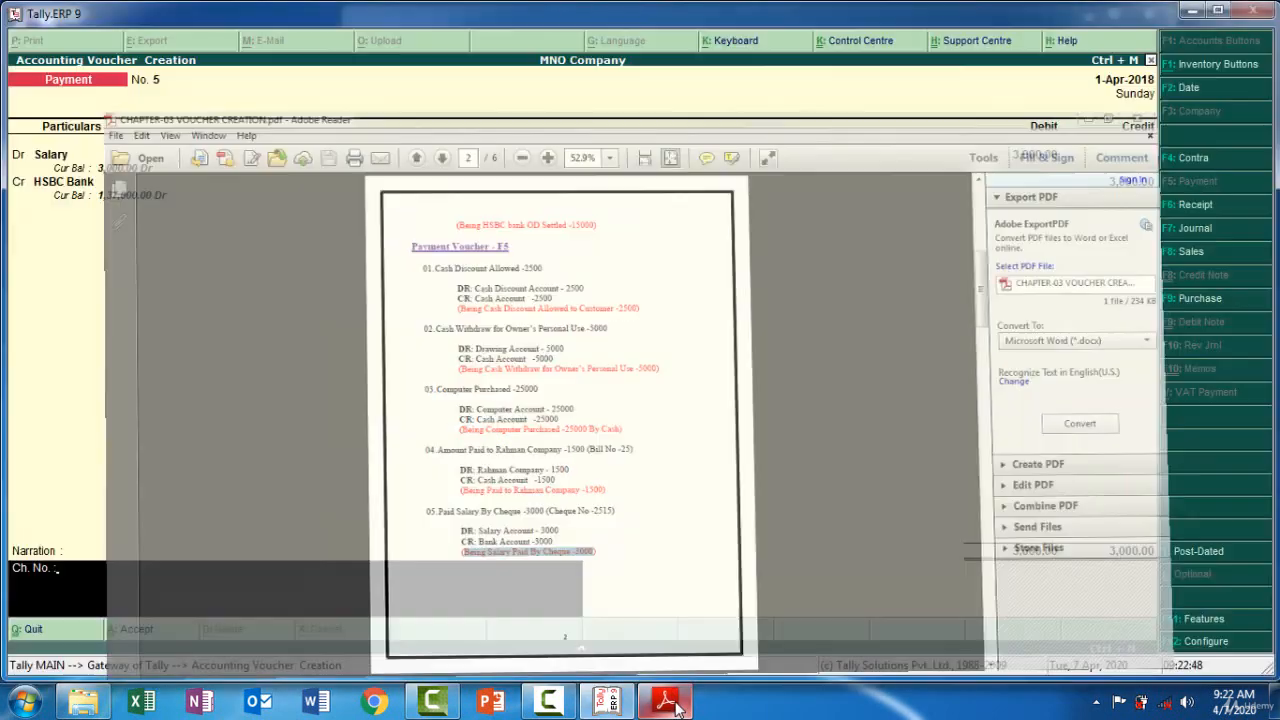
pyautogui.hotkey('ctrl', 'alt', 'v')
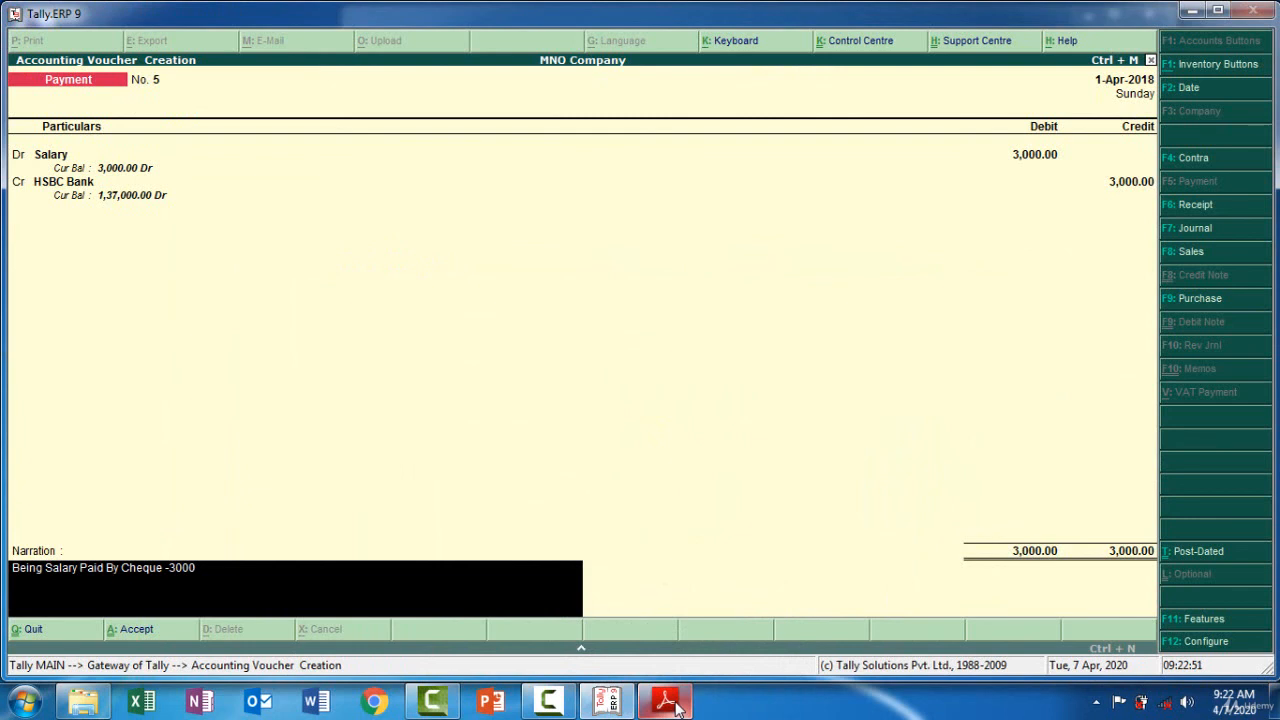
# Step: Check the cheque number in the PDF and append "(CHQ-2515)" to the fifth payment voucher's narration in Tally.ERP 9
pyautogui.write('(CHQ-')
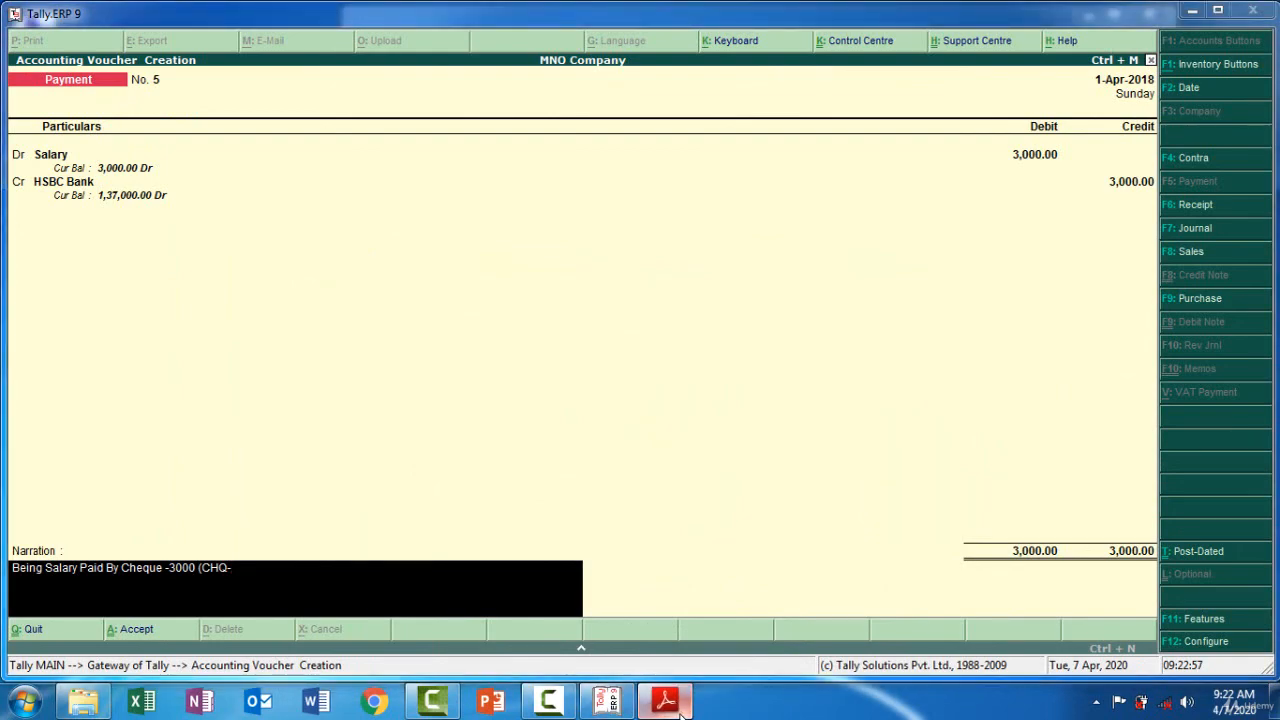
pyautogui.click(680, 710)
pyautogui.write('-')
pyautogui.click(680, 710)
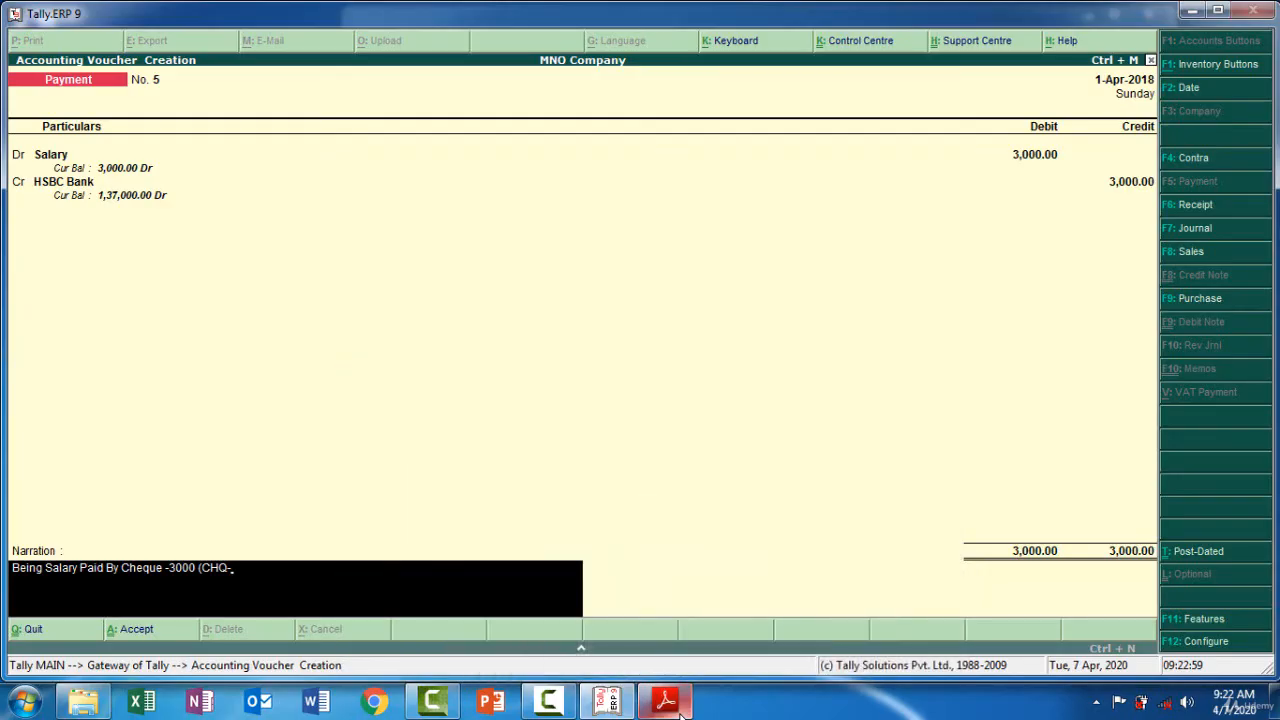
pyautogui.write('2515).')
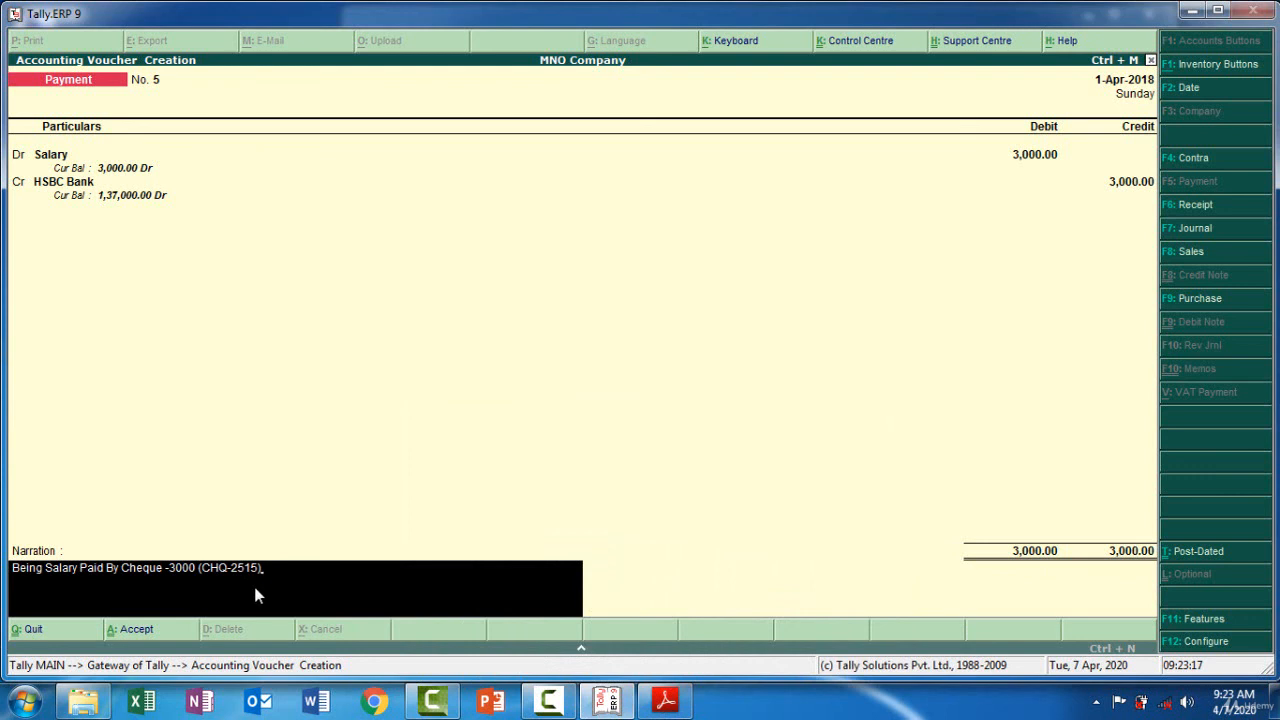
pyautogui.press('Return')
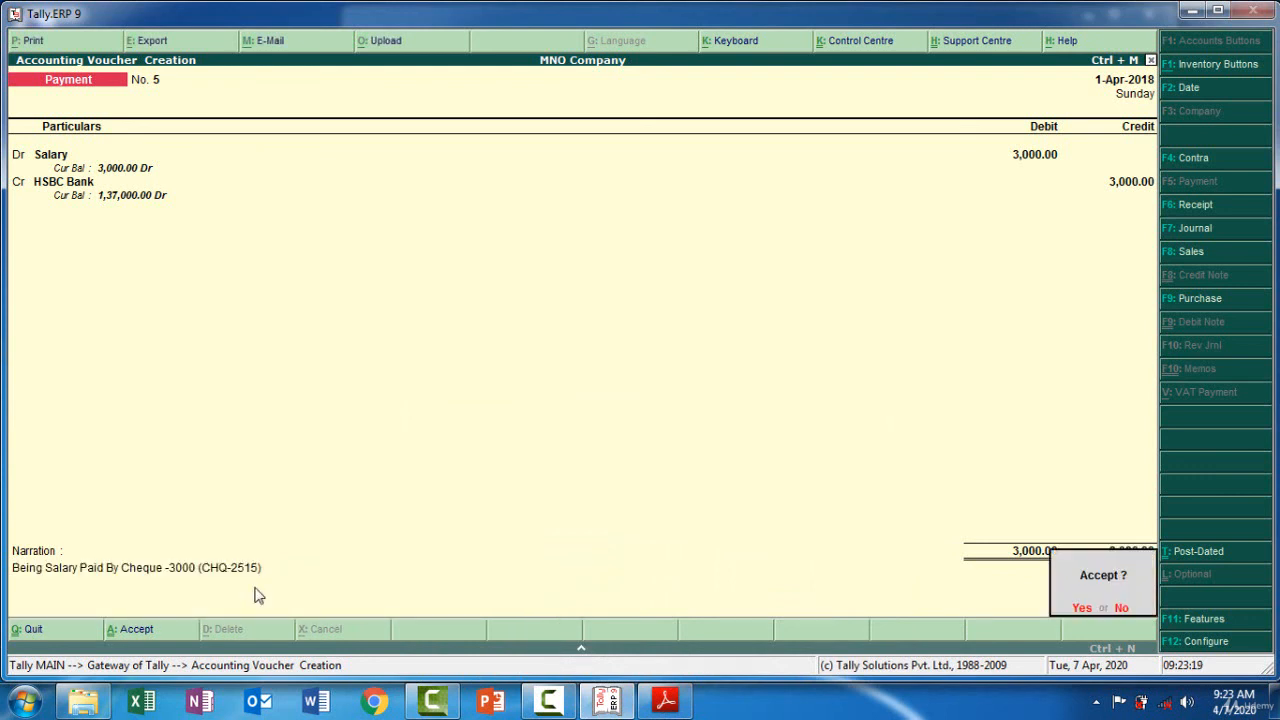